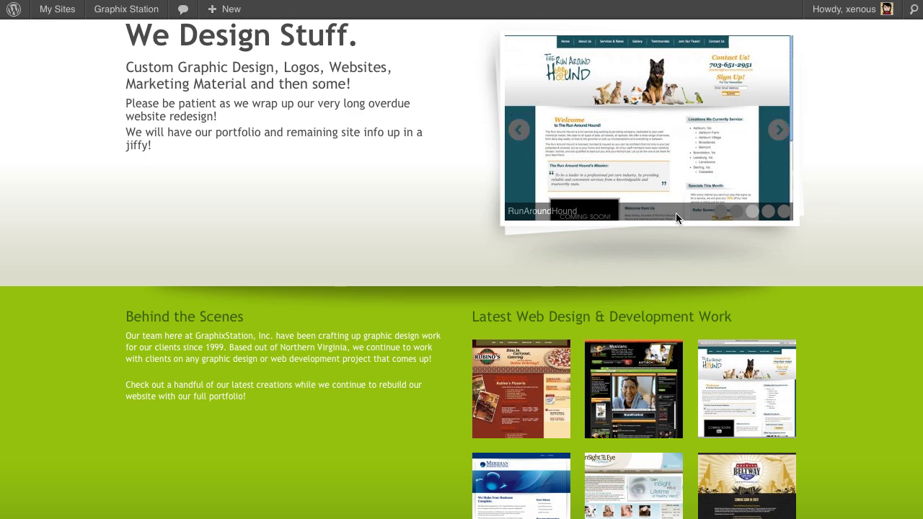
- Browse the GraphixStation home page and its portfolio thumbnails, then follow the footer link to About Me
scroll(818, 237, up, 2)
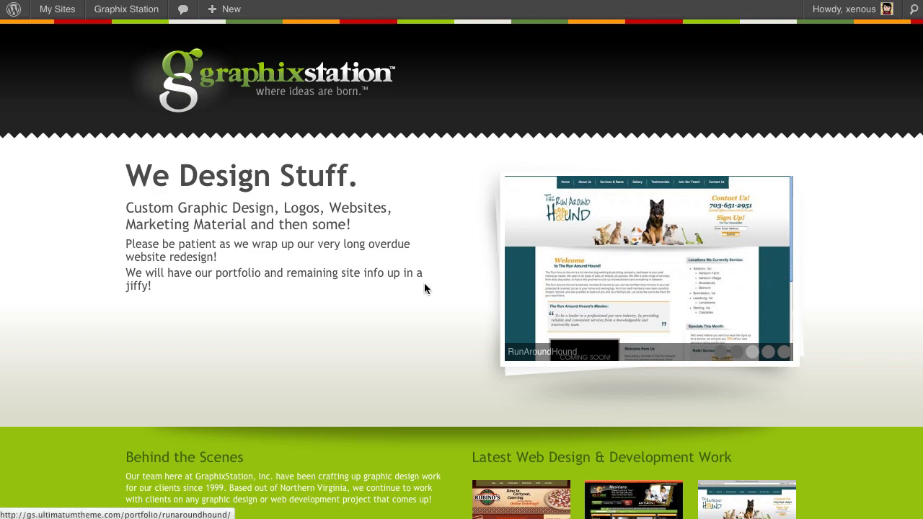
scroll(335, 383, down, 5)
scroll(335, 382, up, 5)
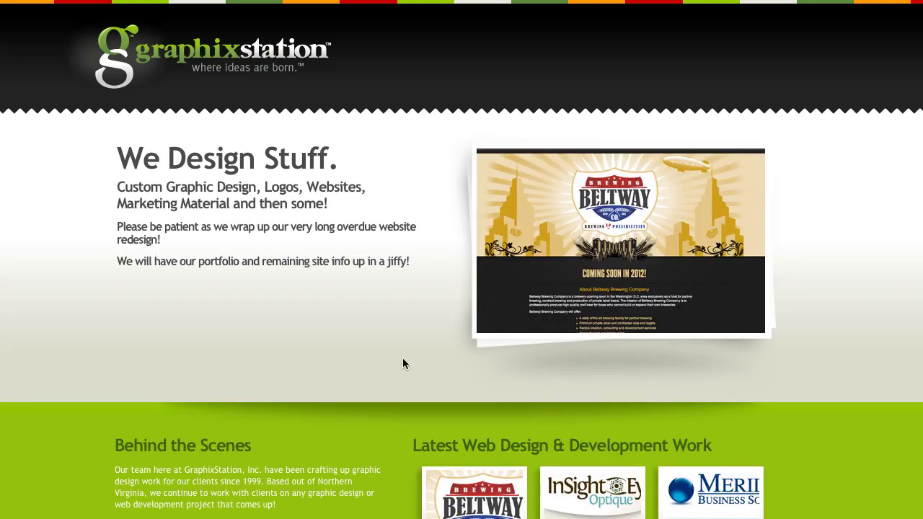
scroll(402, 358, down, 7)
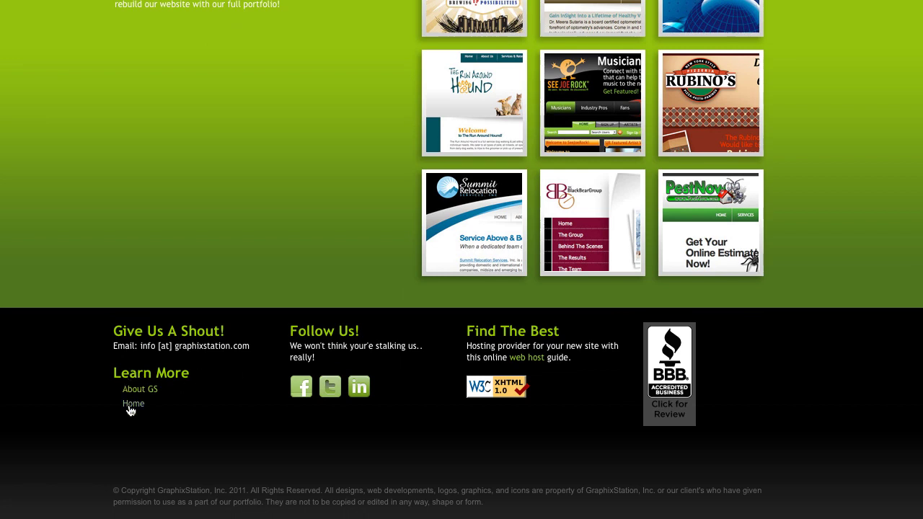
click(327, 399)
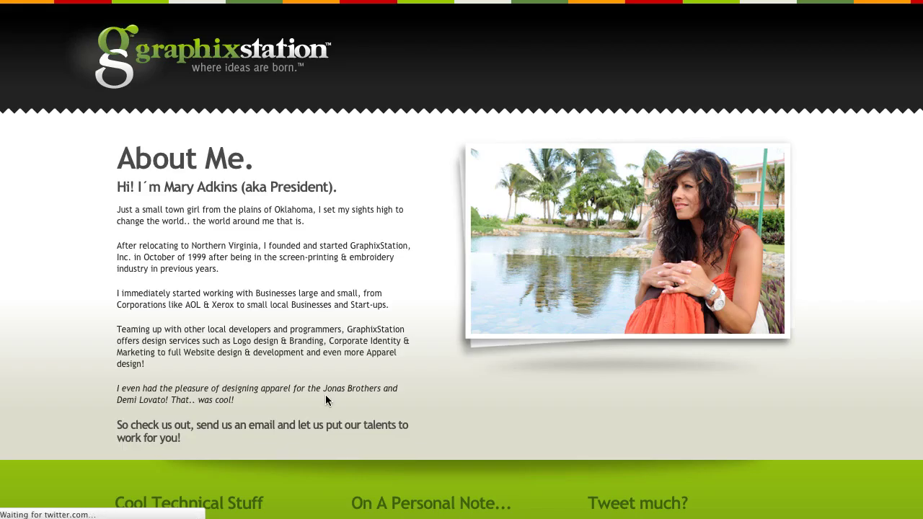
- Scroll through the About Me page's bio, tools list, tweet feed and contact footer, then back to the top
scroll(325, 394, down, 10)
scroll(325, 395, down, 5)
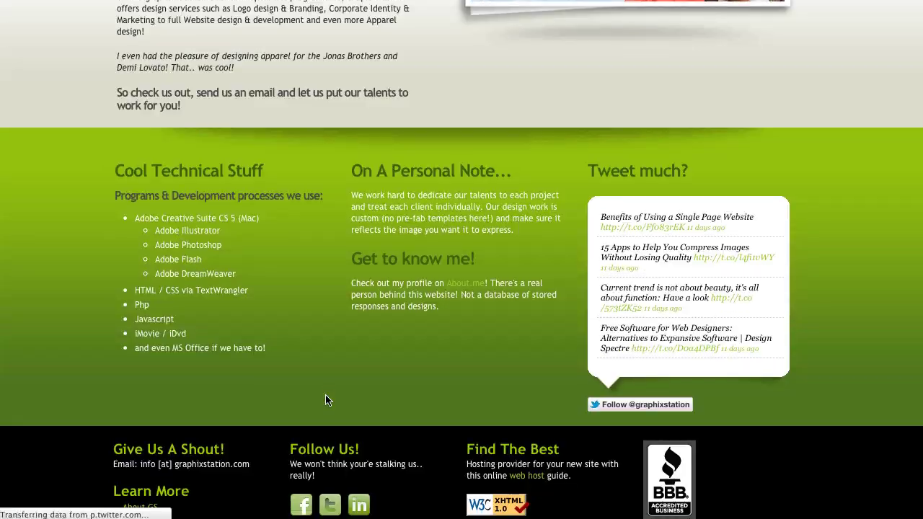
scroll(325, 400, down, 1)
scroll(325, 400, up, 7)
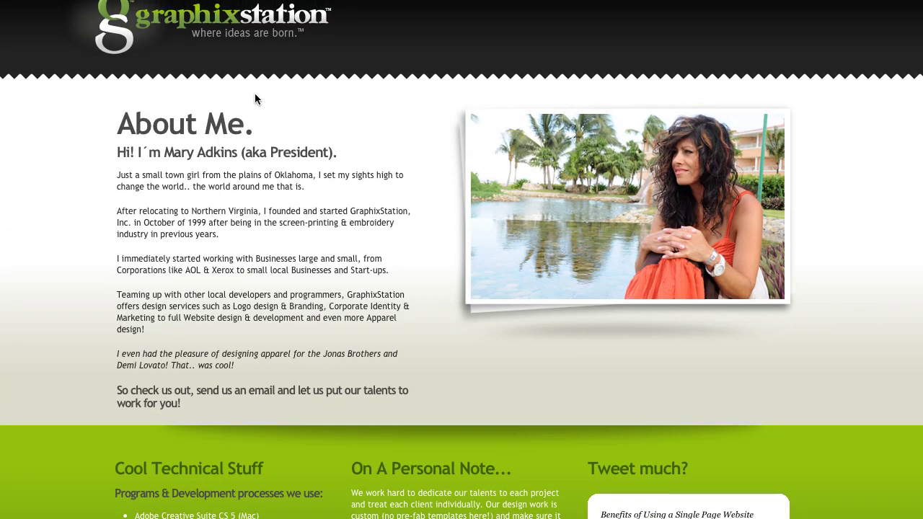
scroll(325, 368, down, 6)
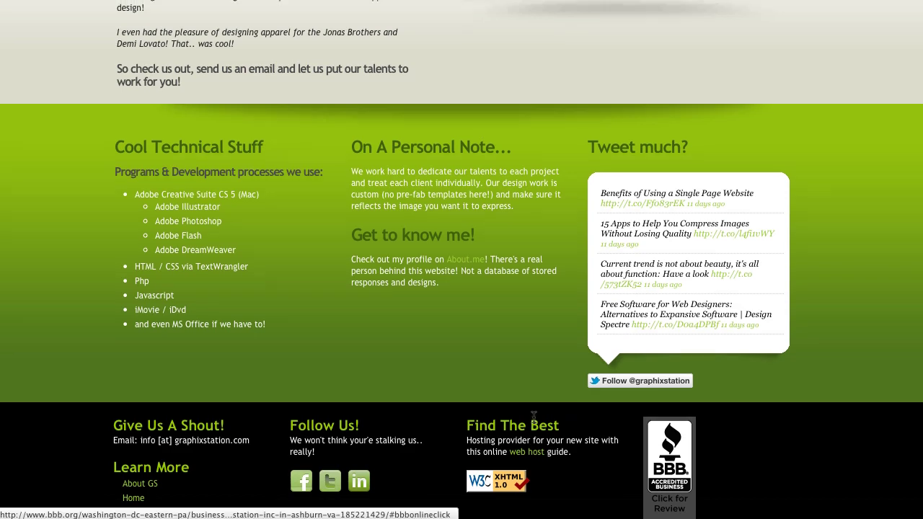
scroll(532, 422, up, 1)
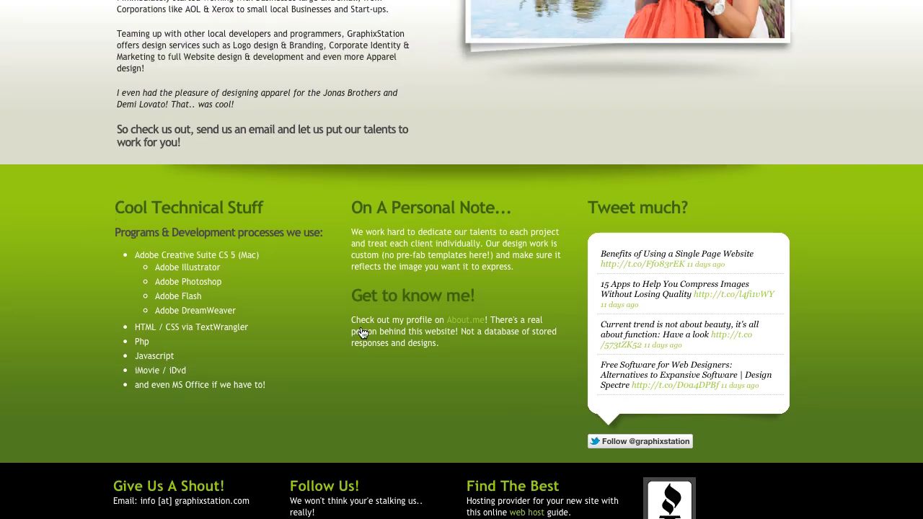
scroll(426, 319, up, 4)
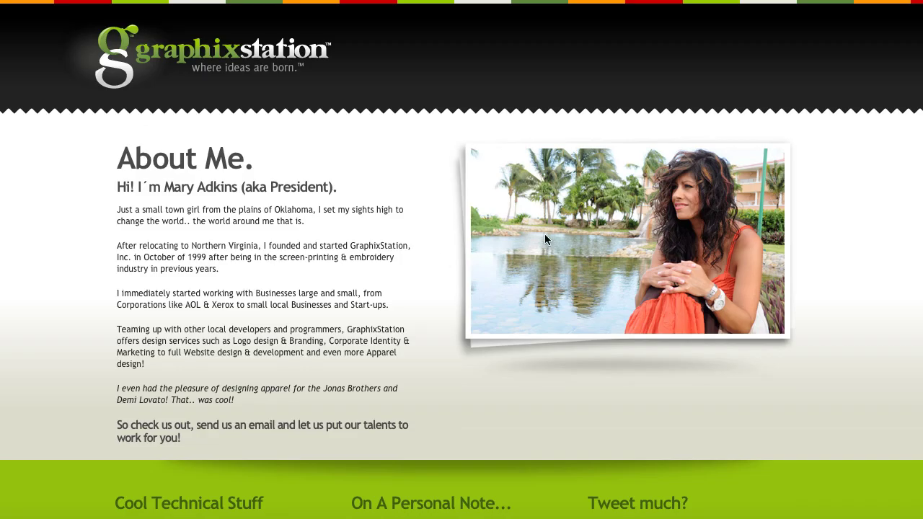
- Select the About Me section's text from the heading down to its last line
drag(126, 145, 187, 189)
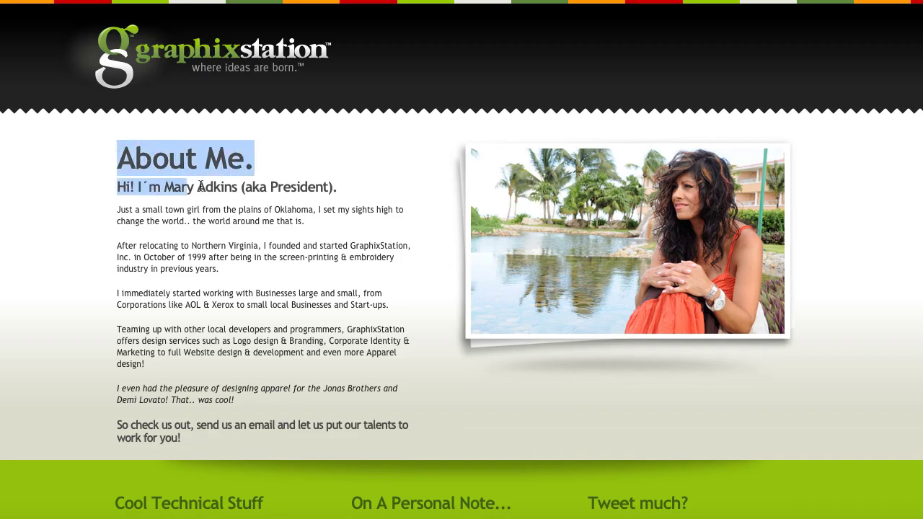
click(647, 315)
drag(773, 375, 805, 430)
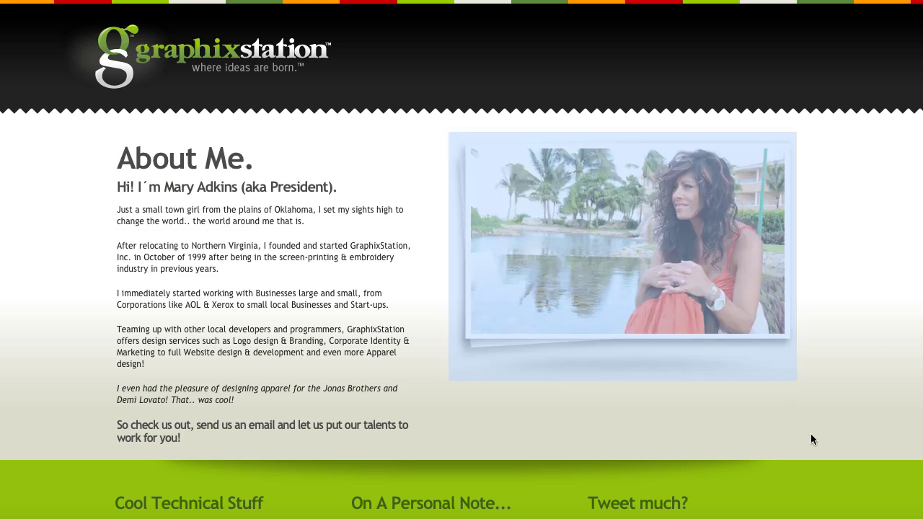
scroll(694, 397, down, 1)
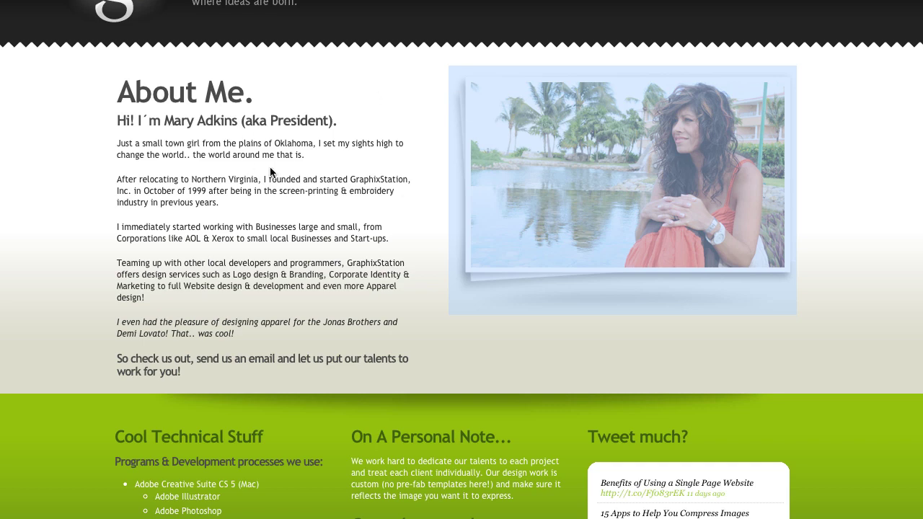
scroll(472, 268, down, 2)
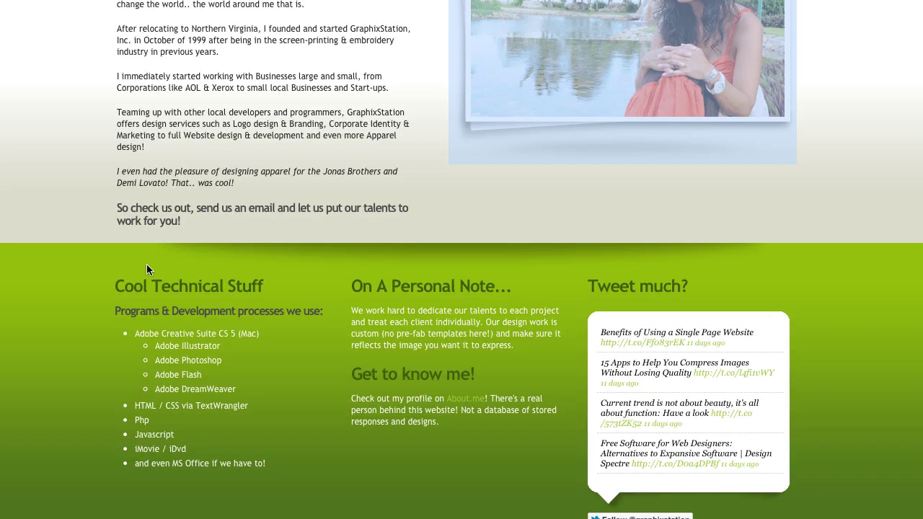
drag(106, 259, 563, 425)
click(823, 471)
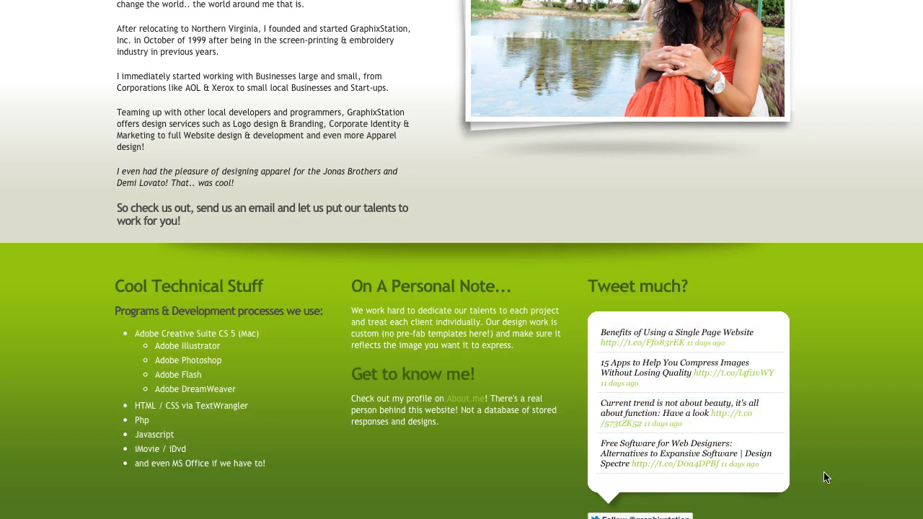
scroll(839, 485, down, 4)
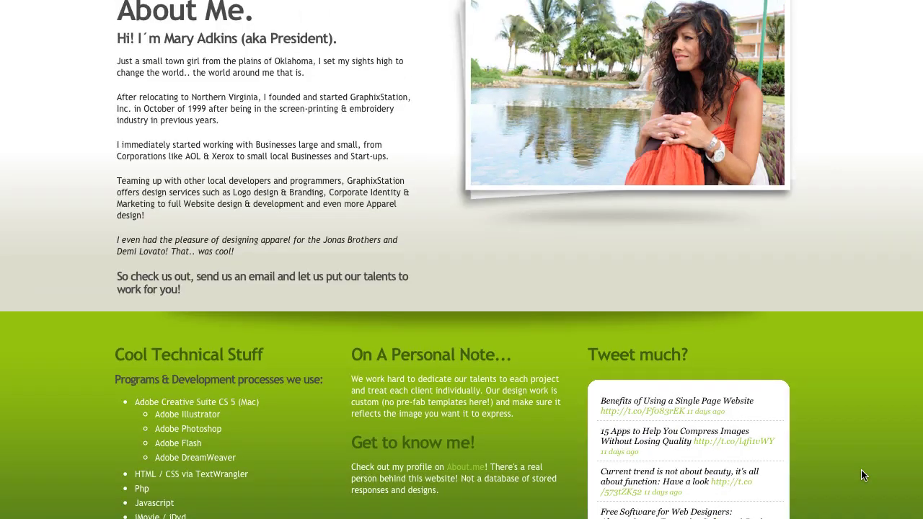
scroll(861, 470, up, 1)
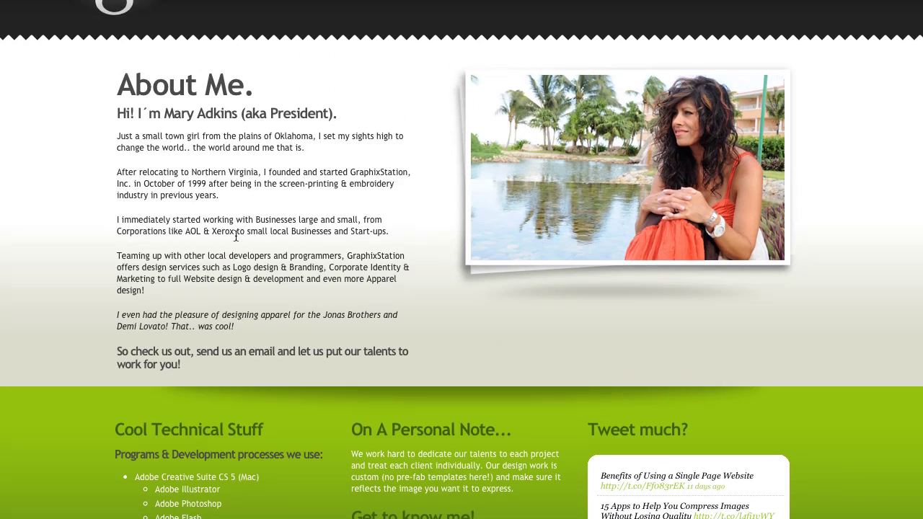
drag(116, 79, 532, 332)
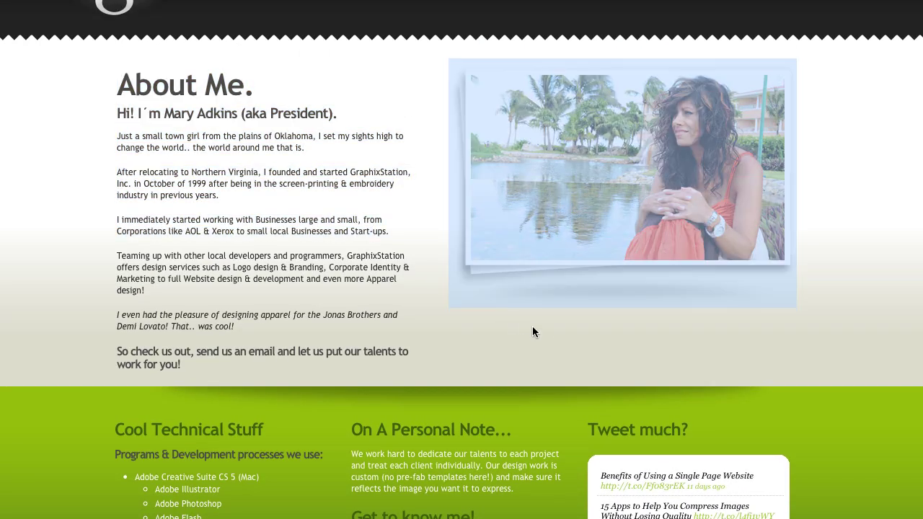
drag(461, 351, 105, 80)
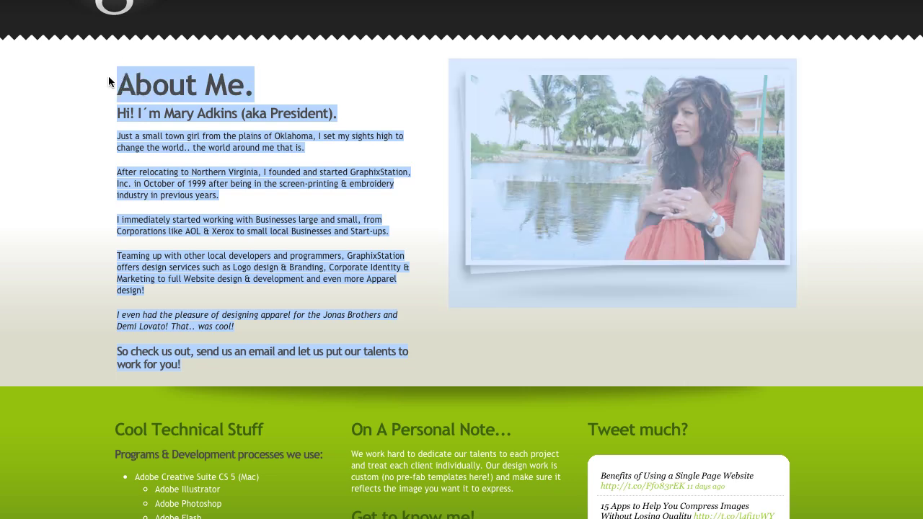
- Copy the HTML source of the selected About Me text block and close the source window
right_click(579, 162)
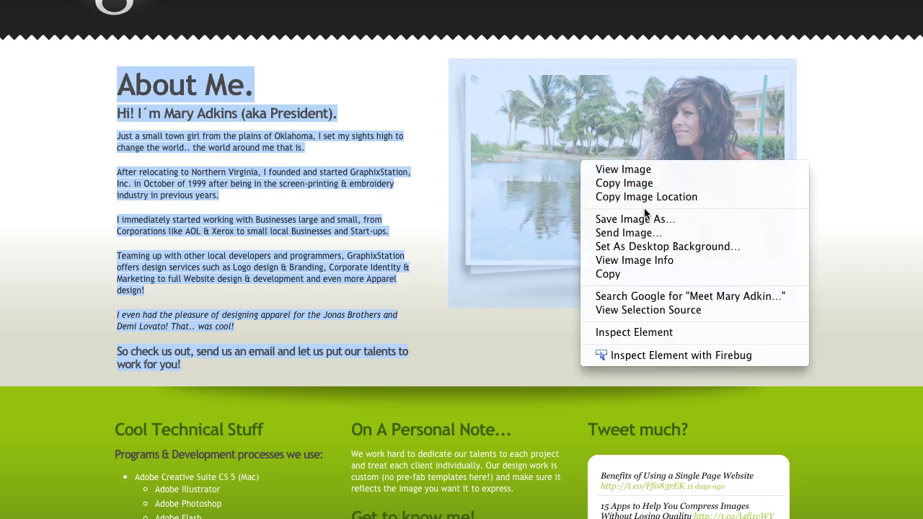
click(427, 153)
click(376, 381)
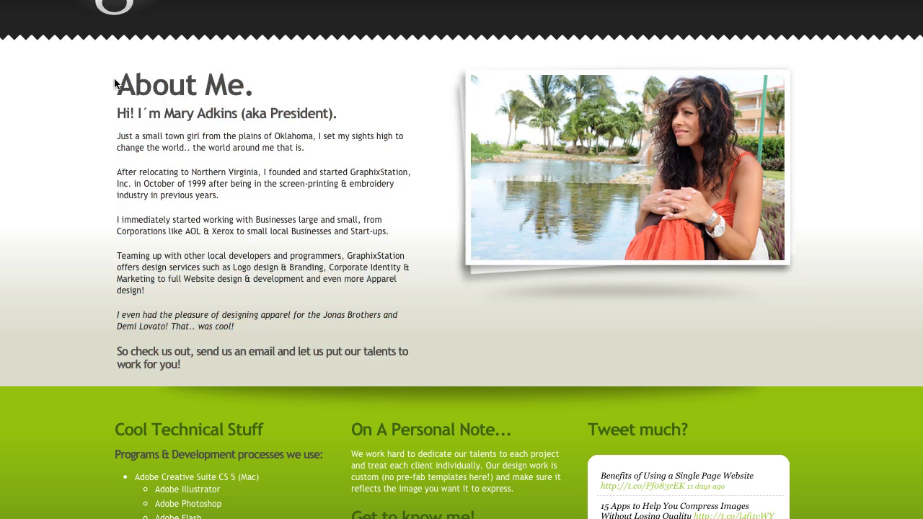
drag(112, 85, 288, 358)
right_click(301, 317)
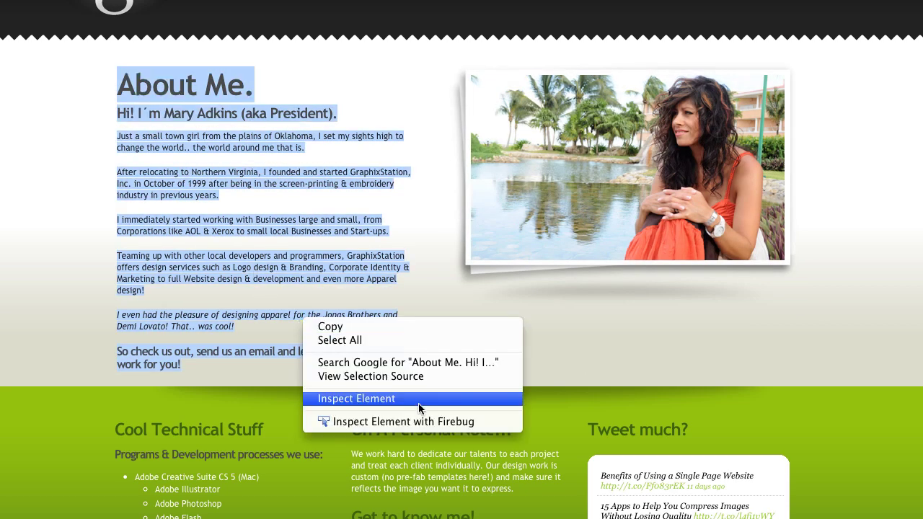
click(418, 377)
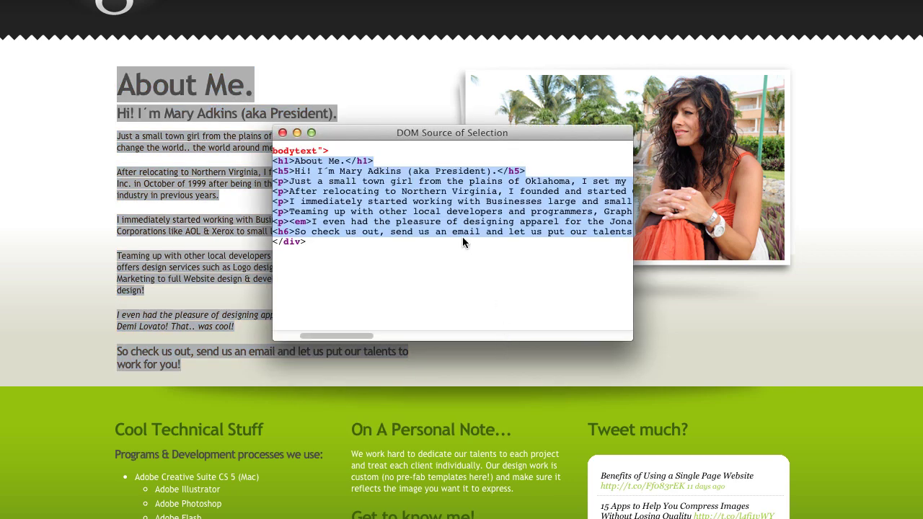
right_click(407, 204)
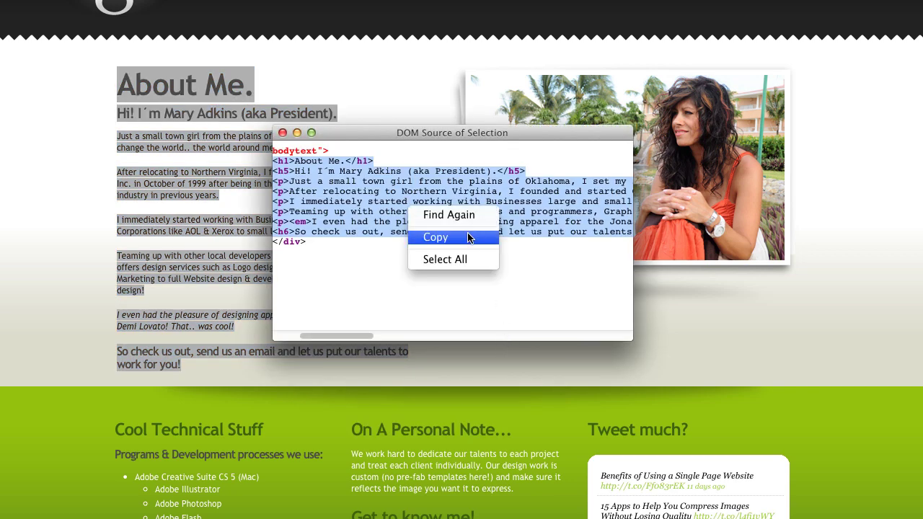
click(468, 236)
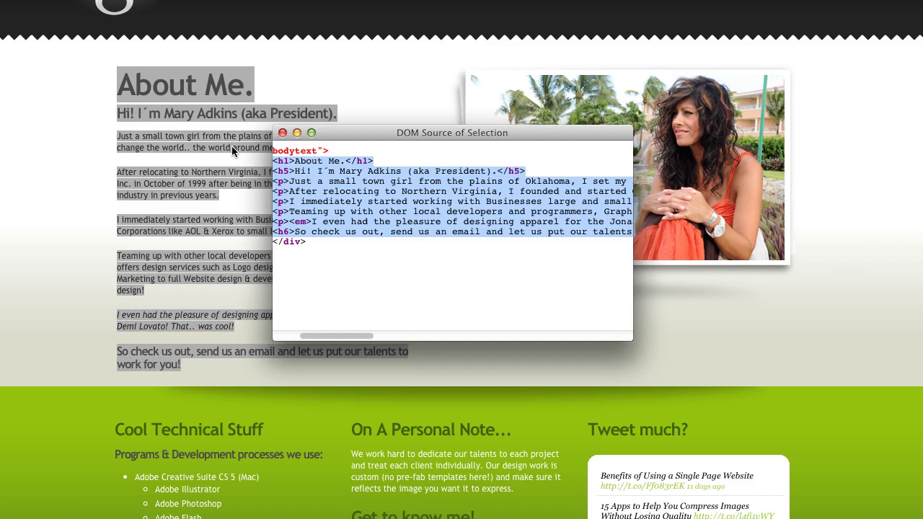
click(282, 133)
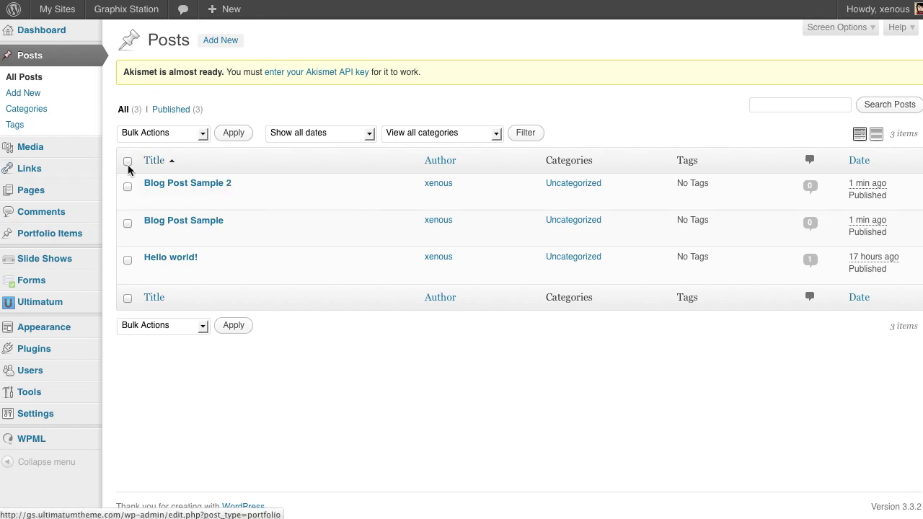
- Open the Sample Page for editing and retitle it 'Home'
mouse_move(48, 191)
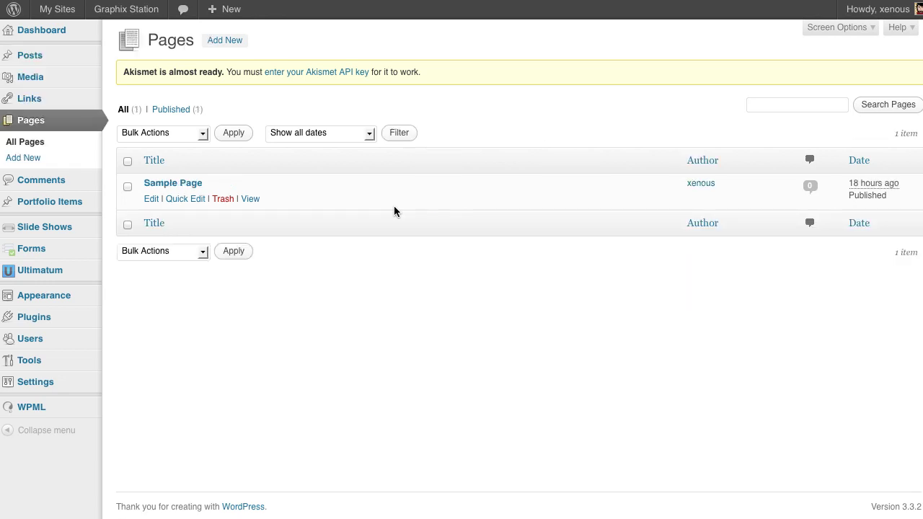
click(195, 186)
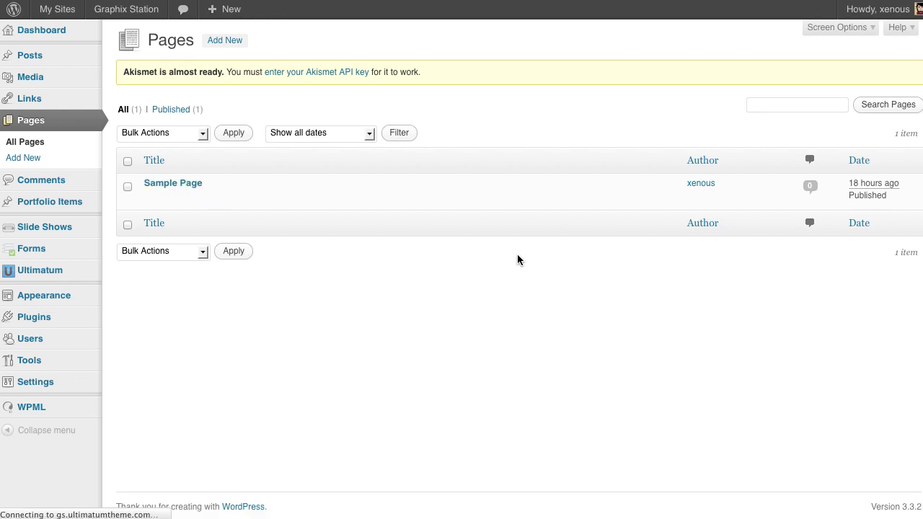
triple_click(173, 115)
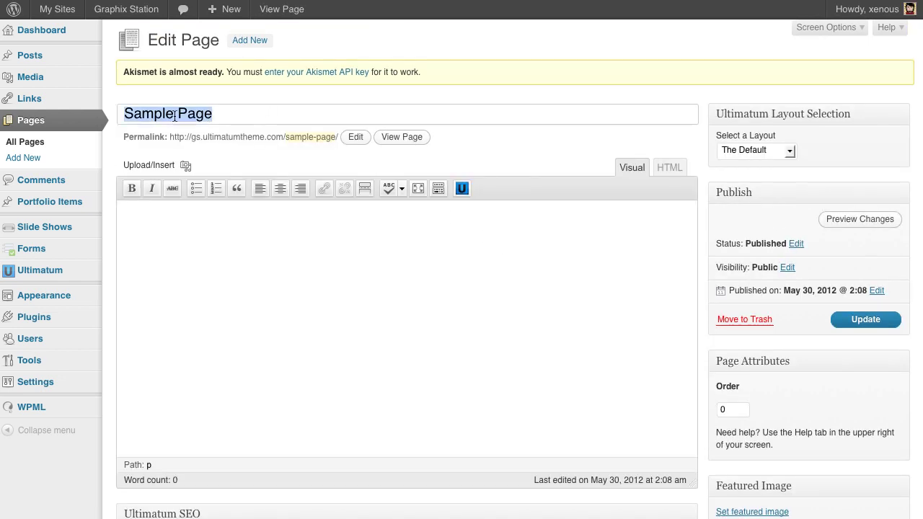
text(Home)
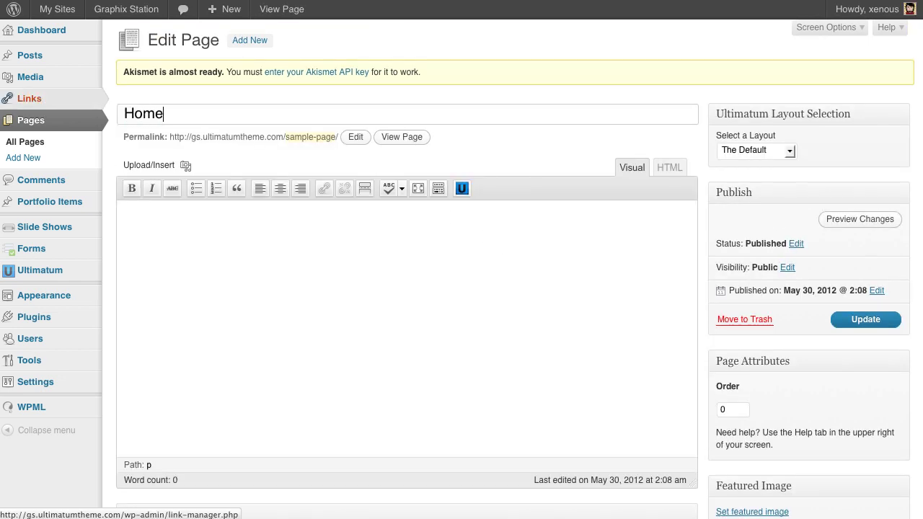
- Change the permalink to /home/, apply the Home layout, and update the page
click(355, 137)
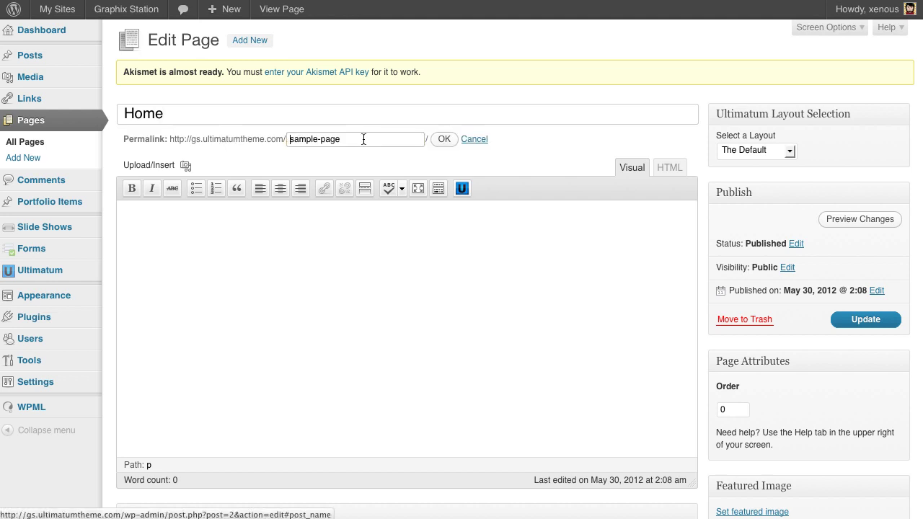
key(BackSpace)
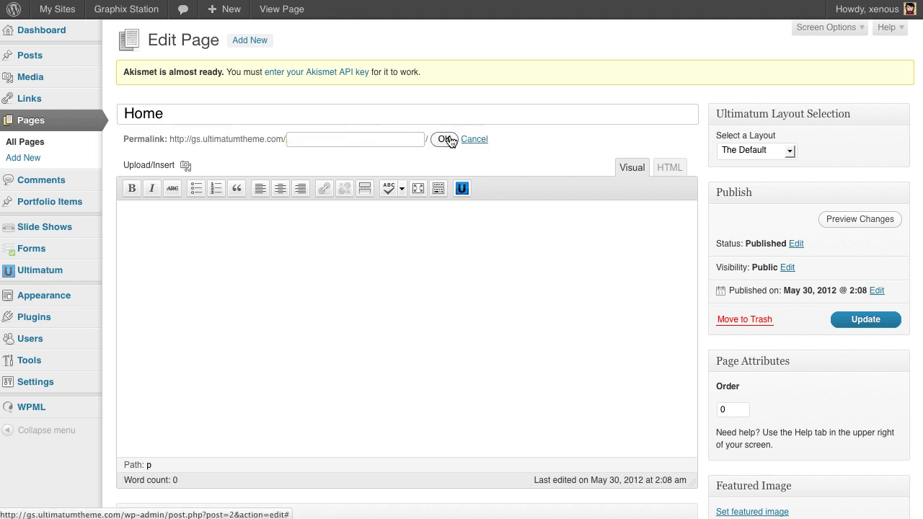
click(445, 139)
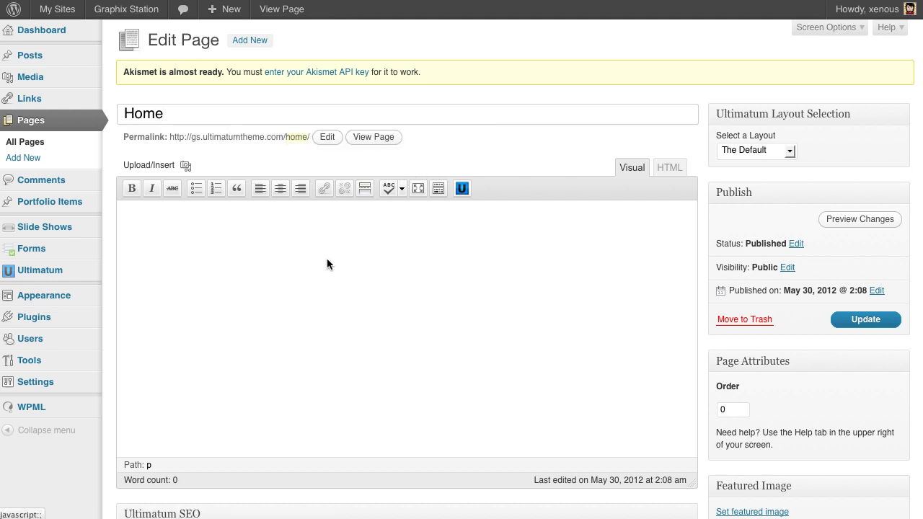
click(788, 151)
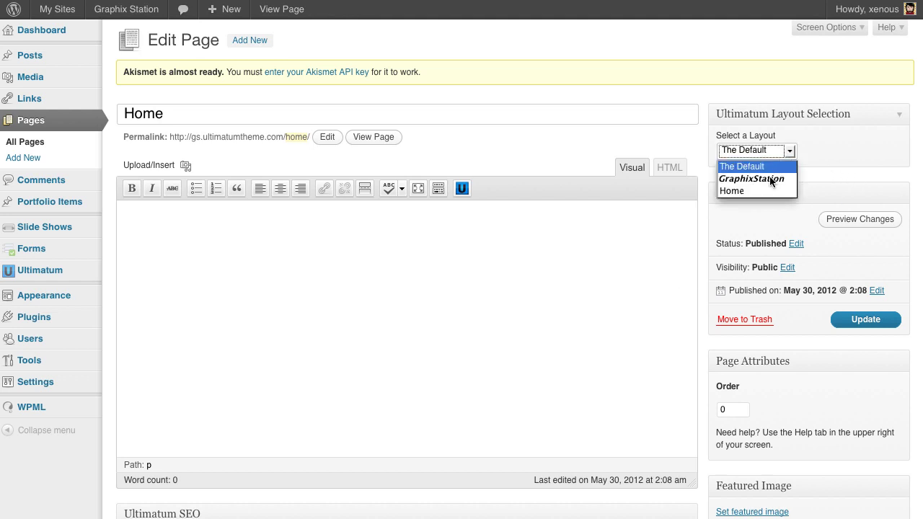
click(761, 186)
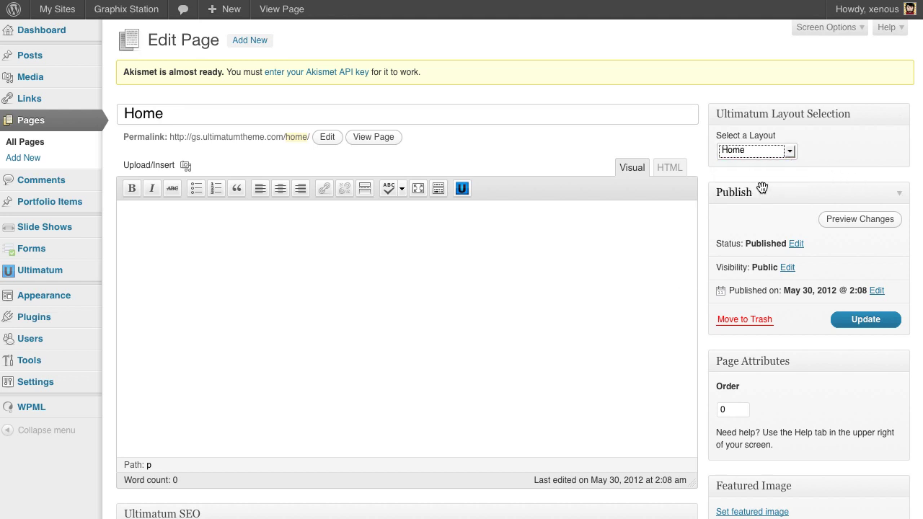
click(874, 319)
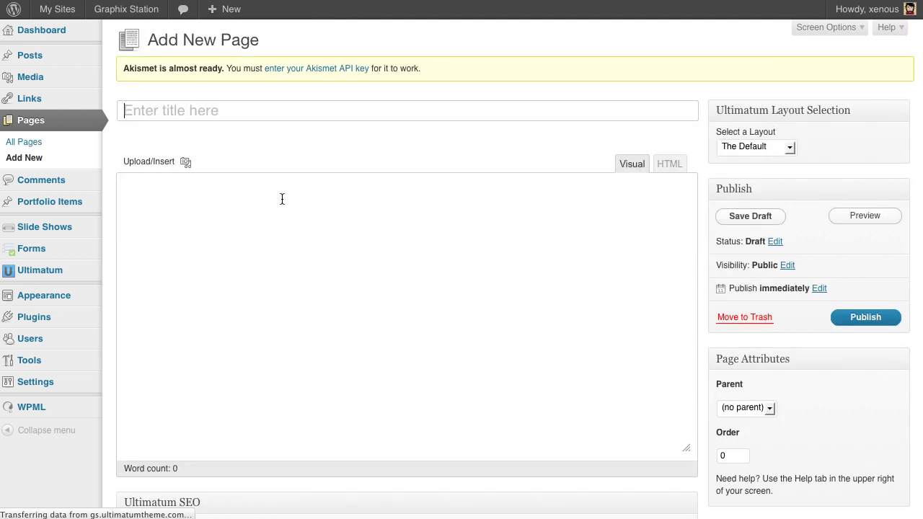
- Create an 'About Us' page, paste the About Me HTML in the HTML tab, and publish it
text(About Us)
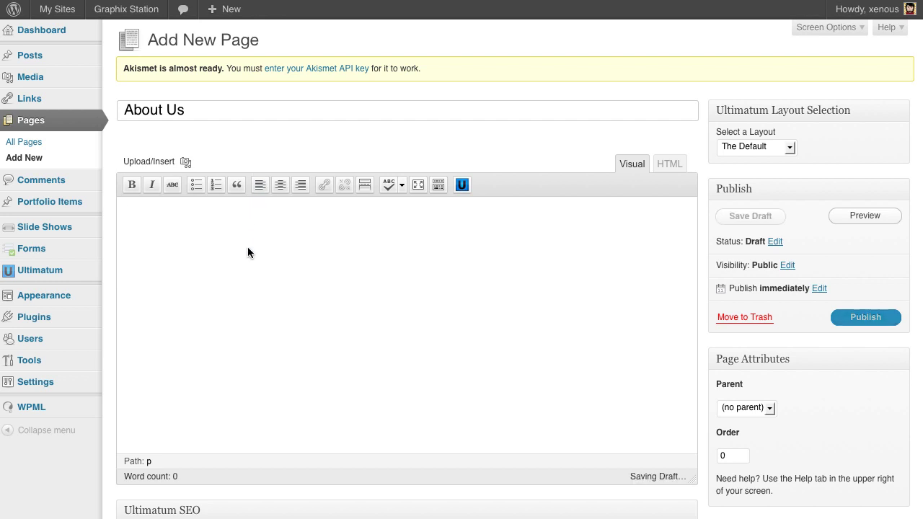
click(672, 164)
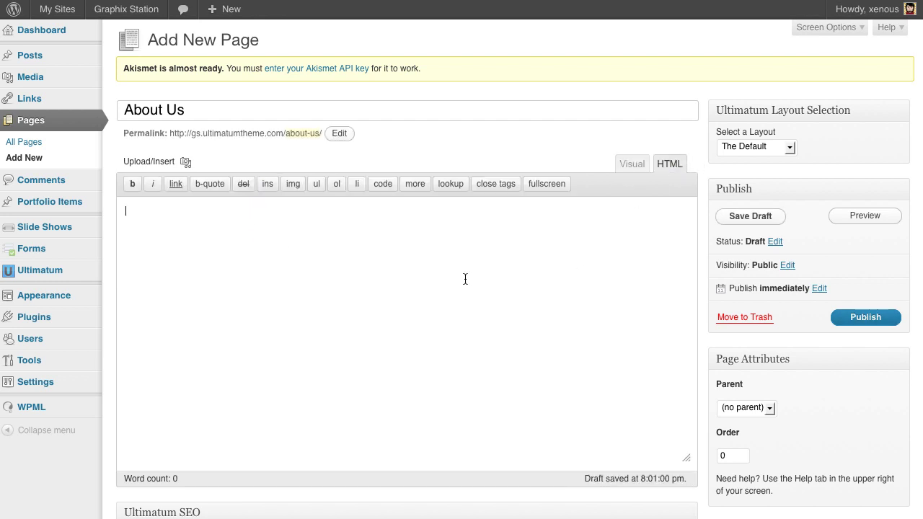
key(ctrl+v)
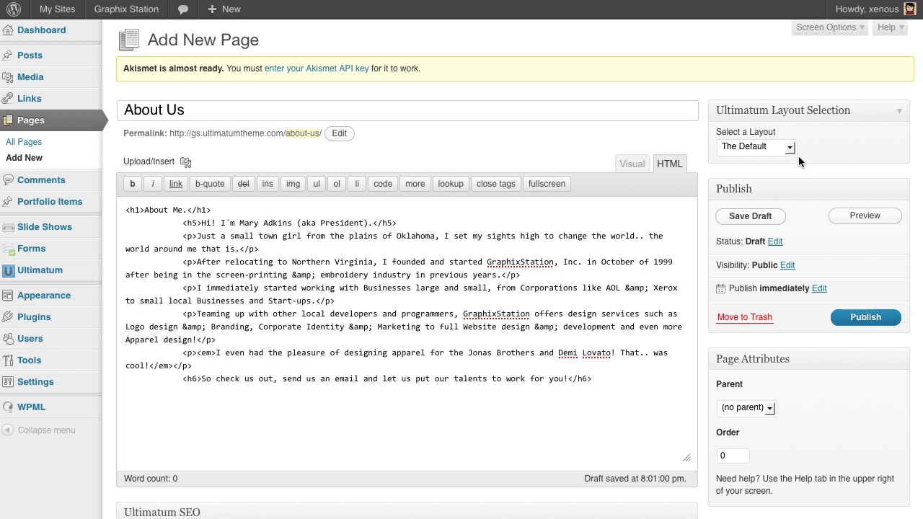
click(869, 322)
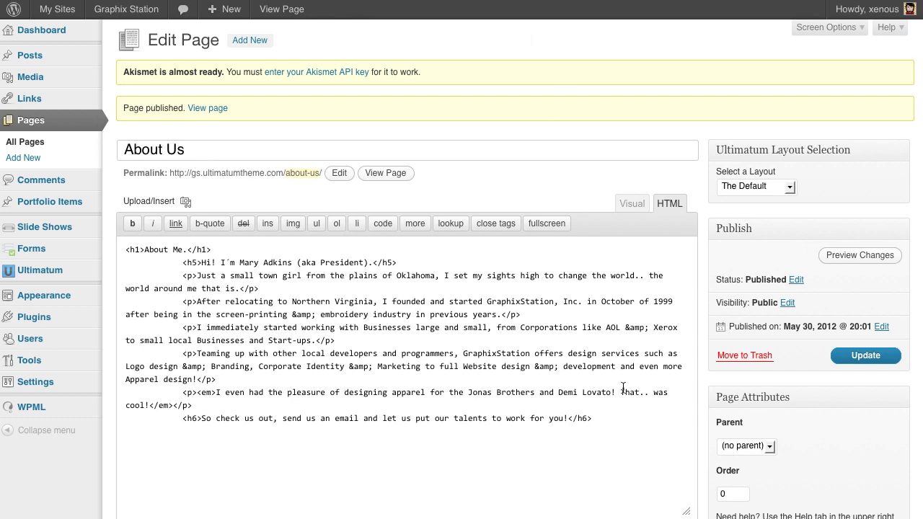
click(629, 204)
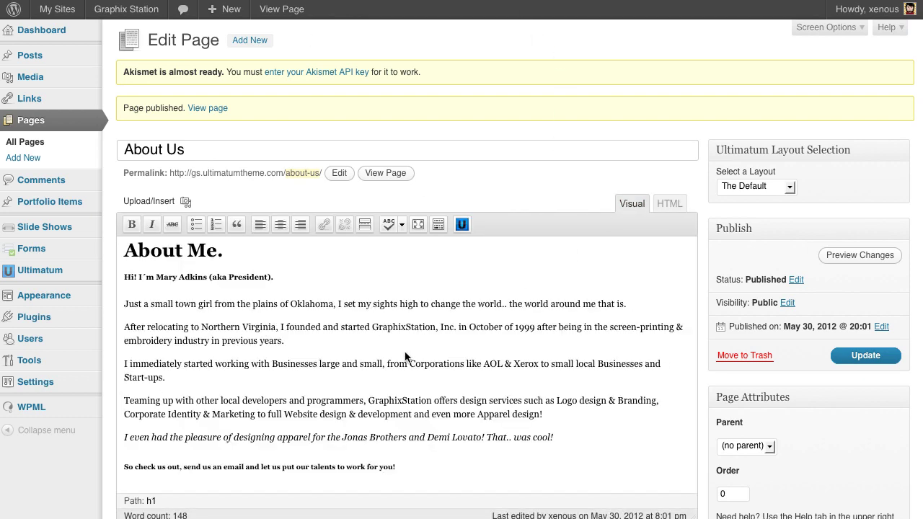
scroll(405, 353, down, 3)
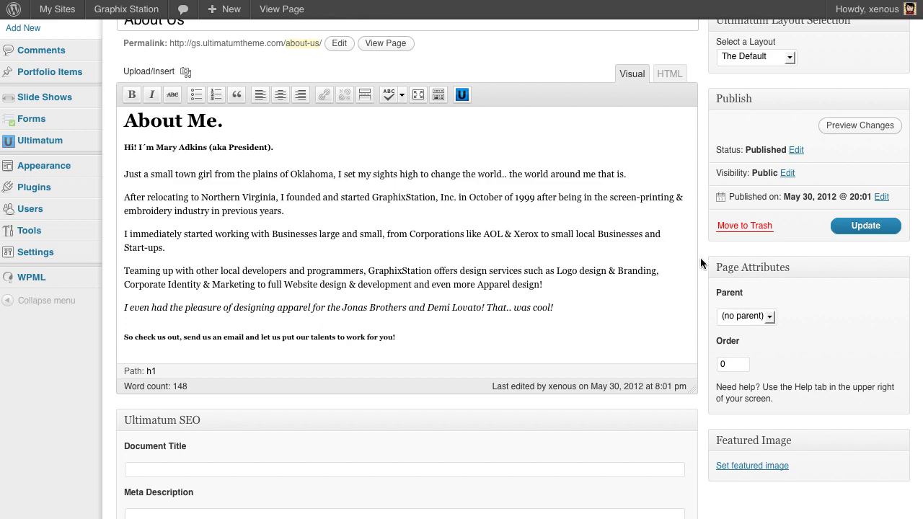
scroll(500, 226, up, 1)
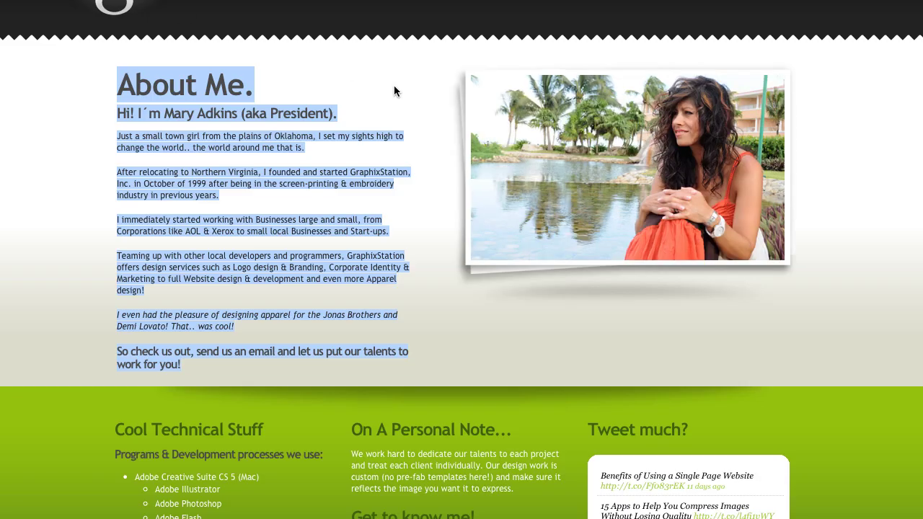
- Save the enlarged About Me photo to the Desktop as aboutgs.png and return to the page editor
right_click(605, 101)
click(650, 110)
click(650, 110)
right_click(481, 198)
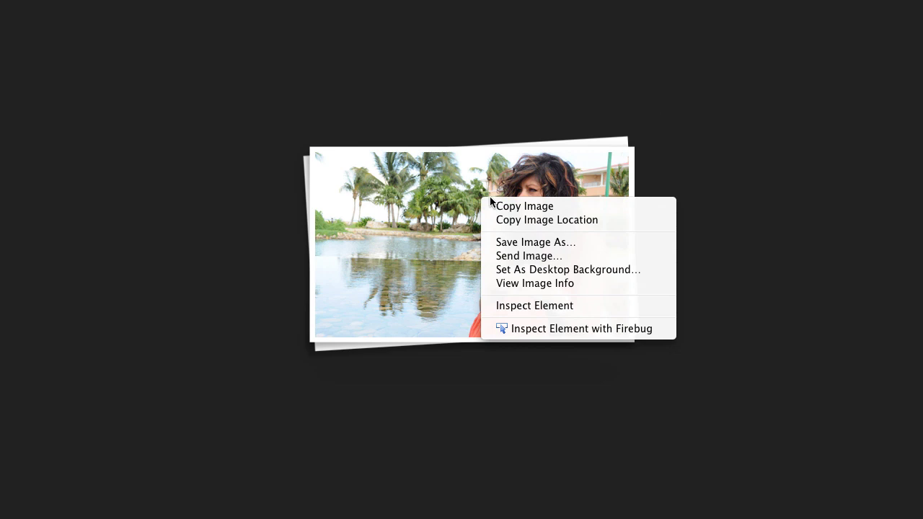
click(531, 244)
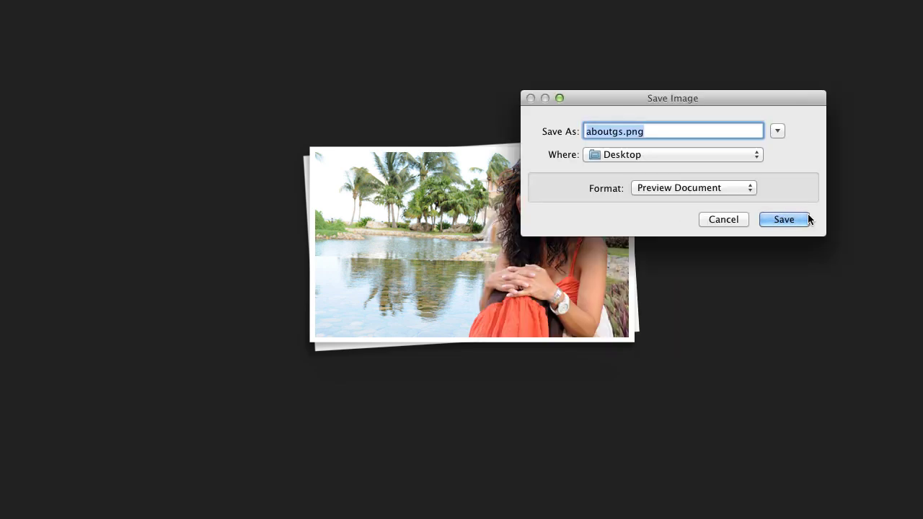
click(793, 219)
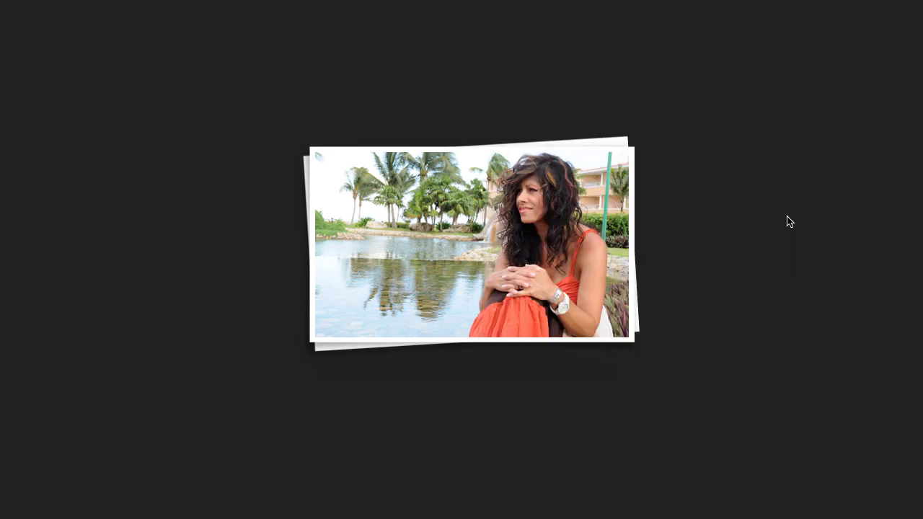
key(Escape)
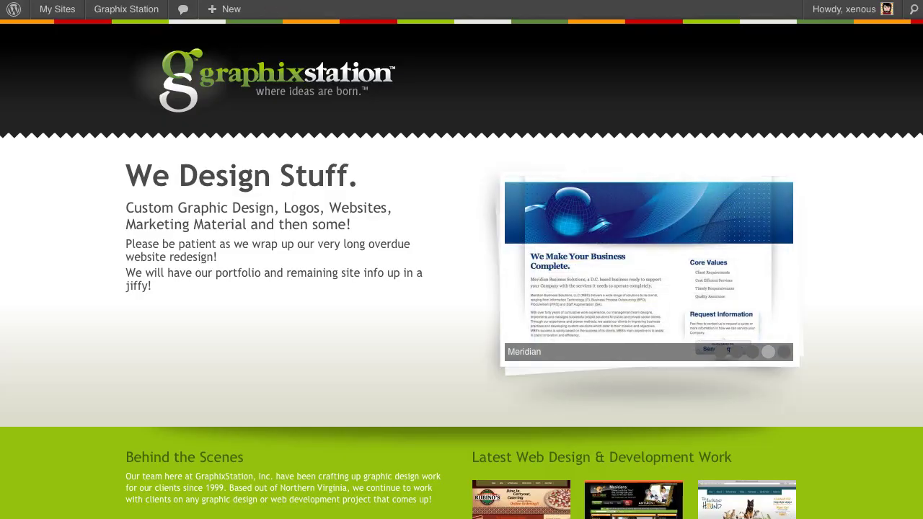
key(ctrl+Tab)
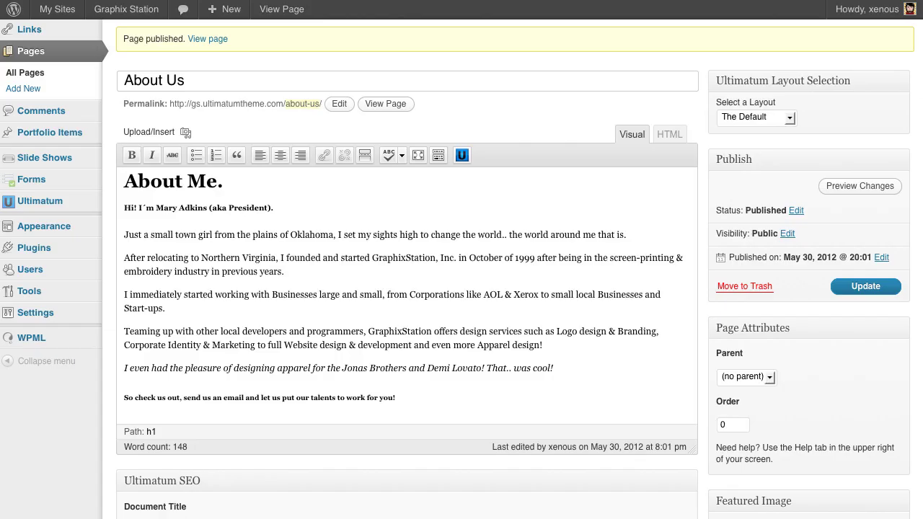
- Insert a 50%/50% Columns shortcode using the Ultimatum Shortcode Generator
click(467, 155)
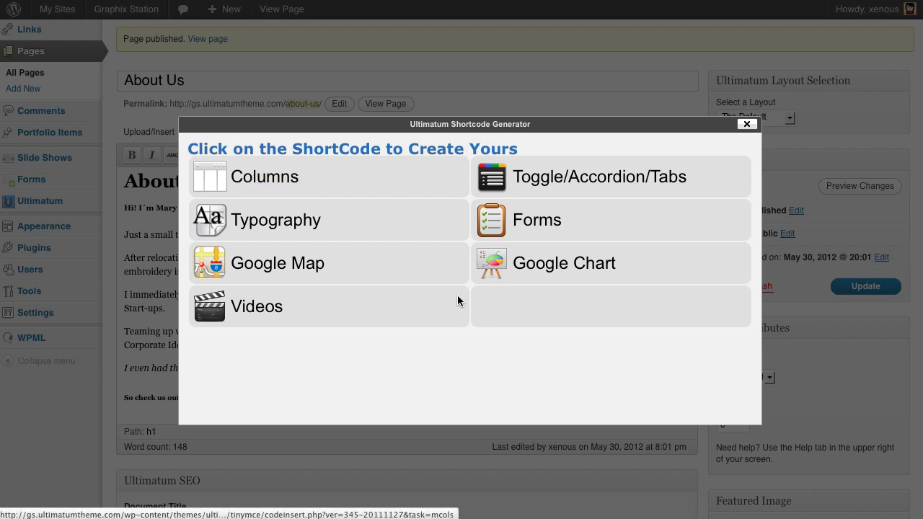
click(458, 301)
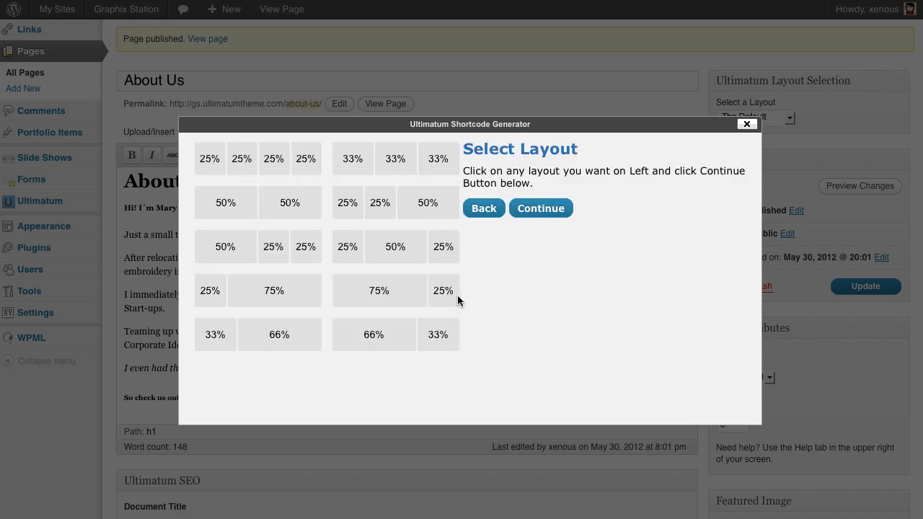
click(301, 208)
click(542, 216)
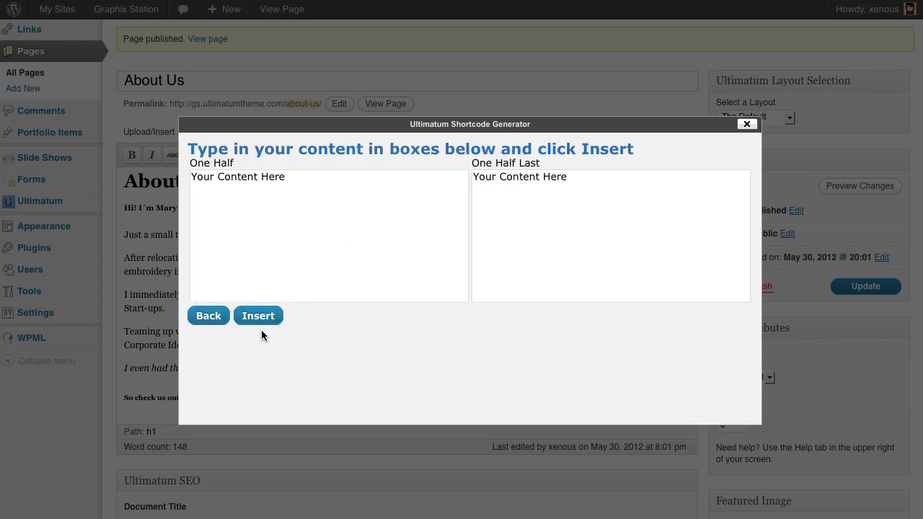
click(258, 321)
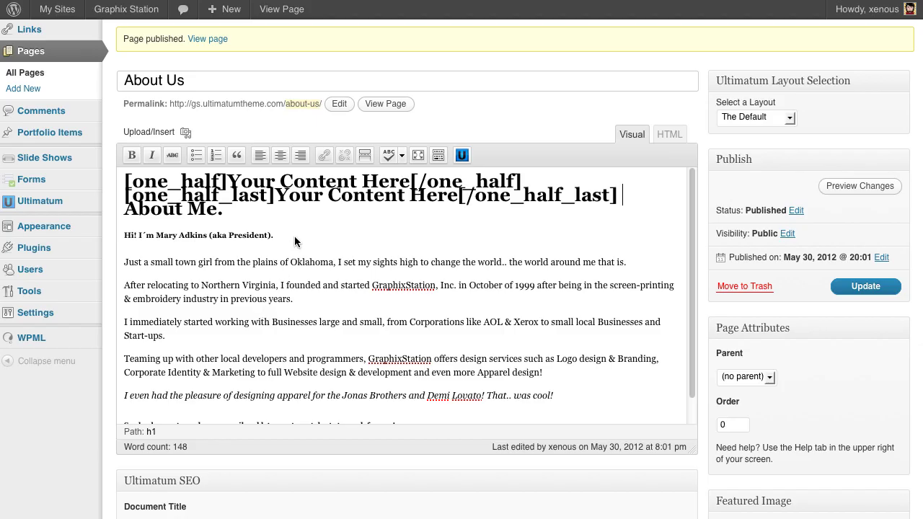
- In the HTML view, fix the <h1> tag and move the About Me content into the first column
click(669, 135)
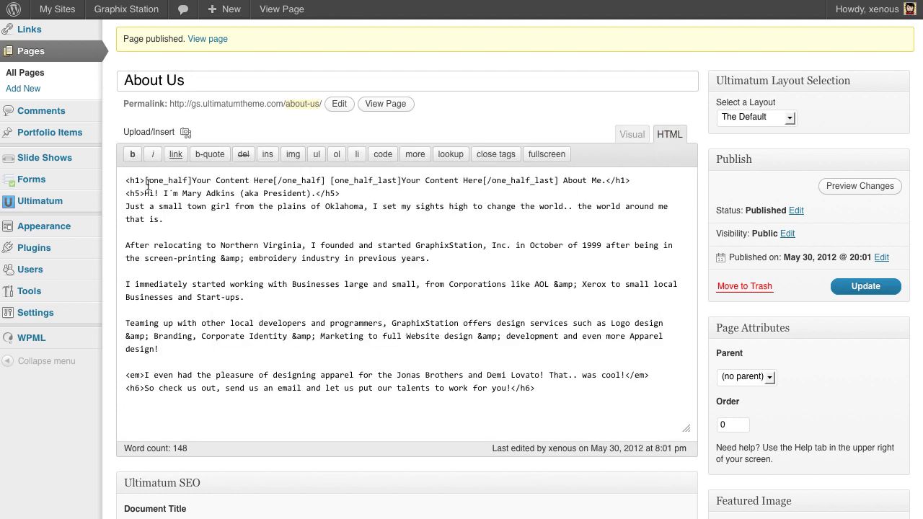
drag(147, 184, 95, 181)
key(BackSpace)
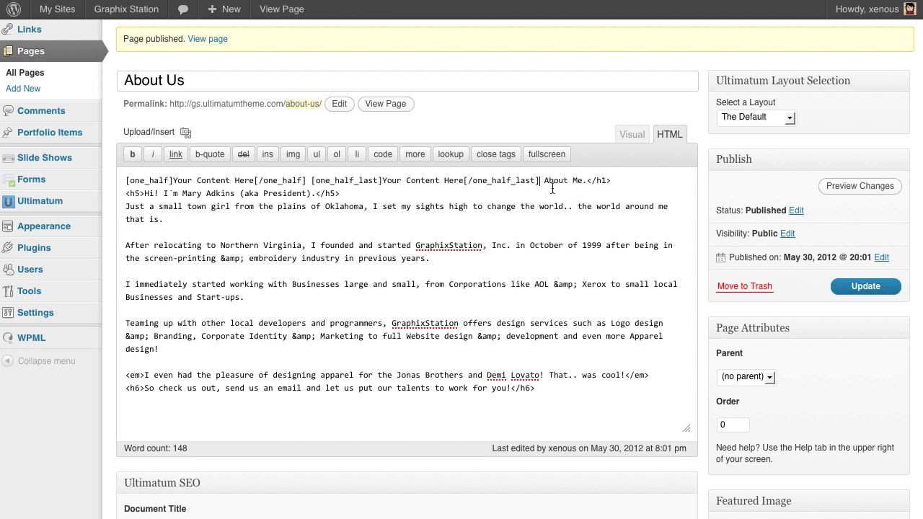
text(<h1>)
drag(541, 181, 577, 402)
key(BackSpace)
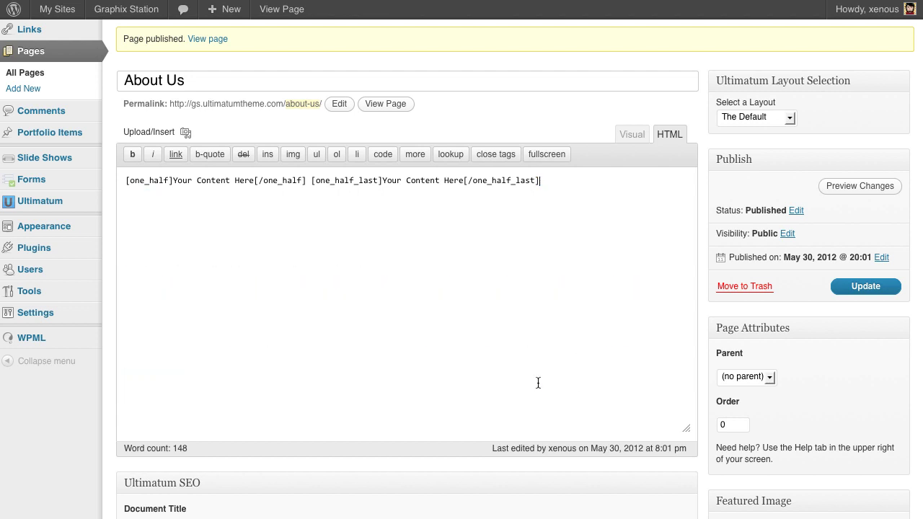
drag(254, 178, 172, 182)
text(<h1> About Me.</h1> <h5>Hi! I'm Mary Adkins (aka President).</h5> Just a small town girl from the plains of Oklahoma, I set my sights high to change the world.. the world around me that is.  After relocating to Northern Virginia, I founded and started GraphixStation, Inc. in October of 1999 after being in the screen-printing &amp; embroidery industry in previous years.  I immediately started working with Businesses large and small, from Corporations like AOL &amp; Xerox to small local Businesses and Start-ups.  Teaming up with other local developers and programmers, GraphixStation offers design services such as Logo design &amp; Branding, Corporate Identity &amp; Marketing to full Website design &amp; development and even more Apparel design!  <em>I even had the pleasure of designing apparel for the Jonas Brothers and Demi Lovato! That.. was cool!</em> <h6>So check us out, send us an email and let us put our talents to work for you!</h6>)
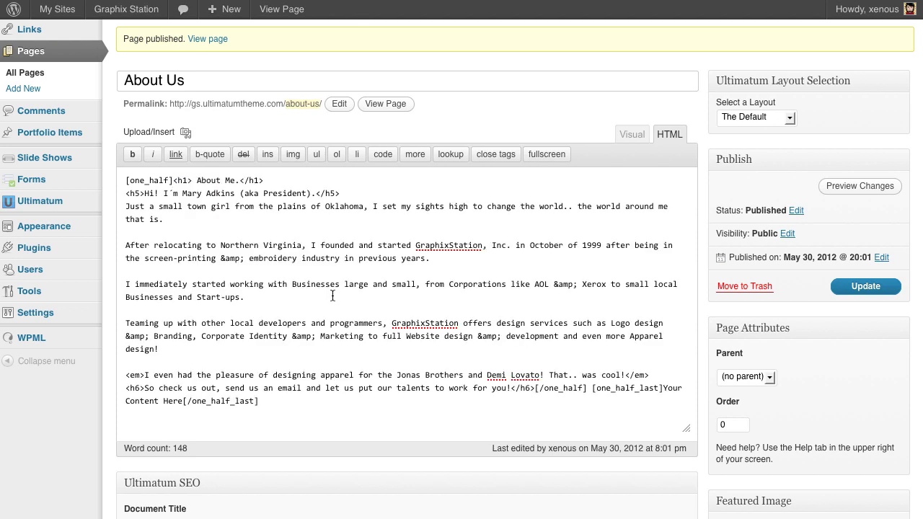
- Select the second column's placeholder text and bring up the media uploader
scroll(332, 295, down, 1)
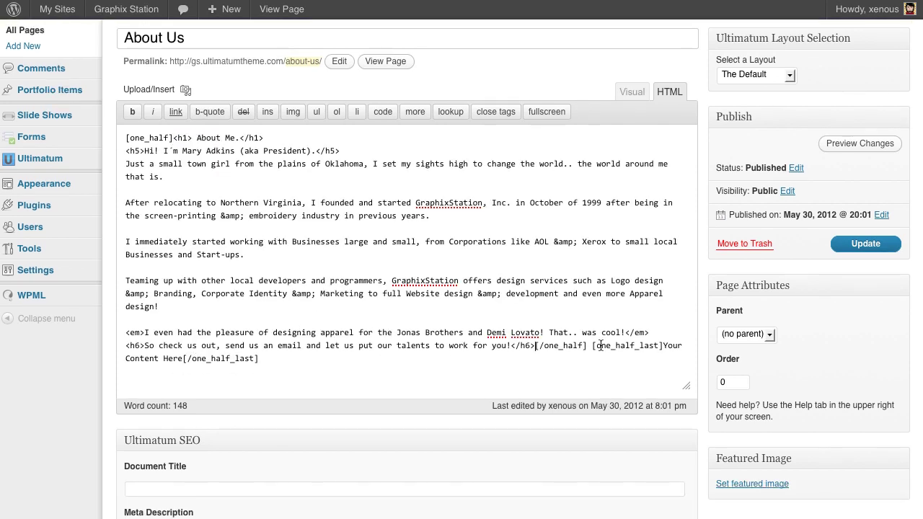
click(629, 92)
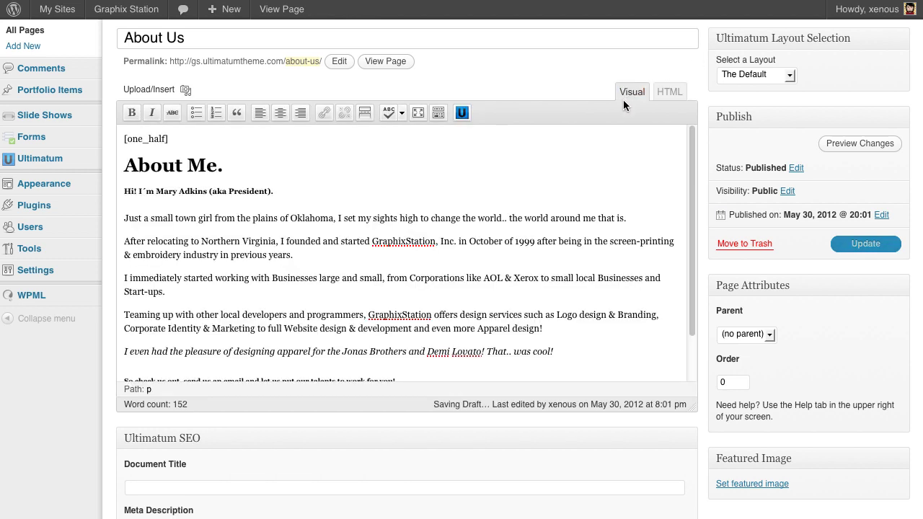
scroll(460, 283, down, 1)
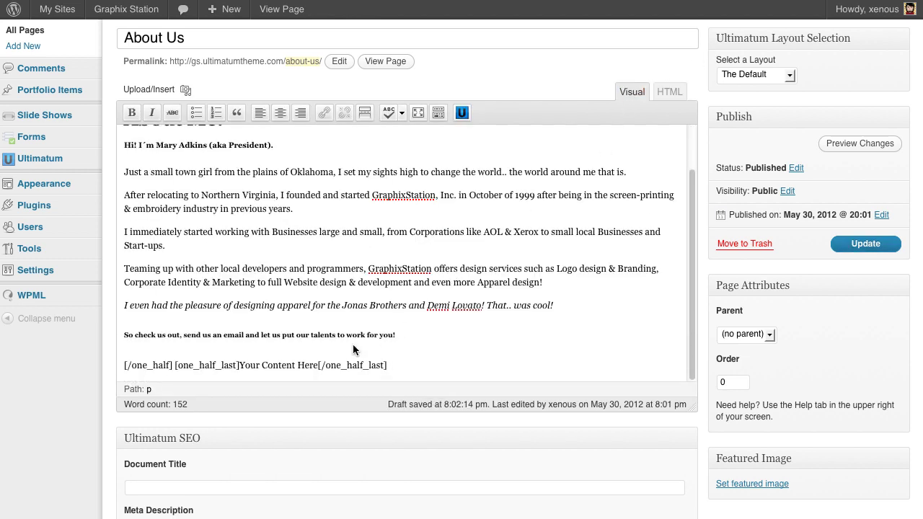
drag(318, 365, 242, 365)
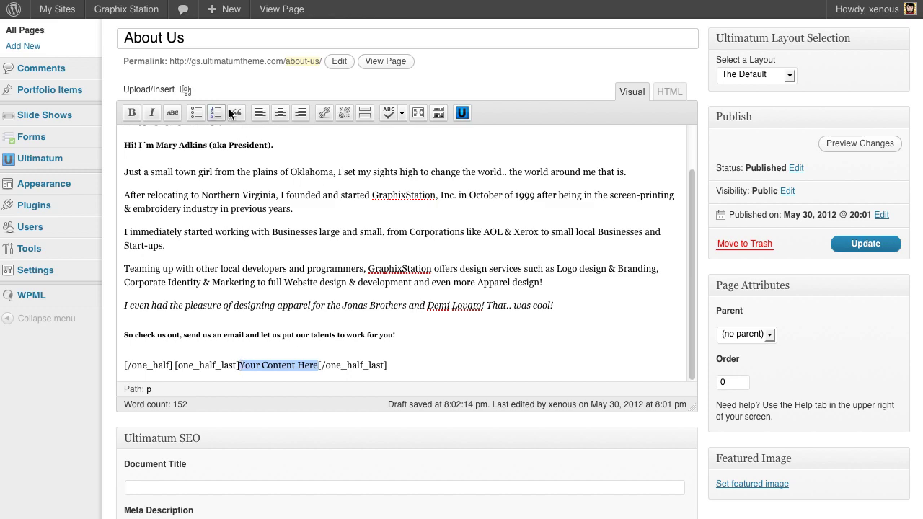
click(186, 90)
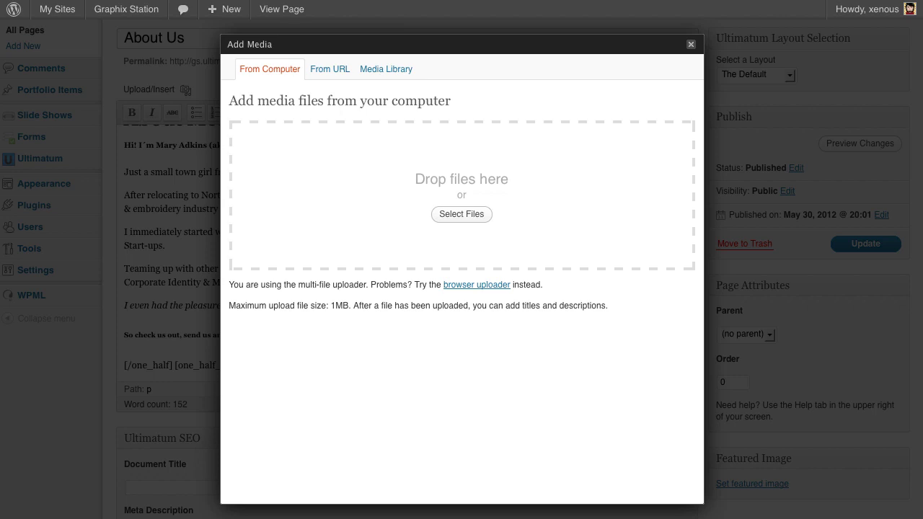
- Upload the aboutgs.png image from the computer
click(459, 213)
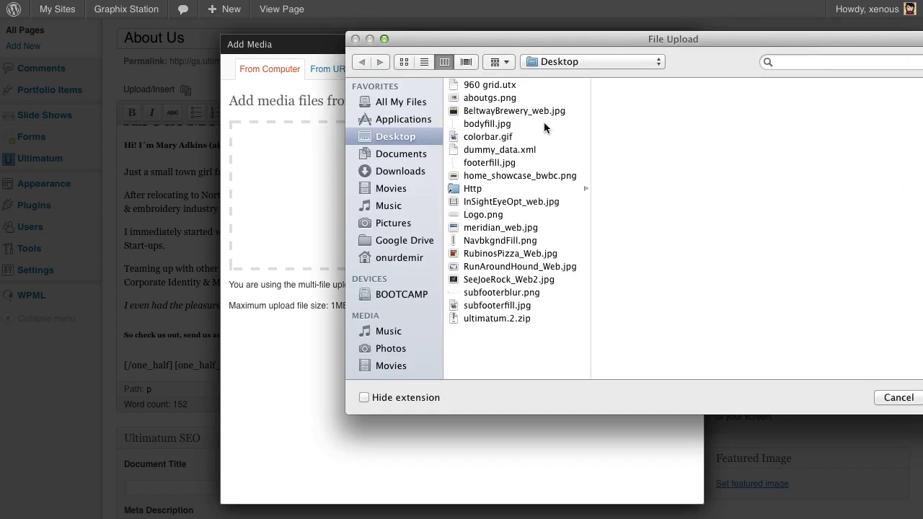
click(513, 99)
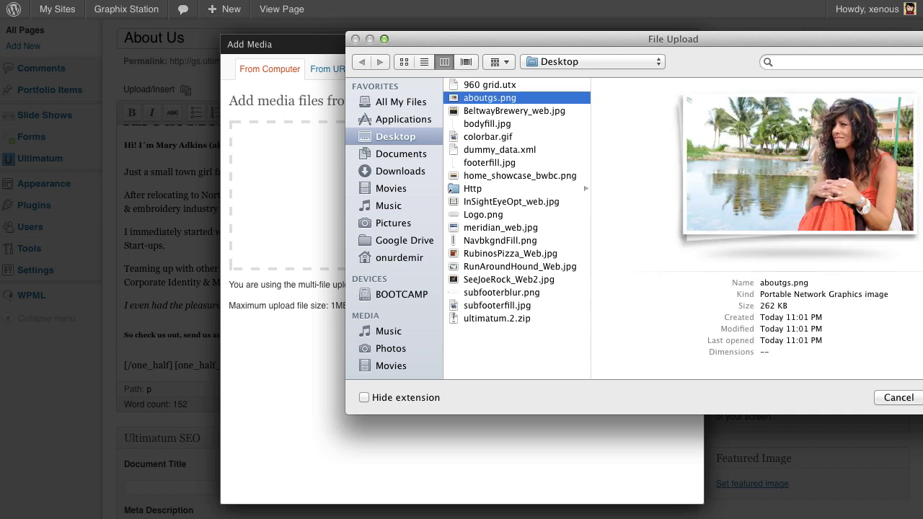
key(Return)
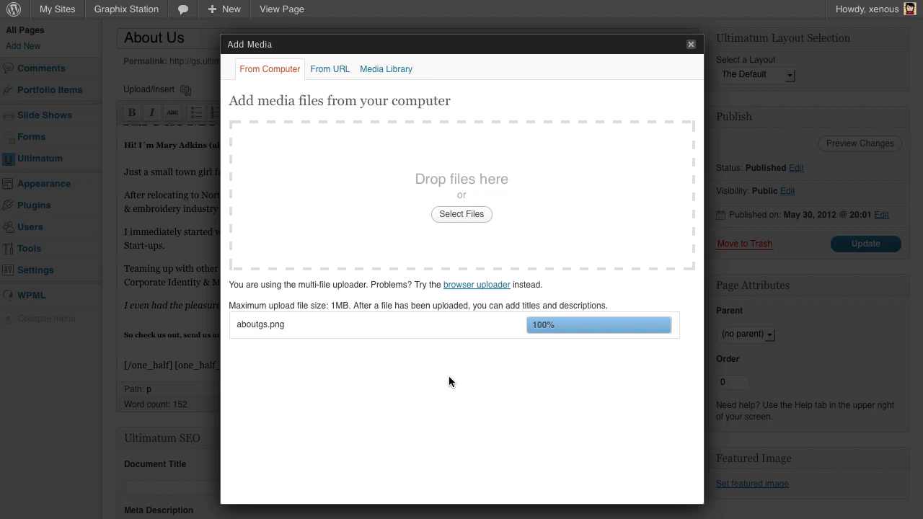
scroll(449, 376, down, 2)
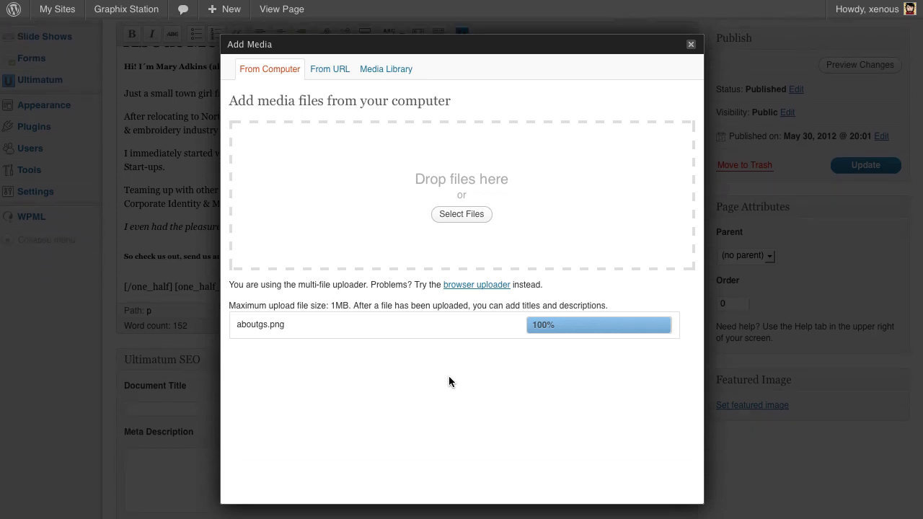
scroll(448, 376, down, 5)
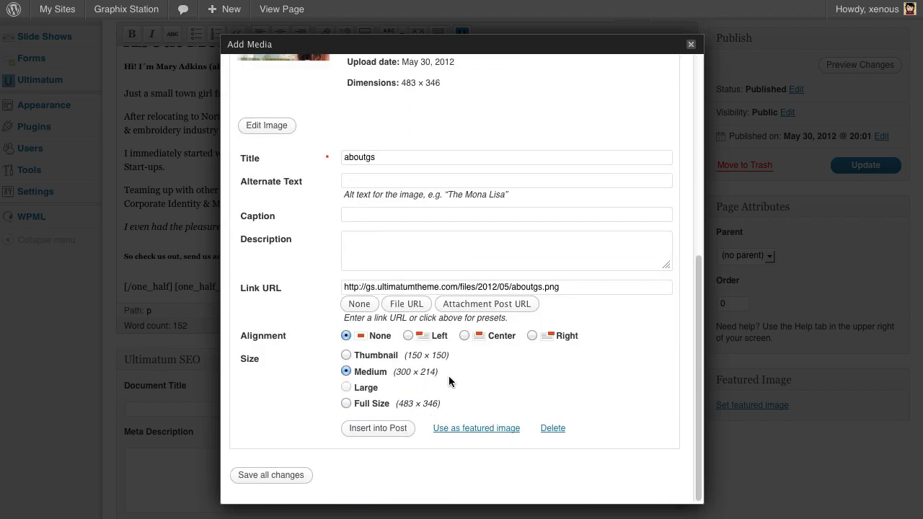
- Insert the image at Full Size into the second column and update the About Us page
click(346, 404)
click(382, 427)
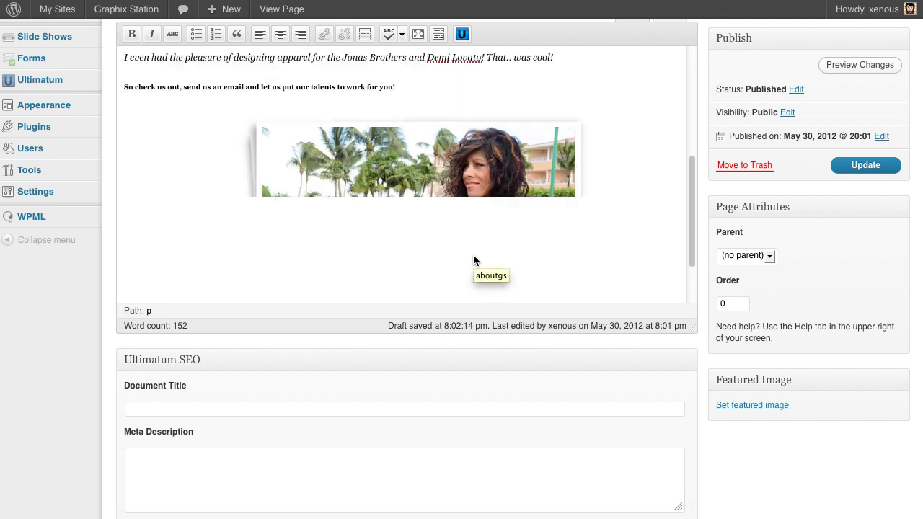
scroll(473, 255, down, 3)
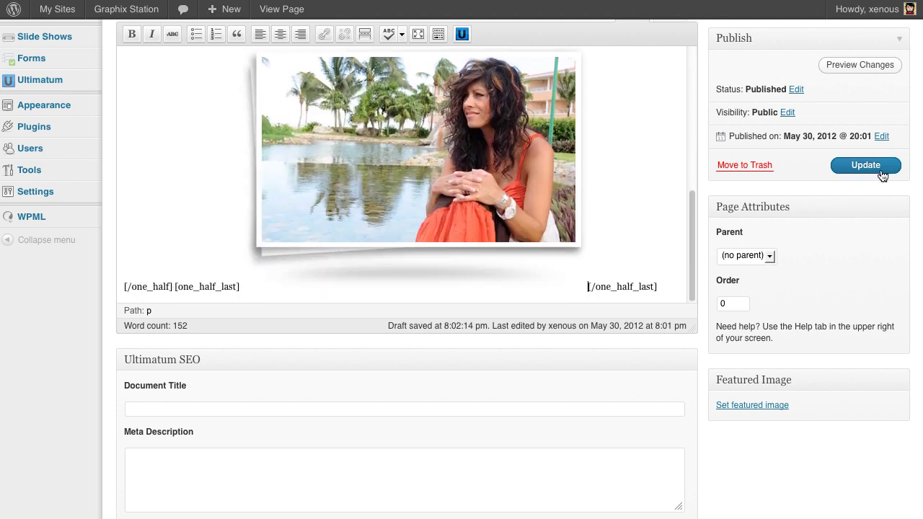
click(854, 170)
scroll(628, 226, up, 7)
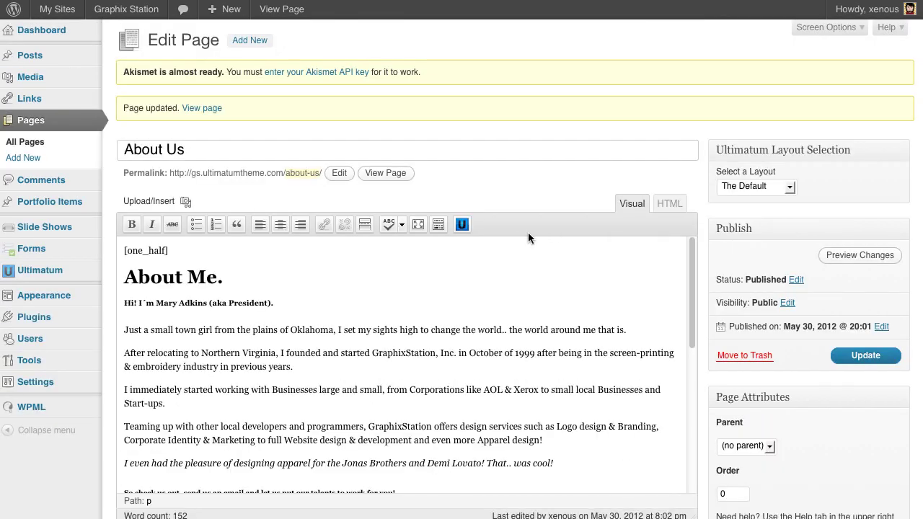
- Create a new navigation menu named 'Main Menu' under Appearance > Menus
mouse_move(57, 295)
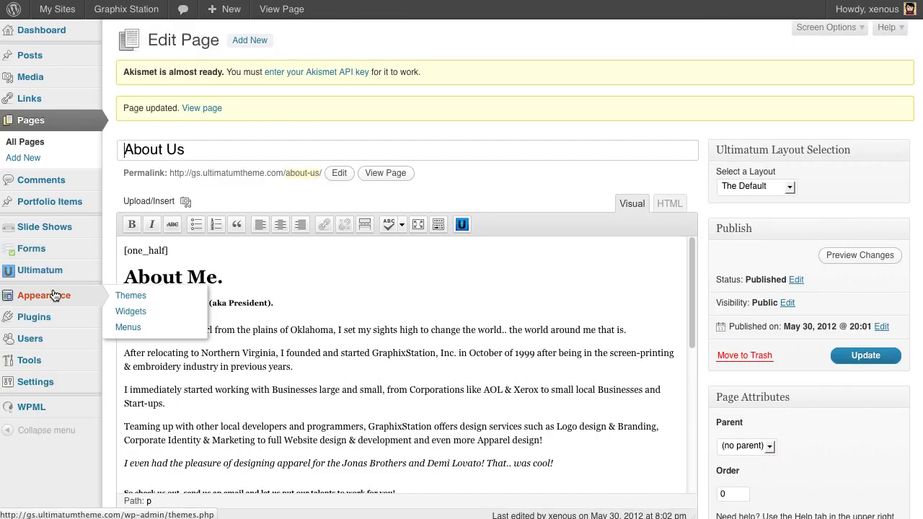
click(142, 329)
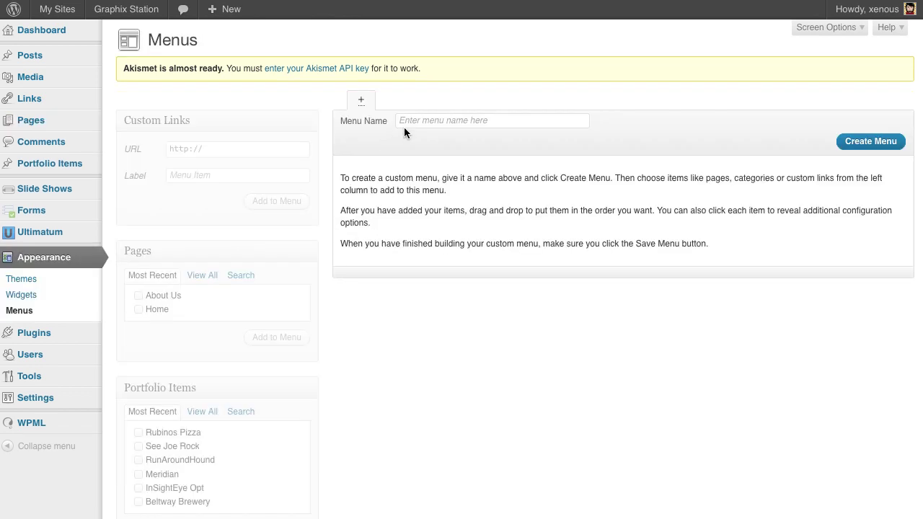
click(401, 121)
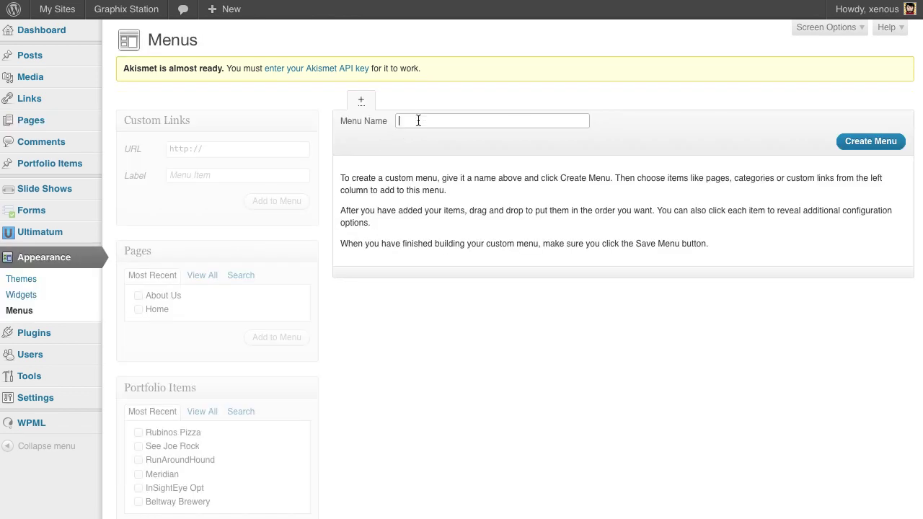
text(Main Menu)
click(881, 140)
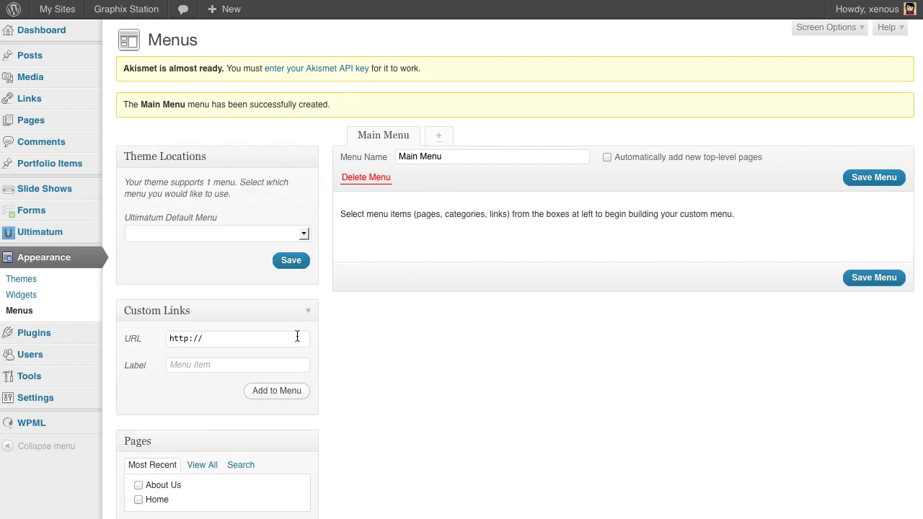
- Add the Home and About Us pages, order Home first, and save the menu
scroll(296, 335, down, 1)
scroll(296, 334, down, 3)
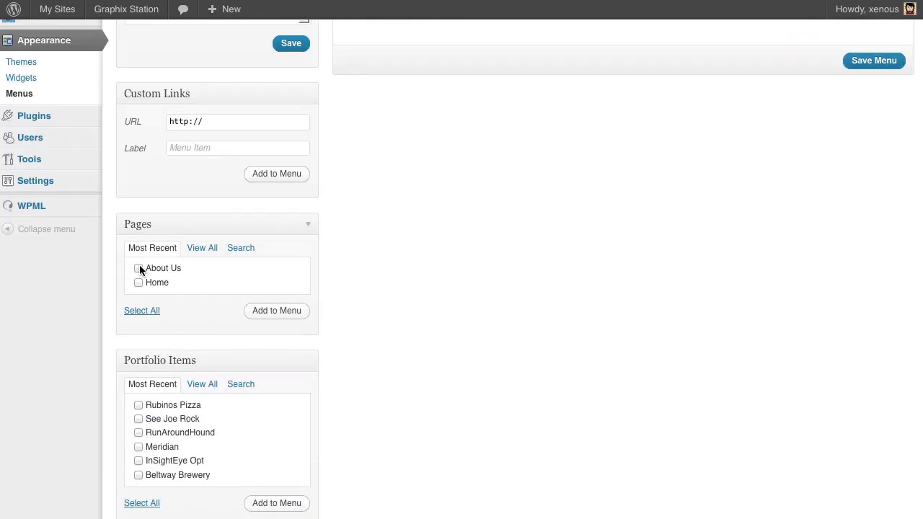
click(140, 310)
click(264, 310)
scroll(479, 229, up, 3)
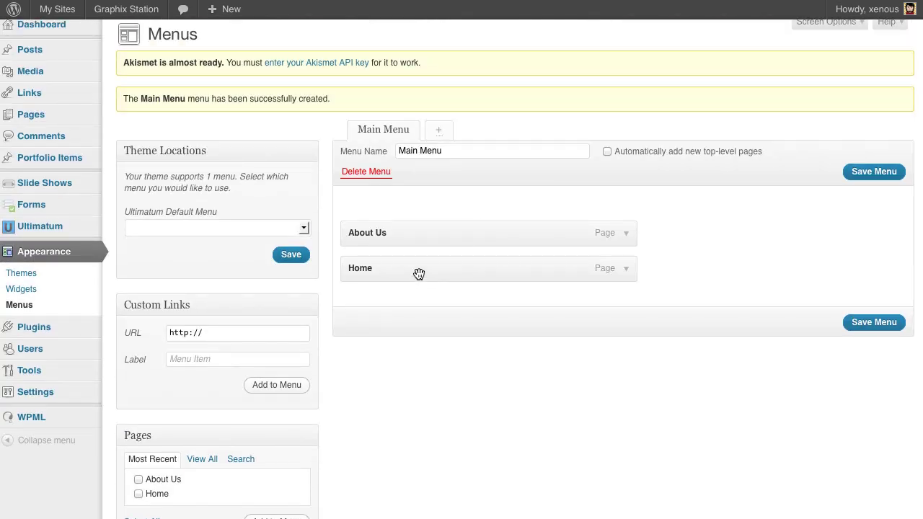
drag(418, 274, 420, 229)
click(892, 324)
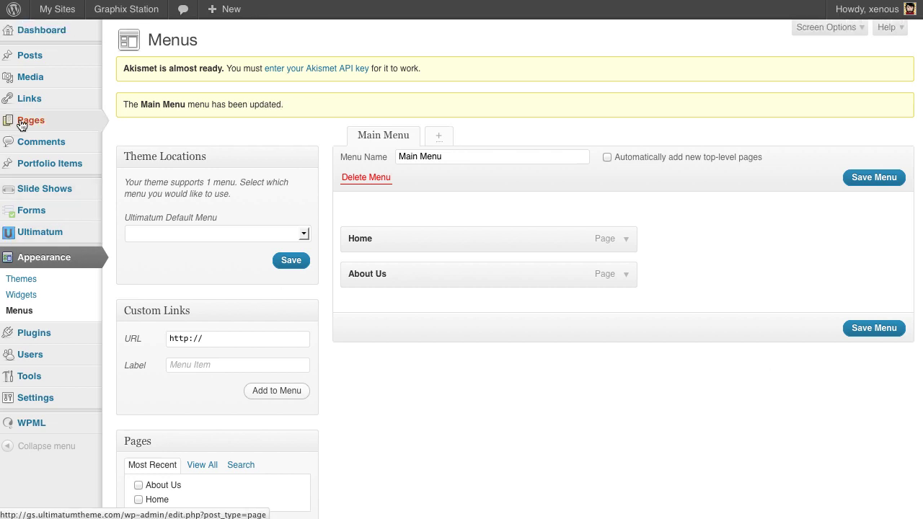
- Publish a new empty page titled 'Blog' and return to Appearance > Menus
mouse_move(49, 120)
click(160, 137)
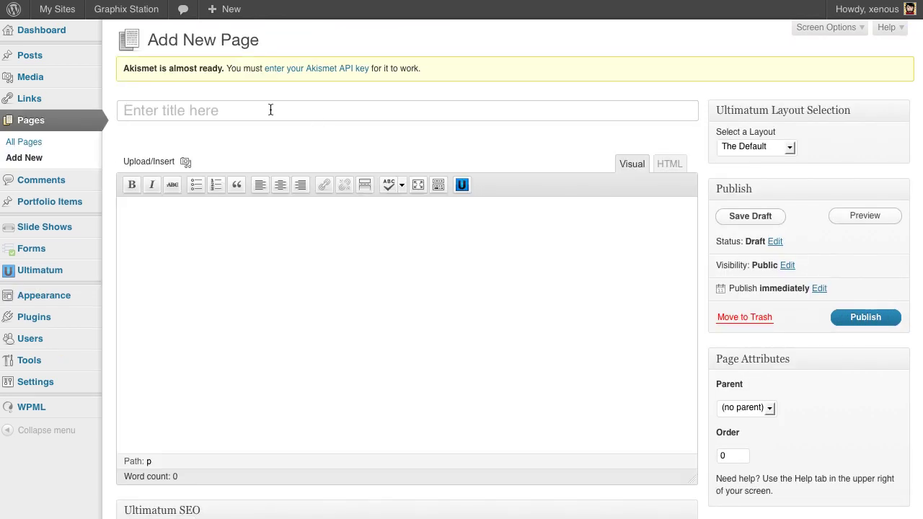
text(Blog)
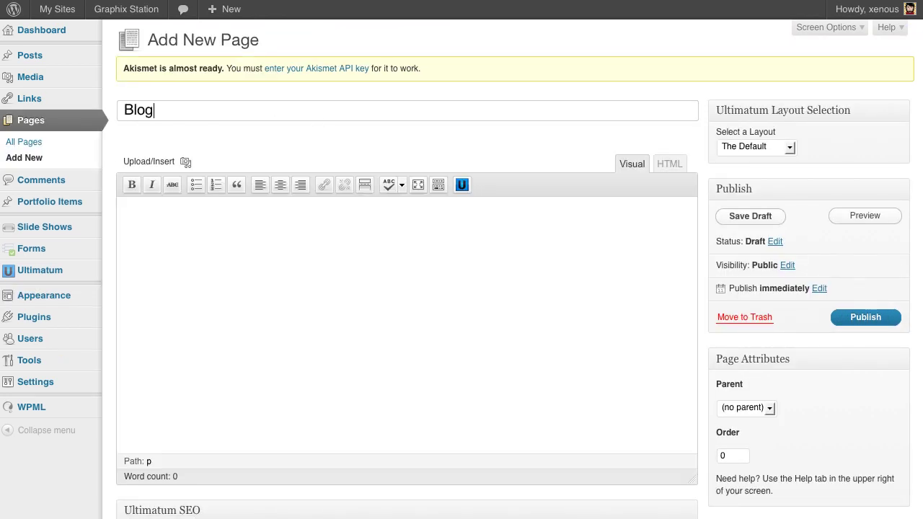
click(865, 321)
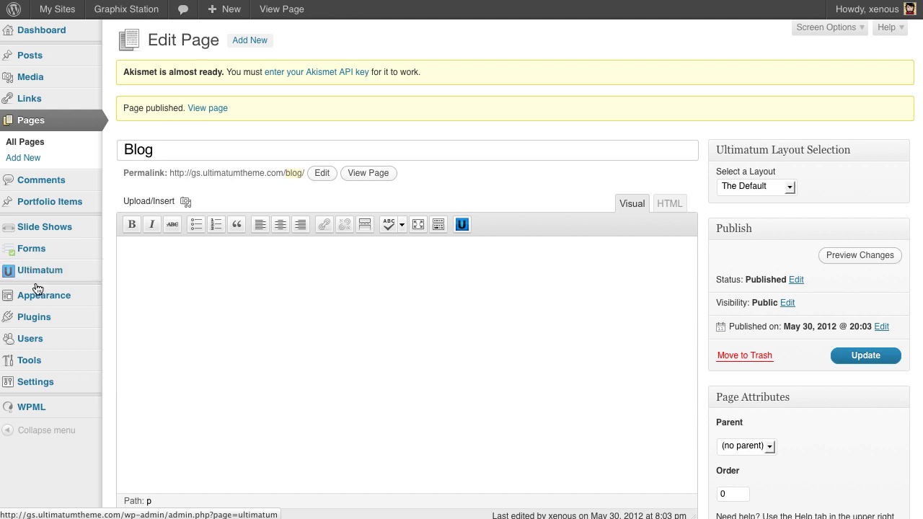
mouse_move(70, 299)
click(141, 327)
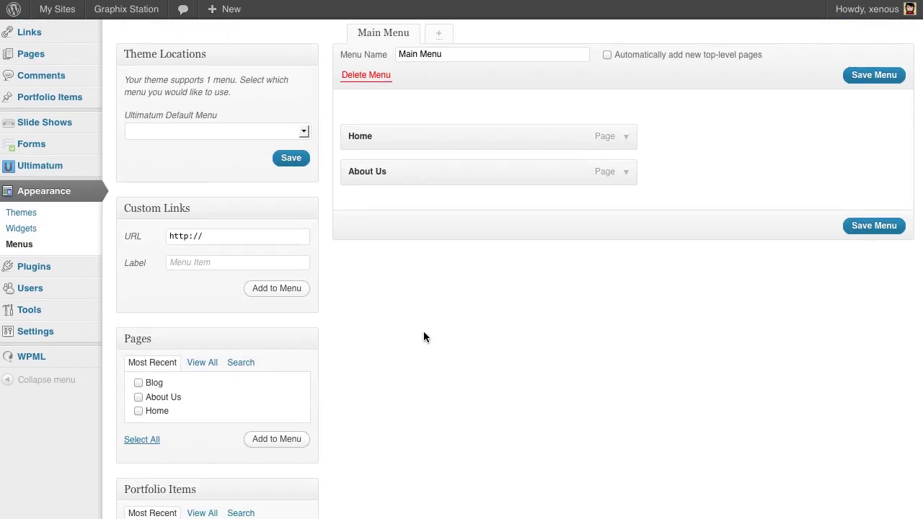
- Add the Blog page and the All Portfolio Items (SEF) link to Main Menu
scroll(422, 334, down, 3)
click(154, 331)
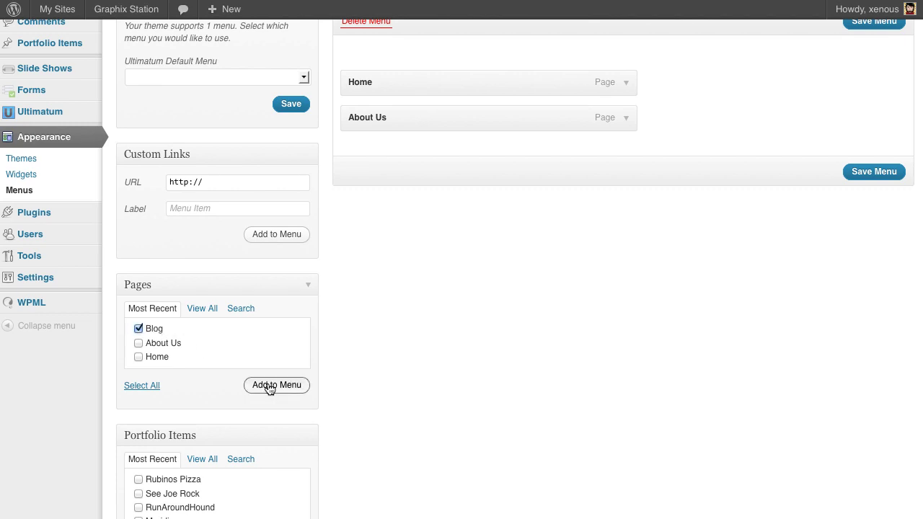
click(268, 384)
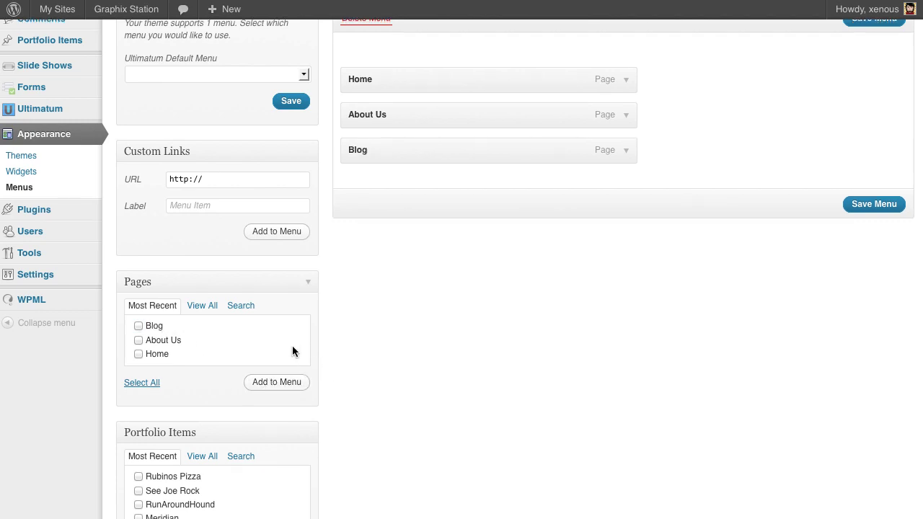
scroll(290, 347, down, 4)
click(202, 304)
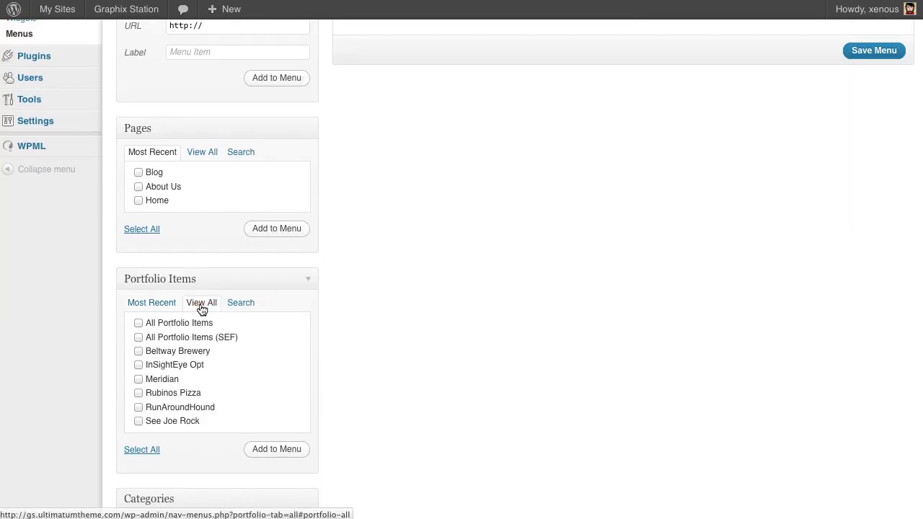
click(138, 337)
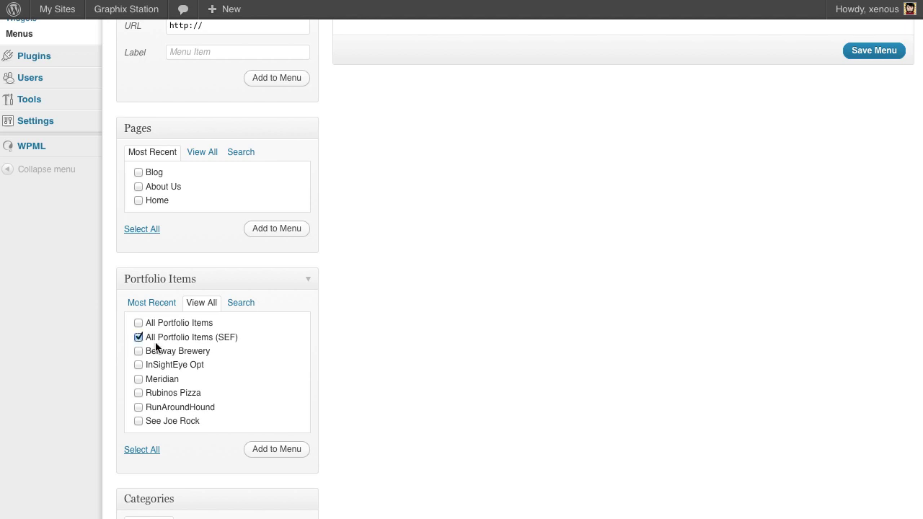
click(292, 447)
- Rename the portfolio link's label to 'Portfolio' and save Main Menu
scroll(574, 335, up, 5)
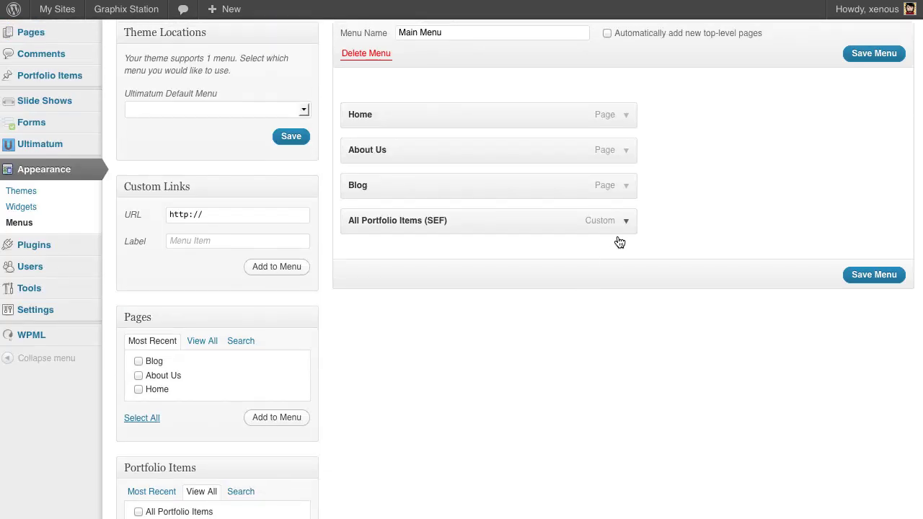
click(626, 221)
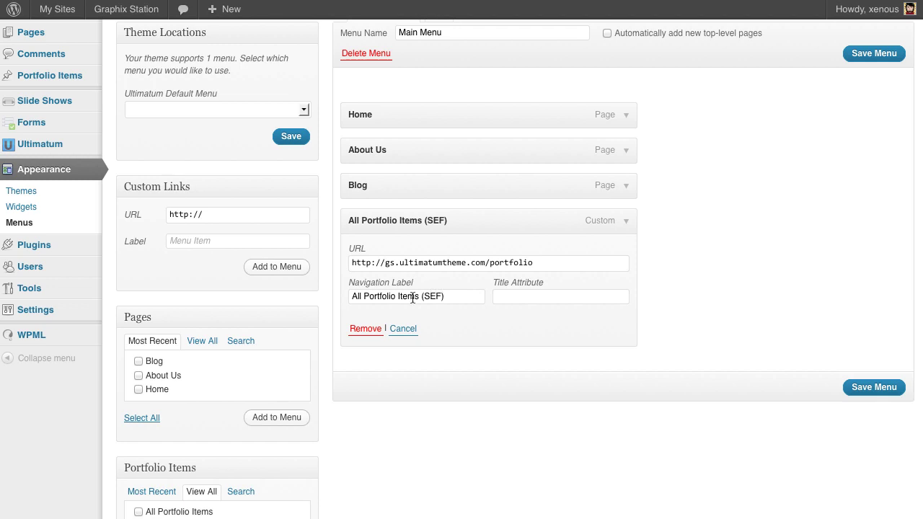
double_click(364, 295)
text(P)
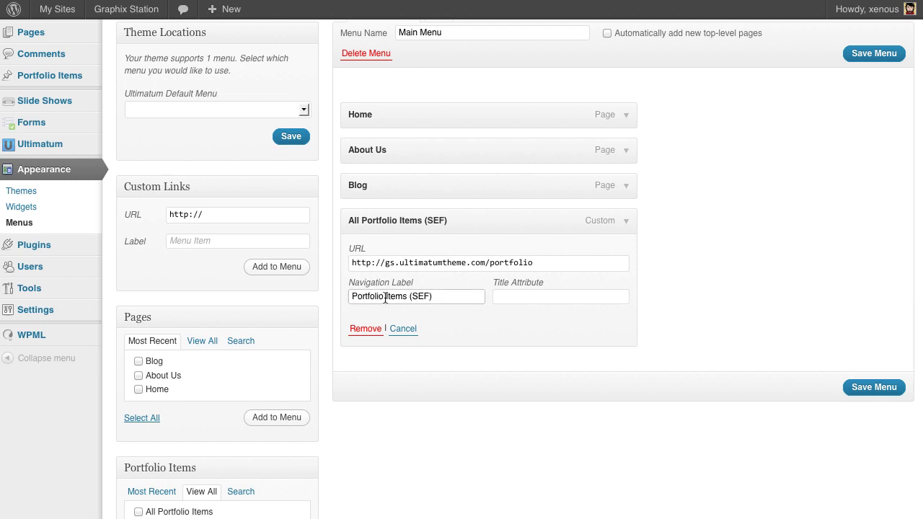
drag(386, 297, 481, 295)
key(BackSpace)
click(881, 386)
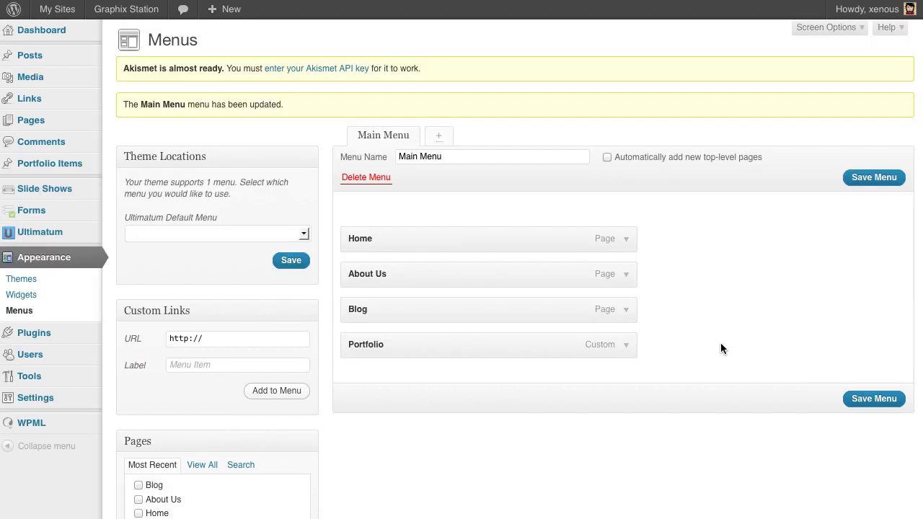
scroll(664, 344, down, 3)
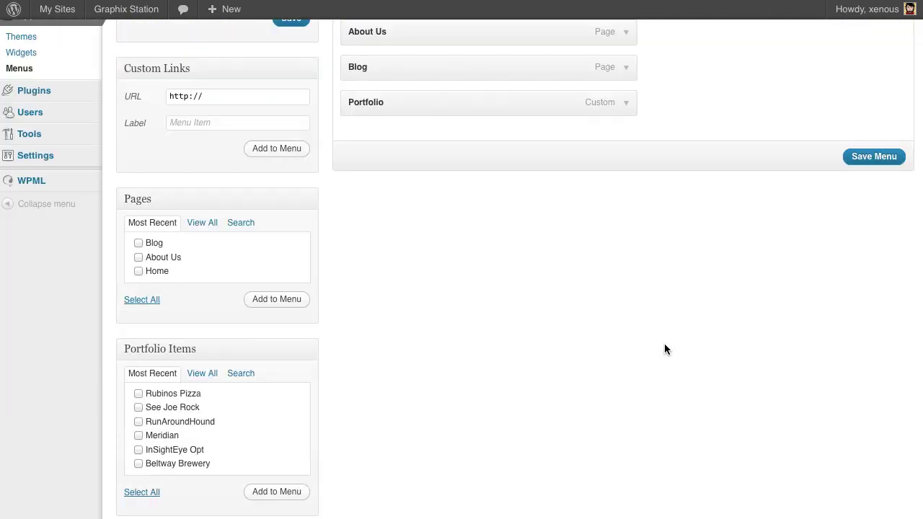
scroll(663, 343, up, 3)
scroll(664, 343, down, 5)
scroll(664, 344, up, 4)
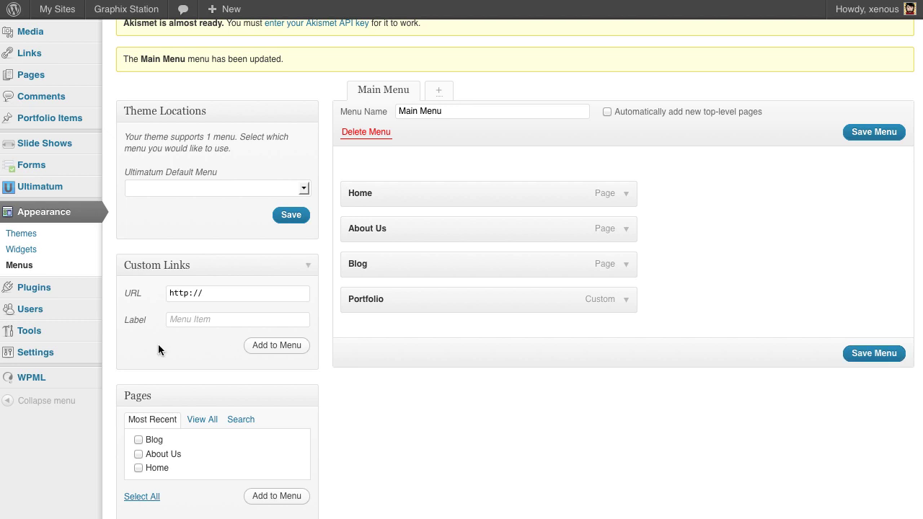
- Open the GraphixStation template's Header partial layout in the Ultimatum layout editor
mouse_move(64, 192)
click(148, 234)
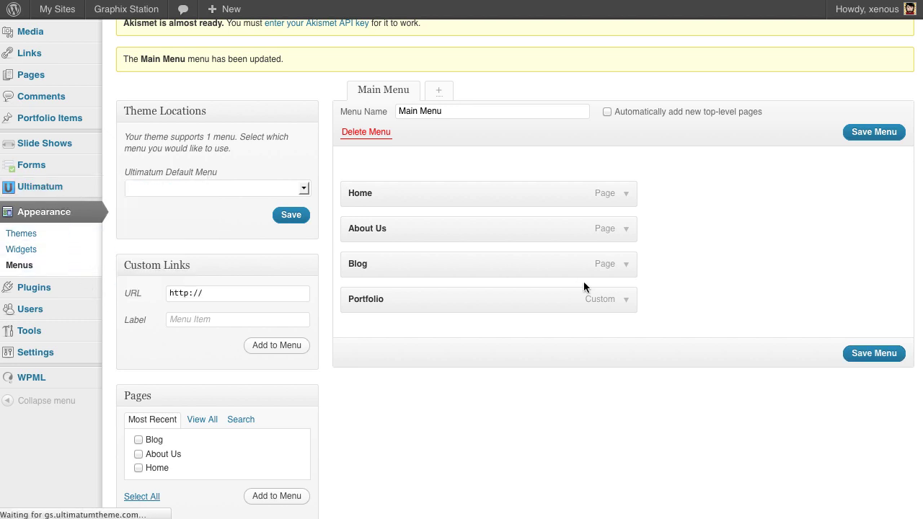
scroll(583, 287, down, 5)
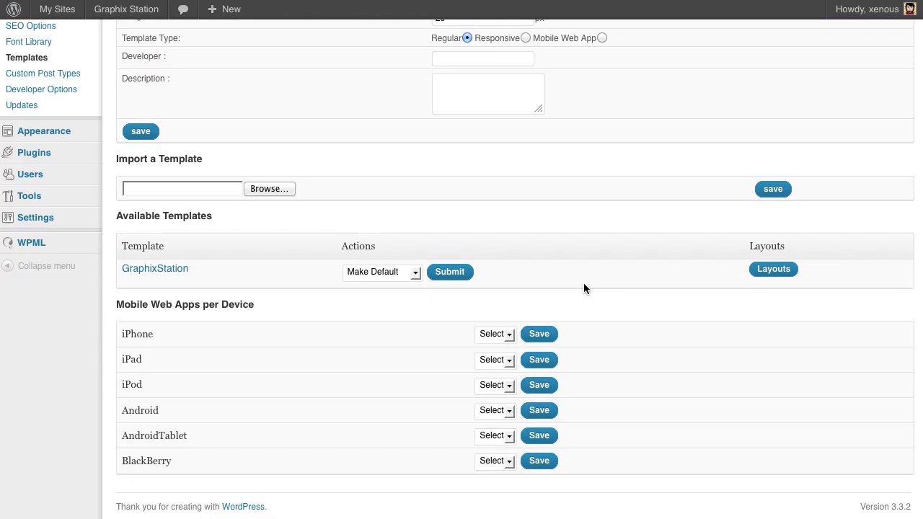
click(757, 270)
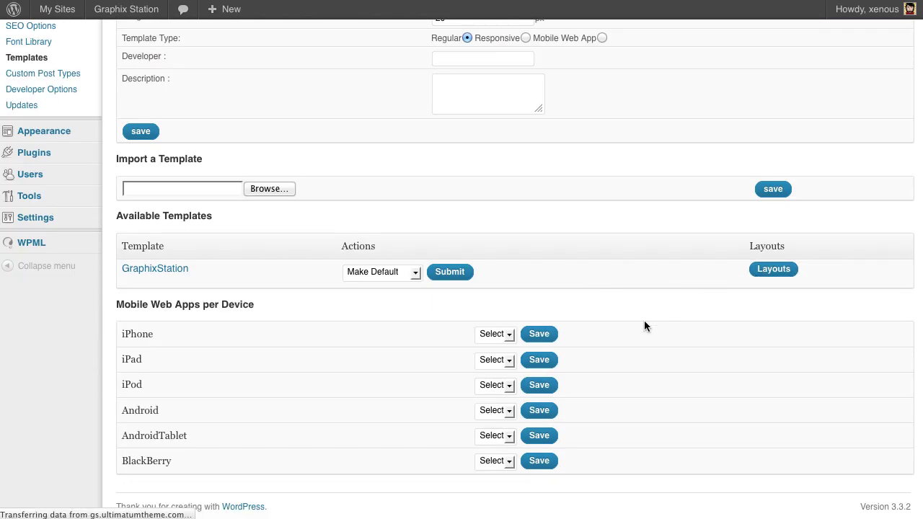
scroll(644, 325, down, 3)
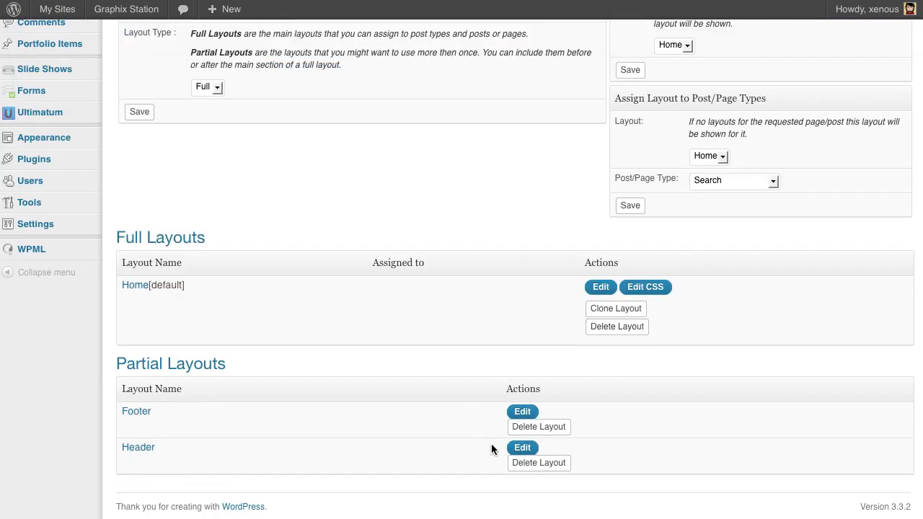
click(521, 448)
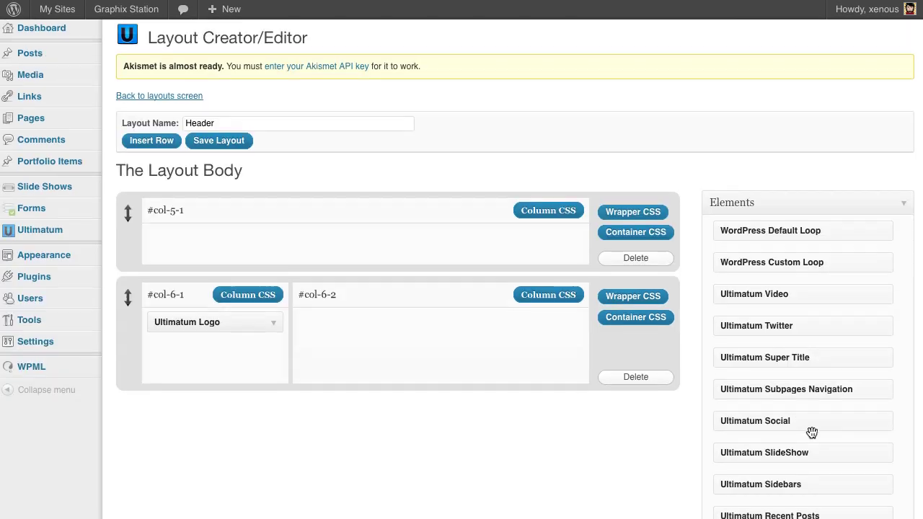
- Place an Ultimatum Menu element showing Main Menu in column #col-6-2 and save it
scroll(810, 432, down, 3)
drag(765, 476, 339, 224)
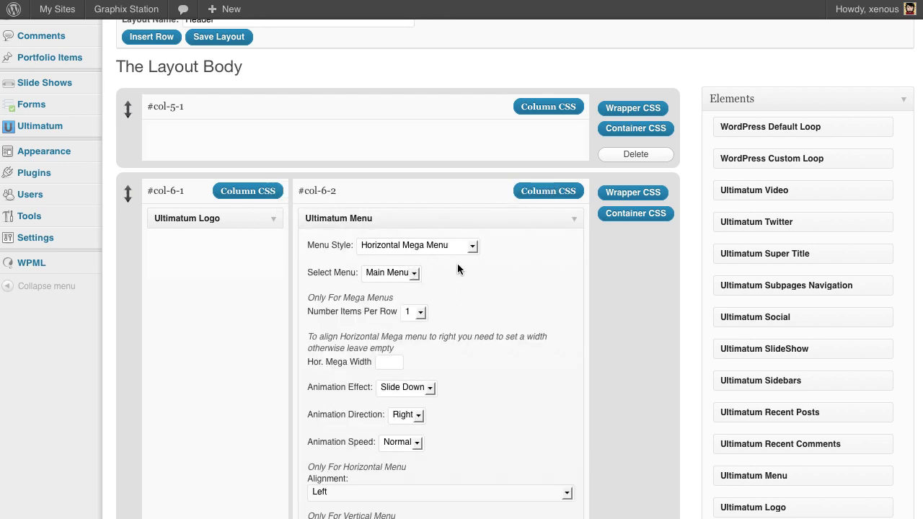
scroll(510, 296, down, 5)
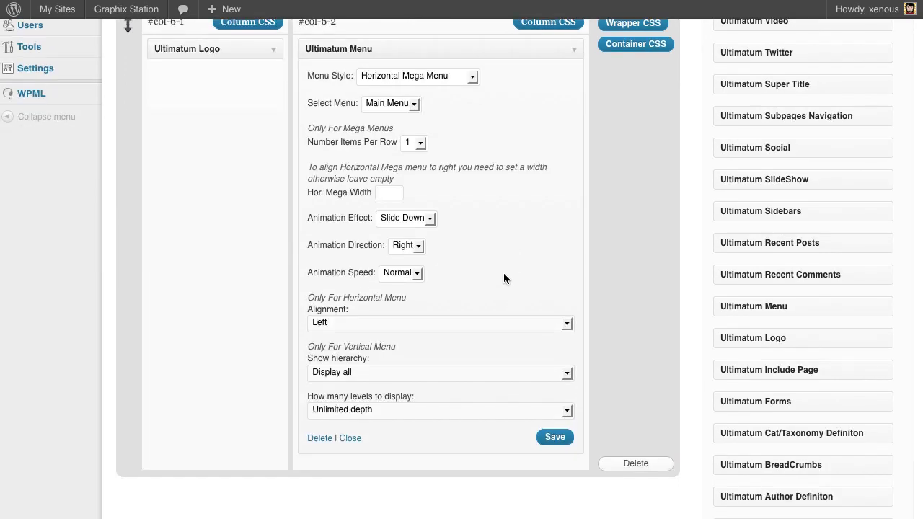
click(554, 437)
scroll(620, 293, up, 5)
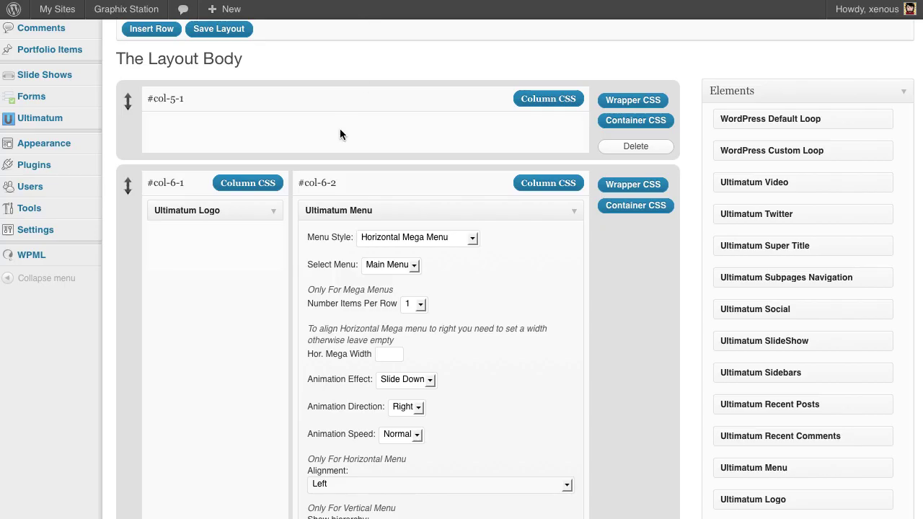
scroll(337, 123, up, 2)
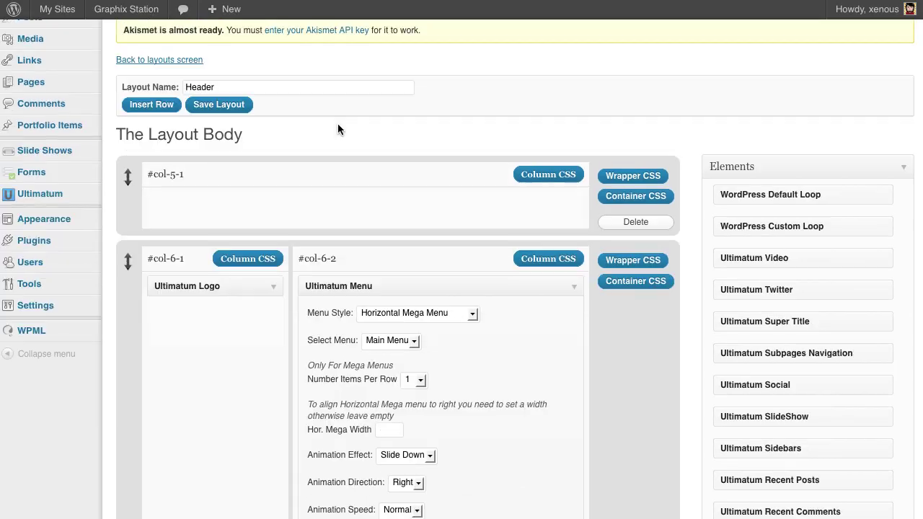
- In the Home layout's CSS, set the mega menu Top Level Links colour to ffffff
click(174, 62)
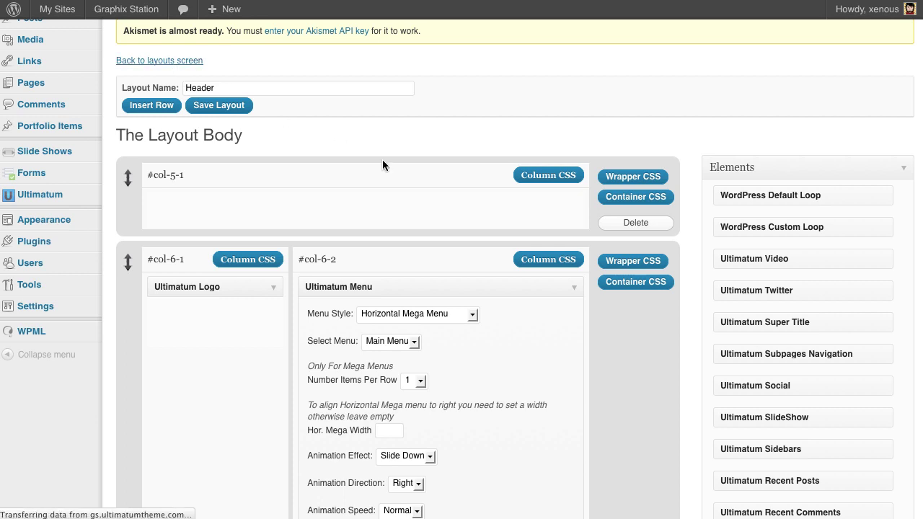
scroll(223, 372, down, 1)
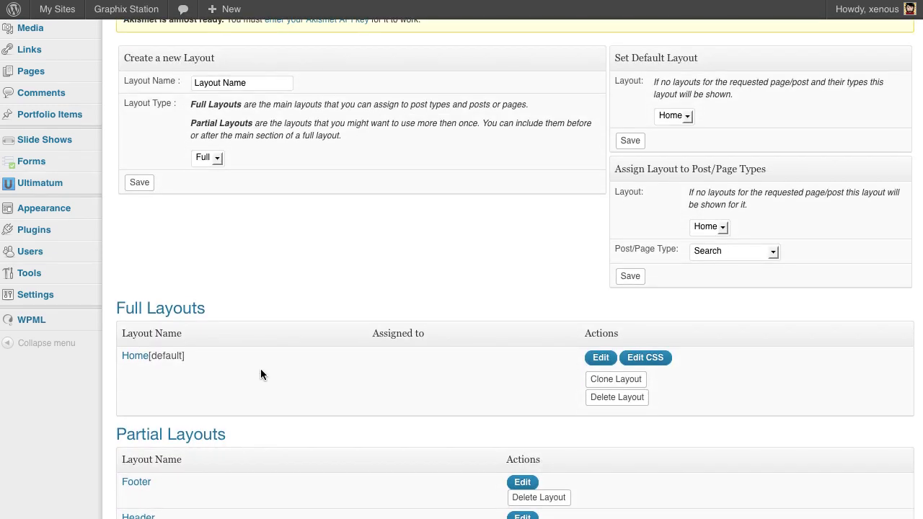
click(644, 358)
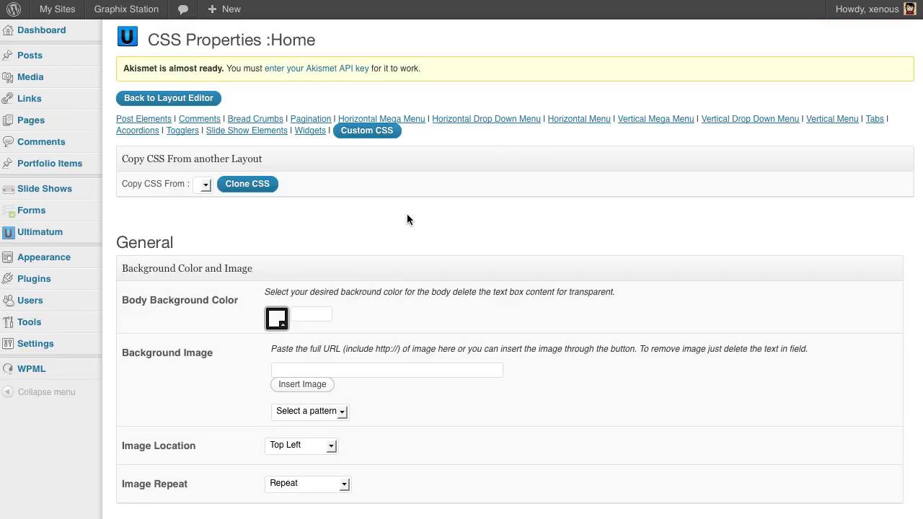
click(416, 121)
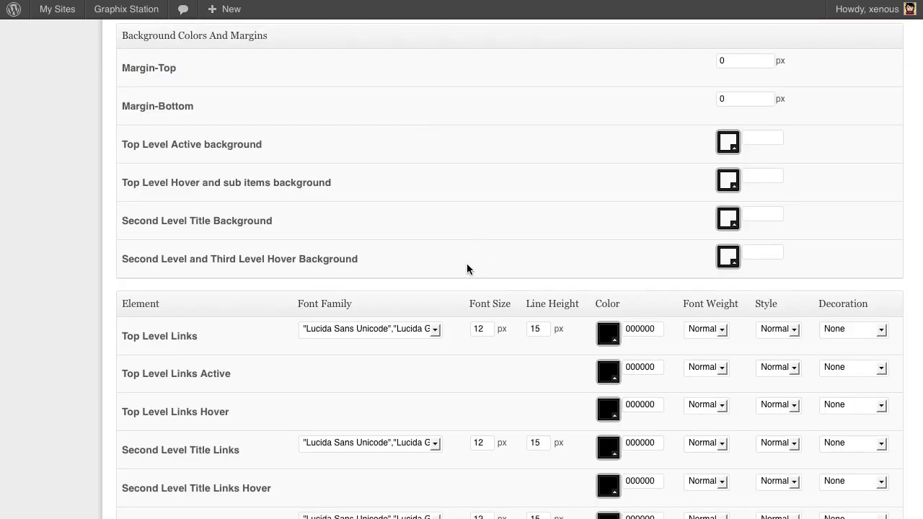
scroll(361, 292, down, 3)
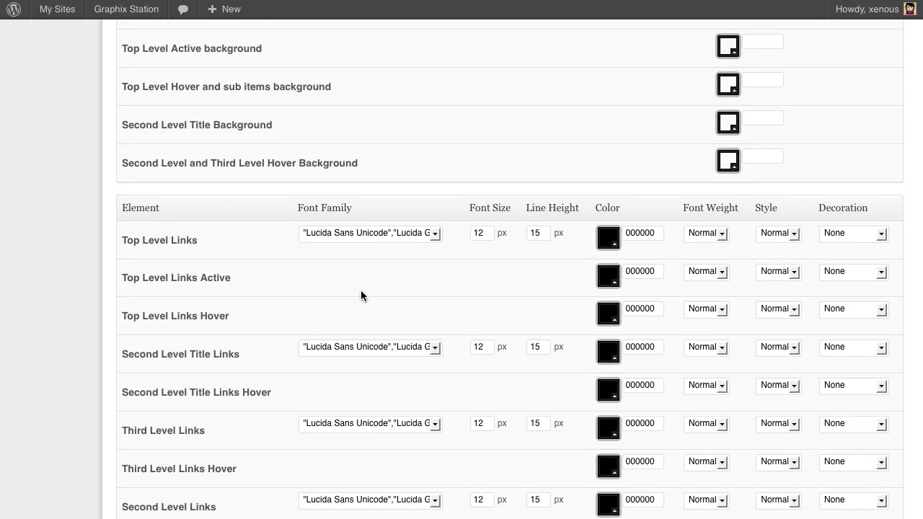
double_click(630, 234)
drag(646, 232, 610, 232)
text(ffffff)
- Set Top, Second Level Title, Third and Second Level link fonts to Trebuchet MS and save
click(403, 233)
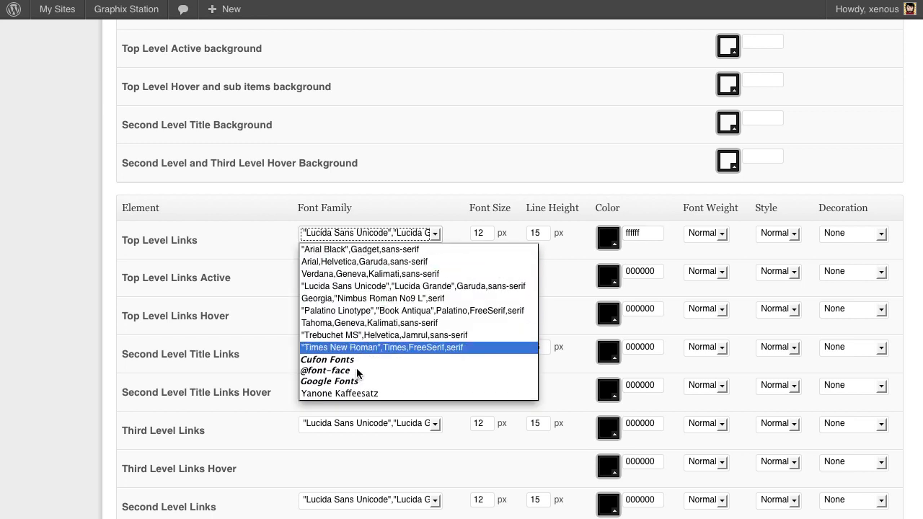
click(368, 331)
click(391, 347)
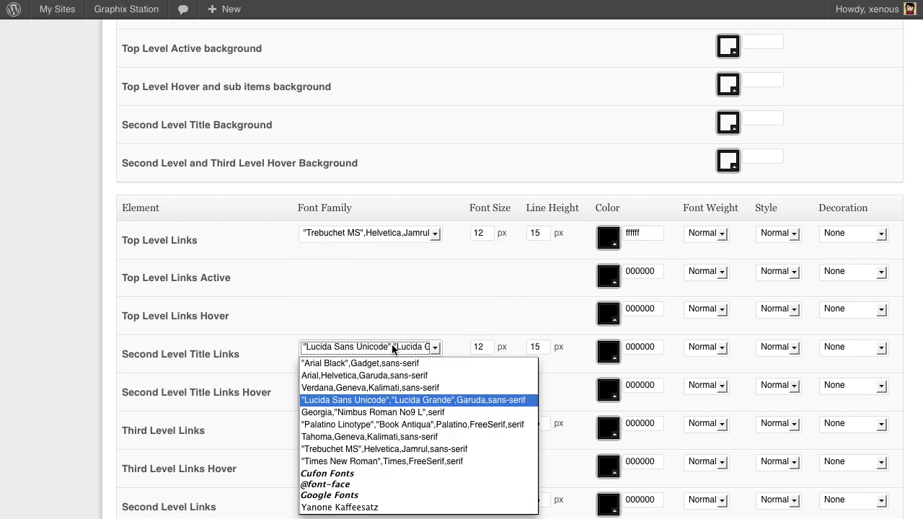
click(383, 454)
click(380, 425)
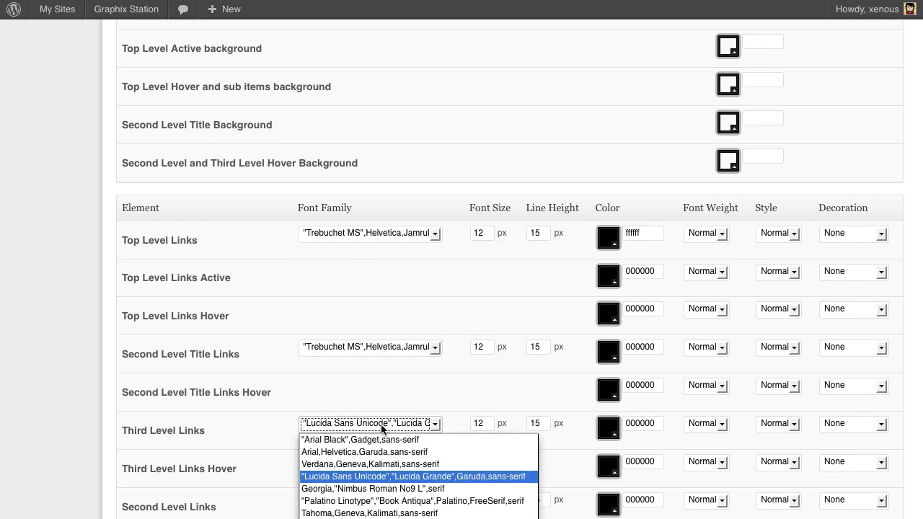
click(382, 489)
scroll(360, 418, down, 3)
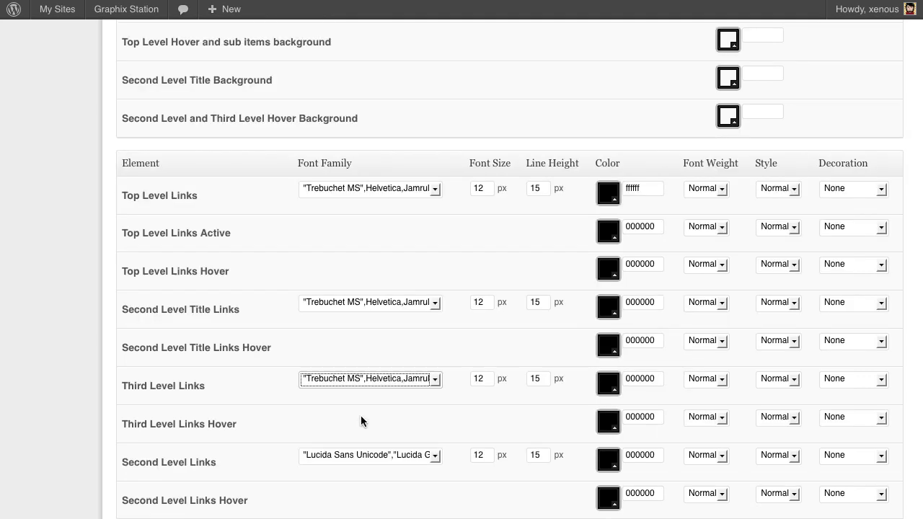
click(371, 387)
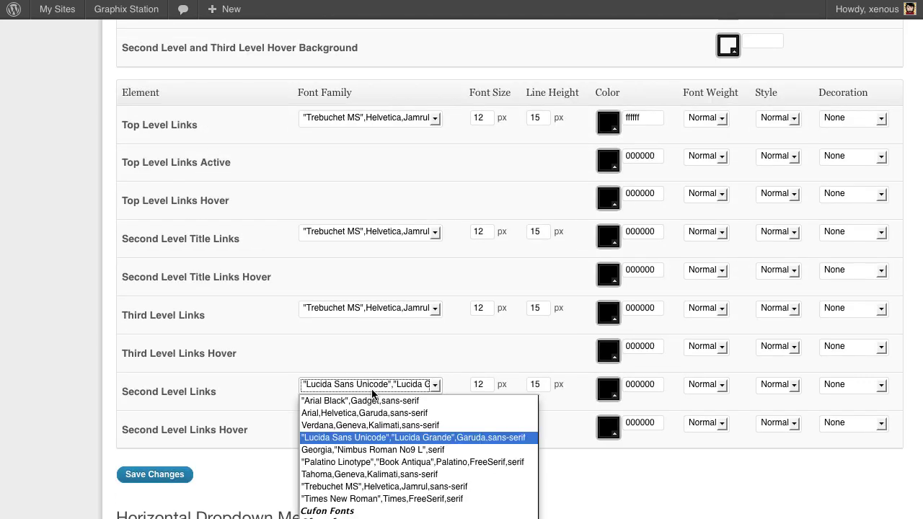
click(377, 486)
click(149, 477)
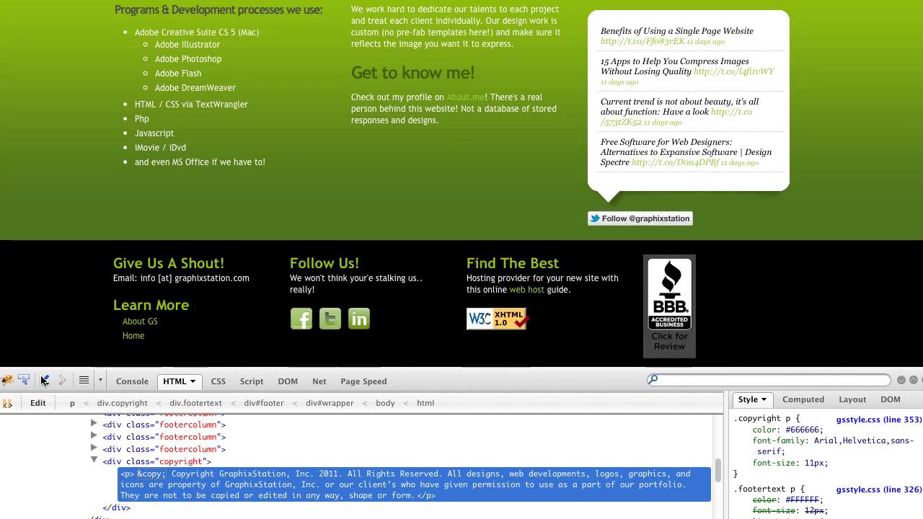
- Inspect the 'On A Personal Note...' heading in Firebug and copy its colour #3E630E
click(24, 380)
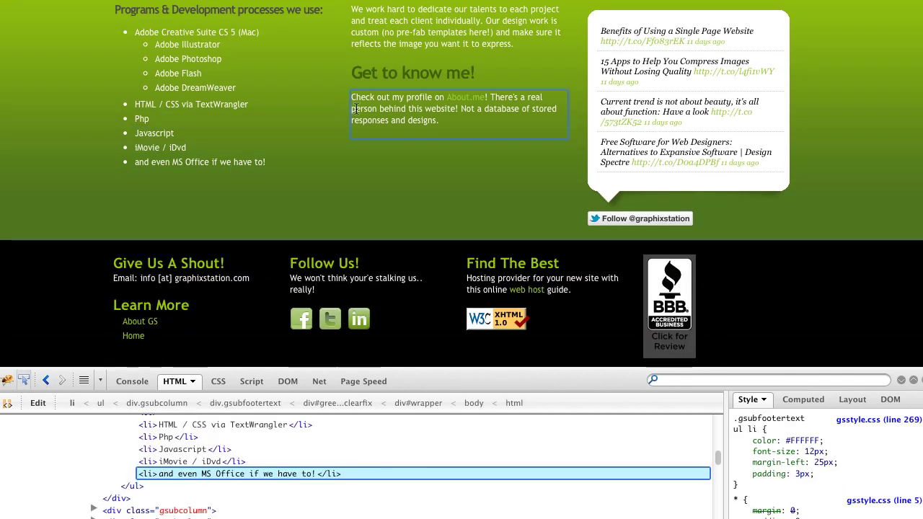
scroll(397, 93, up, 1)
click(400, 38)
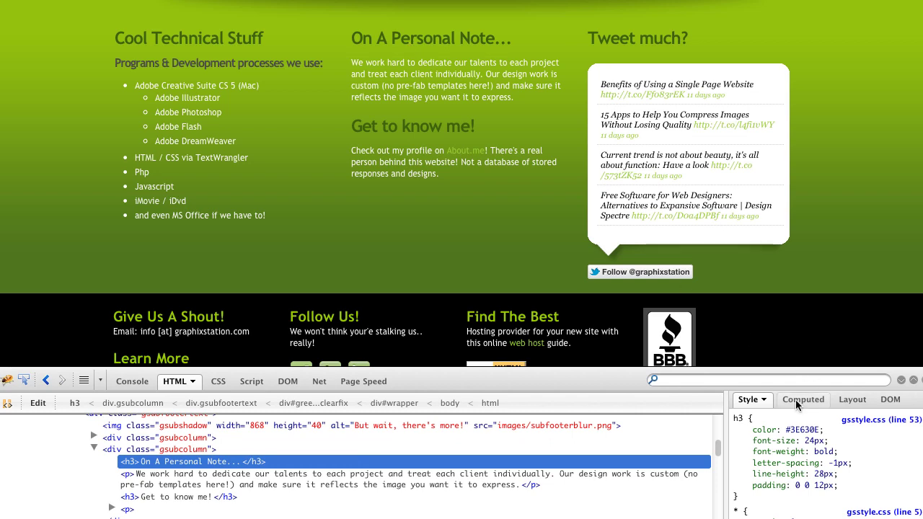
click(801, 429)
key(ctrl+c)
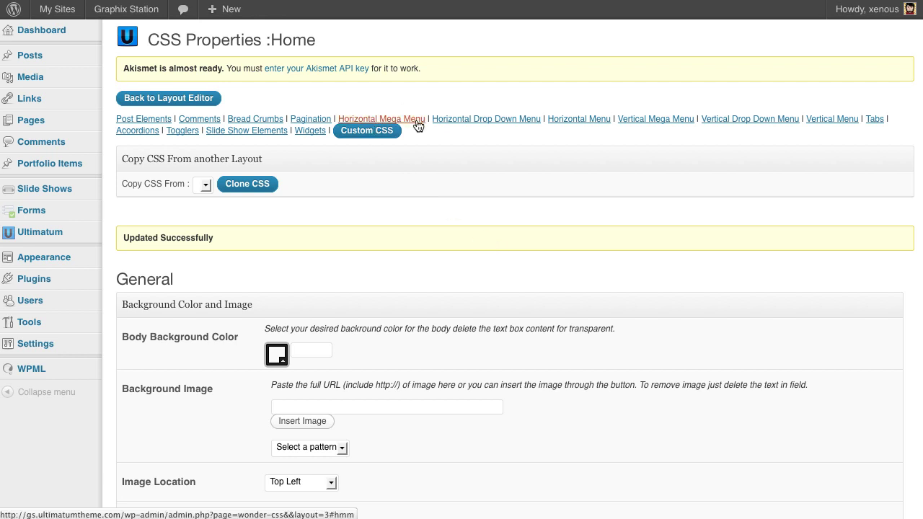
- Paste 3E630E into the mega menu's Top Level Active and Top Level Hover backgrounds and save
click(415, 118)
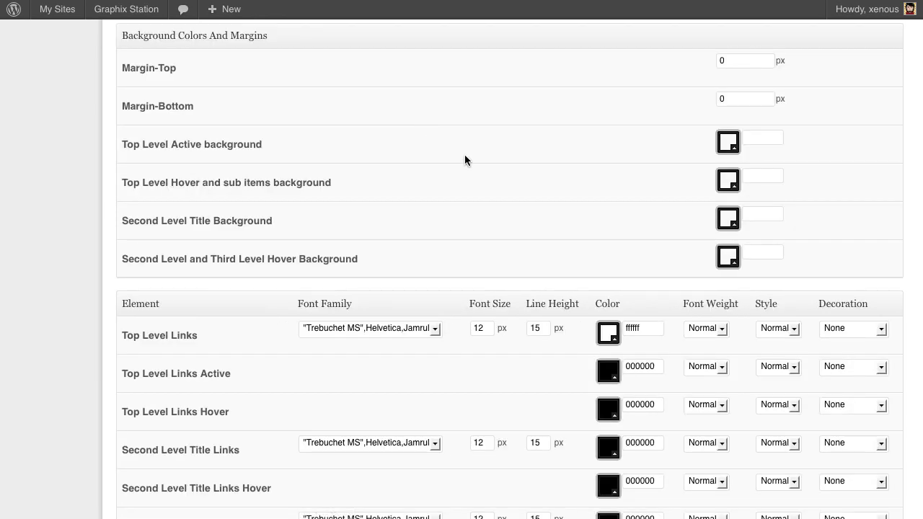
click(755, 141)
key(ctrl+v)
click(763, 176)
key(ctrl+v)
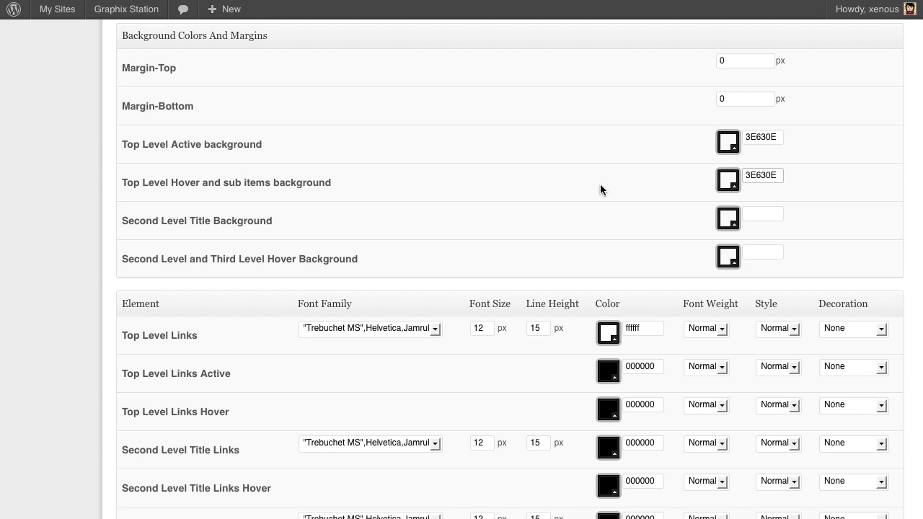
scroll(600, 186, down, 3)
click(161, 453)
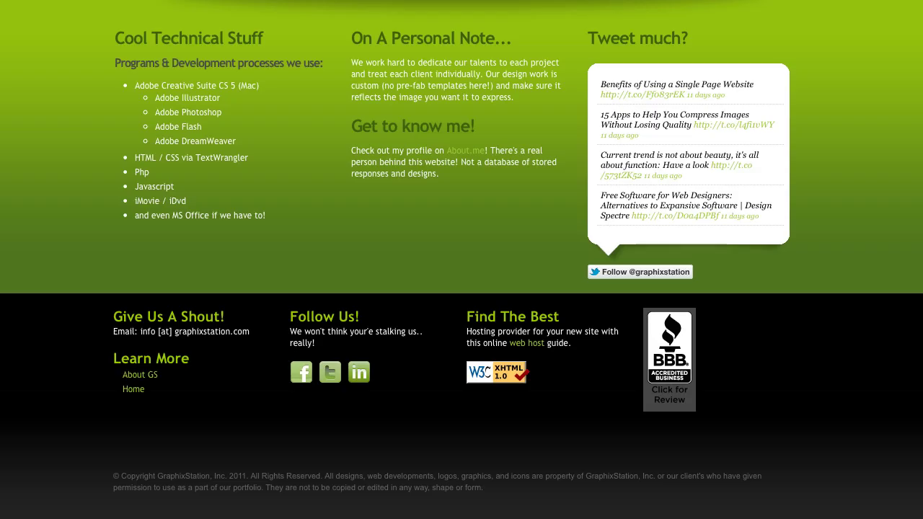
key(F12)
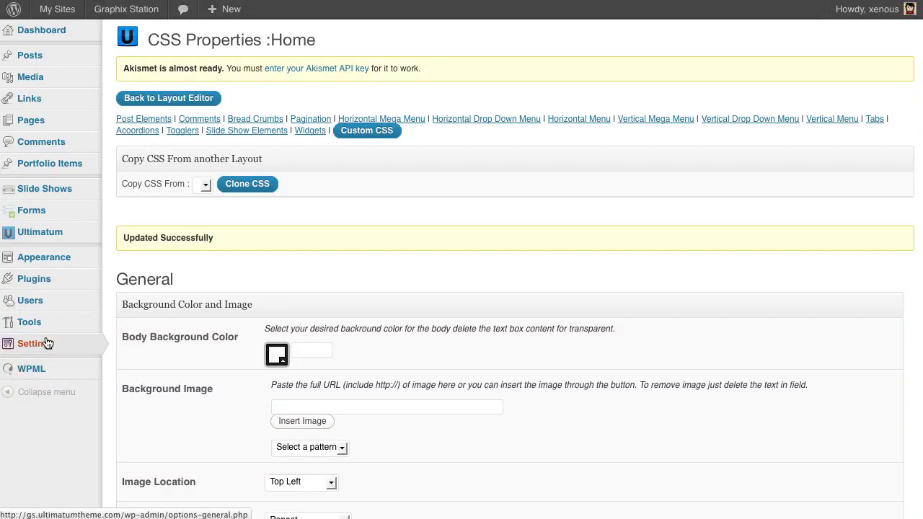
mouse_move(52, 338)
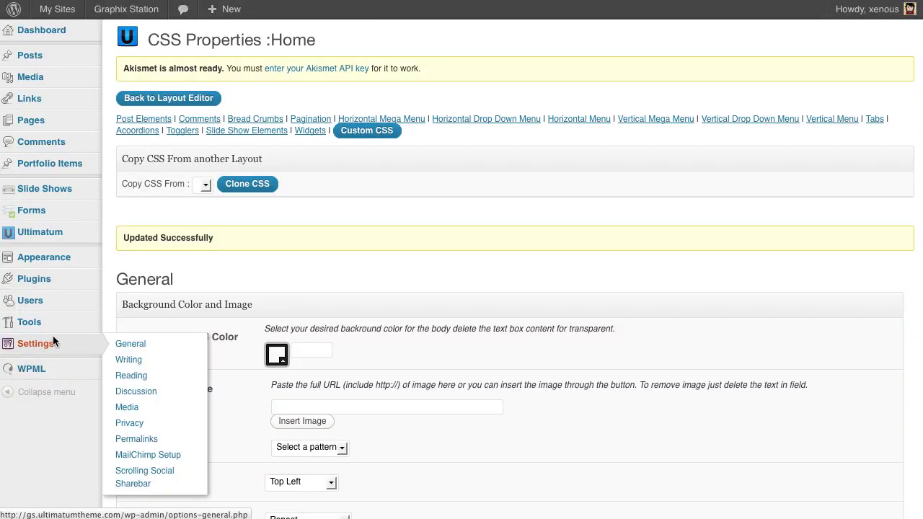
- In Reading Settings, choose a static front page Home with Blog as the posts page, and save
click(131, 376)
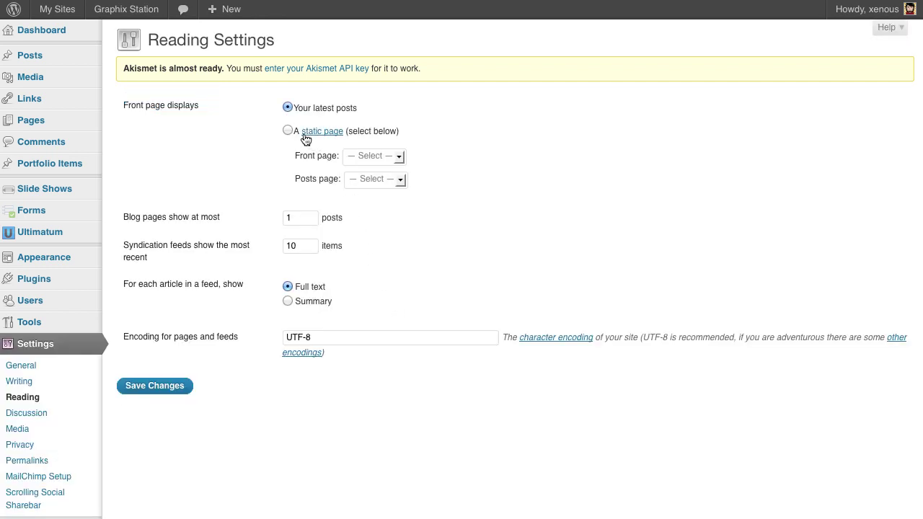
click(296, 131)
click(363, 156)
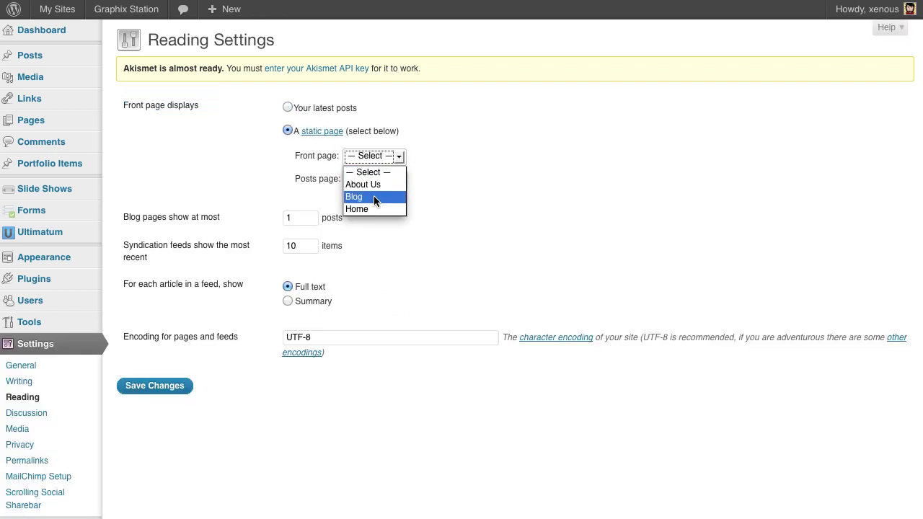
click(373, 210)
click(374, 180)
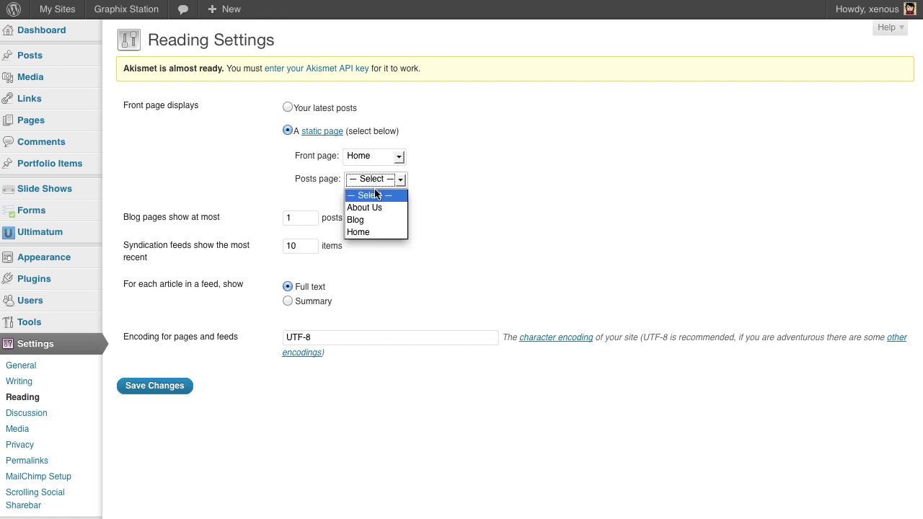
click(374, 217)
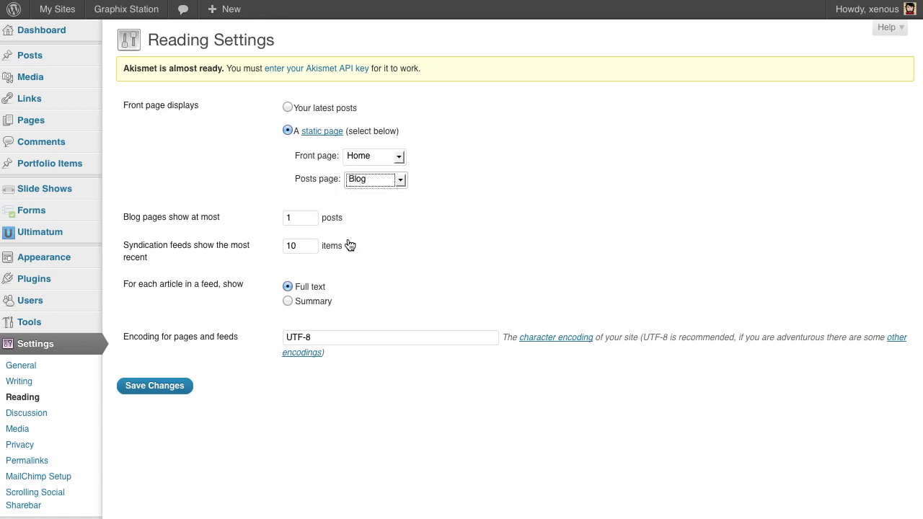
click(170, 389)
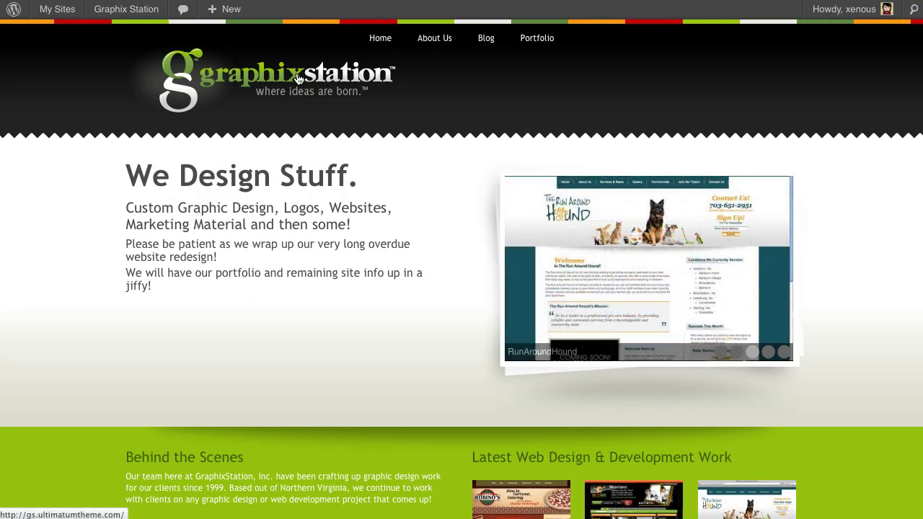
- Reload the live GraphixStation home page, scroll through it, then return to Reading Settings
click(300, 80)
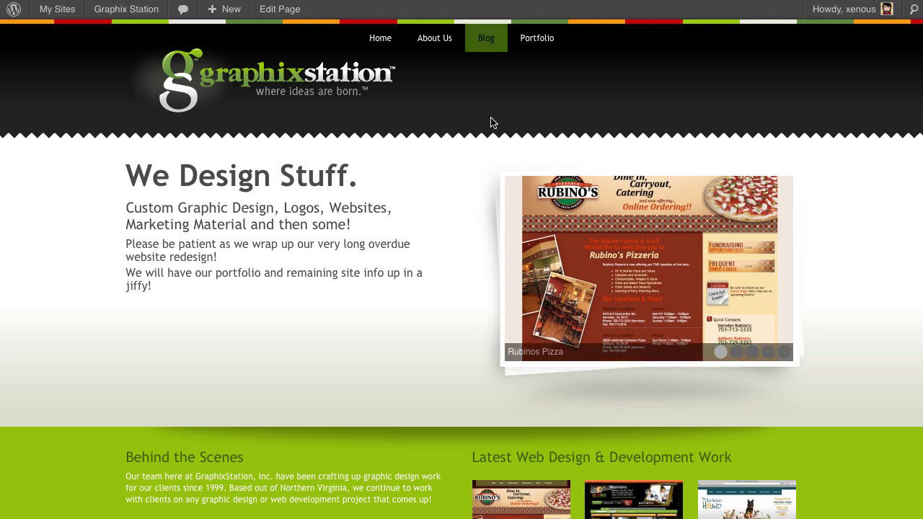
scroll(376, 315, down, 5)
scroll(377, 315, up, 5)
scroll(376, 315, down, 3)
scroll(376, 314, up, 3)
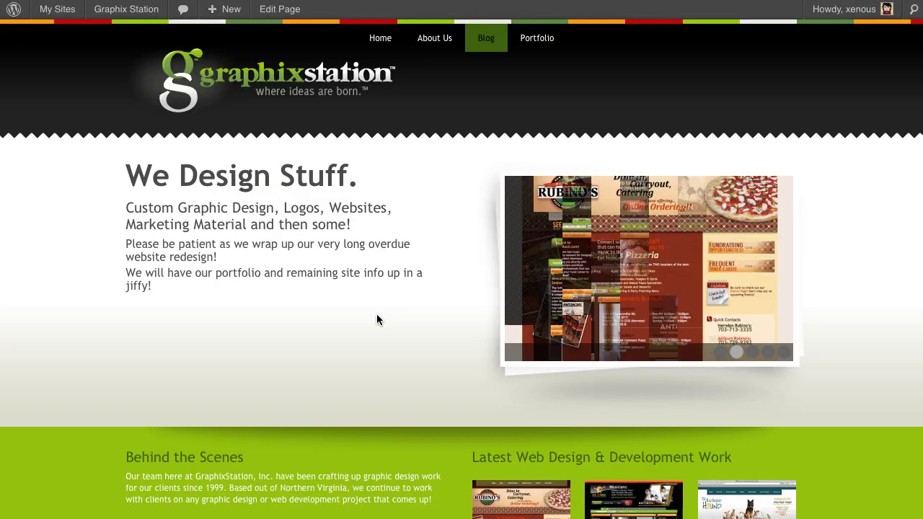
scroll(377, 311, down, 2)
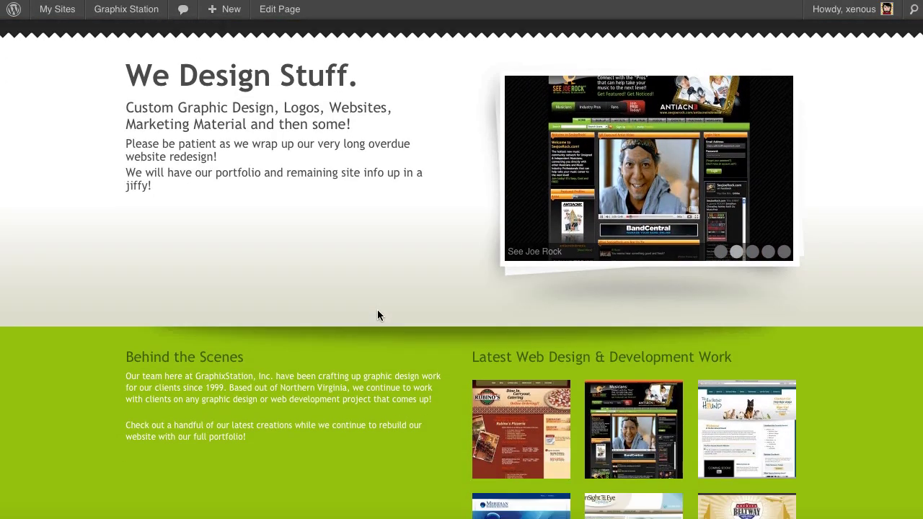
scroll(377, 311, up, 2)
scroll(377, 315, down, 2)
scroll(377, 315, up, 2)
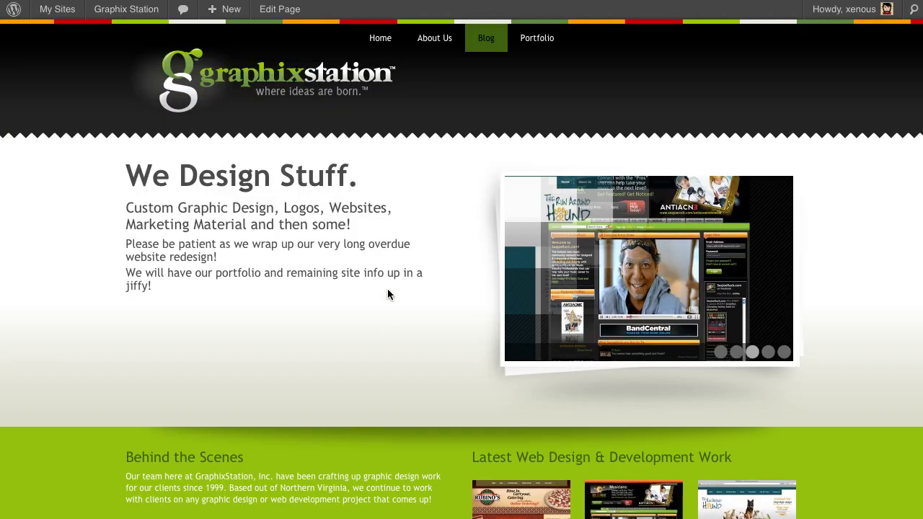
key(ctrl+Tab)
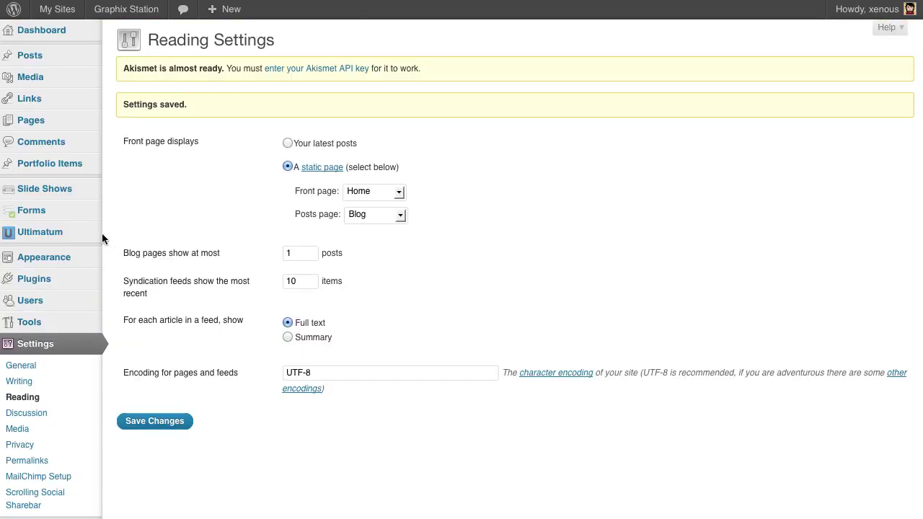
- Create a new Full layout named 'Inner Page' under the GraphixStation template's layouts
mouse_move(91, 239)
click(167, 281)
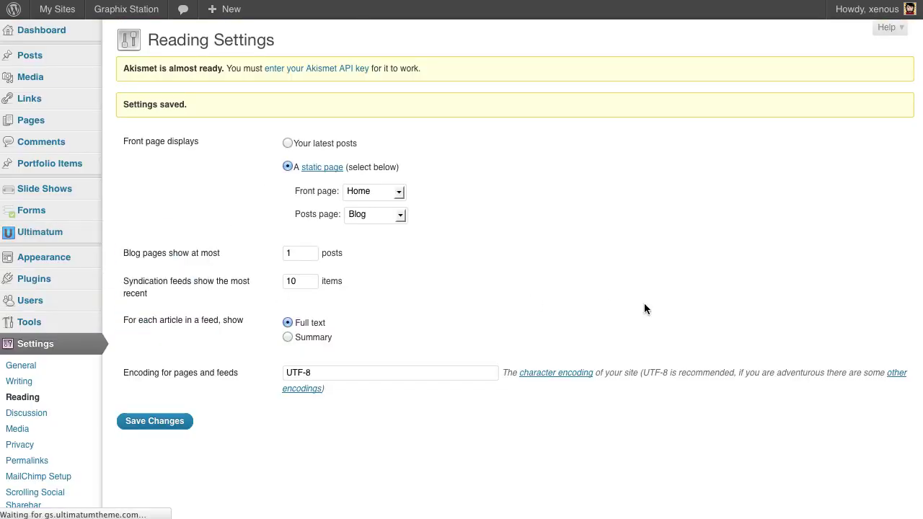
scroll(640, 332, down, 3)
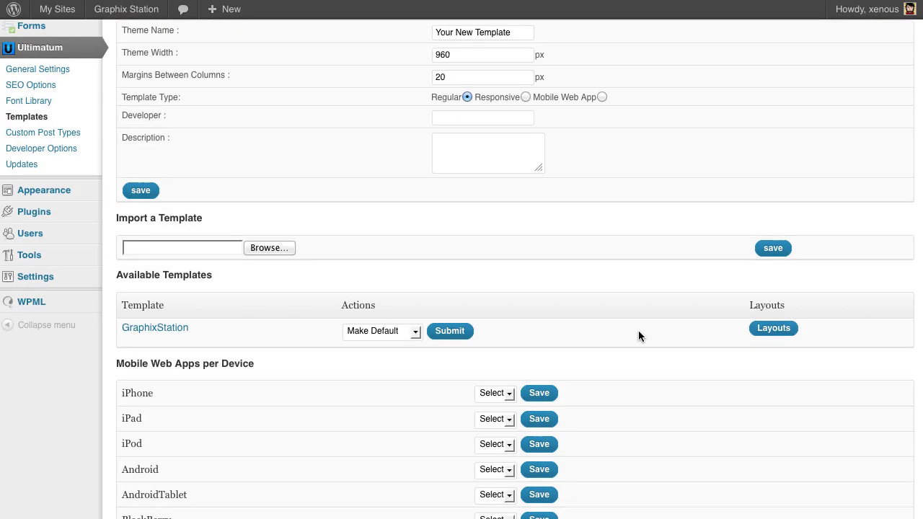
click(774, 329)
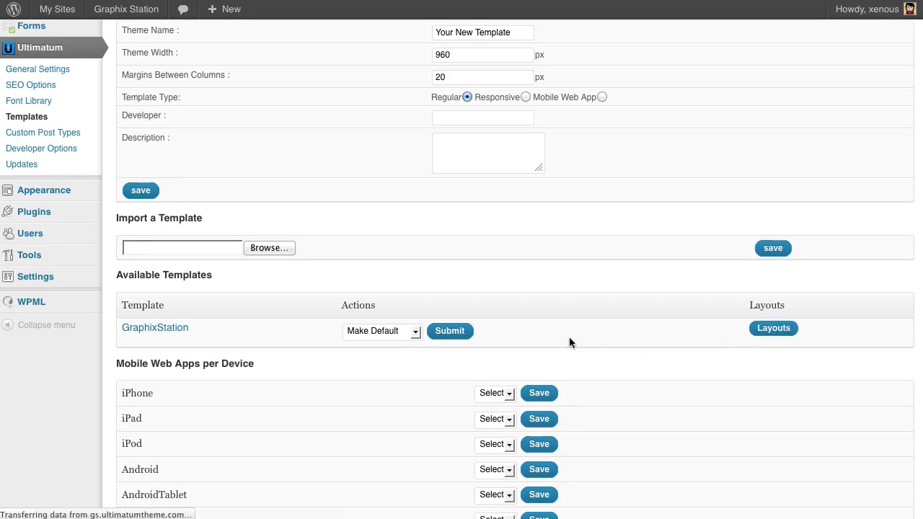
scroll(569, 336, down, 3)
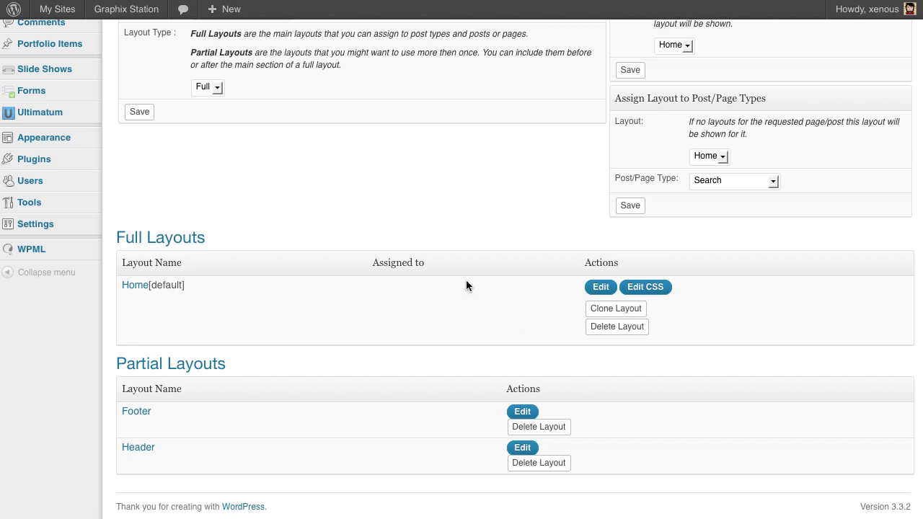
scroll(272, 144, up, 3)
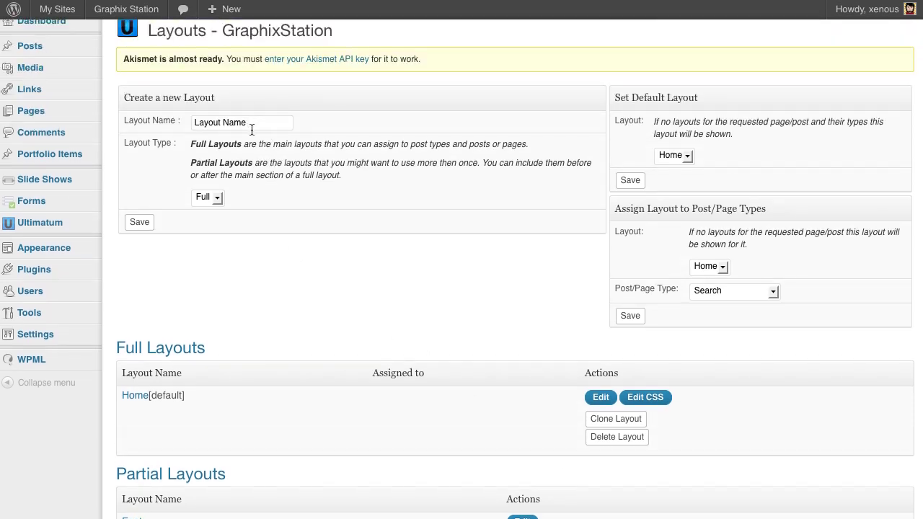
click(251, 129)
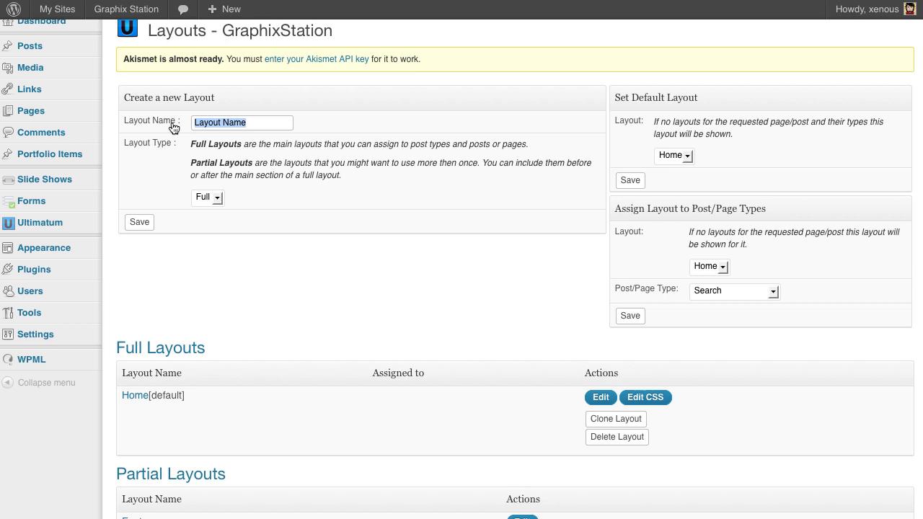
key(BackSpace)
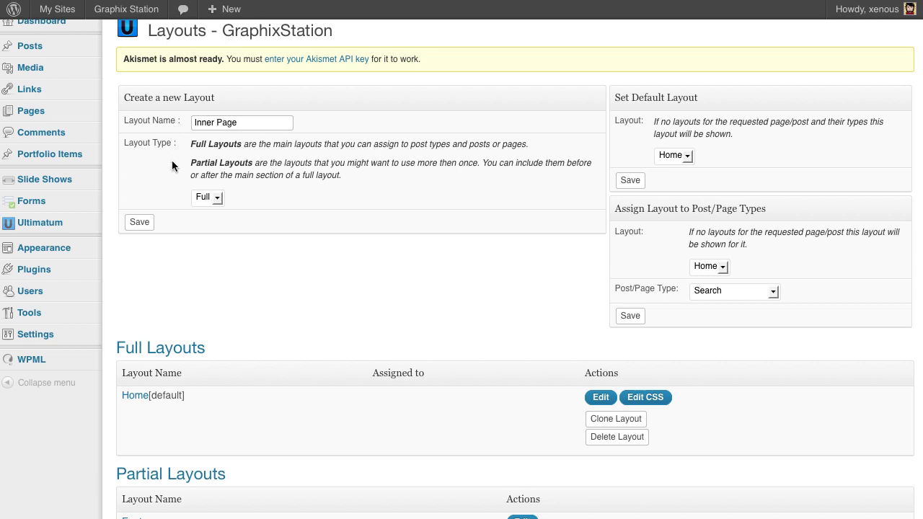
click(141, 223)
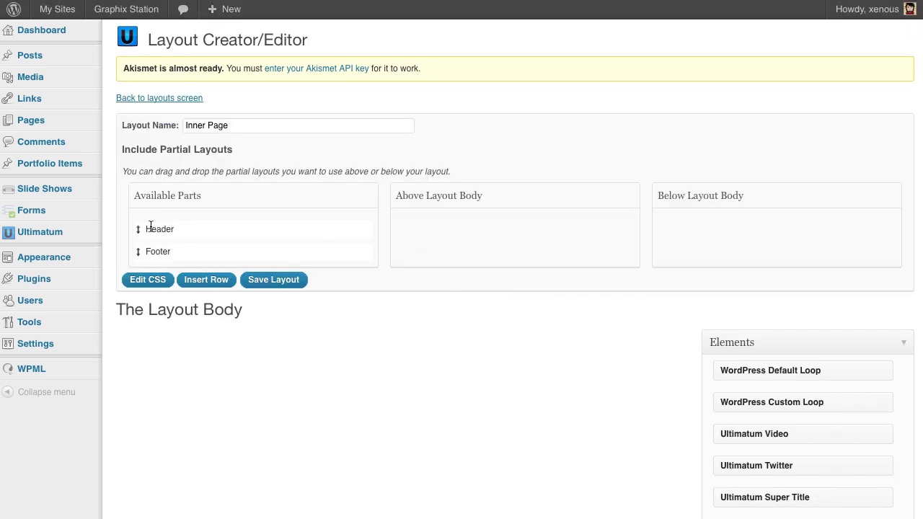
- Put Header above and Footer below the layout body, and insert a full-width 100% row
drag(150, 226, 470, 229)
drag(166, 228, 714, 240)
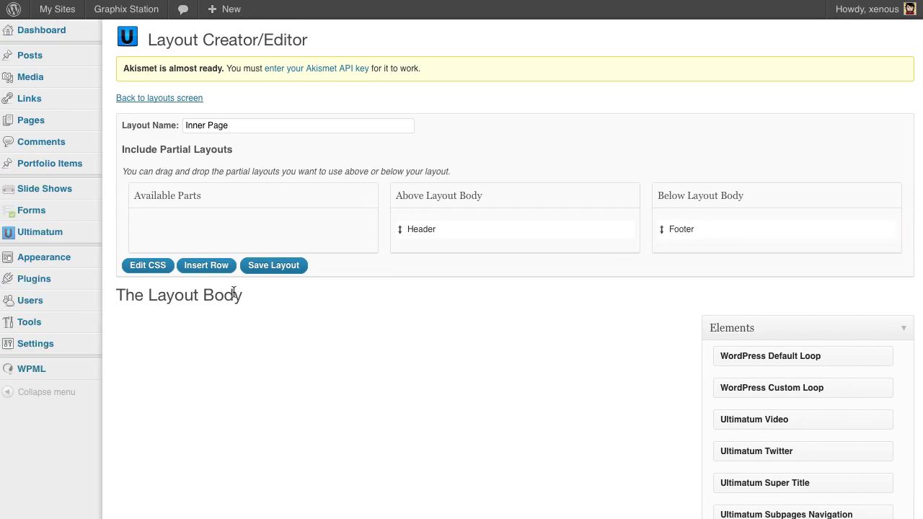
click(208, 270)
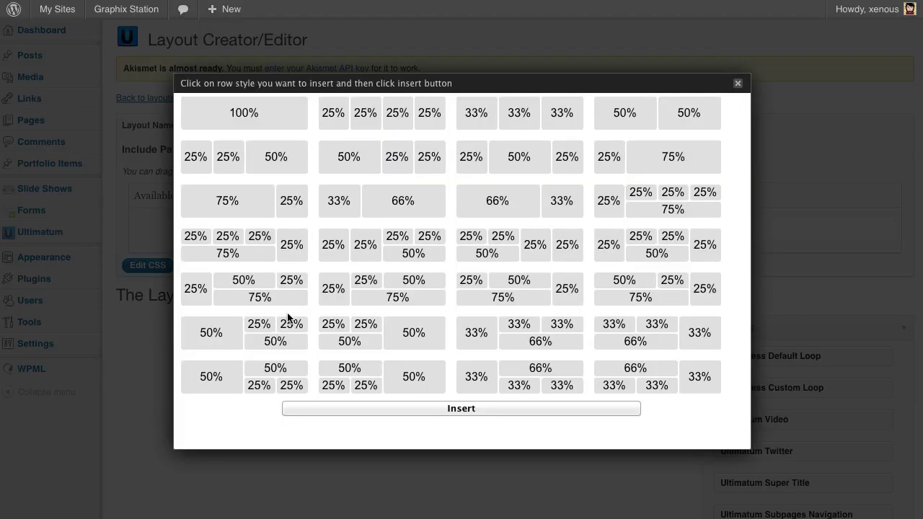
click(256, 112)
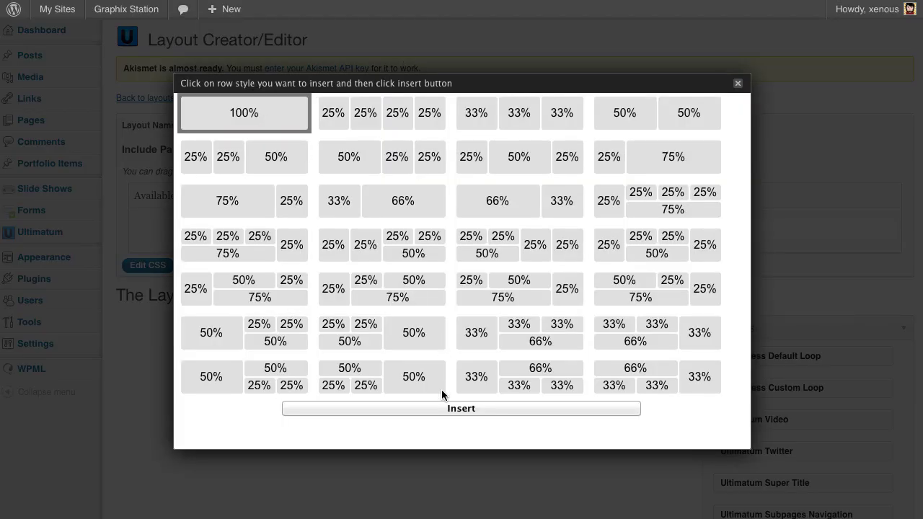
click(435, 408)
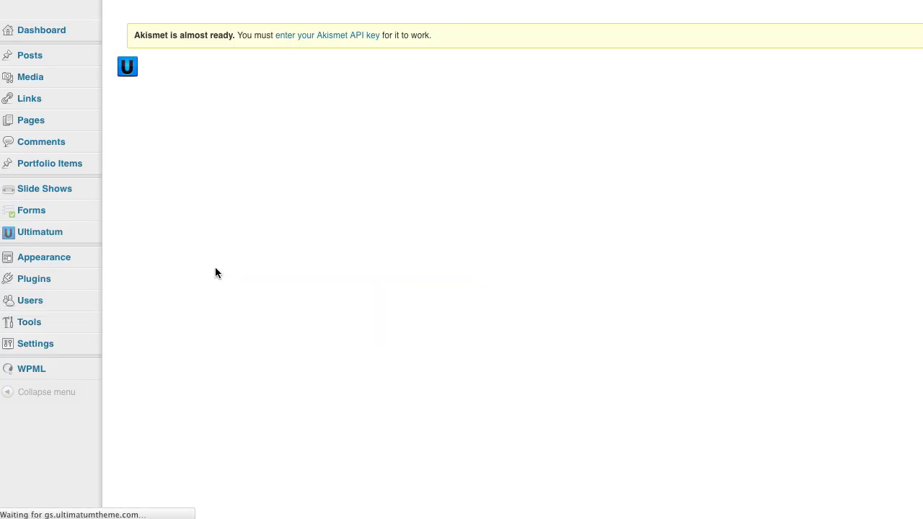
- Insert a three-column 33/33/33 row and save the Inner Page layout
click(215, 267)
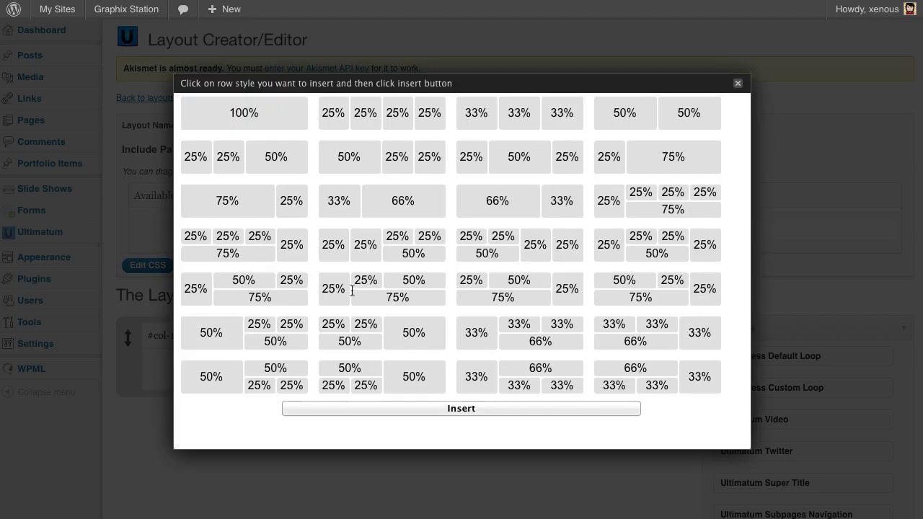
click(494, 126)
click(494, 408)
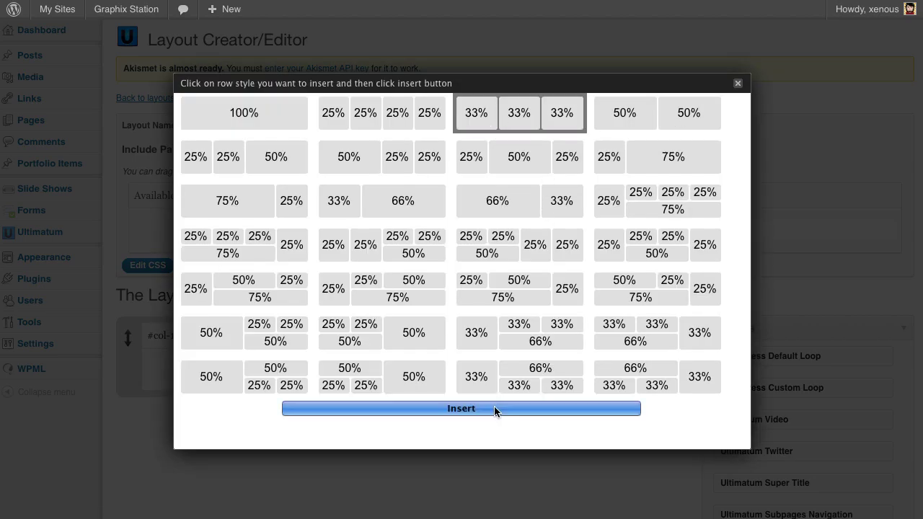
scroll(476, 403, down, 2)
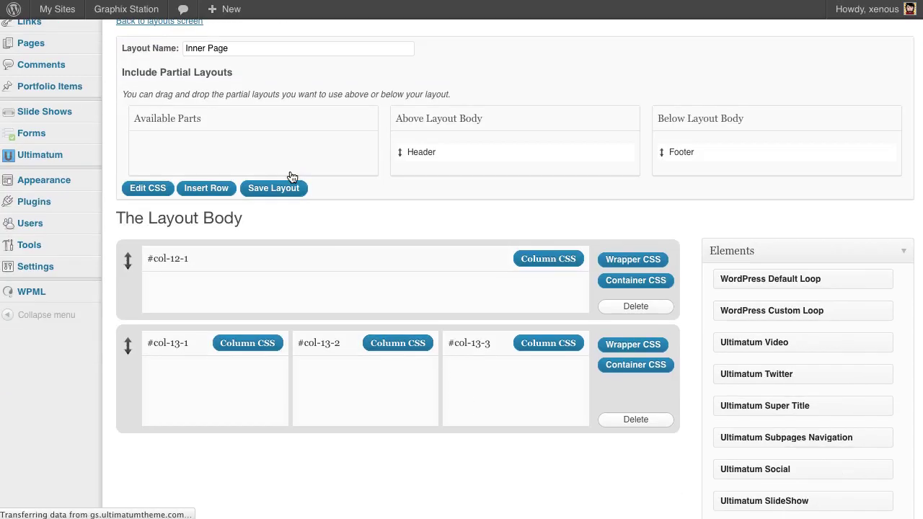
click(275, 189)
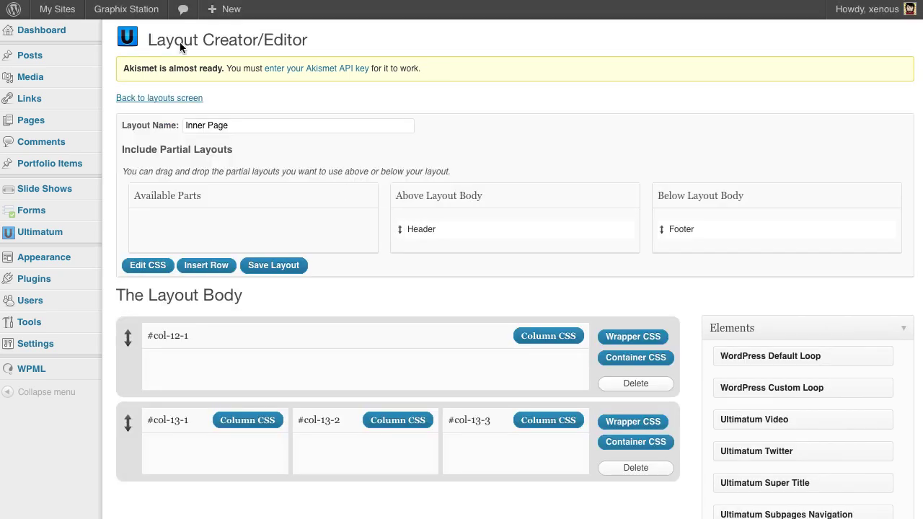
- Make Inner Page the default layout, then check the live Blog page showing only header and footer
click(169, 102)
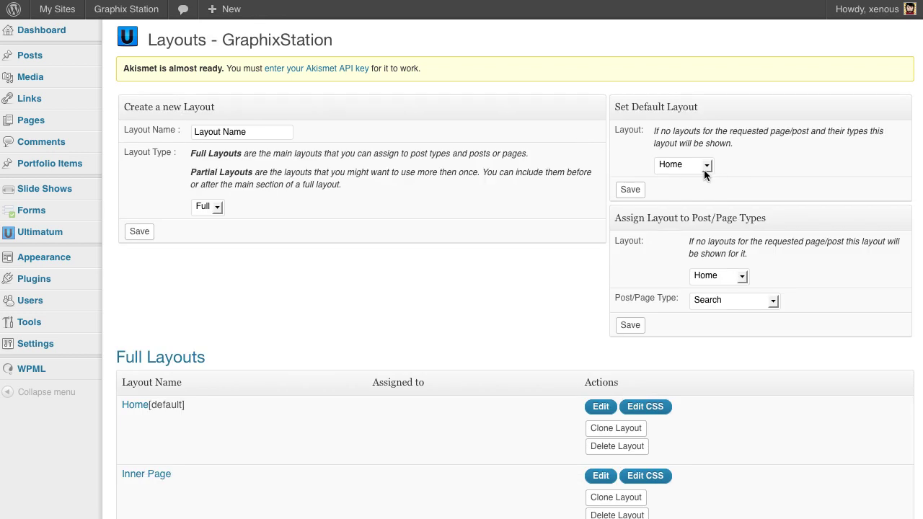
click(707, 165)
click(680, 192)
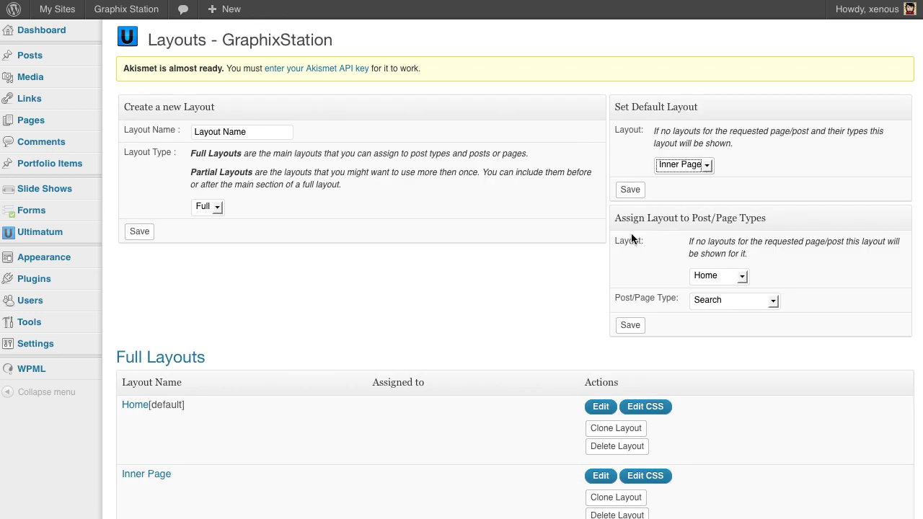
click(630, 190)
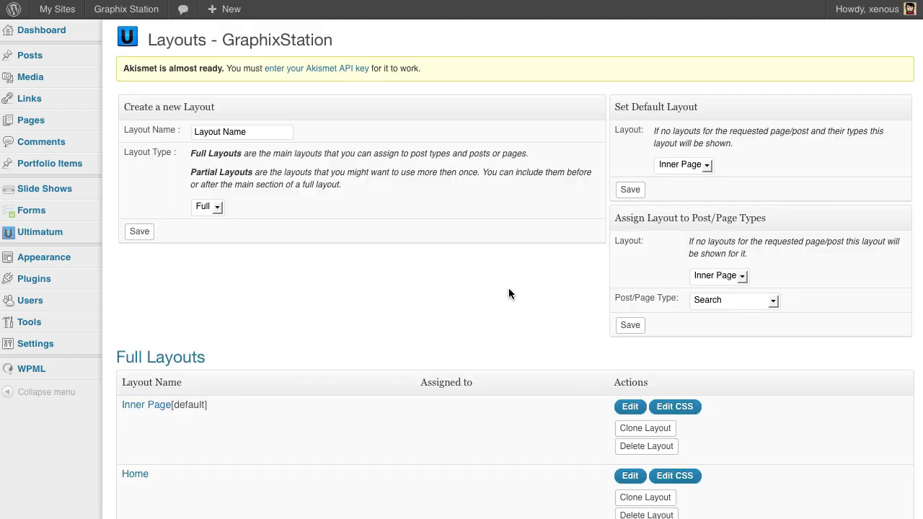
scroll(485, 296, down, 3)
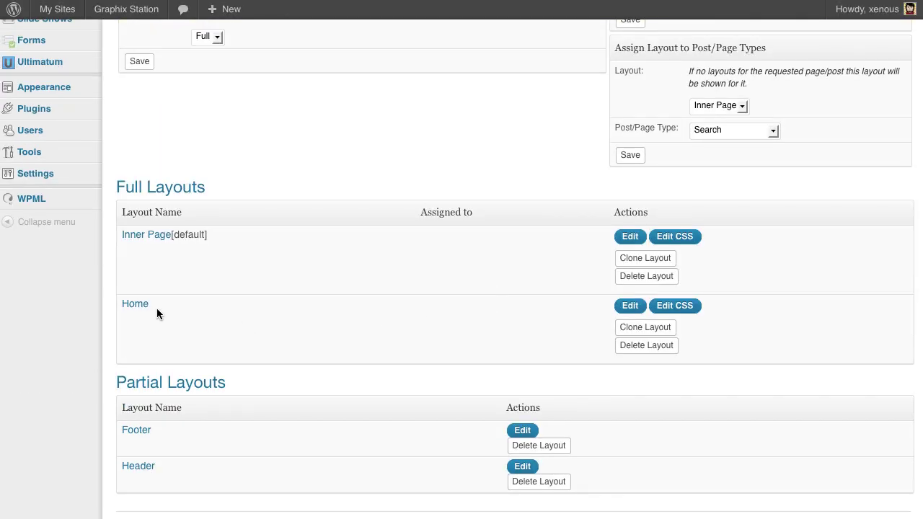
scroll(165, 303, up, 3)
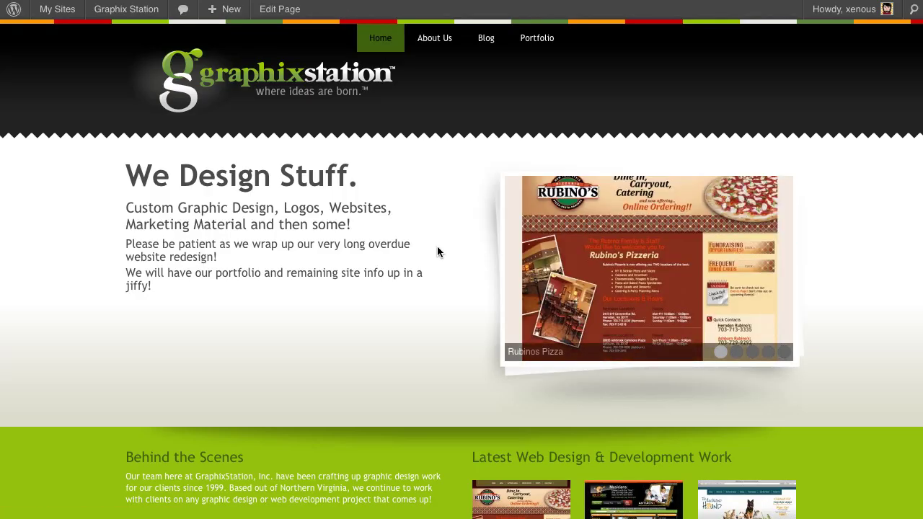
click(477, 41)
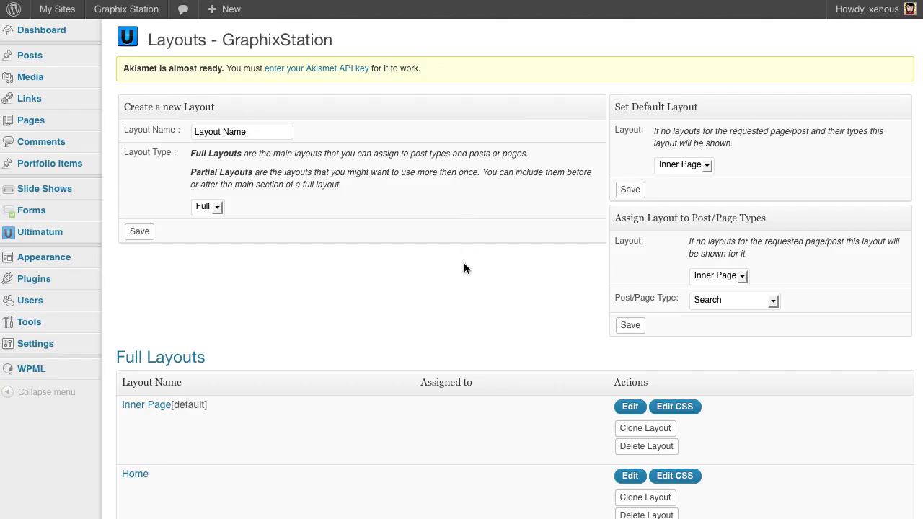
scroll(464, 264, down, 3)
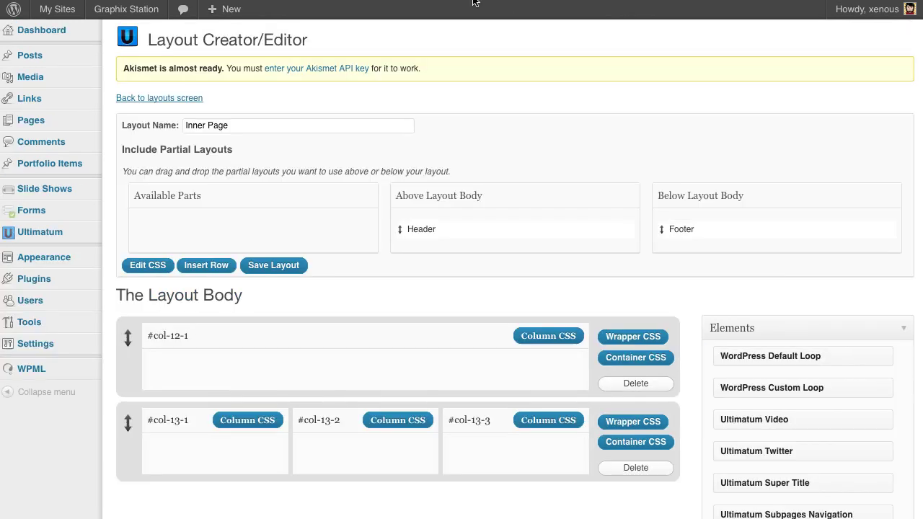
- Add a WordPress Default Loop to #col-12-1 with Title off, No image layout and Meta off, and save
scroll(507, 366, down, 3)
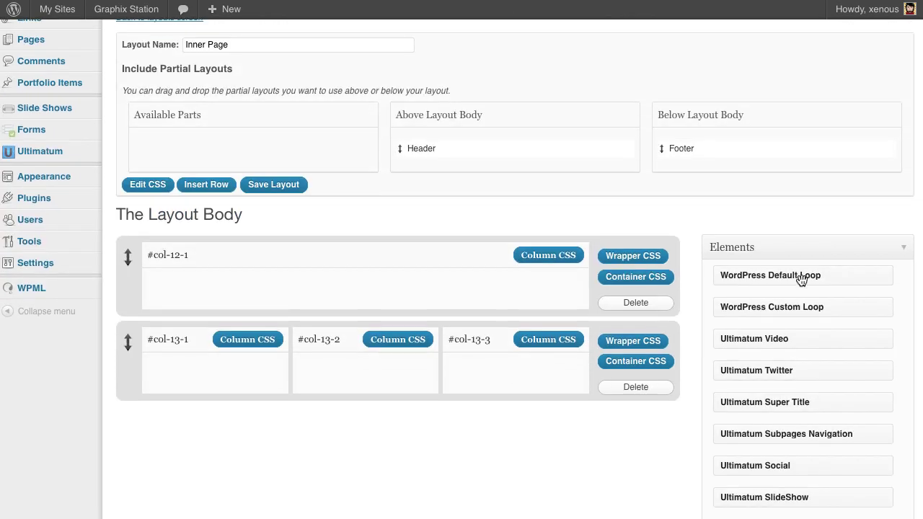
drag(800, 280, 336, 282)
scroll(391, 347, down, 3)
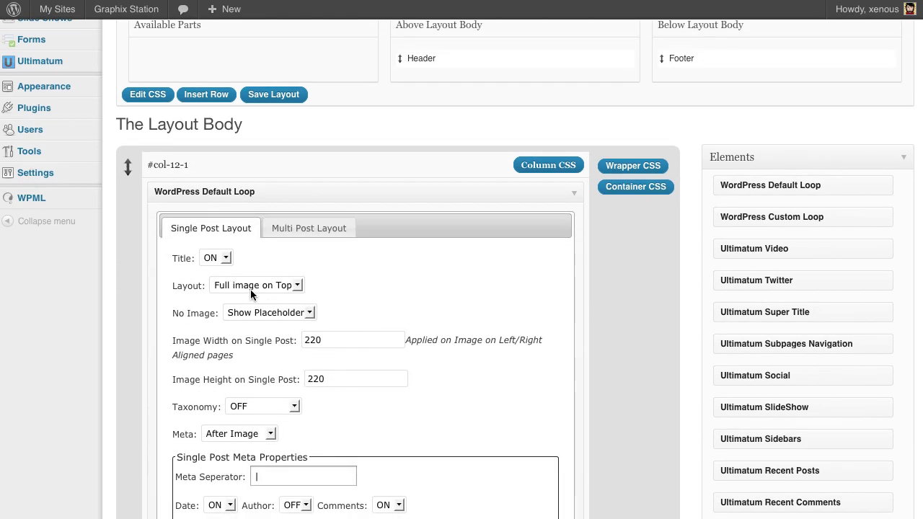
click(224, 260)
scroll(370, 297, down, 1)
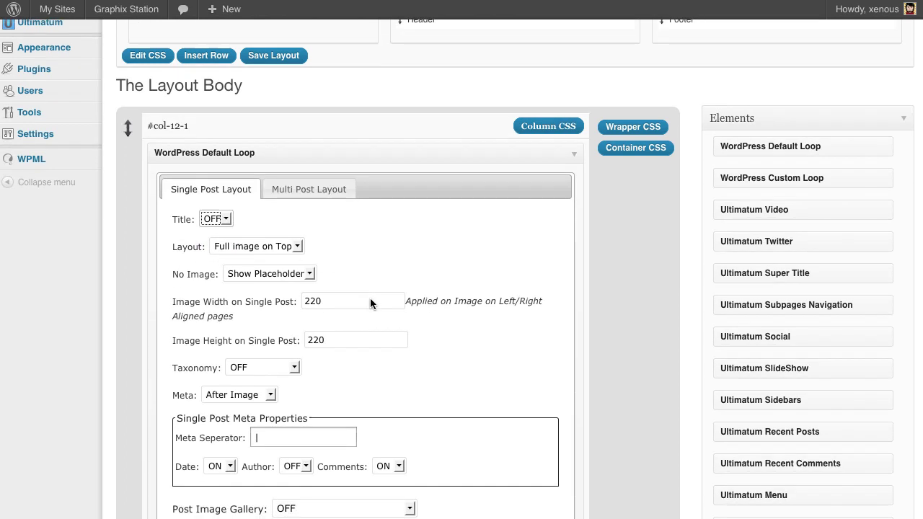
click(294, 247)
click(273, 280)
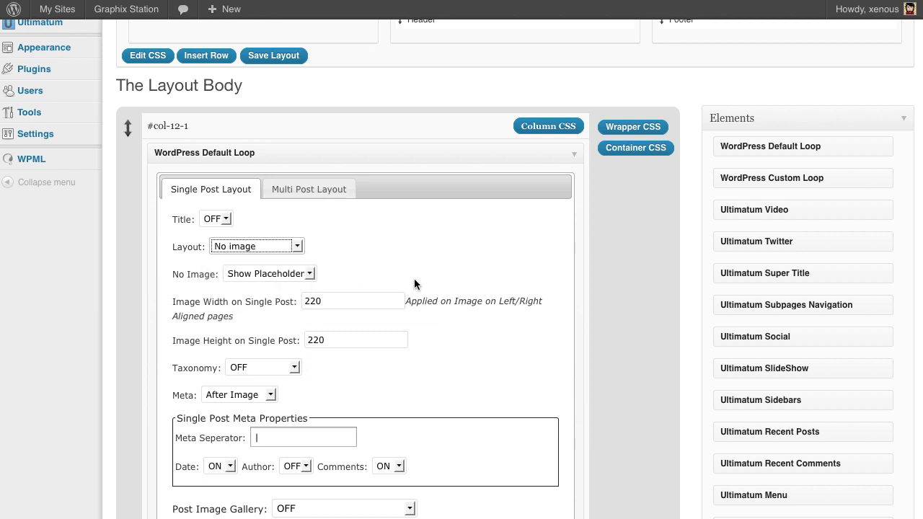
scroll(414, 283, down, 1)
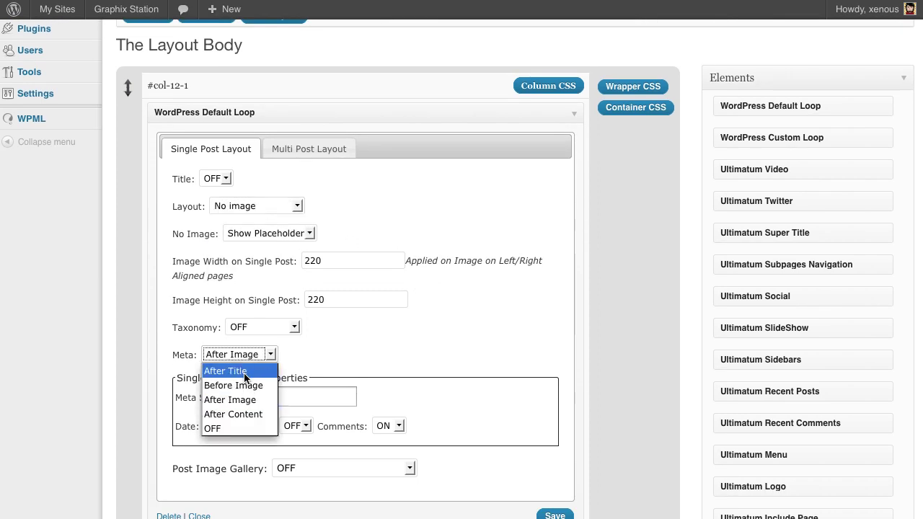
click(245, 428)
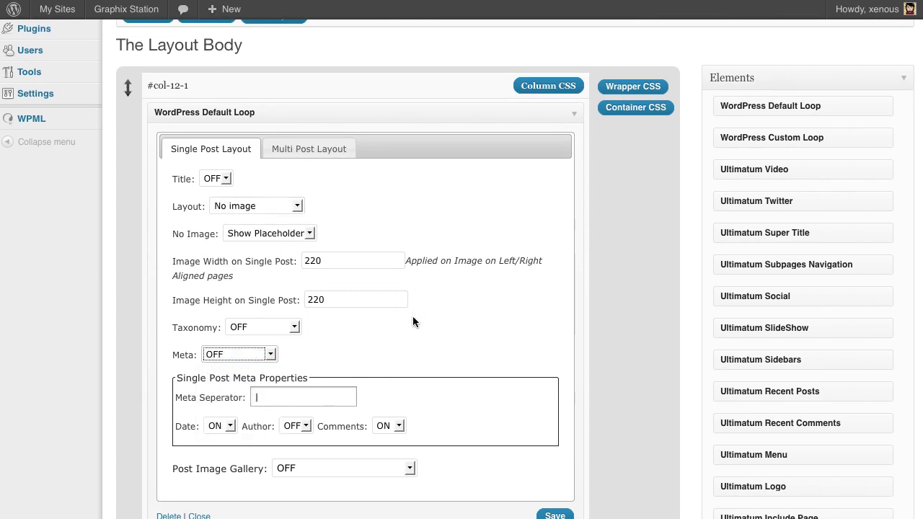
scroll(413, 322, down, 3)
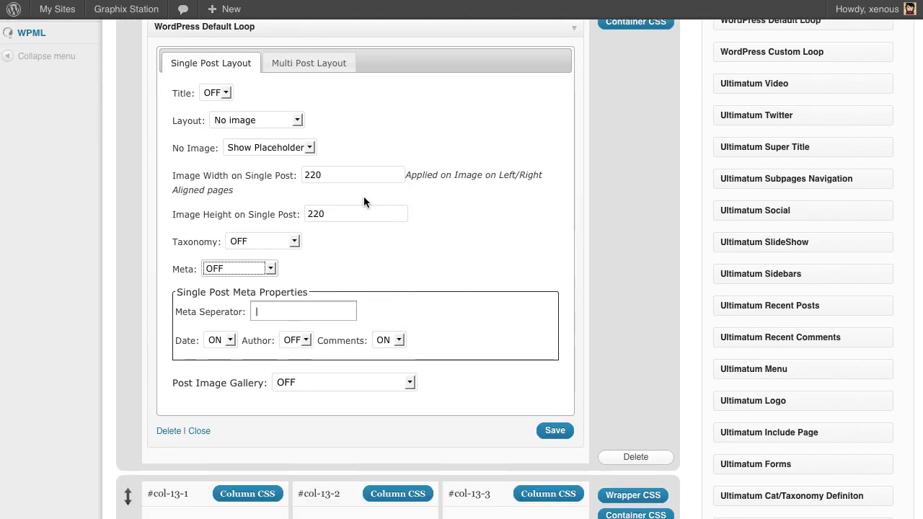
click(555, 433)
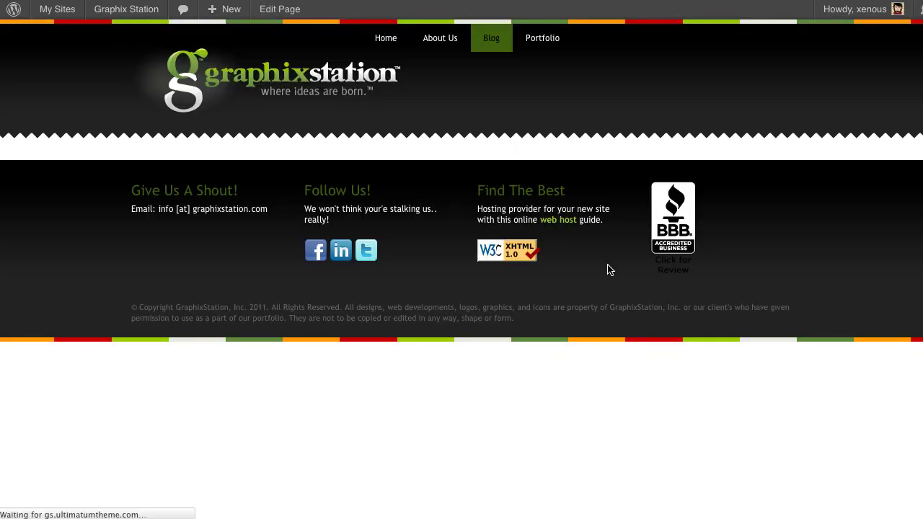
- Review the live About Us page's bio and comment form, then open it in the page editor
scroll(465, 379, down, 10)
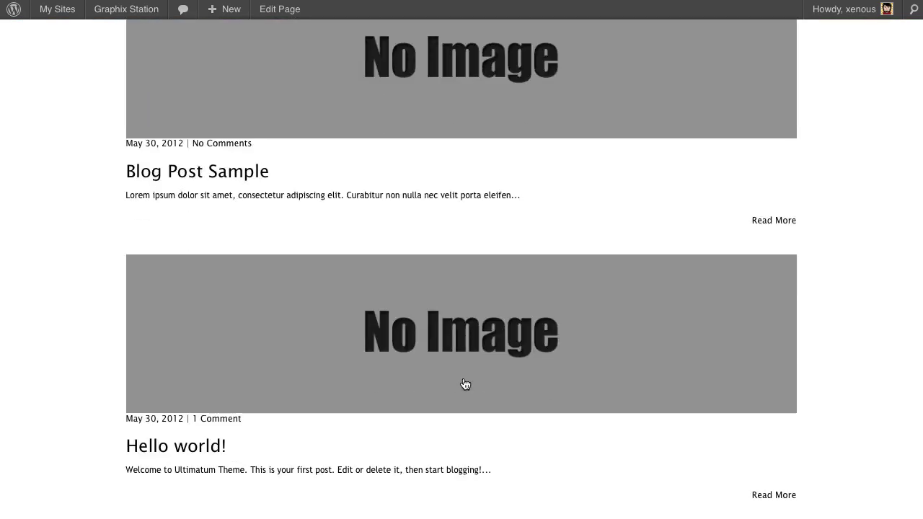
scroll(465, 380, up, 9)
scroll(464, 383, up, 2)
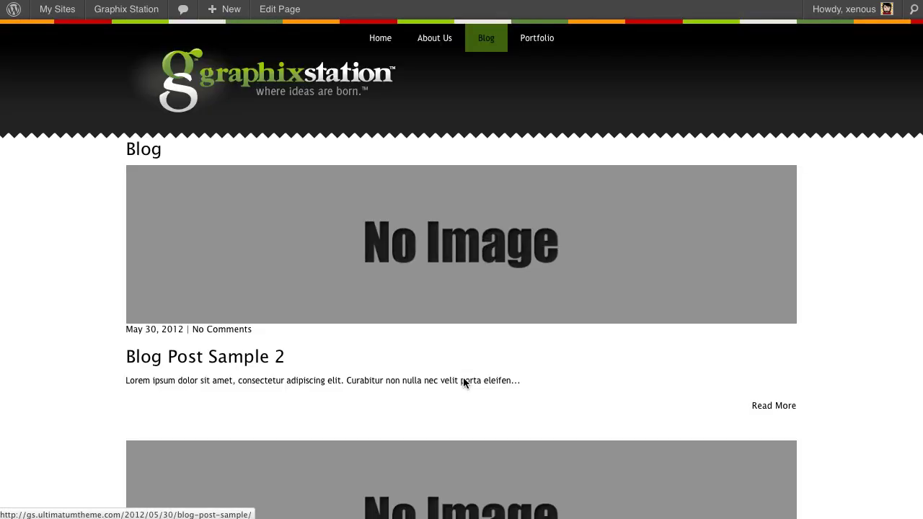
click(447, 45)
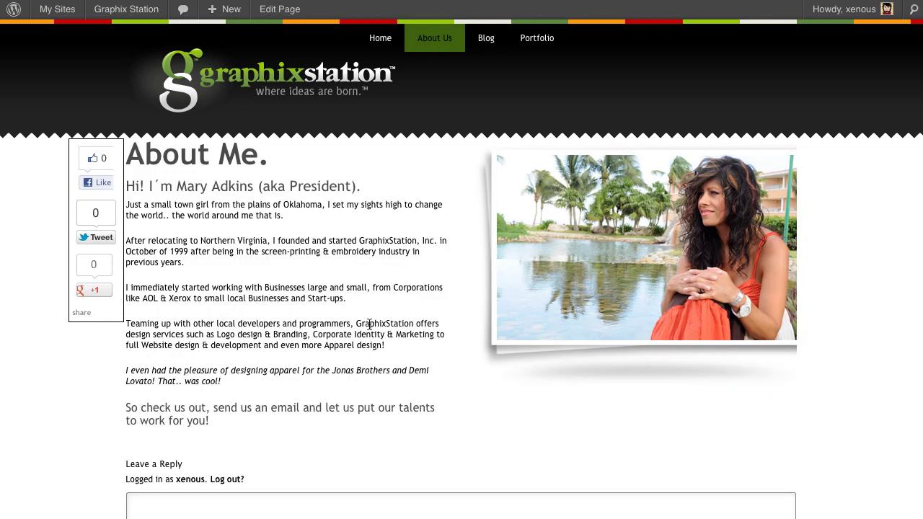
scroll(369, 324, down, 5)
scroll(371, 324, up, 5)
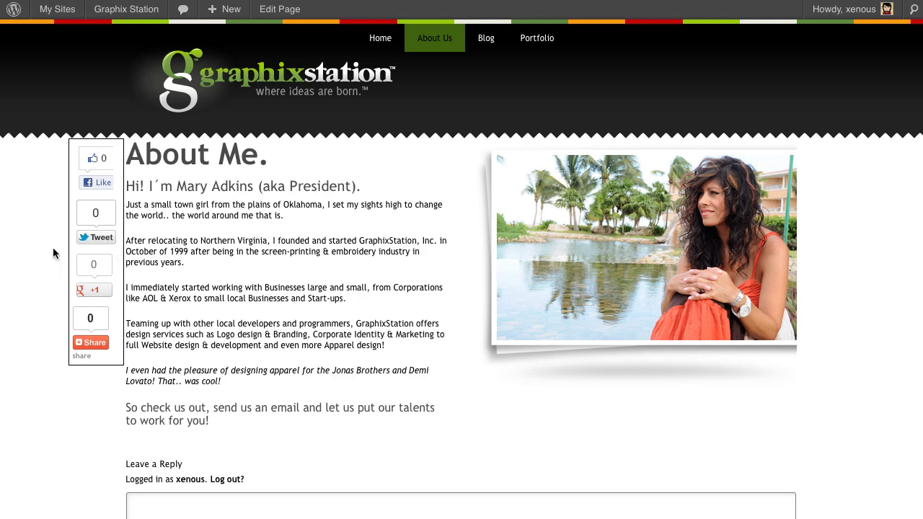
scroll(215, 329, down, 5)
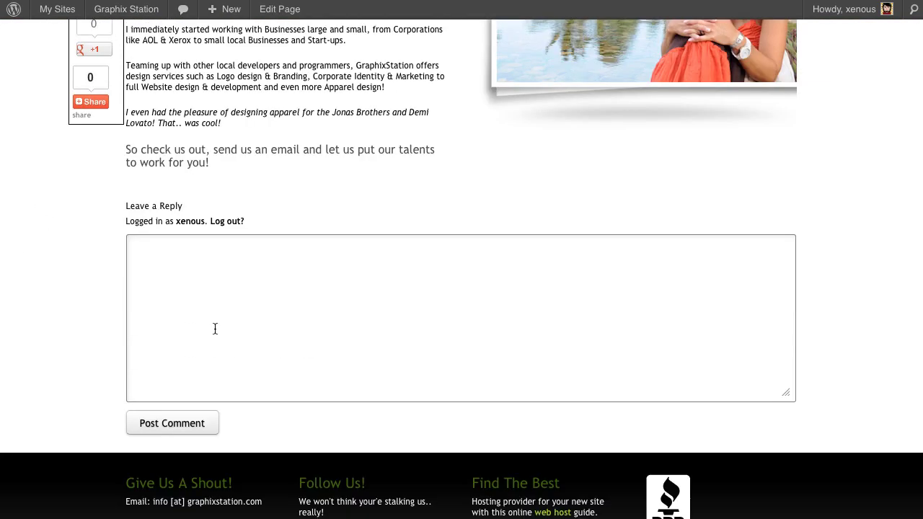
scroll(214, 327, up, 3)
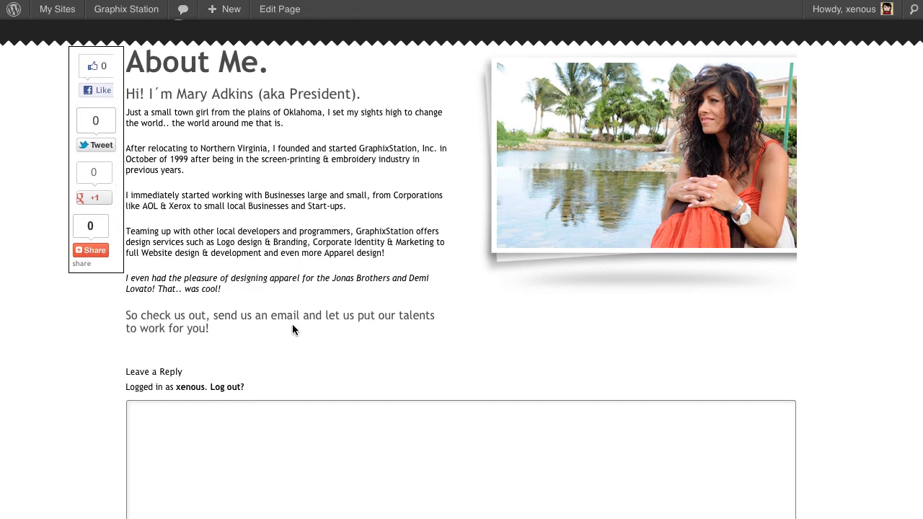
scroll(274, 330, down, 1)
scroll(286, 374, down, 2)
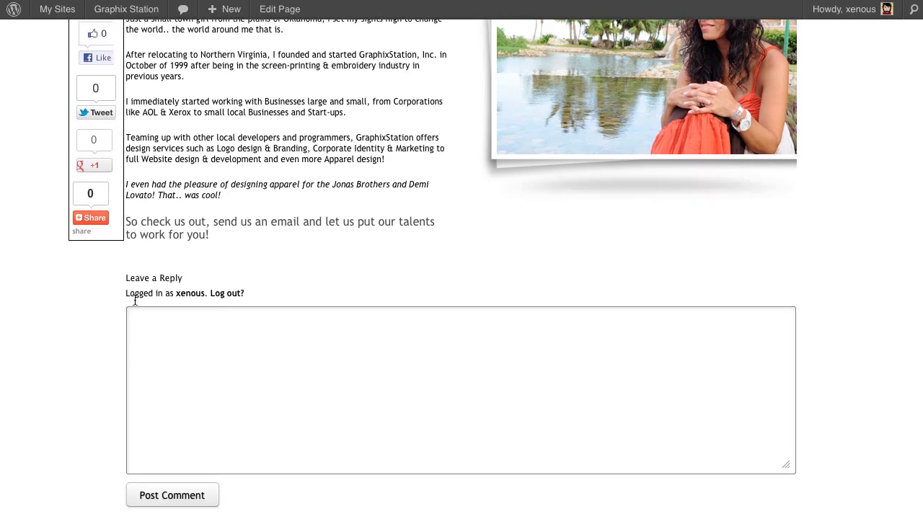
scroll(339, 354, up, 3)
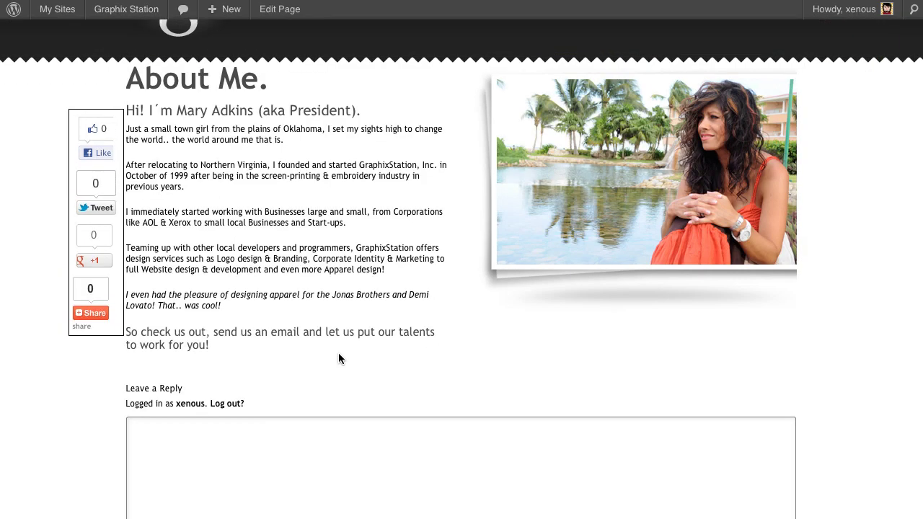
click(263, 16)
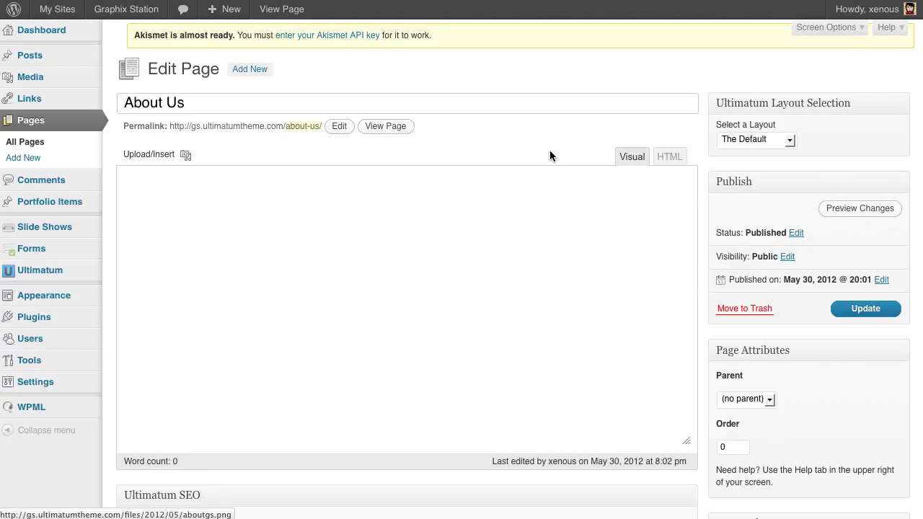
- Disallow comments and trackbacks on the About Us page, update it and view the live page
click(829, 29)
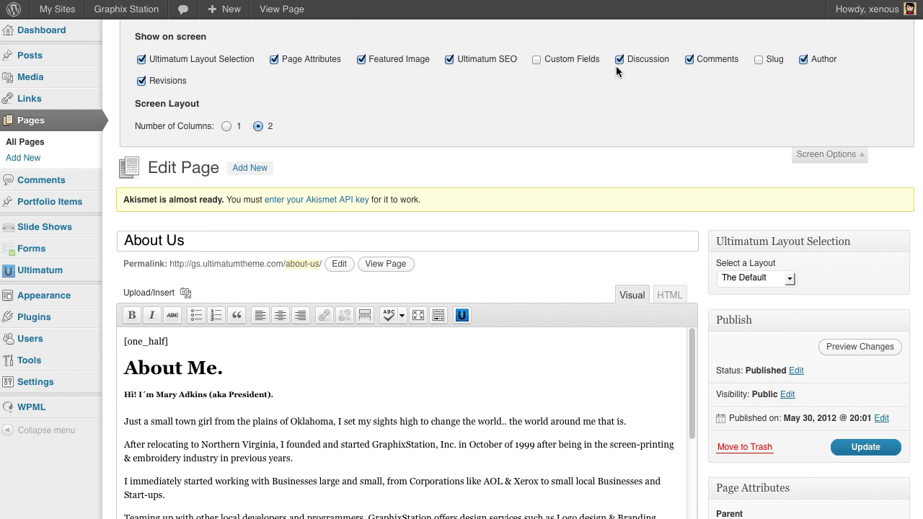
click(803, 156)
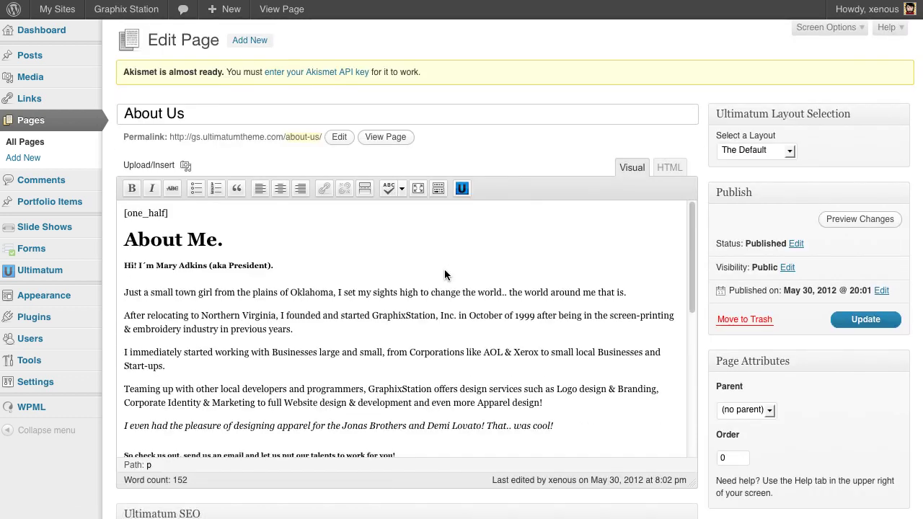
scroll(444, 274, down, 10)
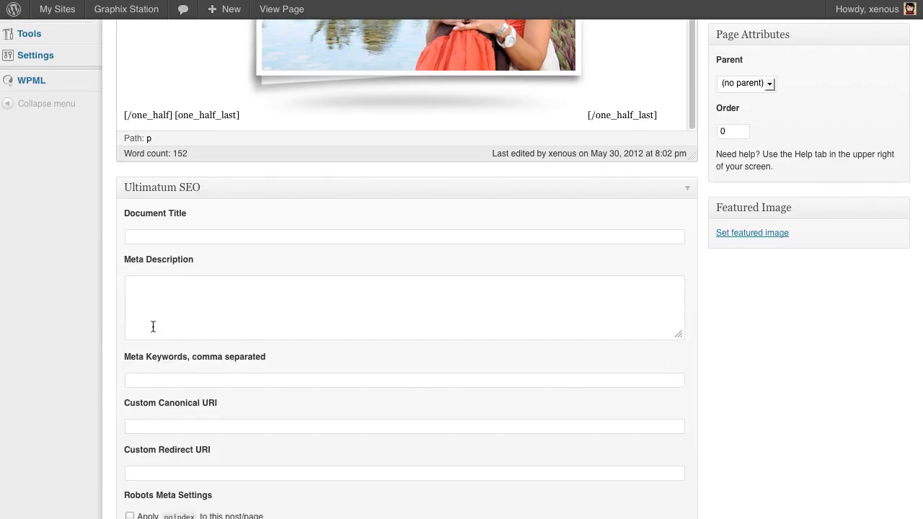
scroll(153, 327, down, 4)
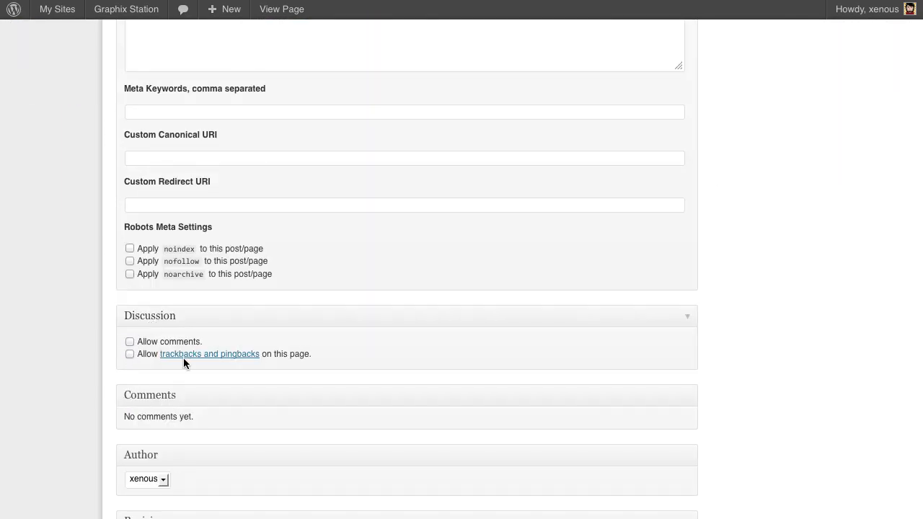
scroll(877, 317, up, 6)
click(884, 115)
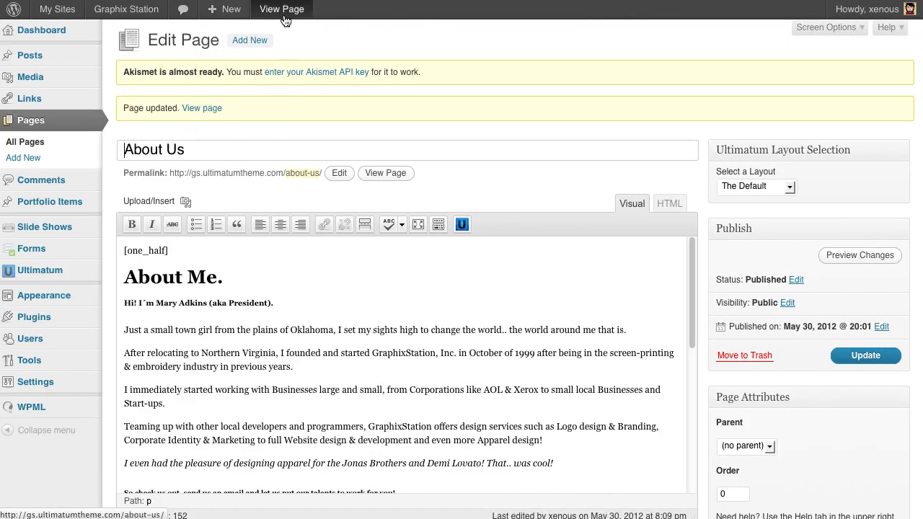
click(386, 173)
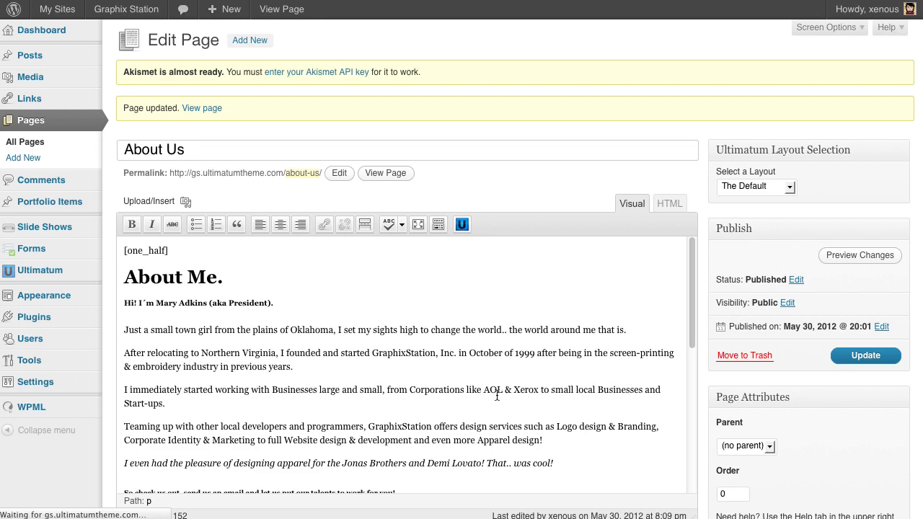
- Scroll the live About Me page to confirm the comment form is gone
scroll(497, 395, down, 3)
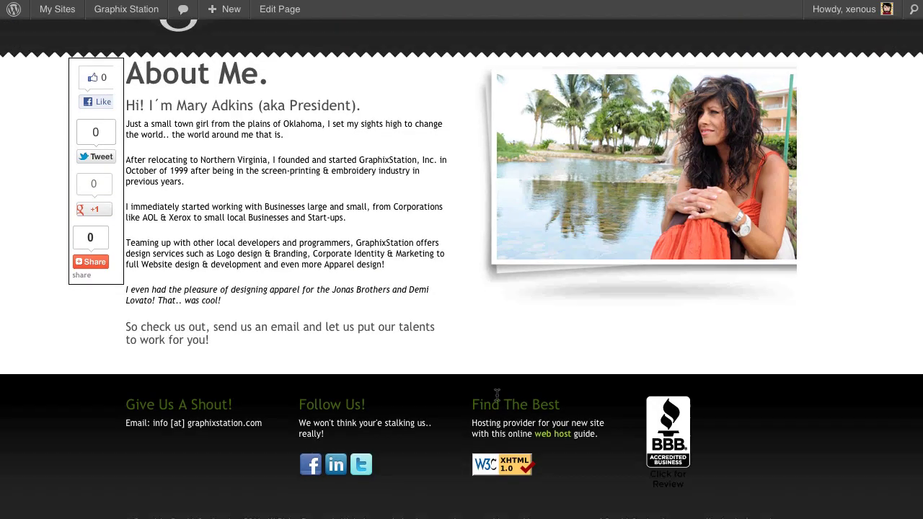
scroll(497, 395, up, 2)
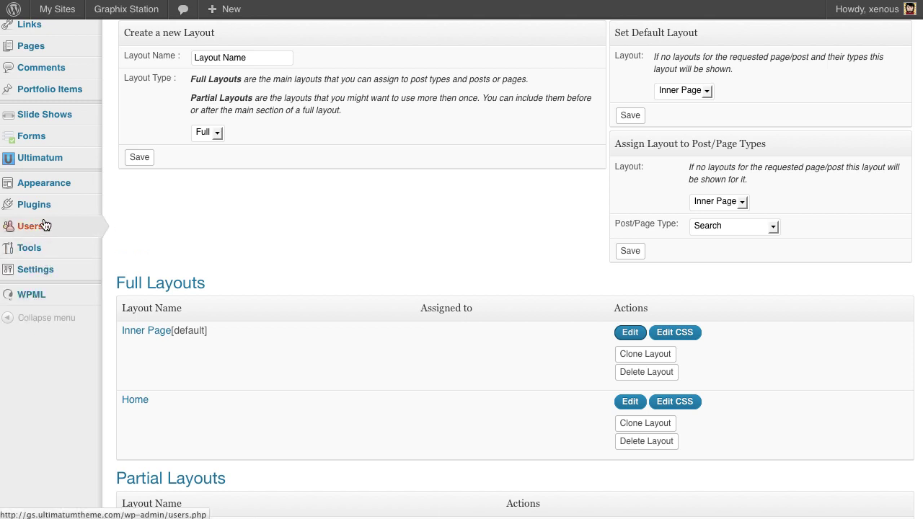
- Save the Scrolling Social Sharebar options twice from its settings page
mouse_move(35, 268)
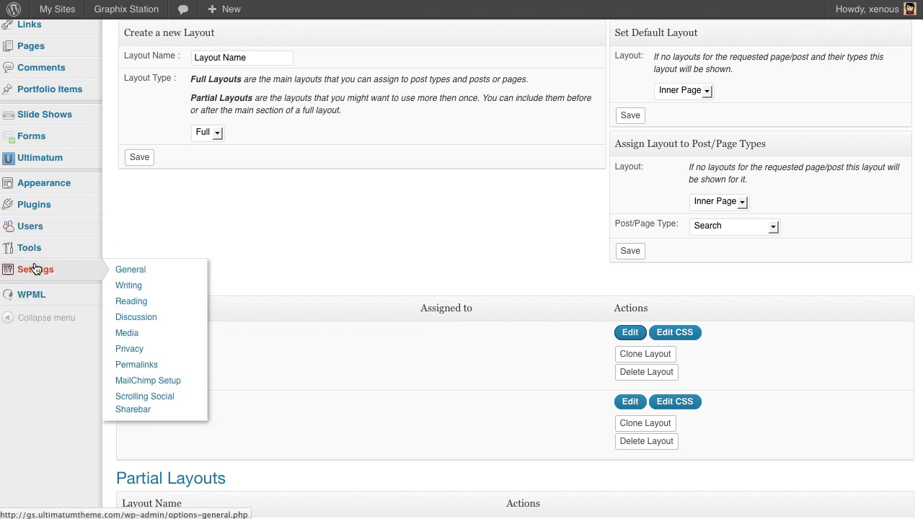
click(144, 398)
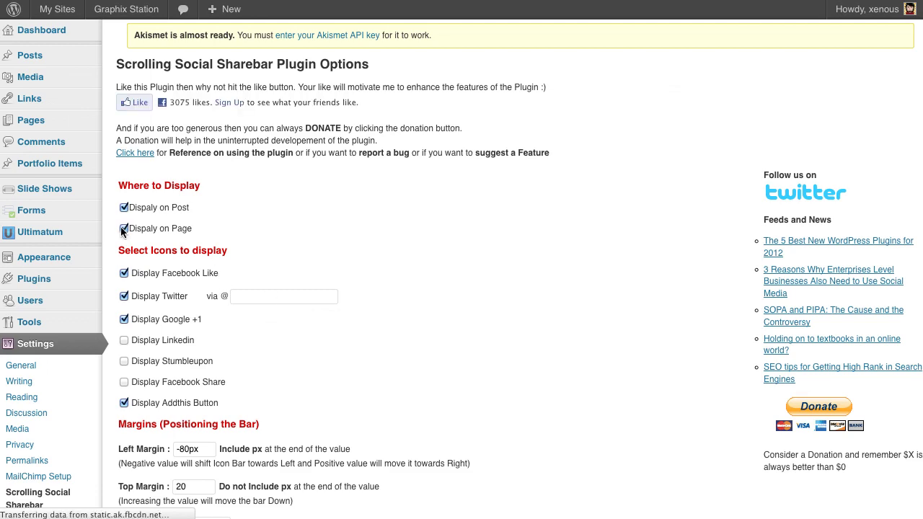
scroll(302, 257, down, 7)
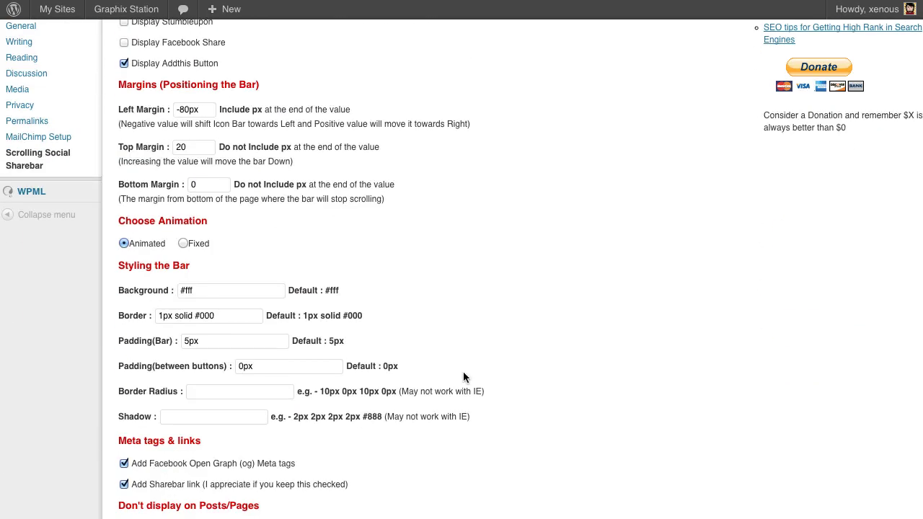
click(148, 451)
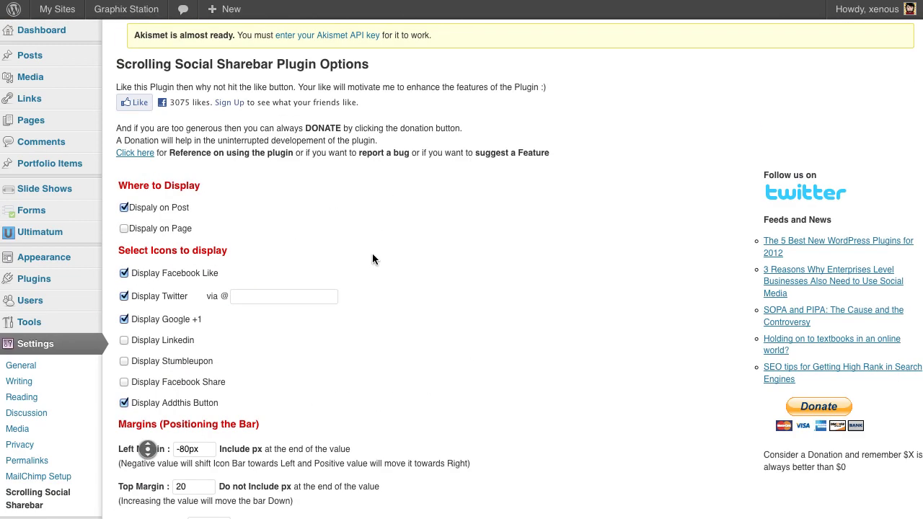
scroll(608, 324, down, 7)
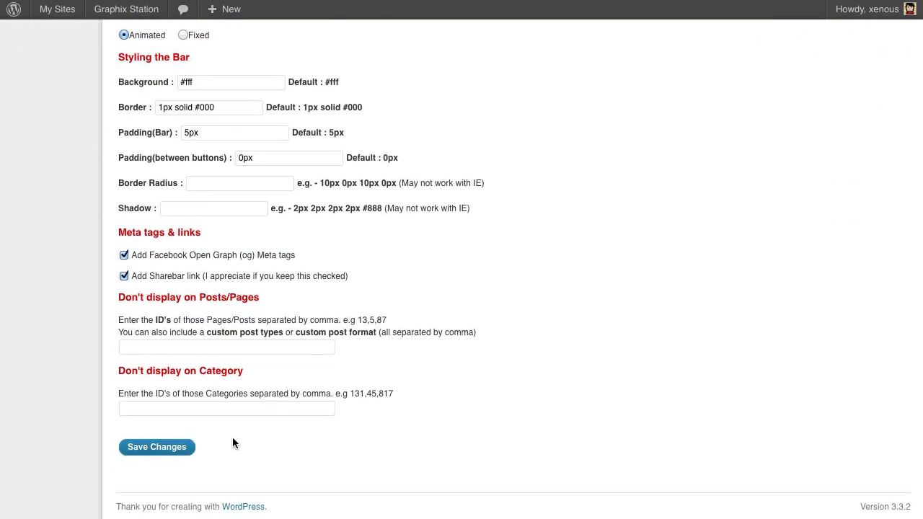
click(183, 448)
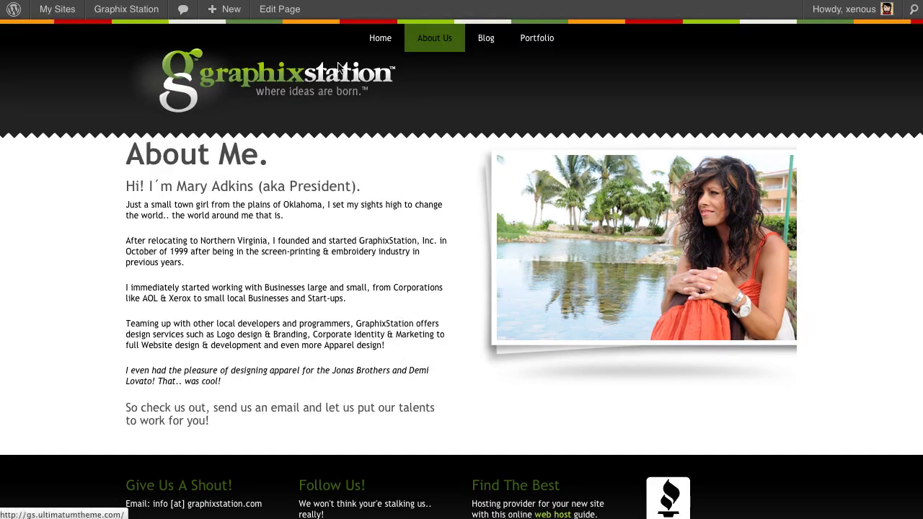
- Browse the live Blog page, where each post shows a No Image placeholder and Read More link
click(484, 37)
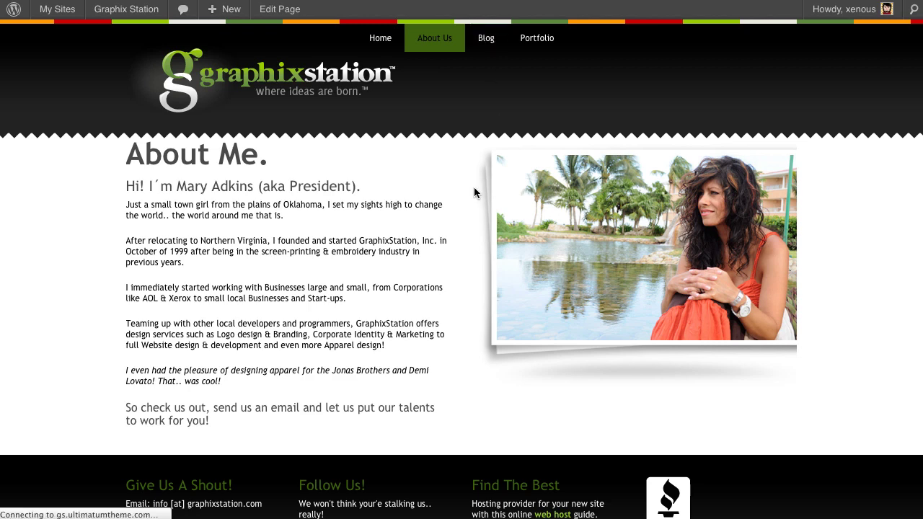
scroll(398, 324, down, 5)
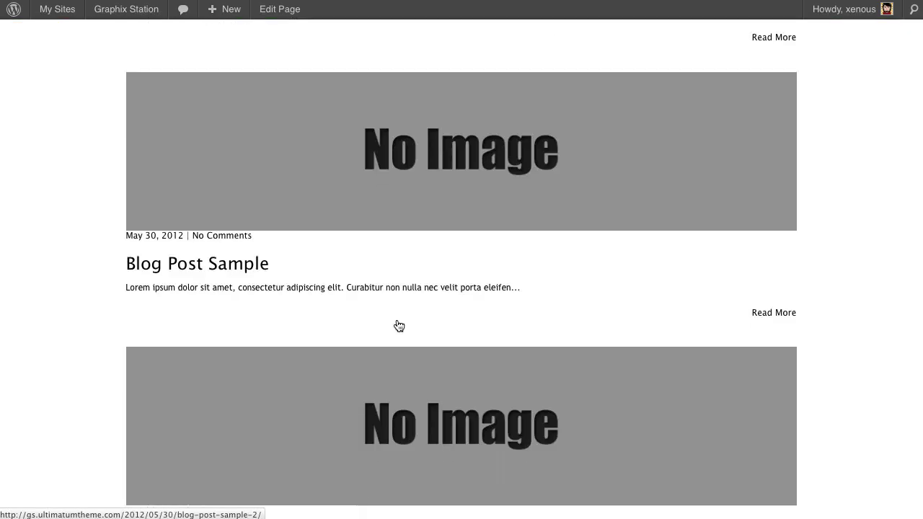
scroll(397, 319, down, 4)
scroll(397, 320, up, 8)
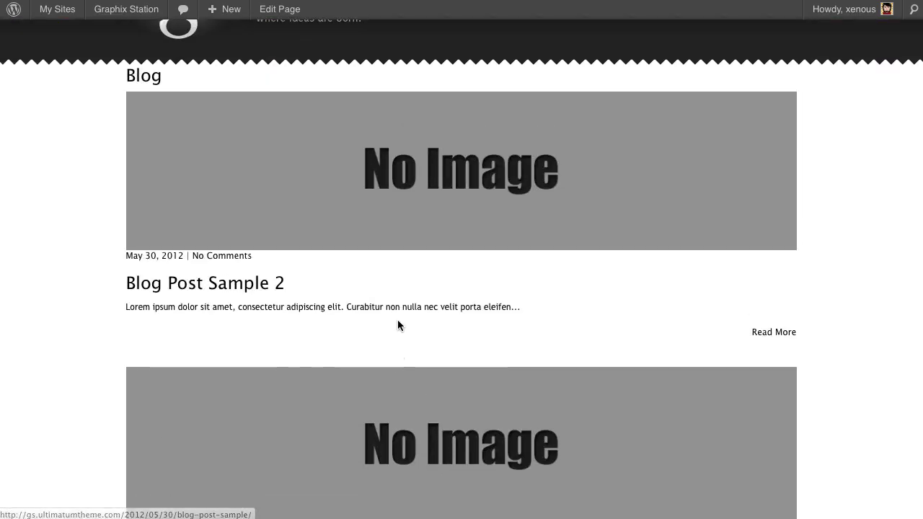
scroll(398, 319, up, 2)
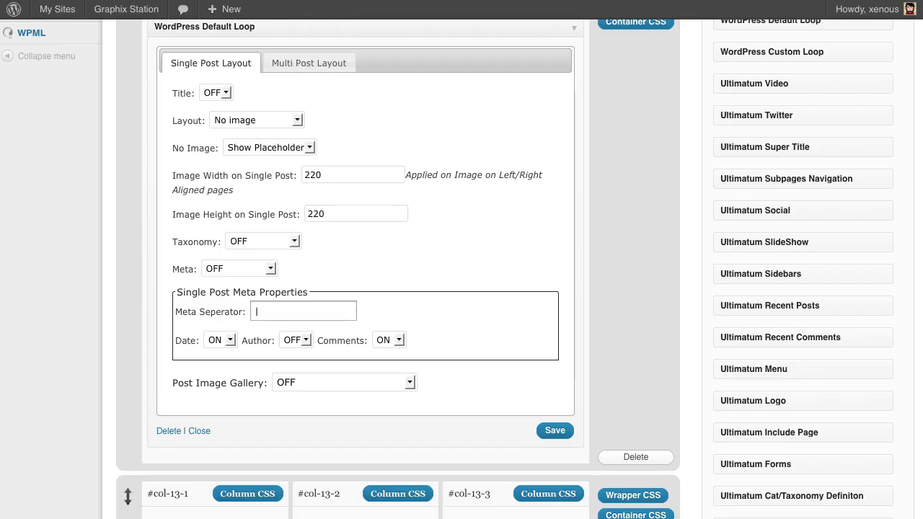
- Set the Default Loop's multi-post layout to One Column With No Image and save
click(317, 63)
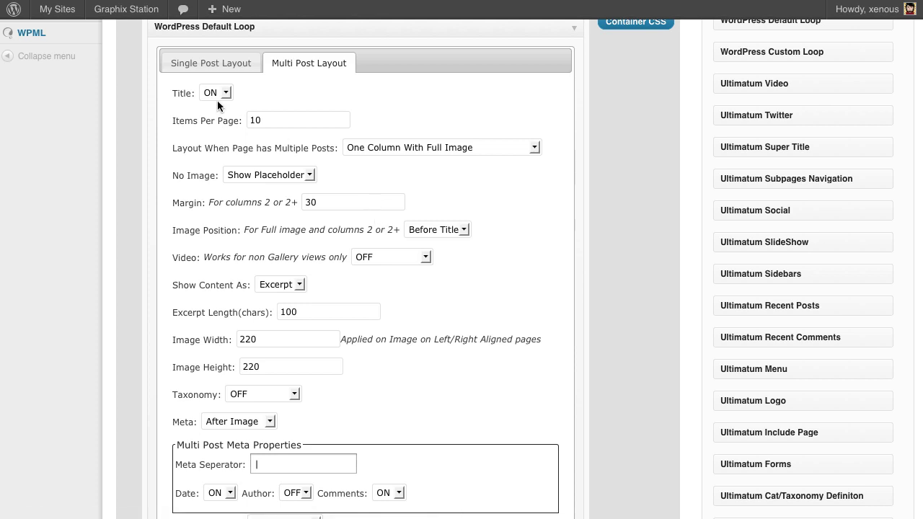
click(381, 146)
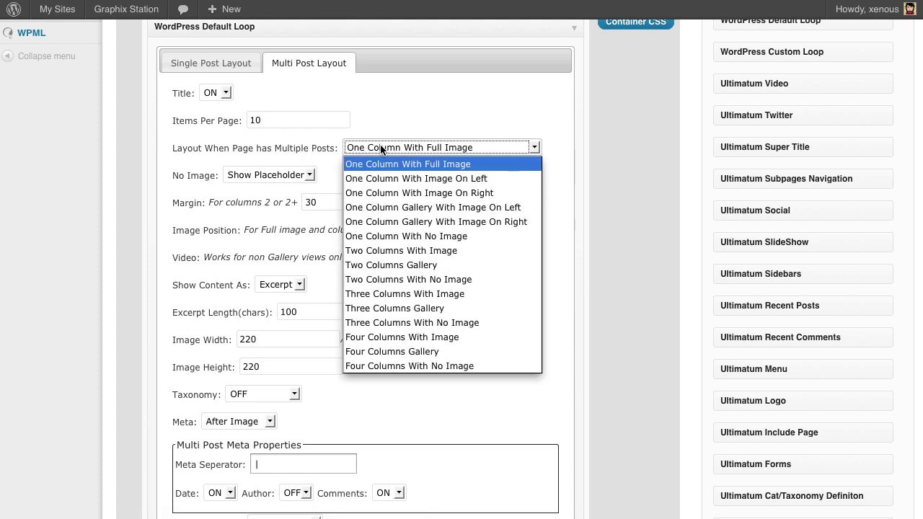
click(439, 238)
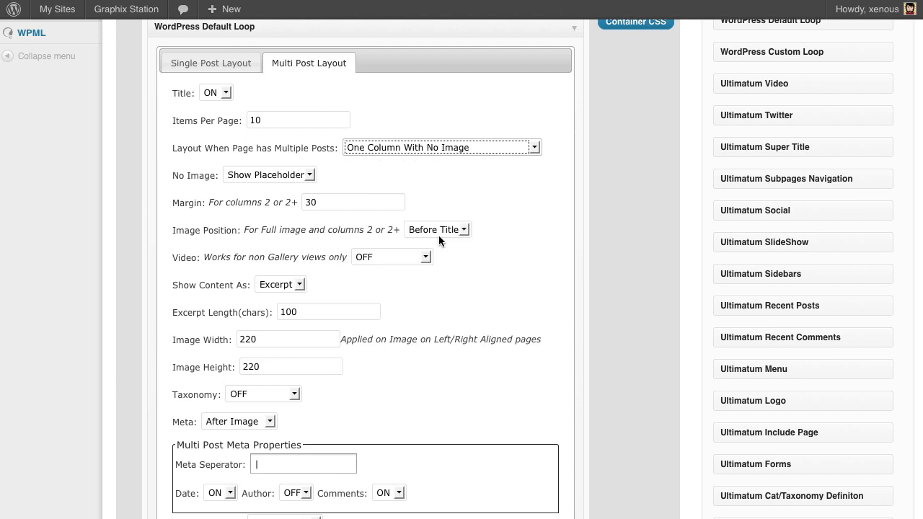
scroll(420, 238, down, 1)
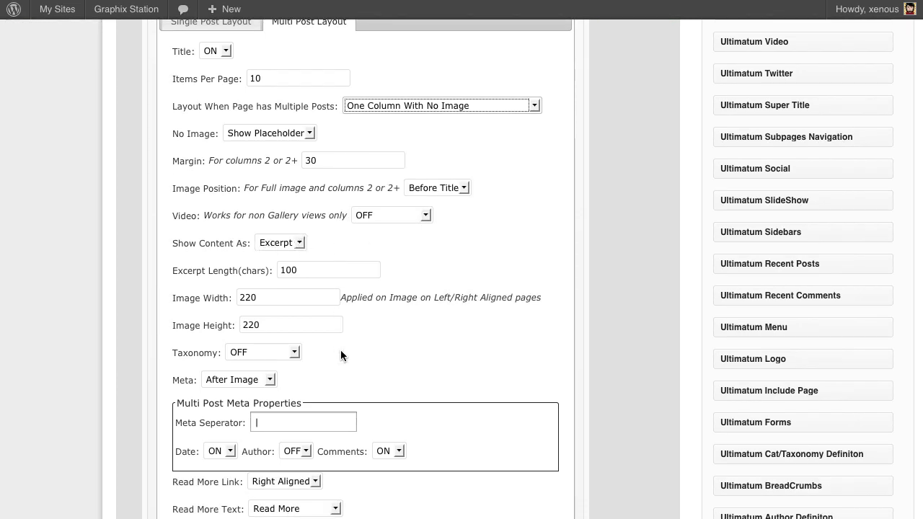
scroll(340, 355, down, 2)
click(553, 461)
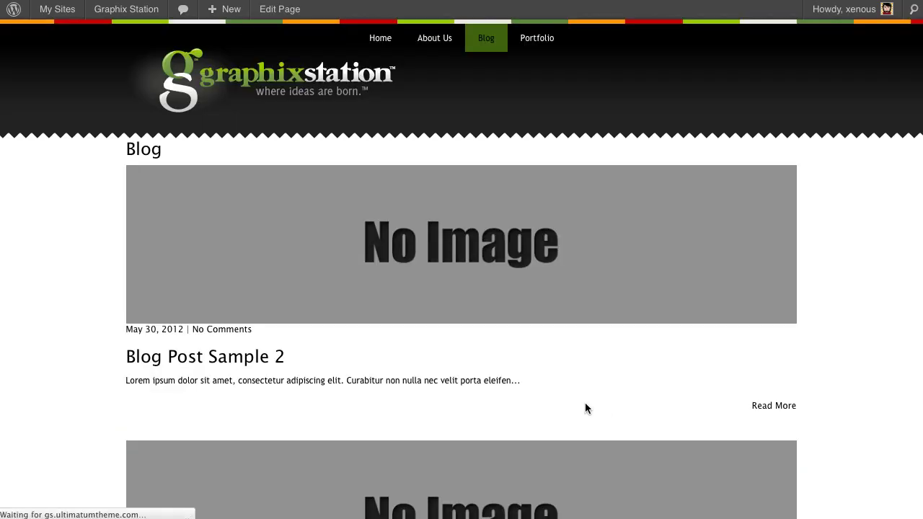
- Open Blog Post Sample 2 via Read More and scroll through the post page
scroll(576, 401, down, 3)
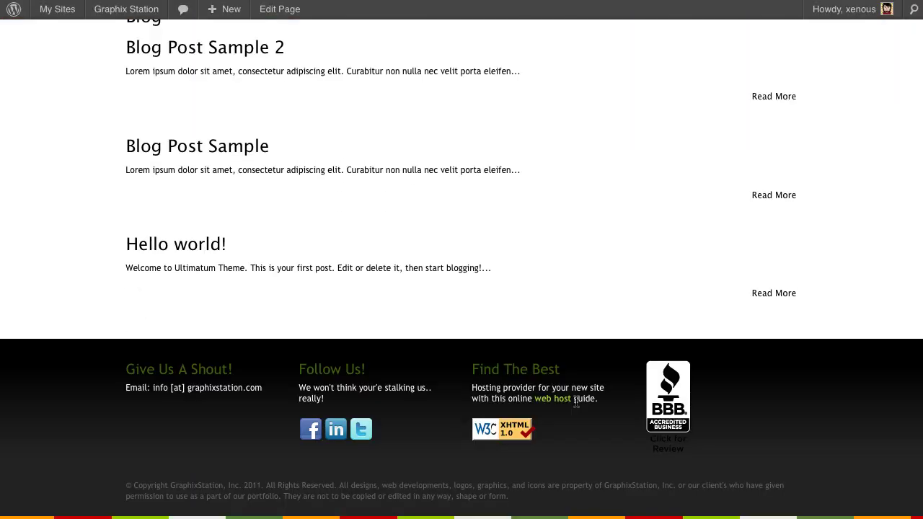
scroll(575, 401, up, 3)
click(779, 229)
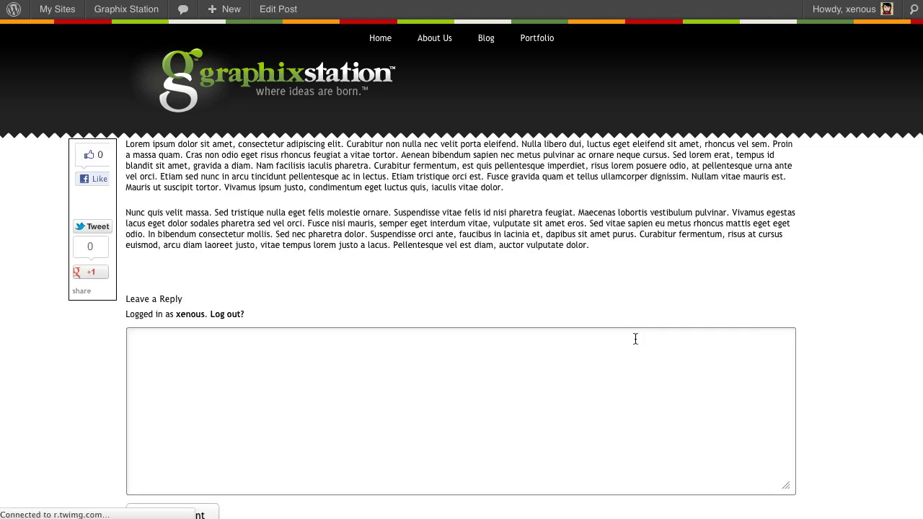
scroll(635, 339, down, 3)
scroll(635, 344, up, 3)
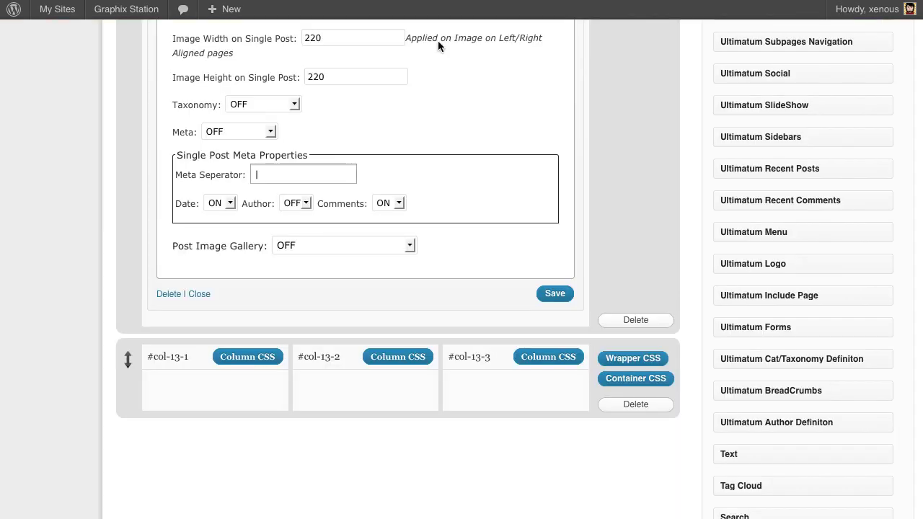
- Inspect the original site's Cool Technical Stuff and middle column text in Firebug for reference
scroll(406, 147, up, 3)
scroll(406, 147, down, 3)
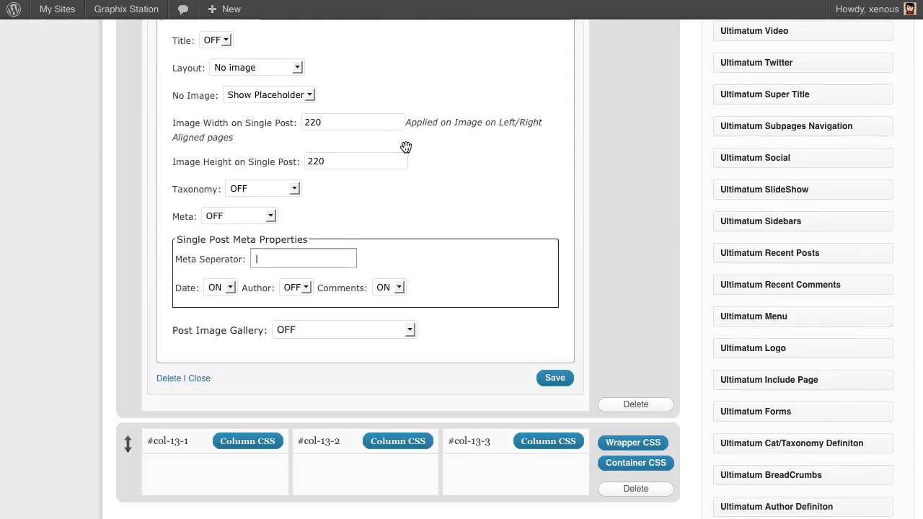
scroll(404, 148, up, 2)
scroll(404, 147, down, 2)
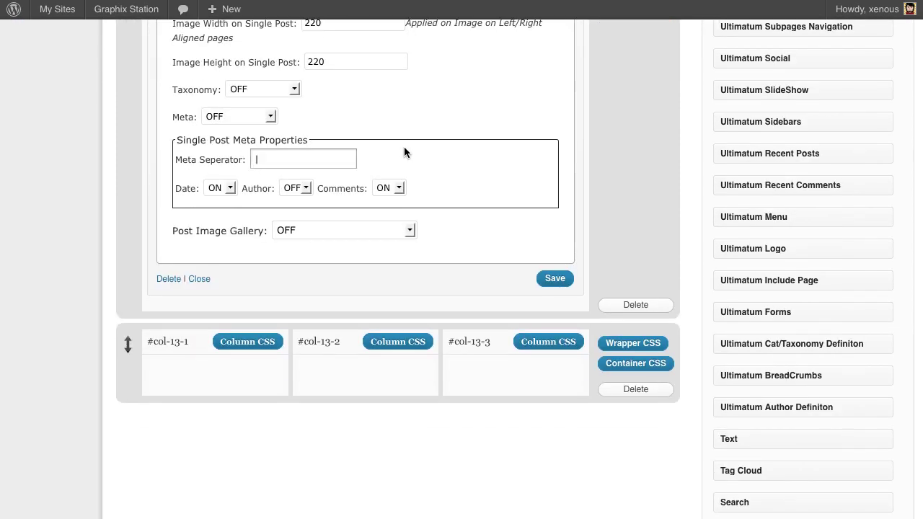
scroll(403, 148, up, 2)
scroll(403, 148, down, 3)
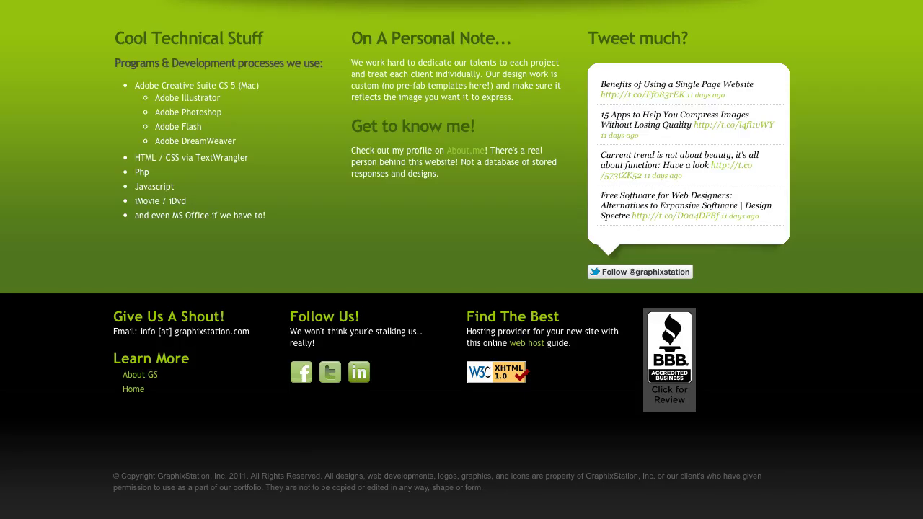
key(F12)
drag(115, 41, 218, 215)
drag(350, 41, 424, 167)
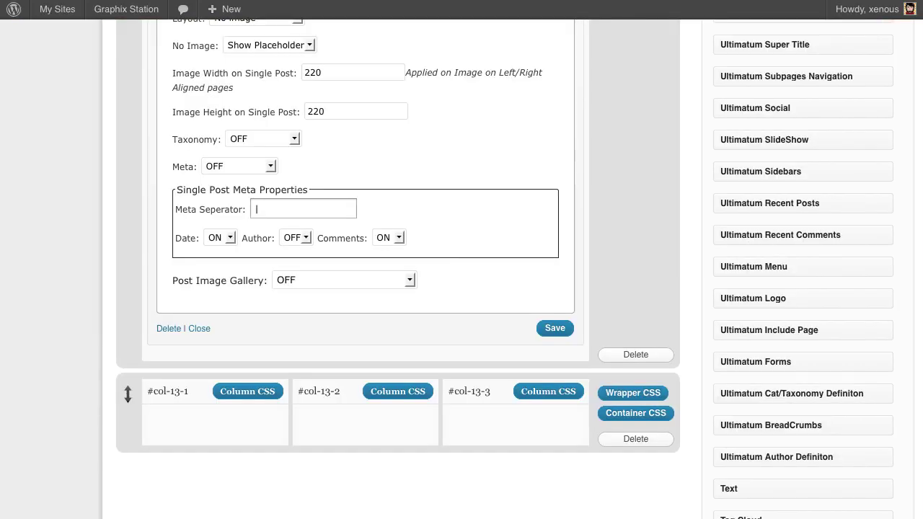
- Drag the Ultimatum Twitter widget into column #col-13-3 of the Inner Page layout
scroll(532, 278, down, 5)
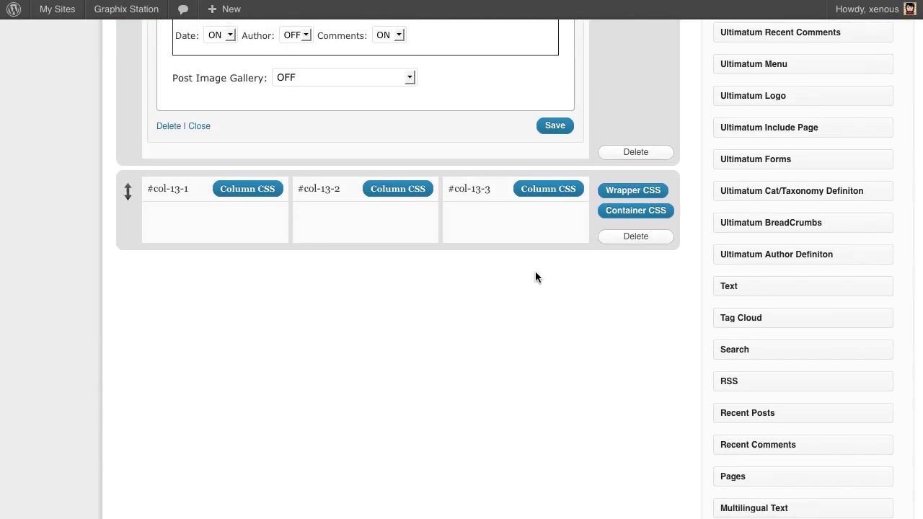
scroll(534, 272, up, 6)
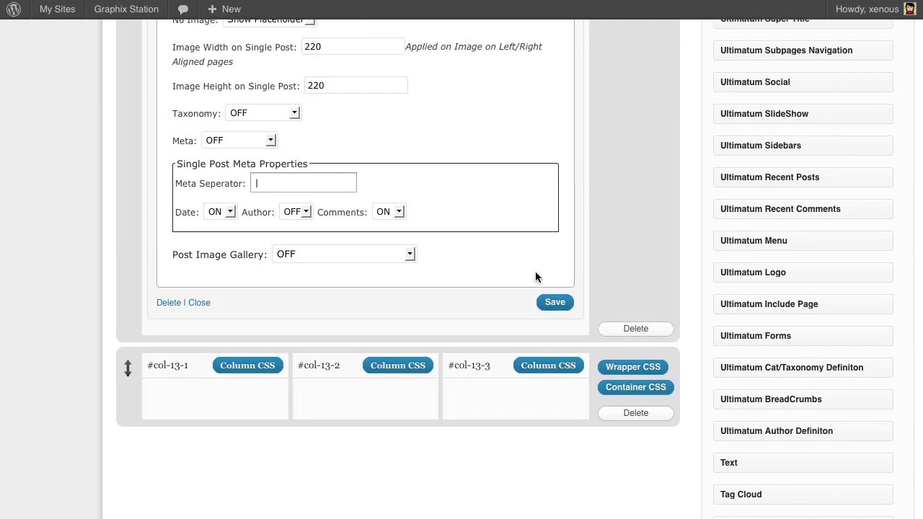
drag(779, 58, 487, 465)
scroll(514, 297, down, 5)
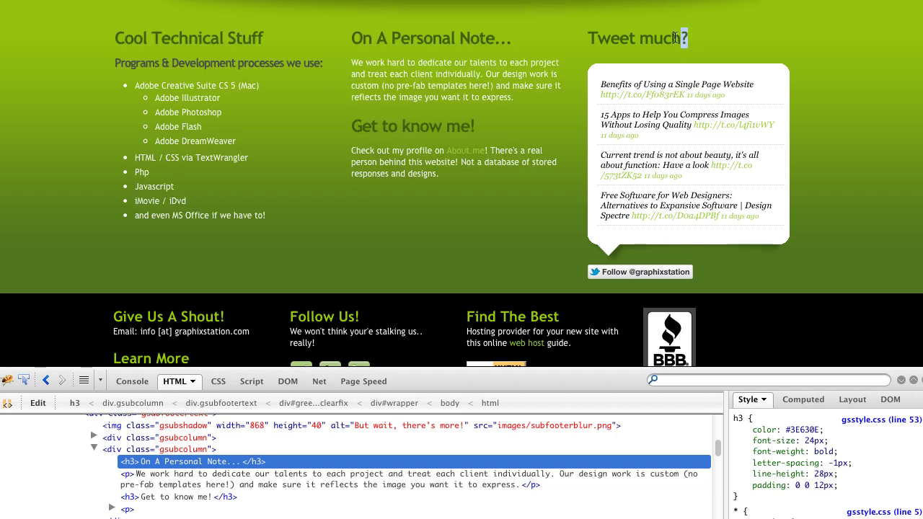
- Title the Twitter widget 'Tweet much?', add the site's username, 48px avatars and 5 tweets, and save
drag(676, 37, 588, 40)
key(ctrl+c)
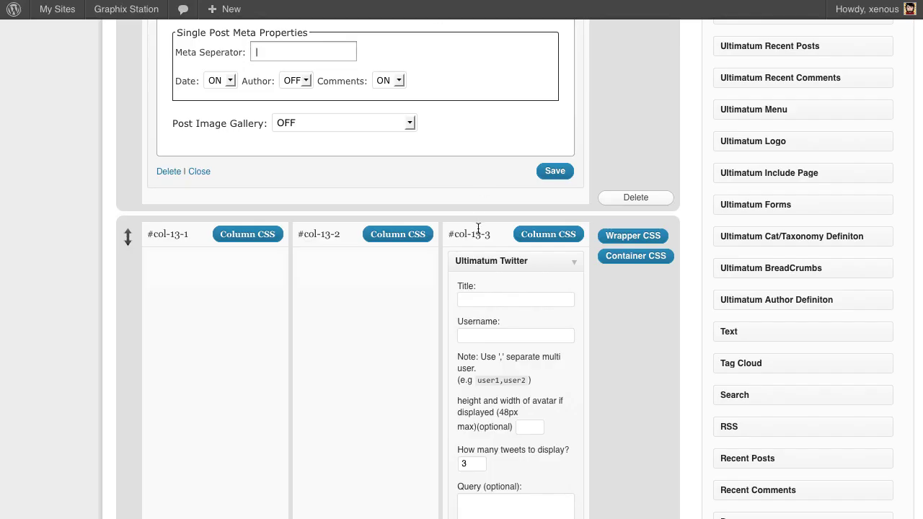
click(500, 298)
key(ctrl+v)
click(498, 334)
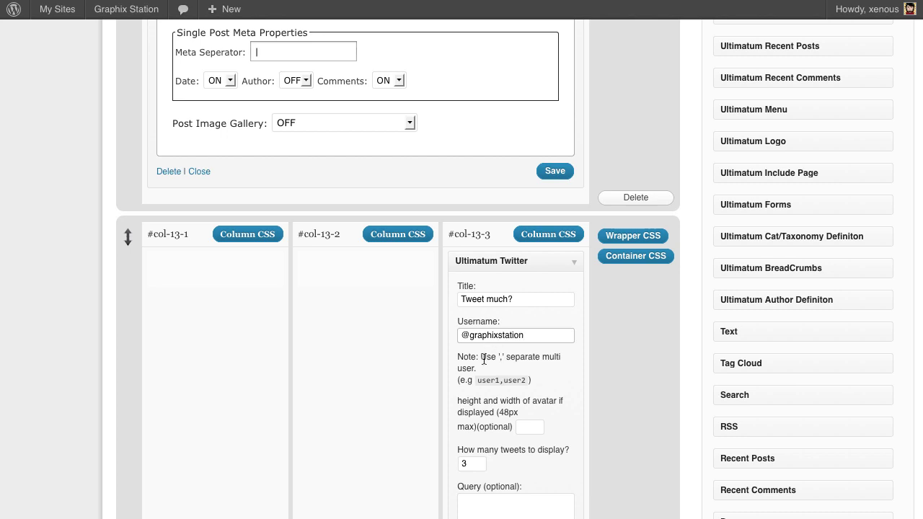
scroll(484, 359, down, 3)
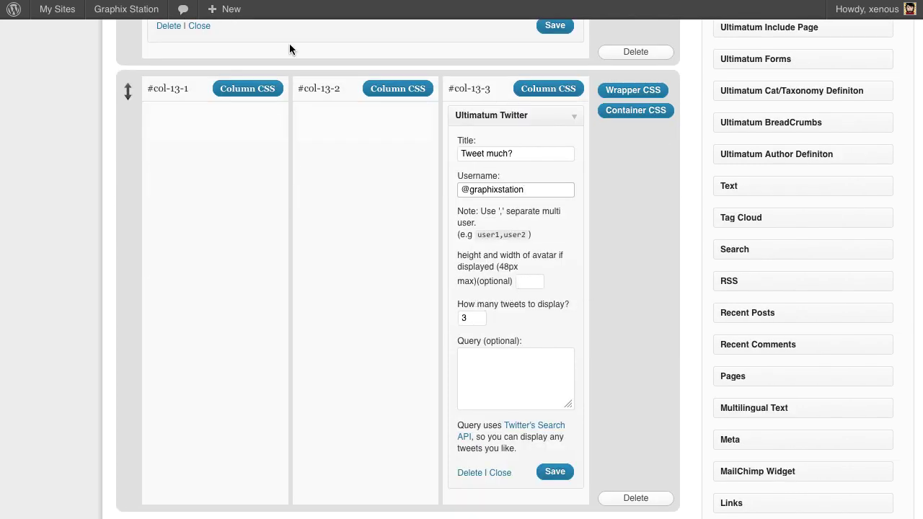
drag(471, 318, 427, 317)
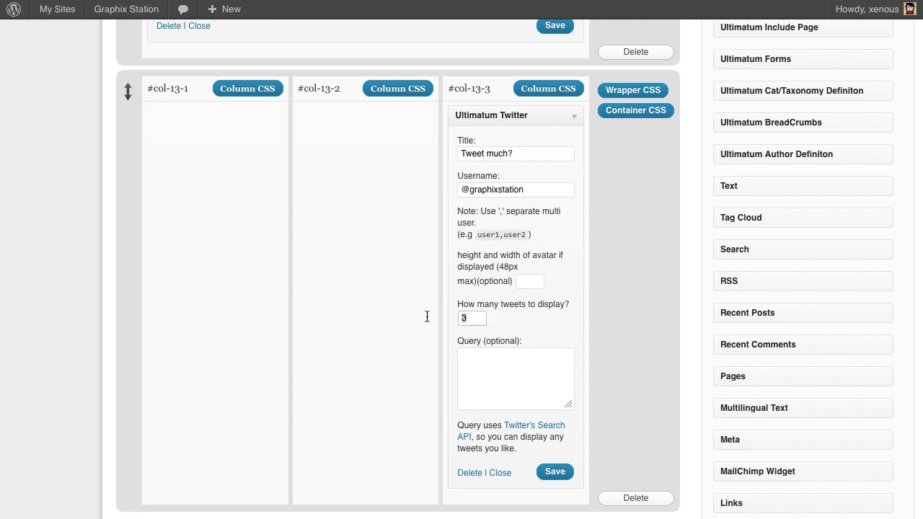
text(5)
click(524, 279)
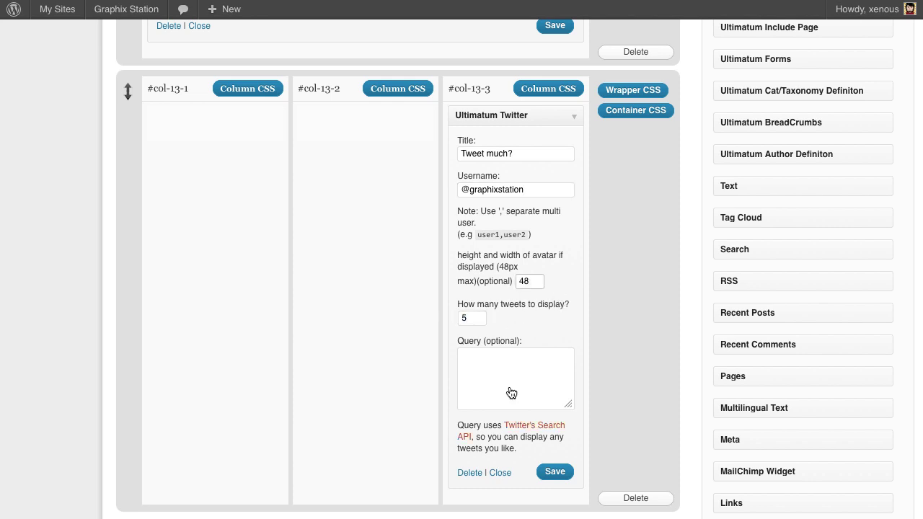
click(559, 471)
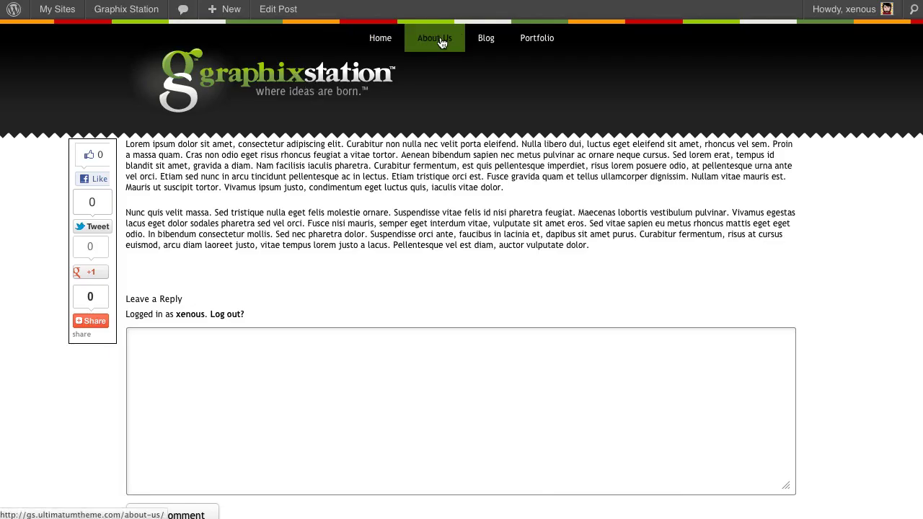
- Check that the About Me page shows the five-tweet 'Tweet much?' feed, then close the site tab
click(441, 43)
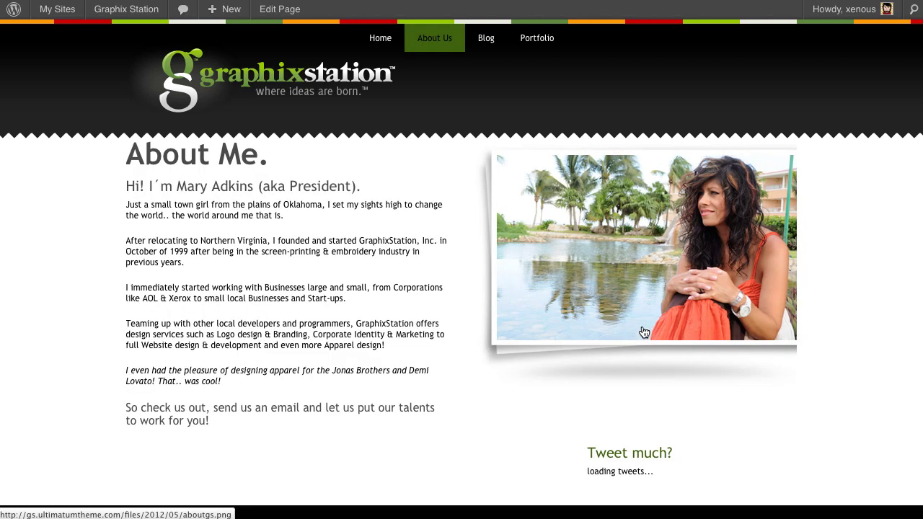
scroll(644, 332, down, 3)
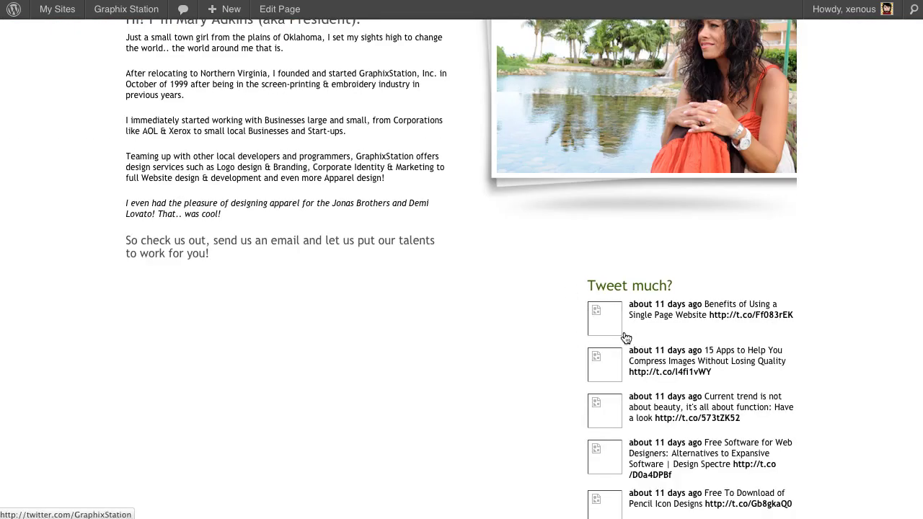
scroll(683, 408, up, 1)
scroll(683, 406, up, 1)
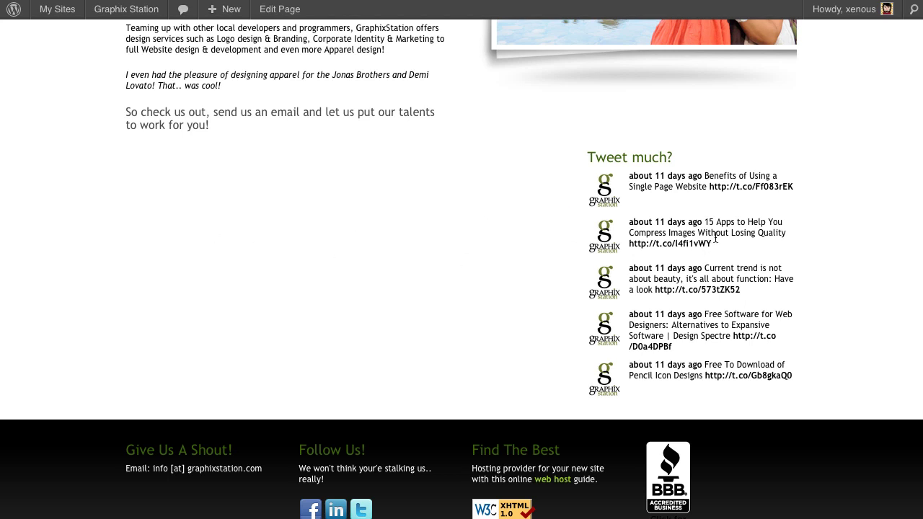
scroll(424, 255, up, 2)
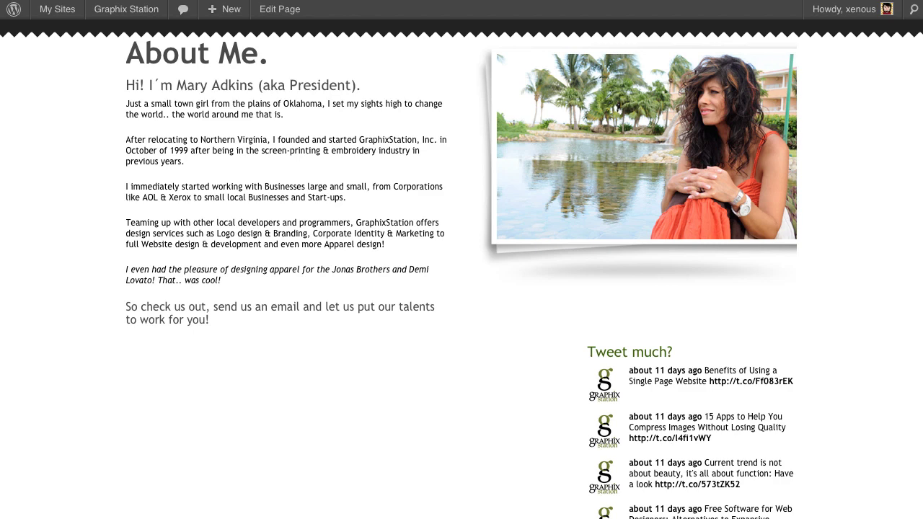
right_click(433, 0)
click(480, 82)
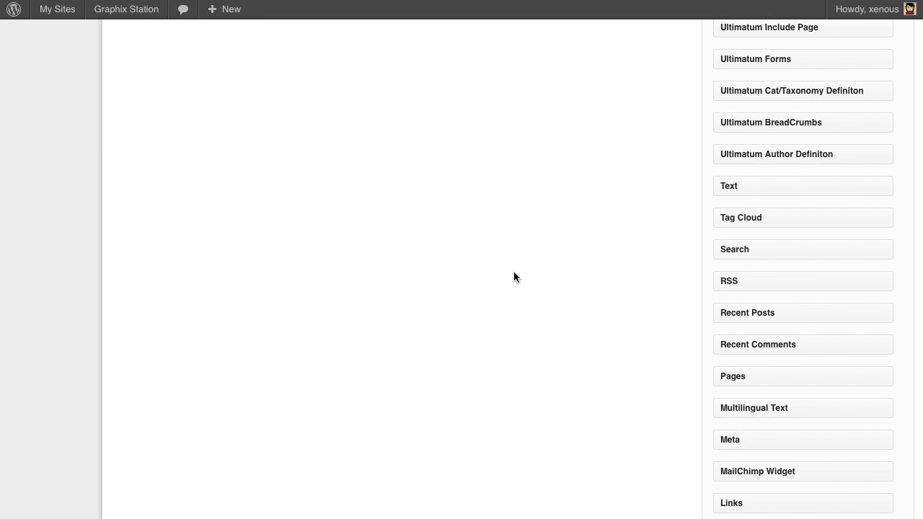
- Upload subfooterfill.jpg as a row wrapper's background image
scroll(516, 277, up, 8)
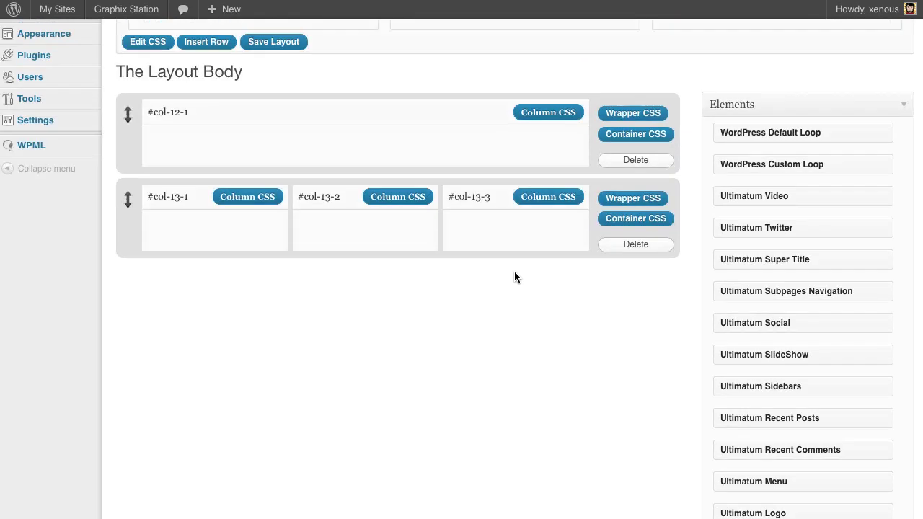
click(634, 251)
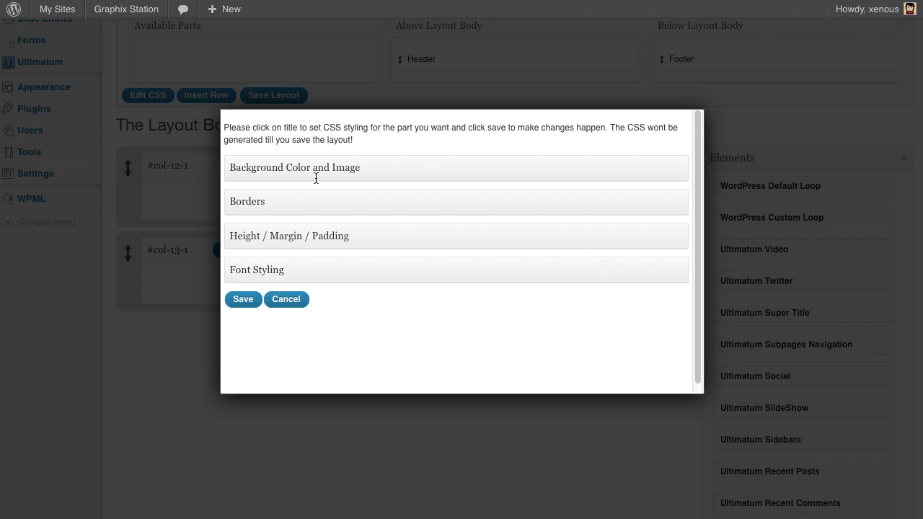
click(316, 173)
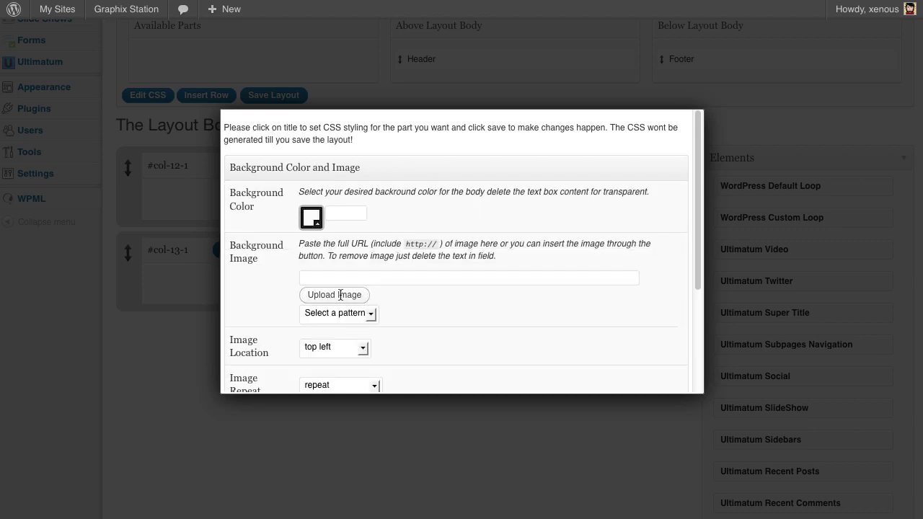
click(334, 295)
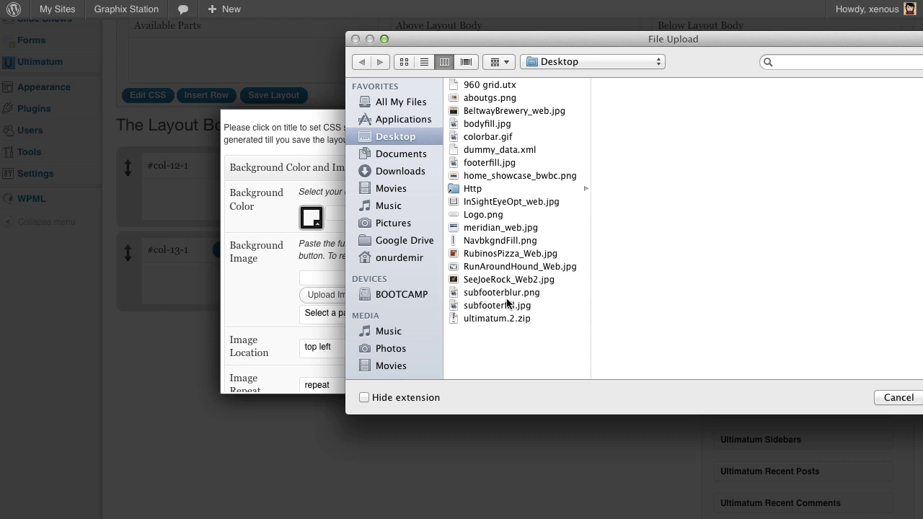
click(499, 165)
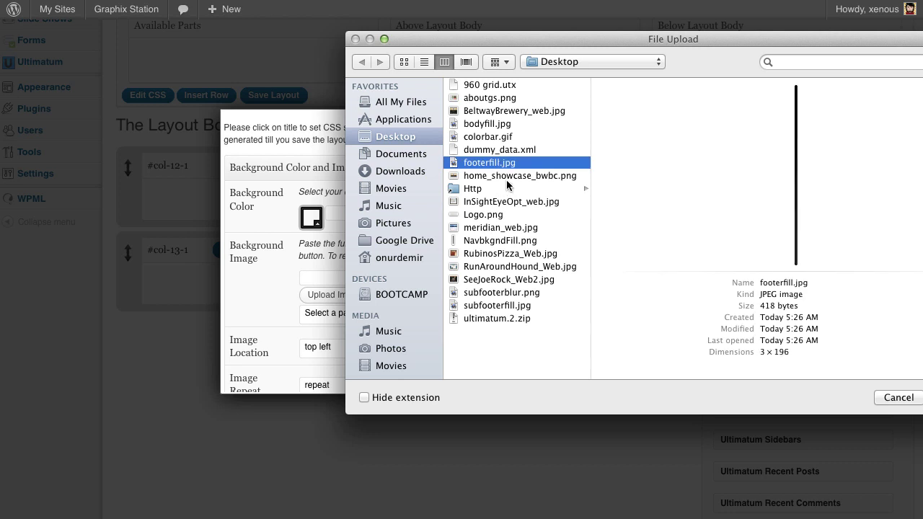
click(502, 127)
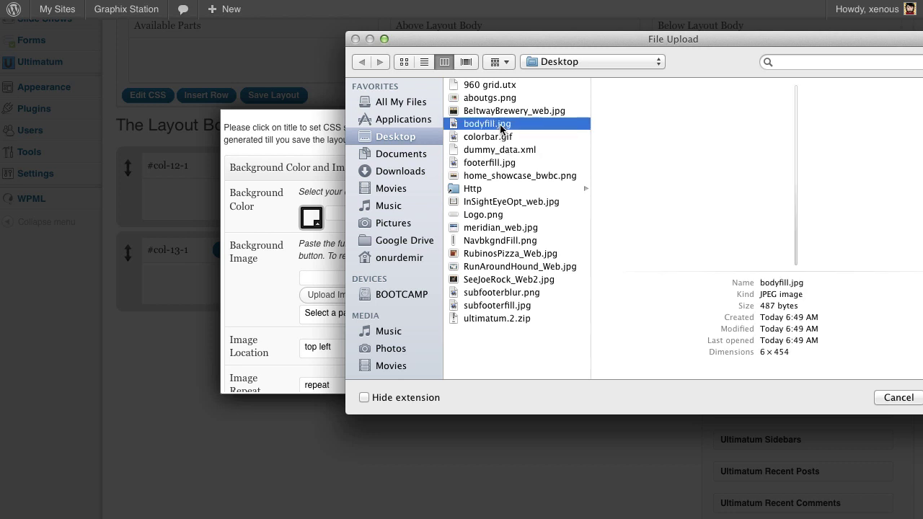
click(515, 240)
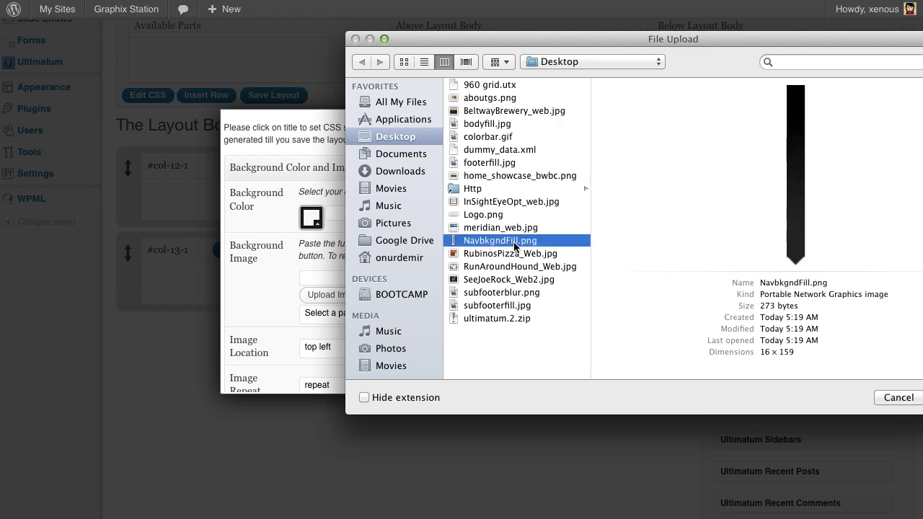
click(526, 293)
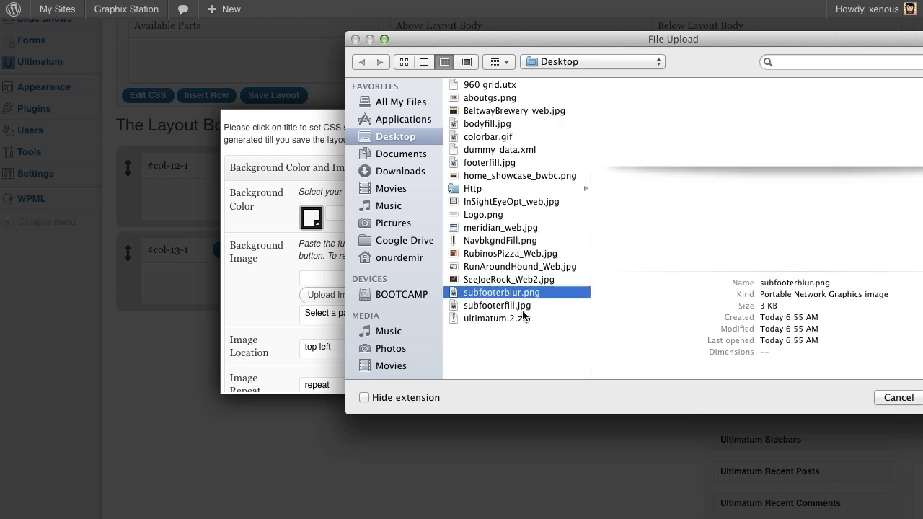
click(524, 306)
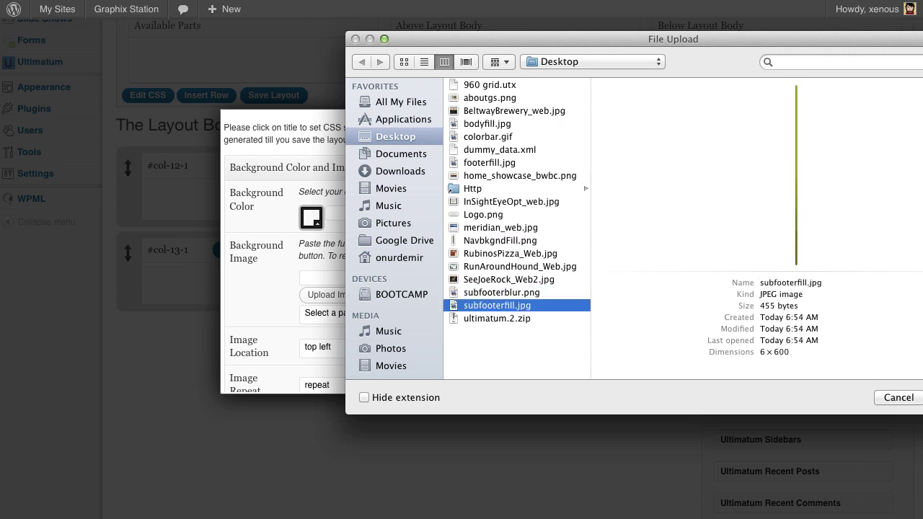
key(Return)
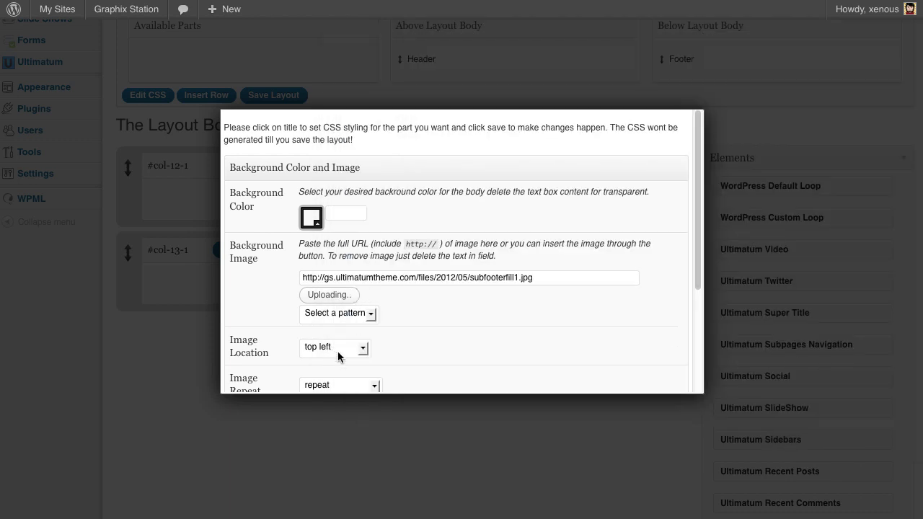
- Set that wrapper background to repeat horizontally and save it
click(343, 385)
click(355, 429)
click(358, 387)
click(372, 415)
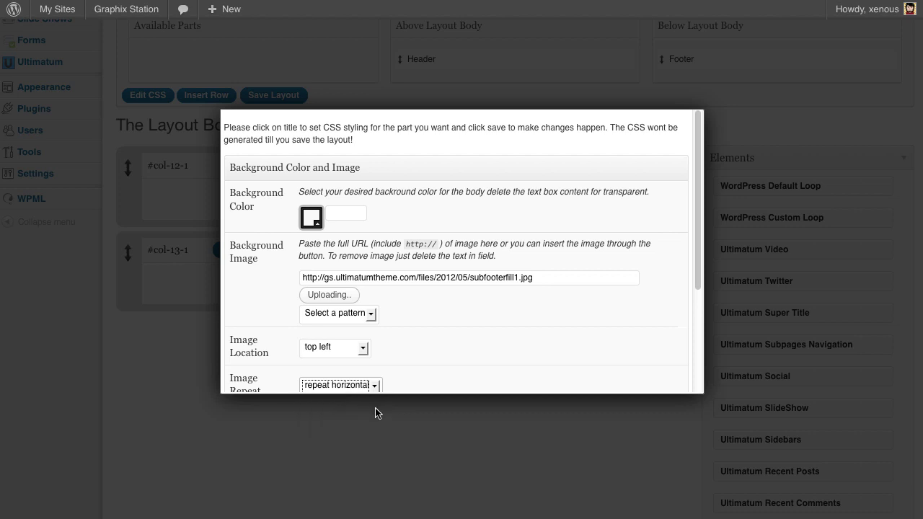
scroll(488, 345, down, 5)
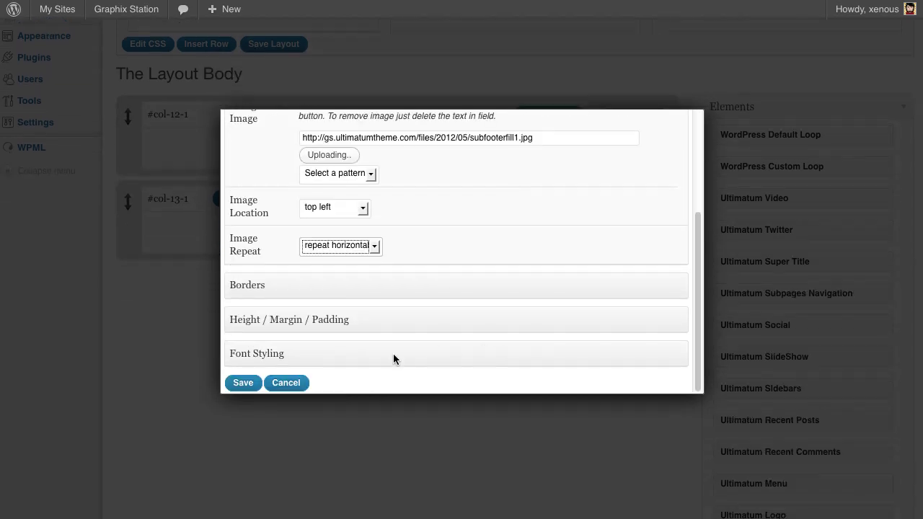
click(243, 383)
scroll(490, 249, up, 3)
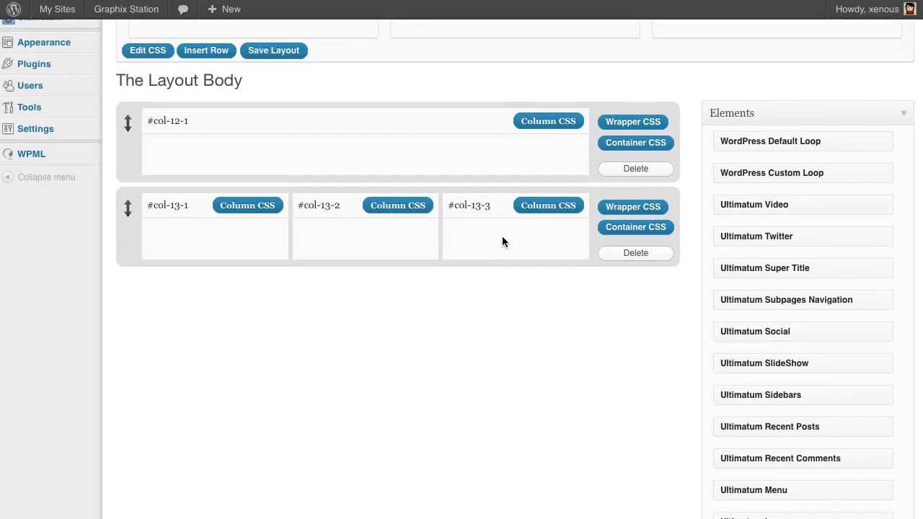
- Give another row wrapper a horizontally repeating bodyfill.jpg background and save it
click(632, 121)
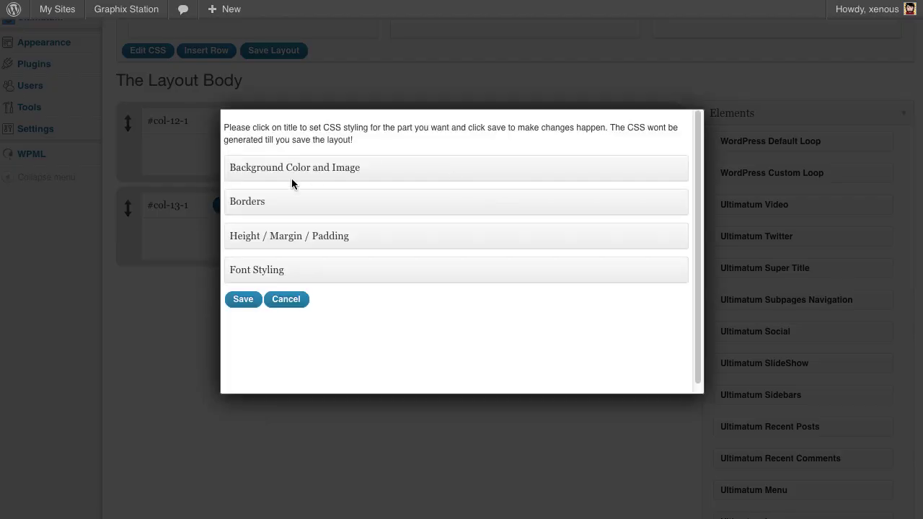
click(292, 167)
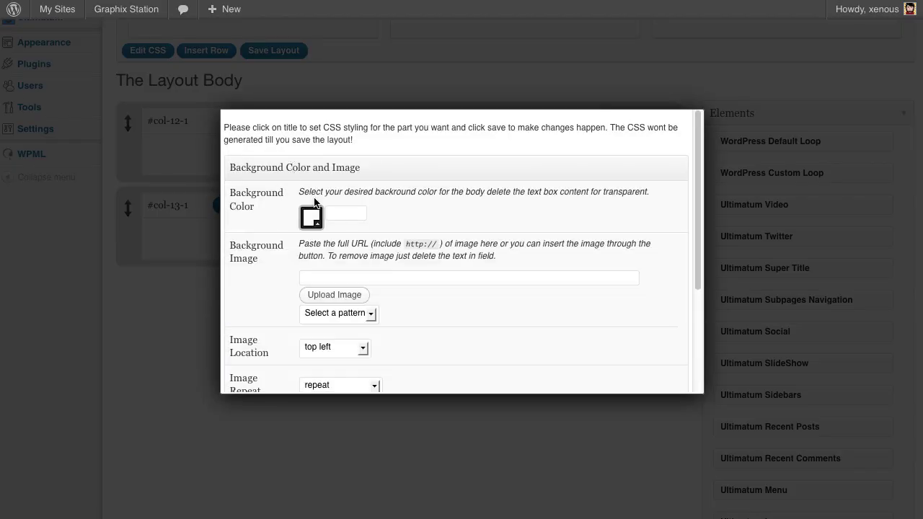
click(333, 294)
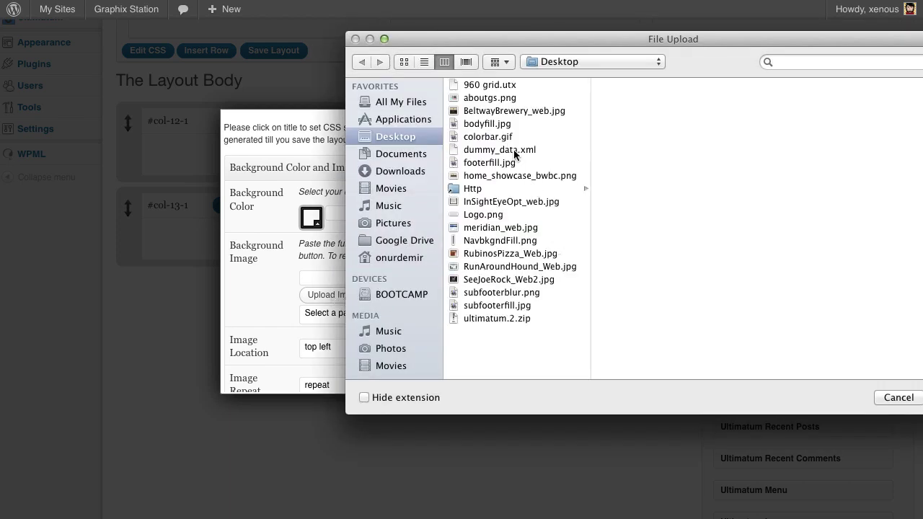
click(505, 126)
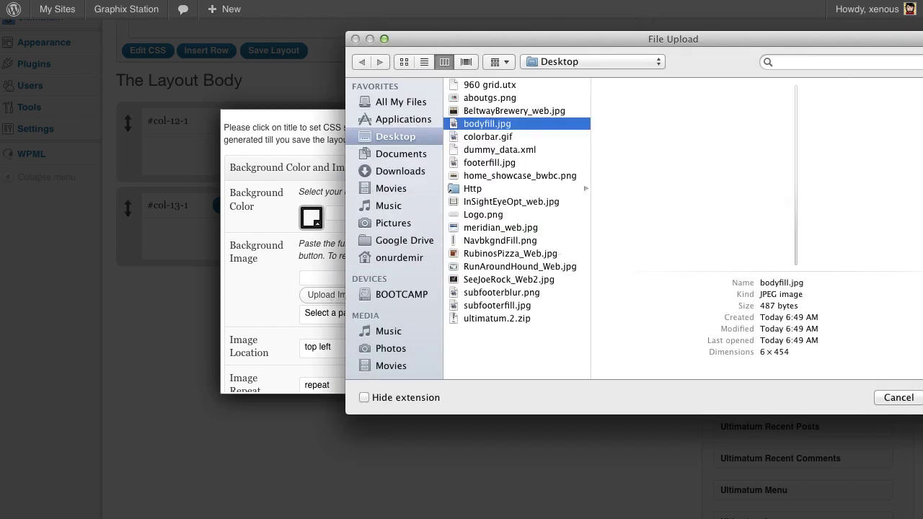
key(Return)
scroll(476, 299, down, 4)
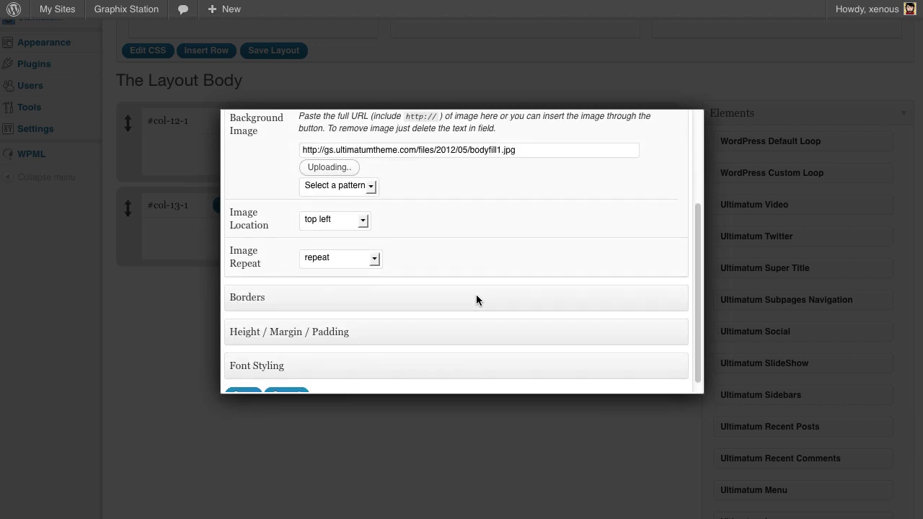
click(339, 257)
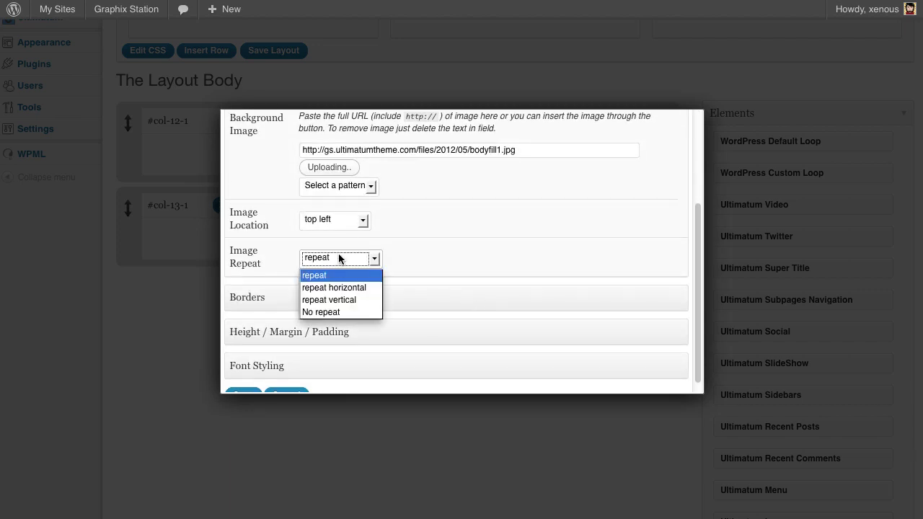
click(342, 287)
scroll(498, 270, down, 1)
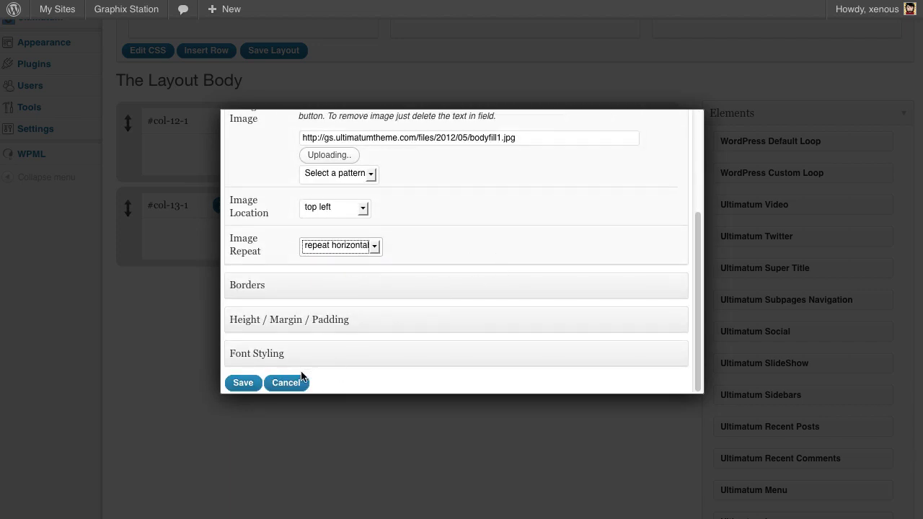
click(244, 385)
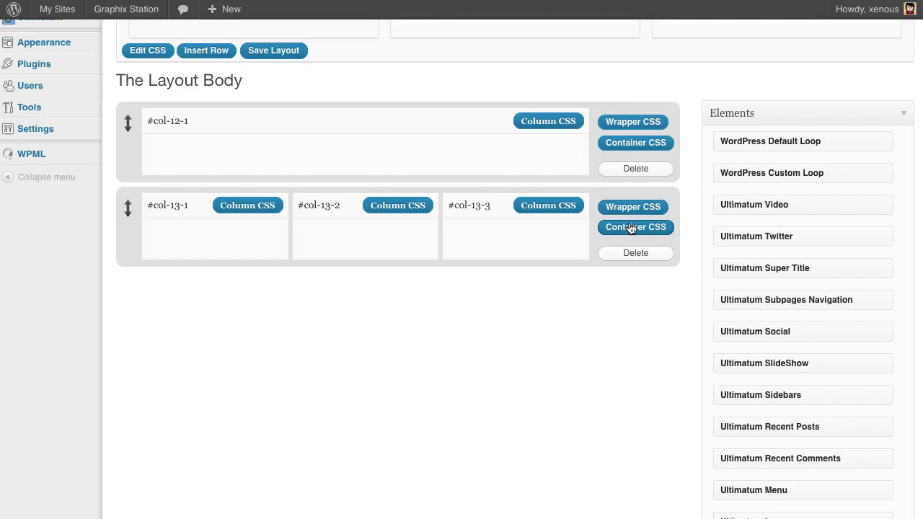
click(628, 228)
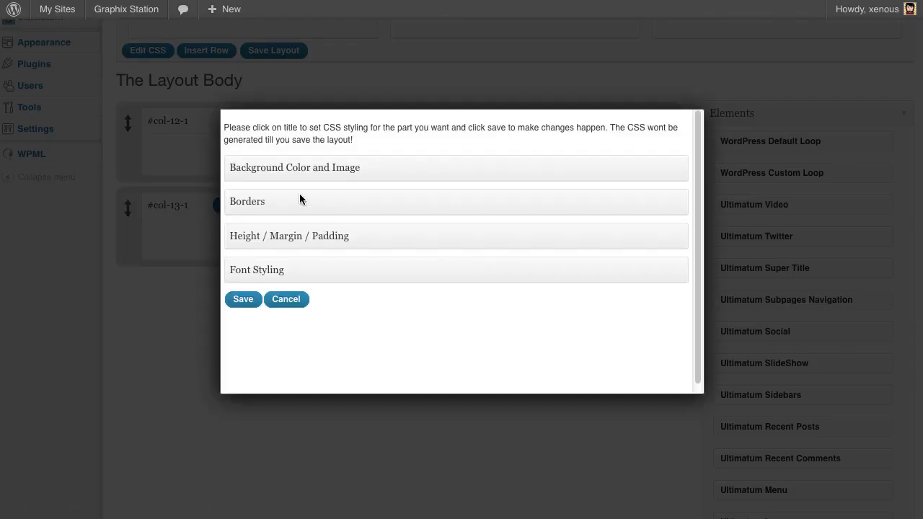
click(309, 167)
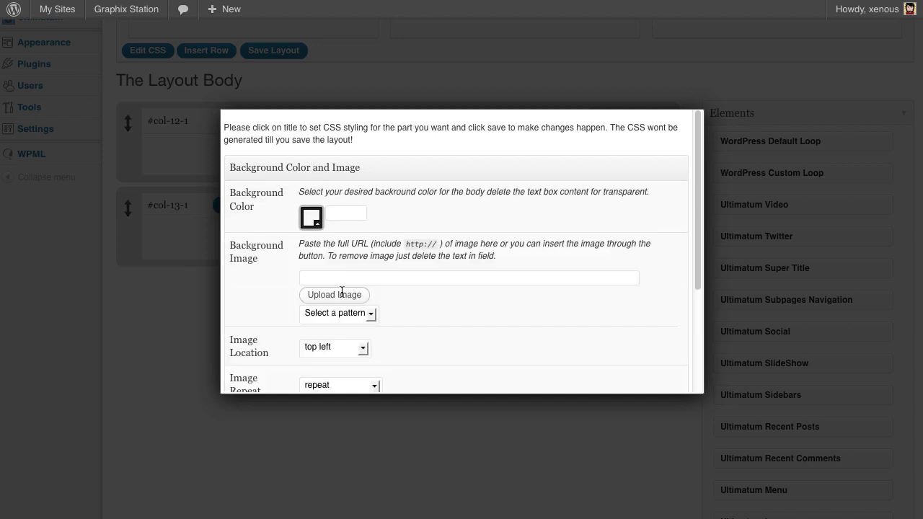
- Set the container background to subfooterblur.png at top center with no repeat, and save
click(341, 294)
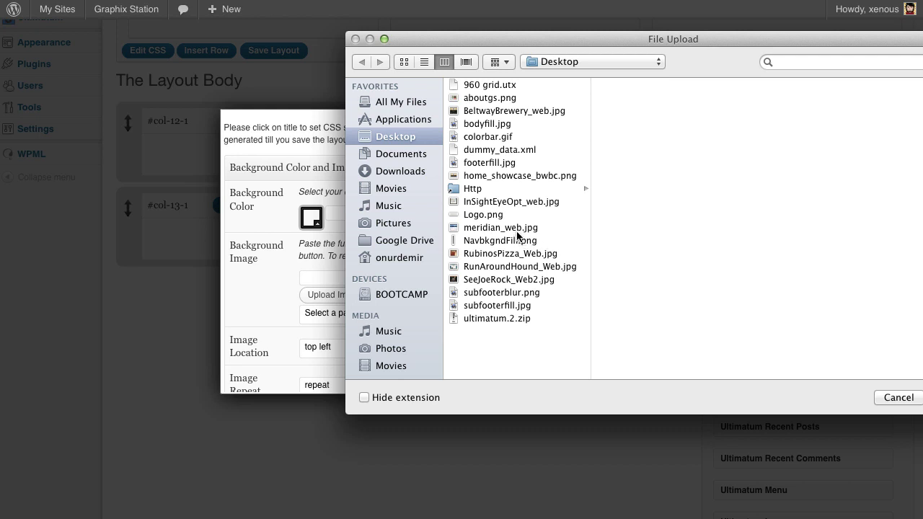
click(513, 293)
key(Return)
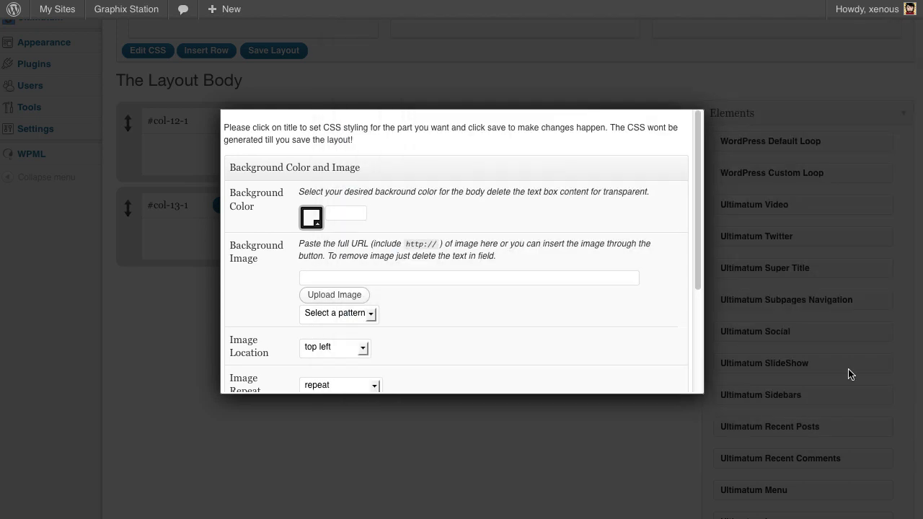
click(357, 348)
click(342, 393)
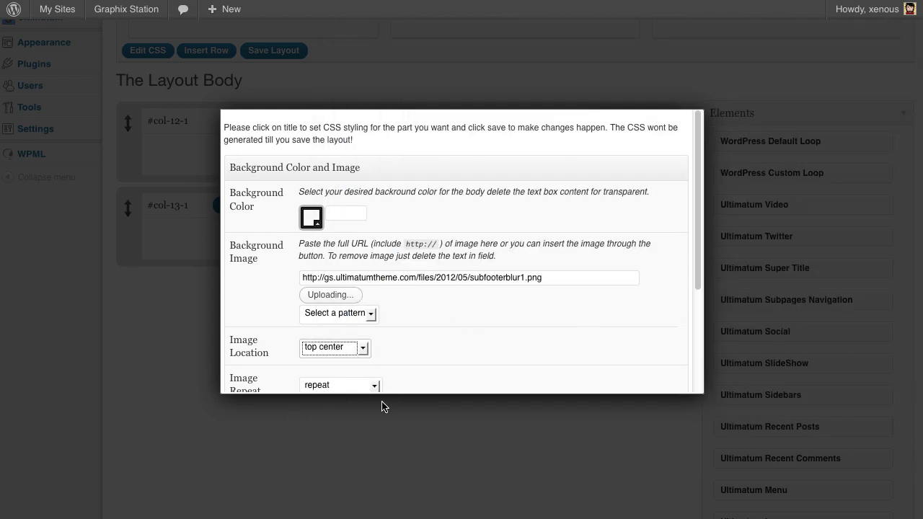
click(375, 387)
click(358, 445)
key(Down)
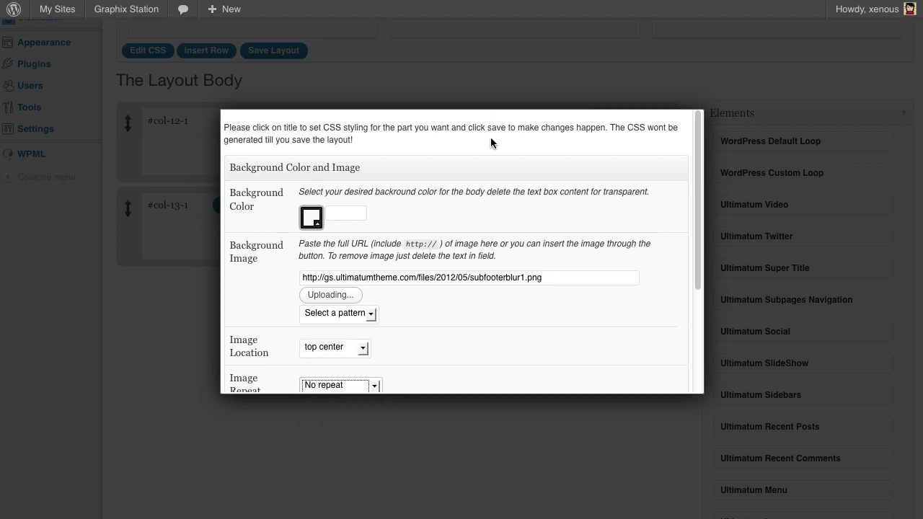
click(486, 161)
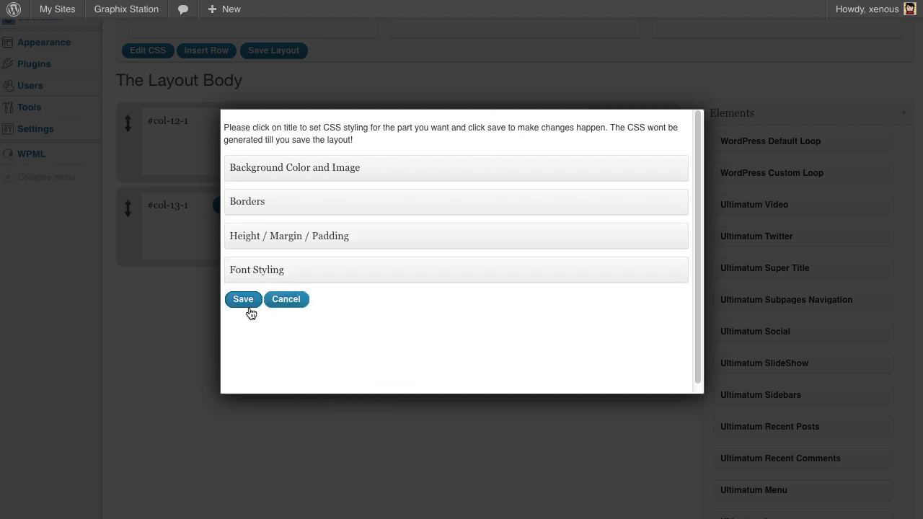
click(250, 303)
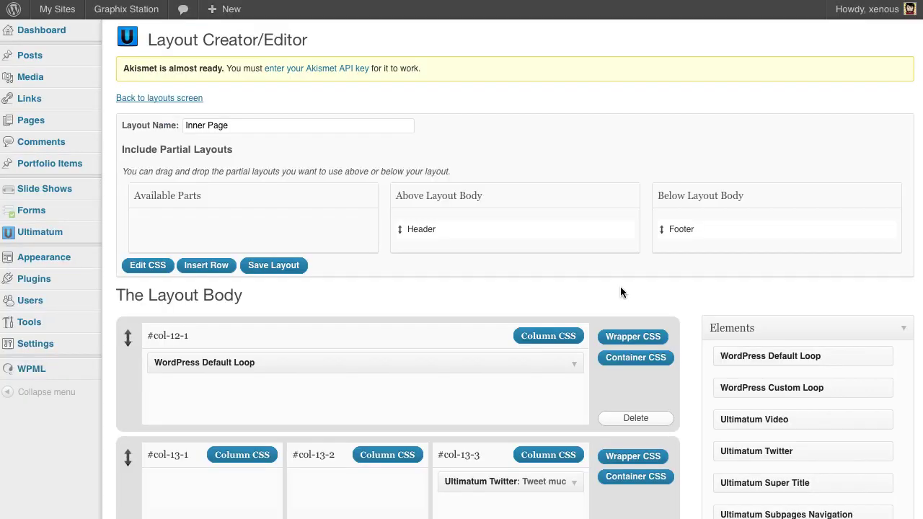
- Give the second row's container a top padding of 20 px and save
scroll(637, 339, down, 3)
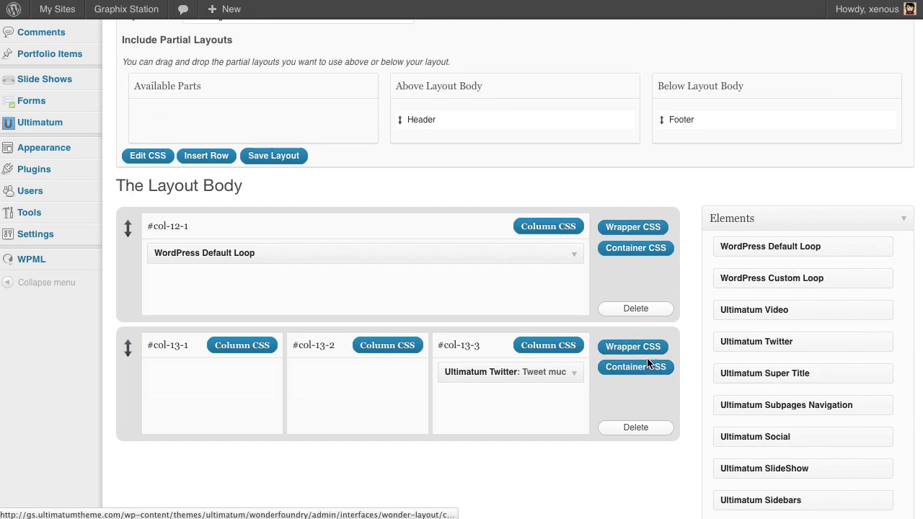
click(640, 368)
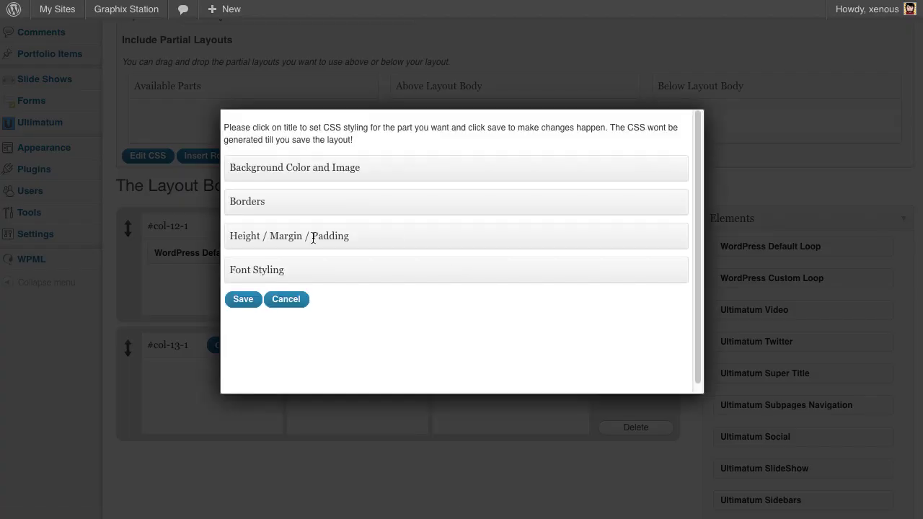
click(302, 238)
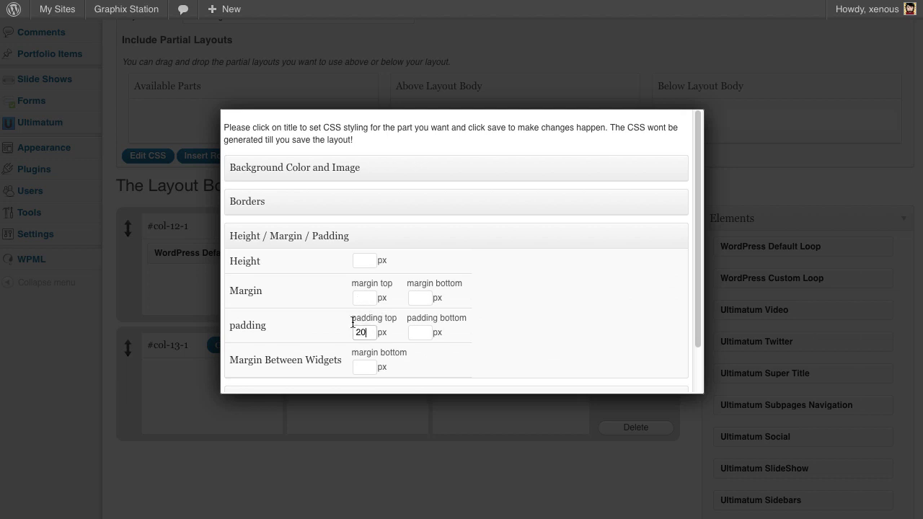
click(352, 323)
text(20)
scroll(352, 322, down, 1)
click(243, 383)
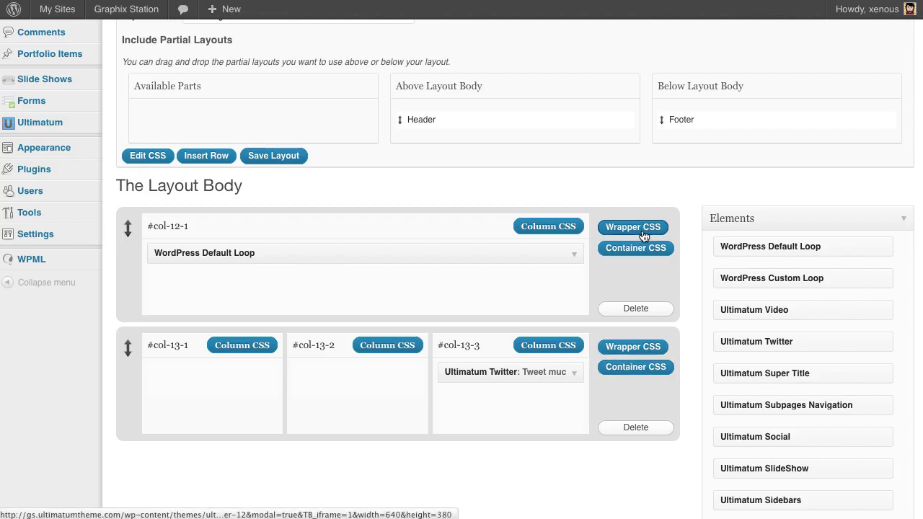
- Give the first row's wrapper a top padding of 30 px and save
click(641, 228)
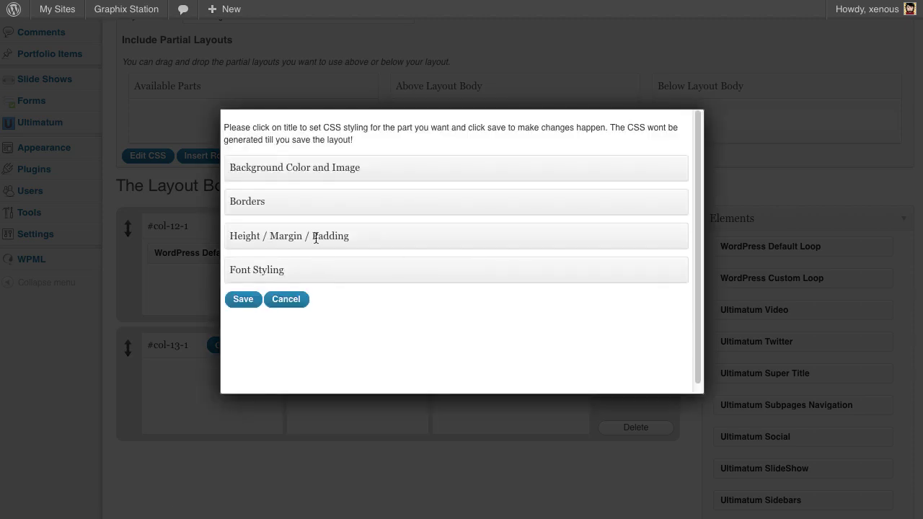
click(315, 238)
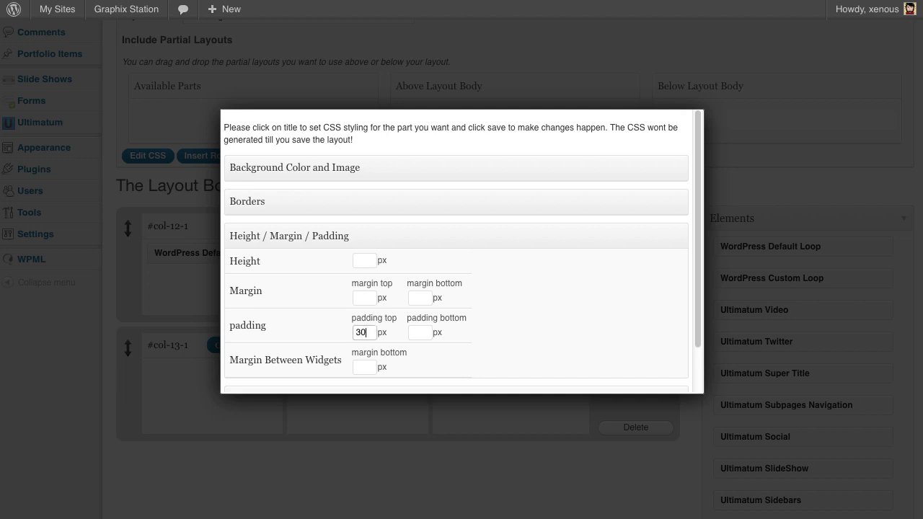
scroll(248, 361, down, 1)
click(245, 383)
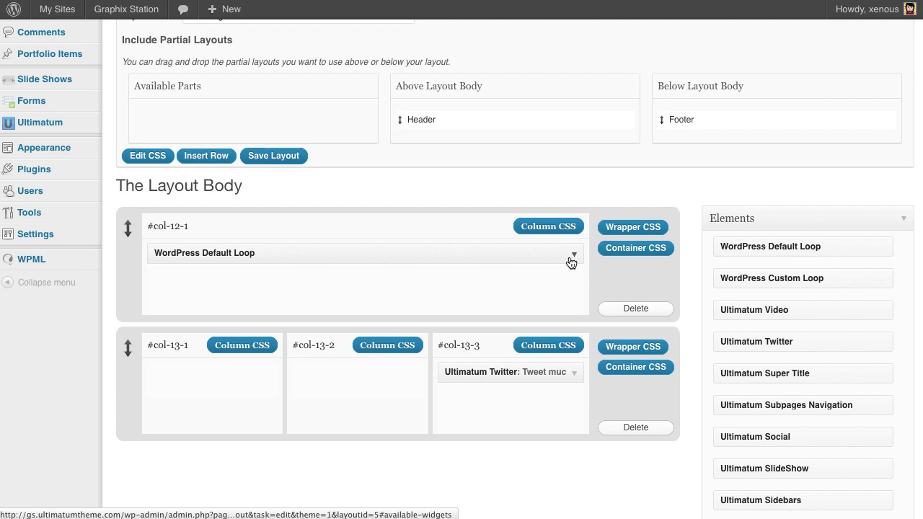
- Turn the Default Loop's post Title ON, save the widget, then save the Inner Page layout
click(571, 260)
click(225, 318)
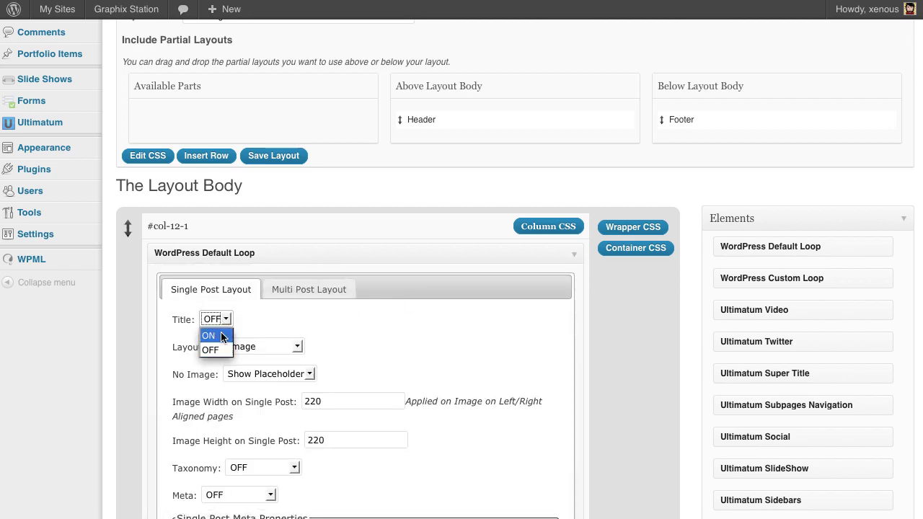
click(209, 336)
scroll(579, 370, down, 4)
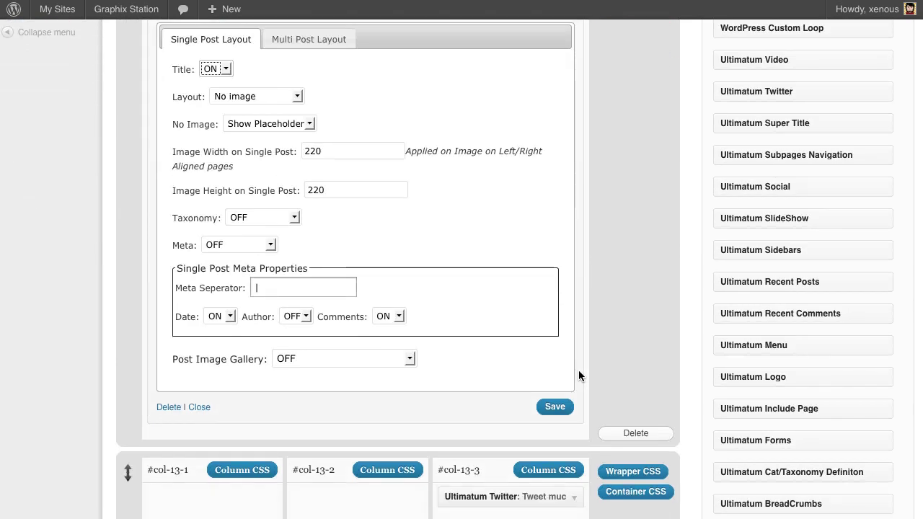
click(554, 408)
scroll(457, 292, up, 5)
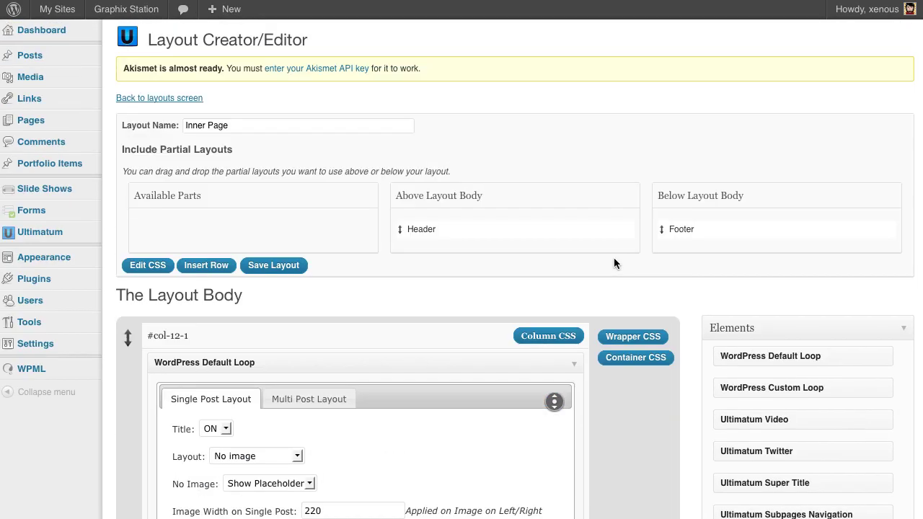
scroll(611, 364, down, 5)
click(553, 443)
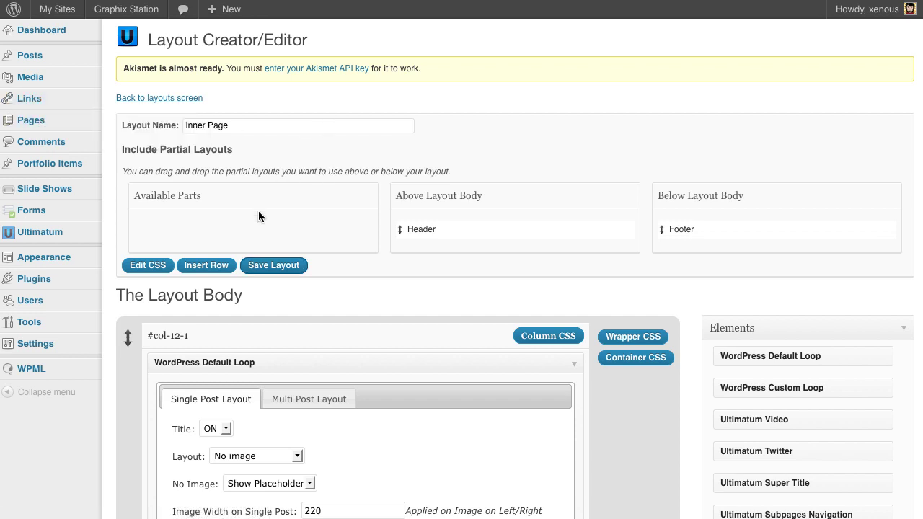
click(290, 266)
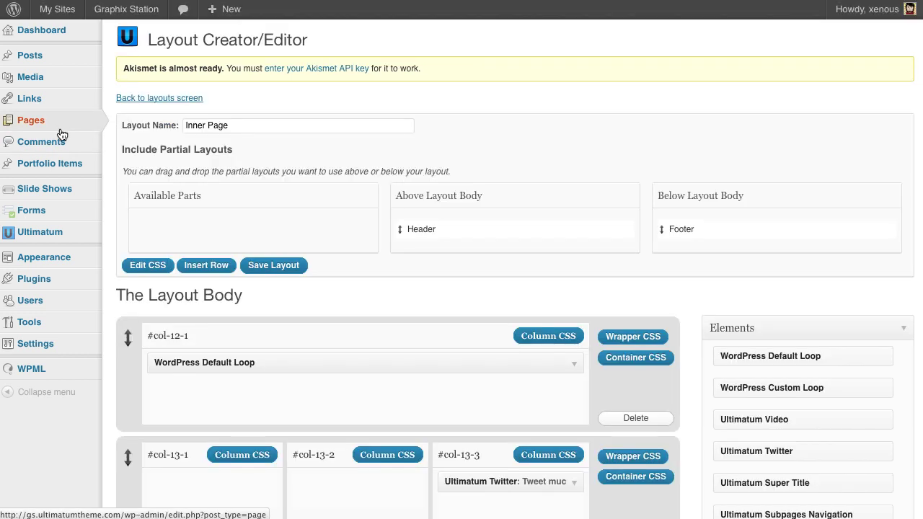
- Rename the About Us page to 'About Me.' using its body heading
mouse_move(80, 125)
click(170, 126)
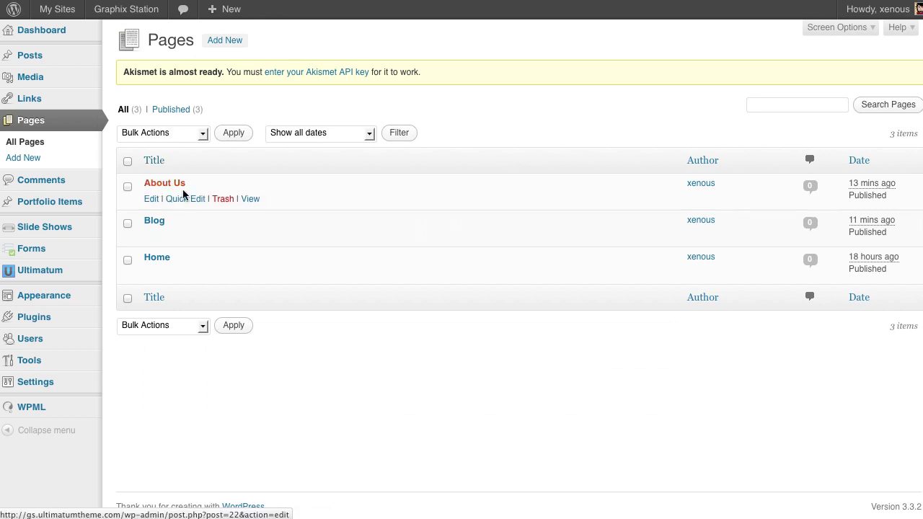
click(159, 186)
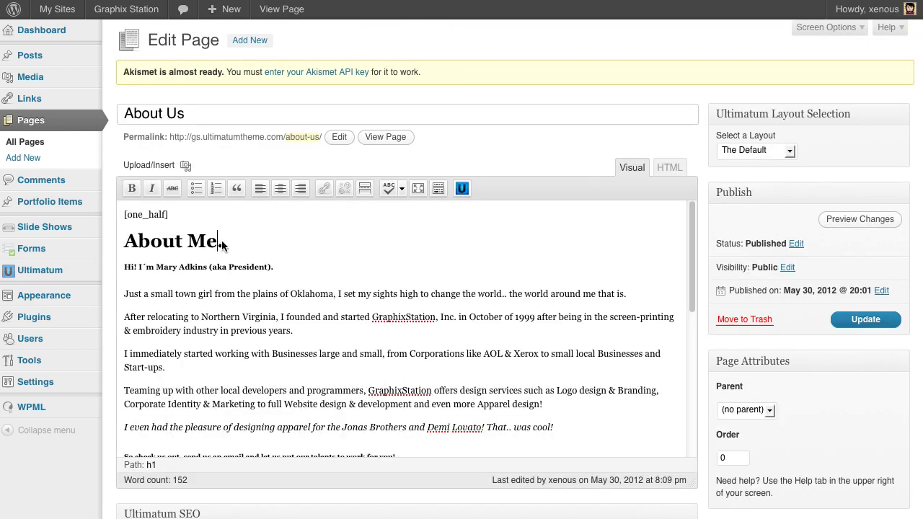
drag(225, 240, 108, 246)
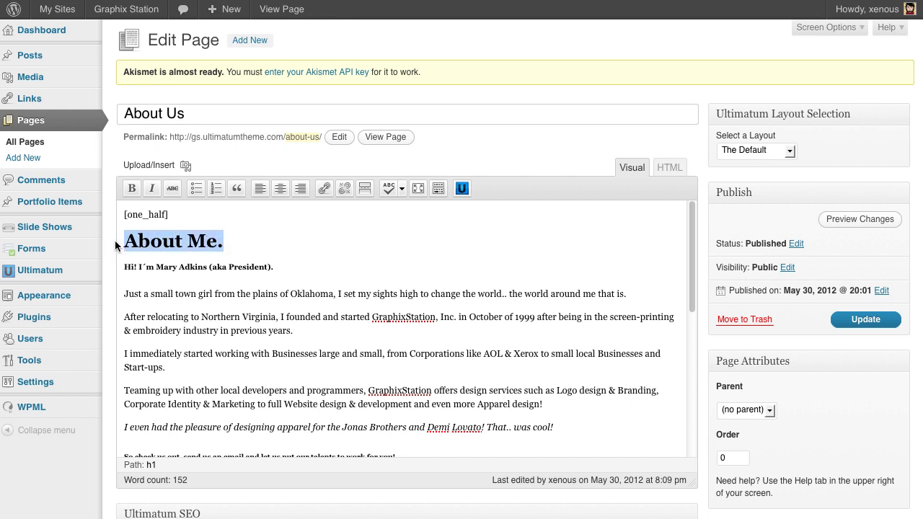
triple_click(211, 114)
text(About Me.)
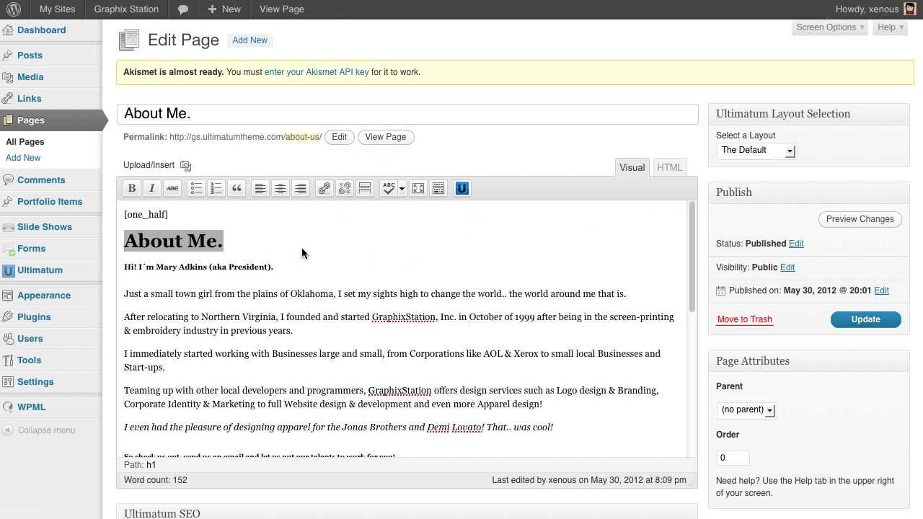
- Delete the duplicate heading and stray &nbsp; line, update the page, and view it
triple_click(228, 240)
key(BackSpace)
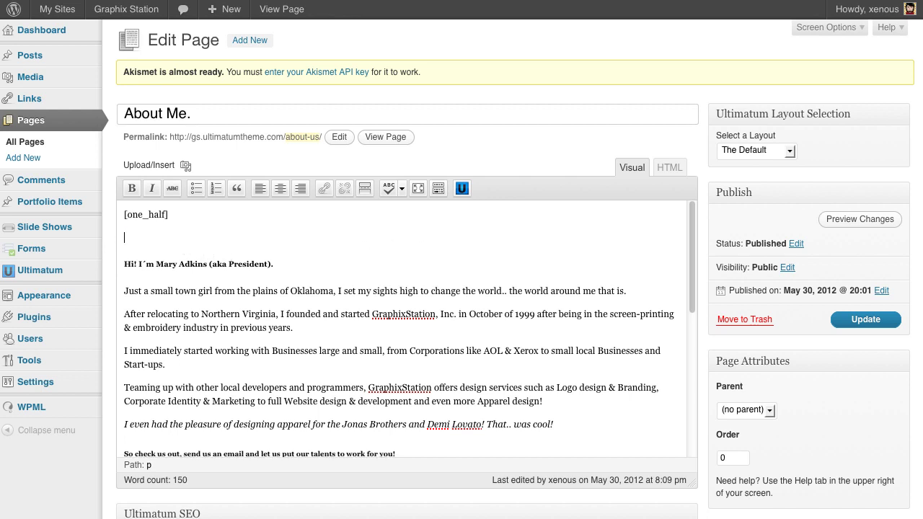
click(666, 172)
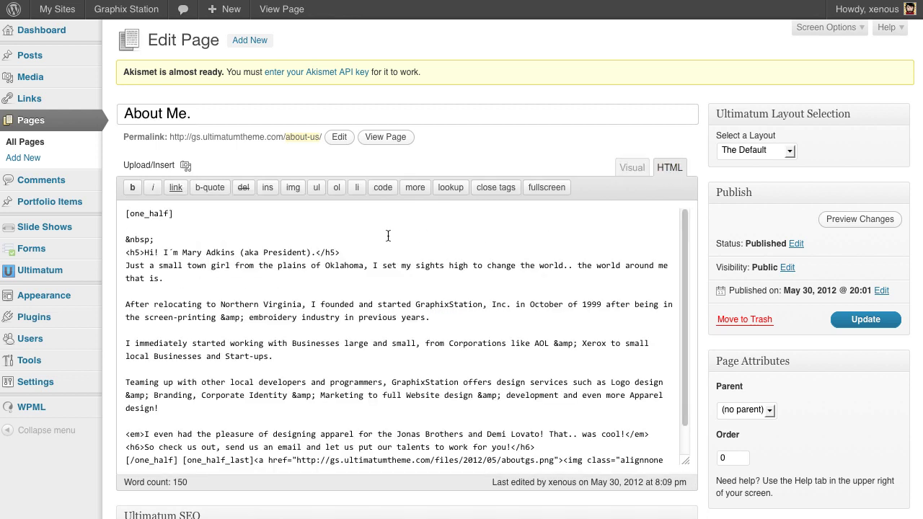
drag(178, 238, 111, 232)
key(BackSpace)
click(865, 319)
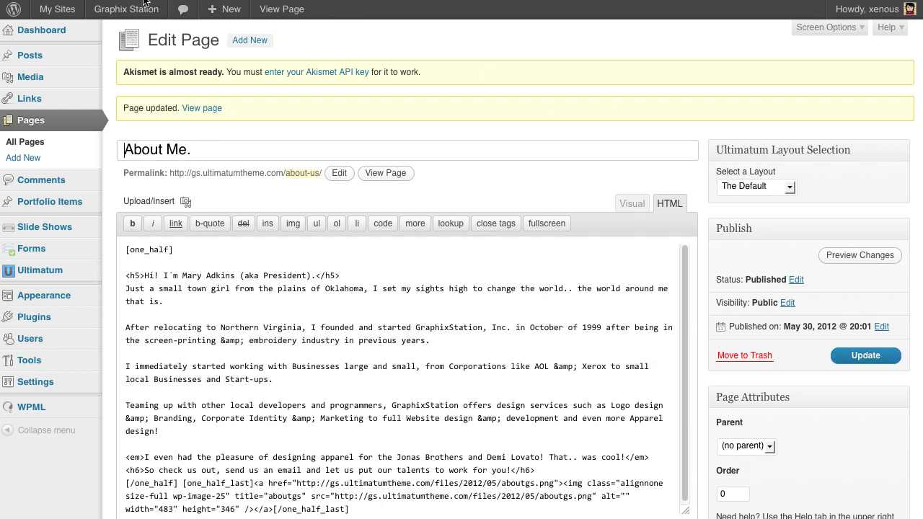
click(202, 107)
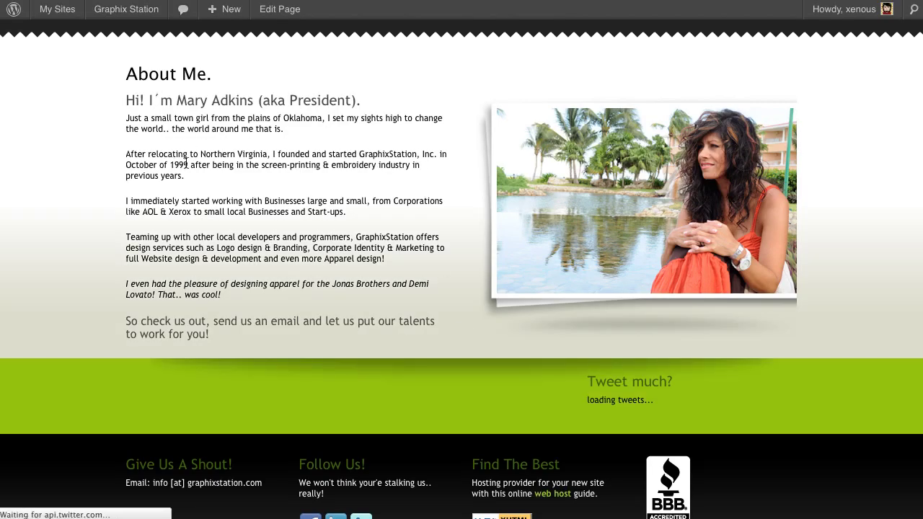
- Scroll through the live About Me. page
scroll(524, 305, down, 4)
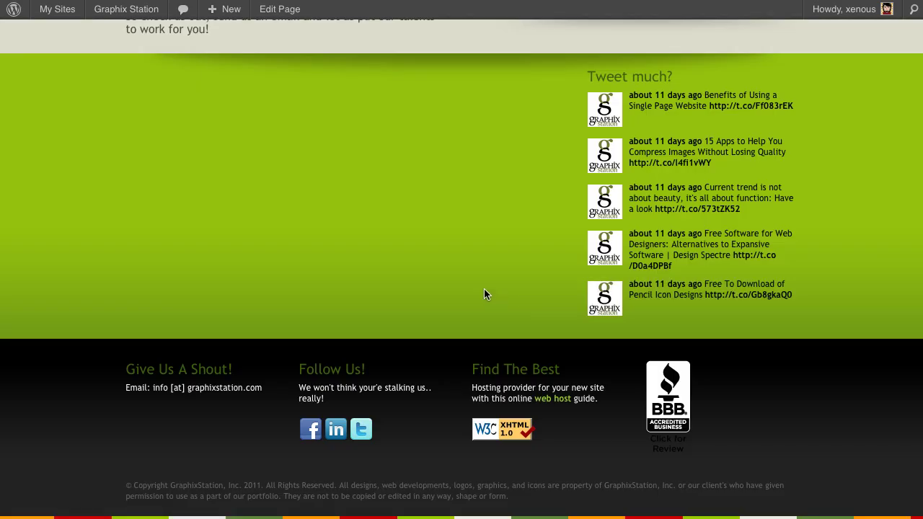
scroll(483, 288, up, 6)
scroll(486, 295, down, 5)
scroll(437, 223, up, 5)
- Browse the Blog listing, then the Portfolio listing with Rubinos Pizza, See Joe Rock and Meridian
click(493, 40)
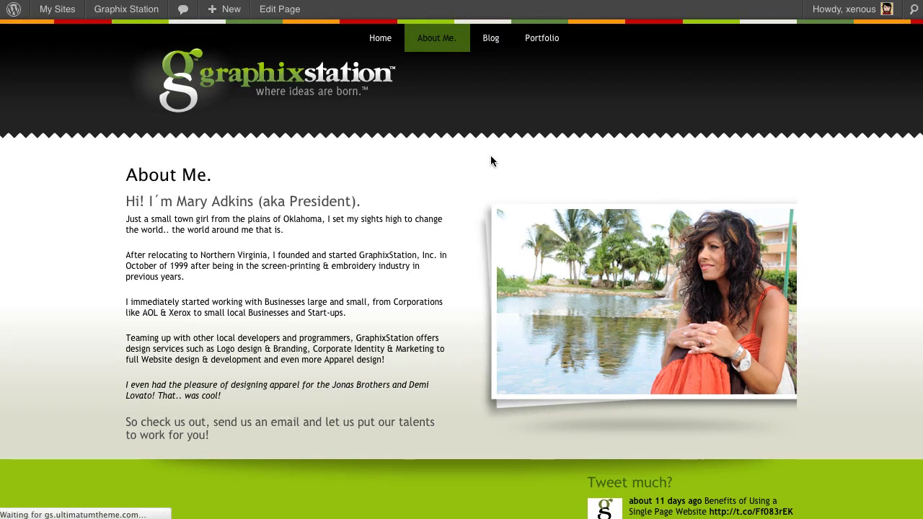
scroll(476, 177, down, 4)
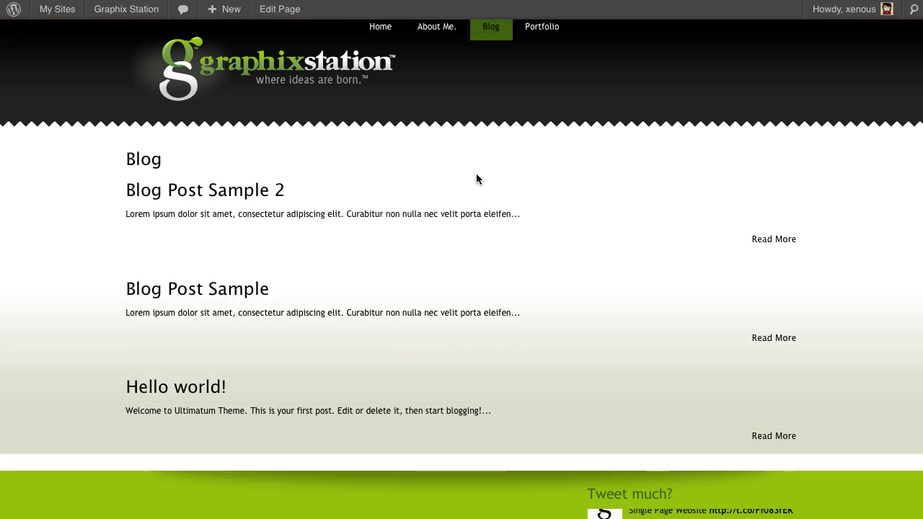
scroll(478, 180, up, 4)
scroll(475, 175, up, 3)
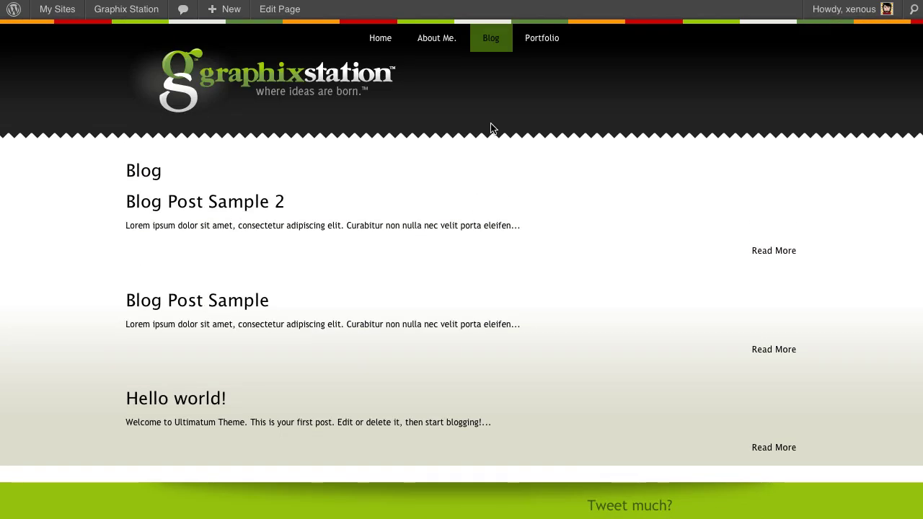
click(540, 38)
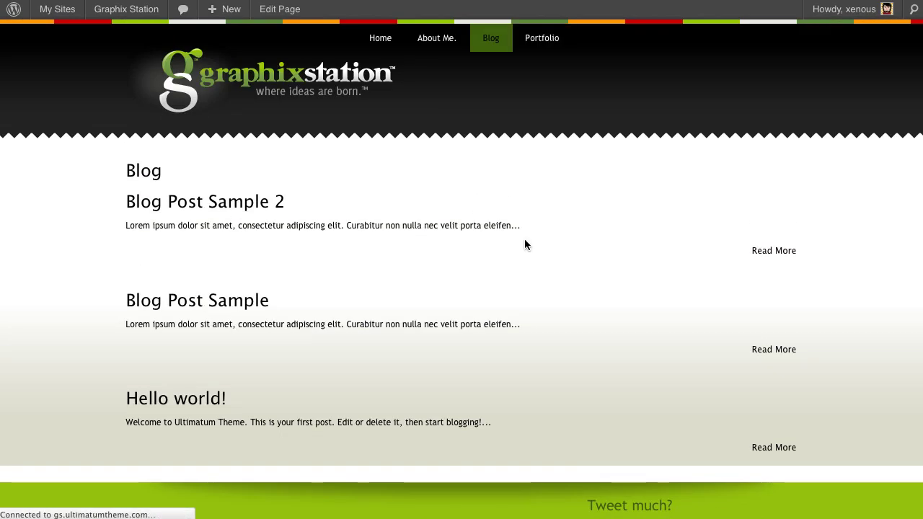
scroll(525, 242, down, 1)
scroll(524, 245, down, 5)
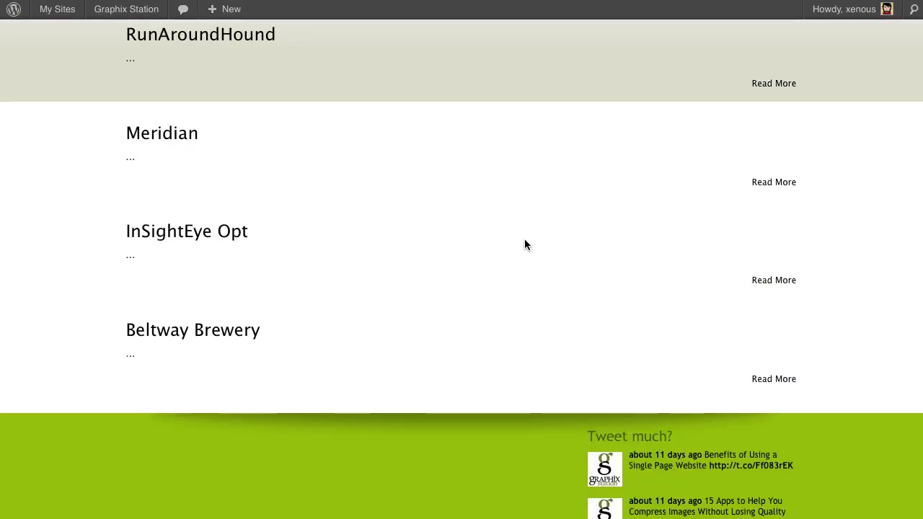
scroll(524, 246, up, 5)
scroll(524, 245, down, 4)
scroll(524, 245, up, 4)
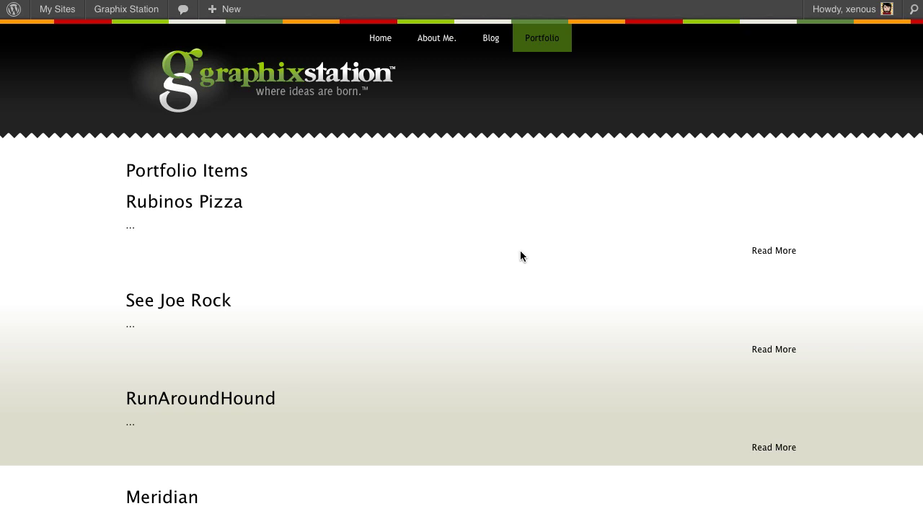
scroll(520, 250, down, 5)
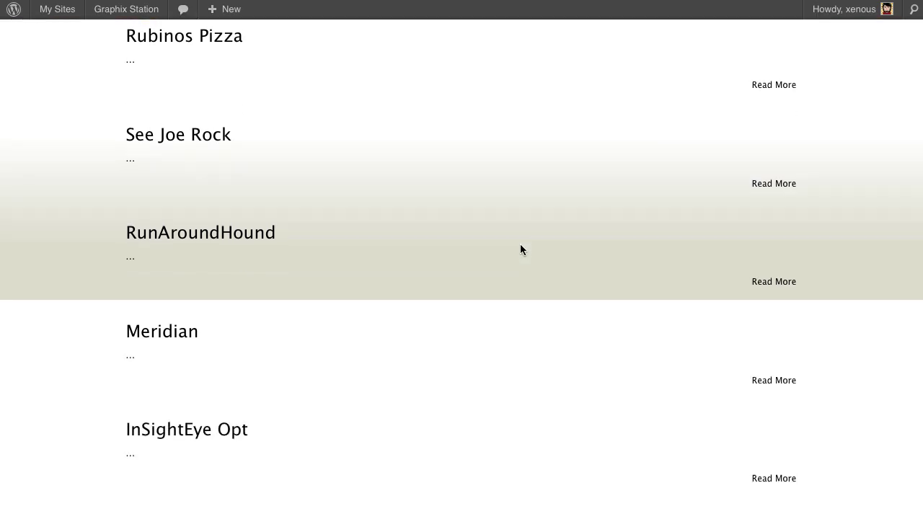
scroll(520, 247, up, 3)
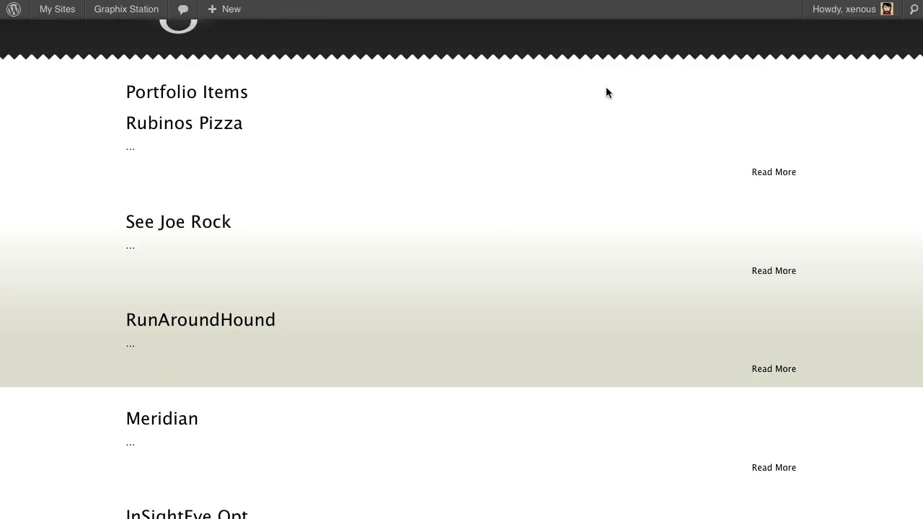
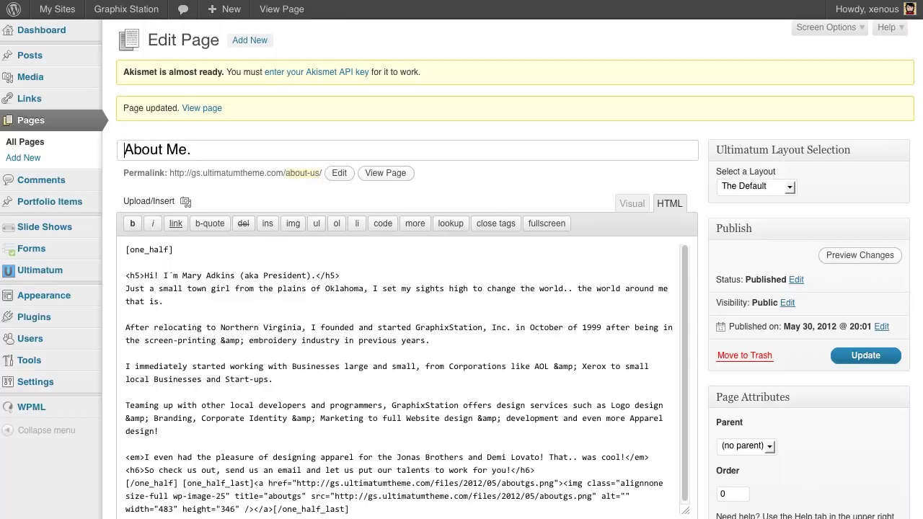
- From Ultimatum Templates, open GraphixStation's layouts and edit the Inner Page layout
mouse_move(40, 270)
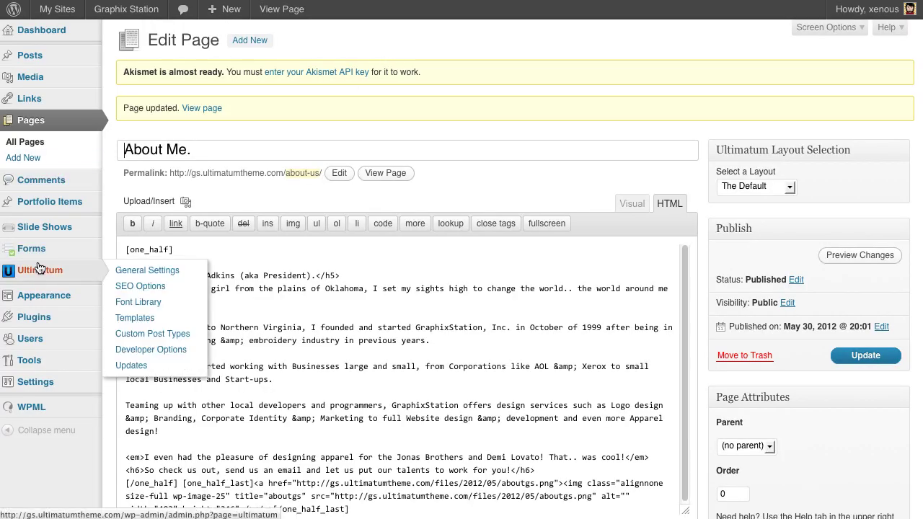
click(160, 318)
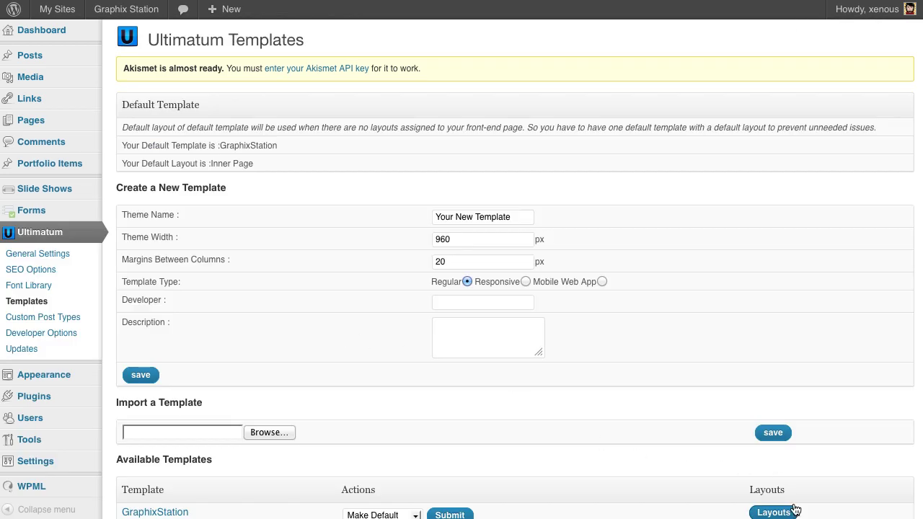
click(771, 512)
scroll(620, 354, down, 1)
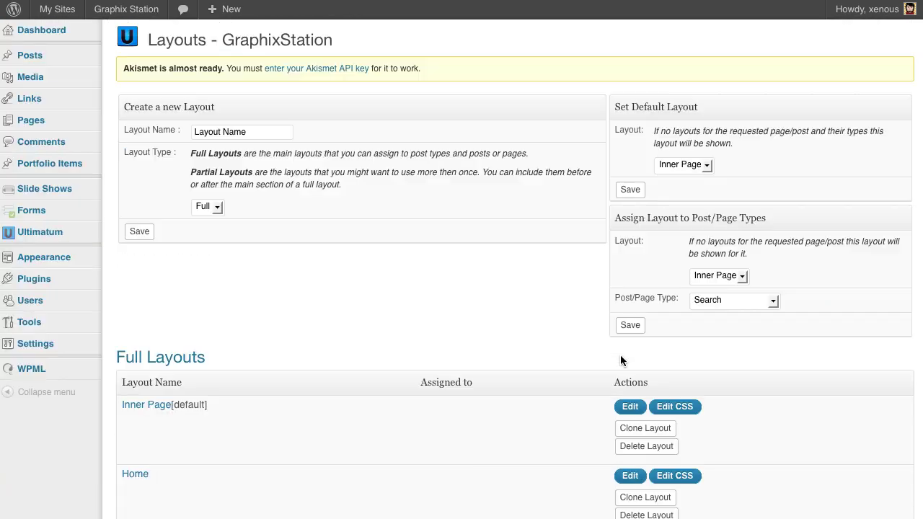
scroll(503, 351, down, 3)
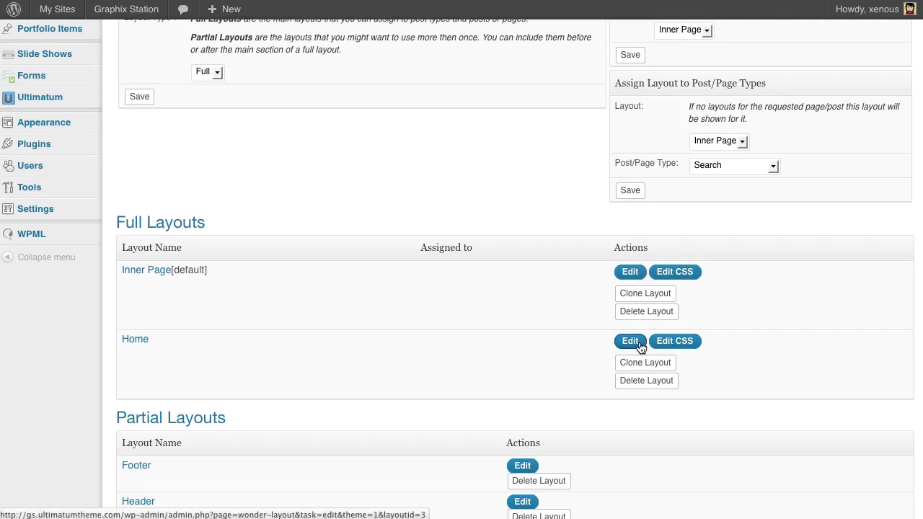
click(629, 272)
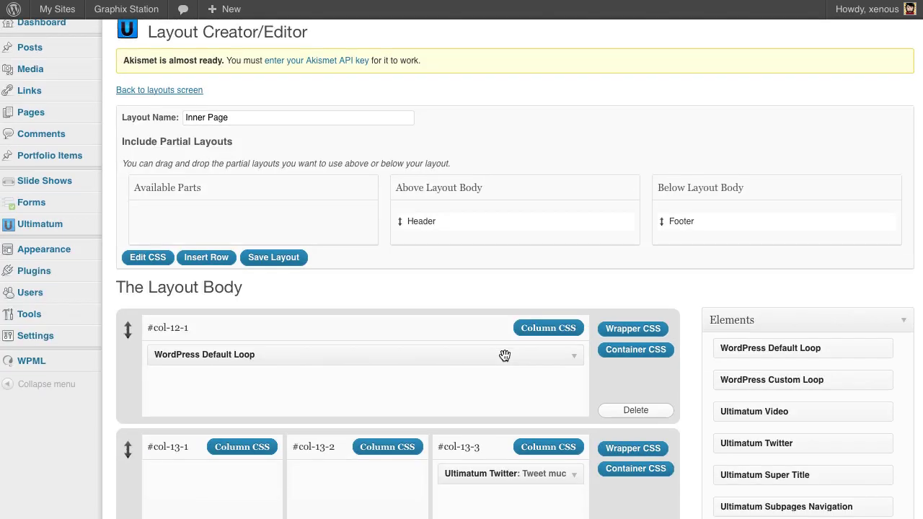
scroll(504, 356, down, 3)
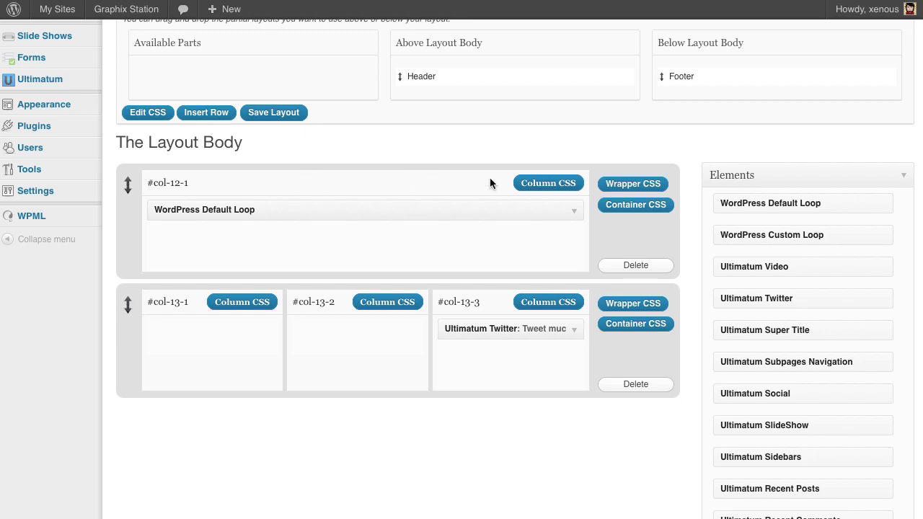
- Set the top row wrapper's background image location to bottom left and save the Inner Page layout
click(641, 184)
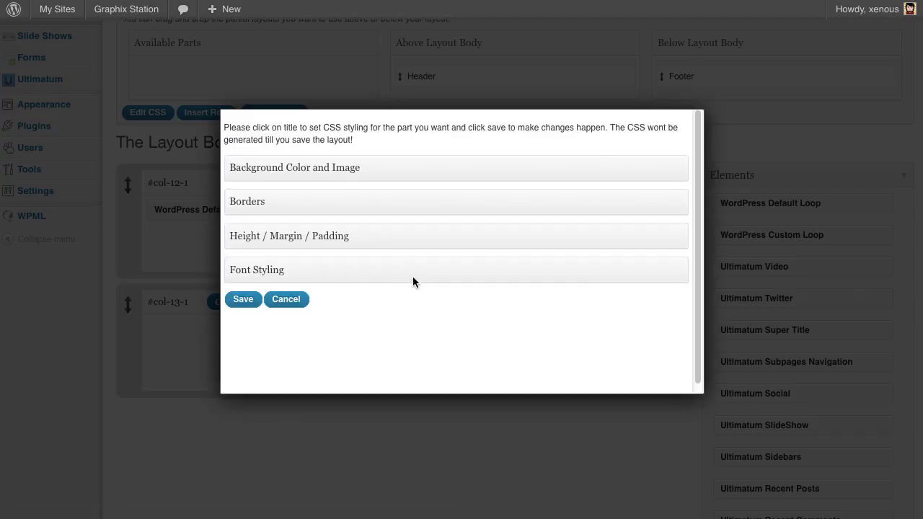
click(358, 167)
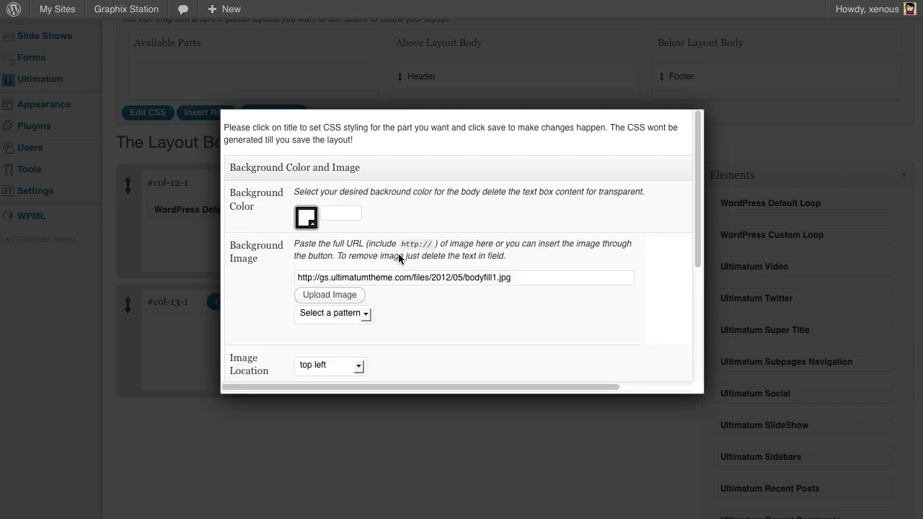
scroll(396, 287, down, 2)
click(355, 287)
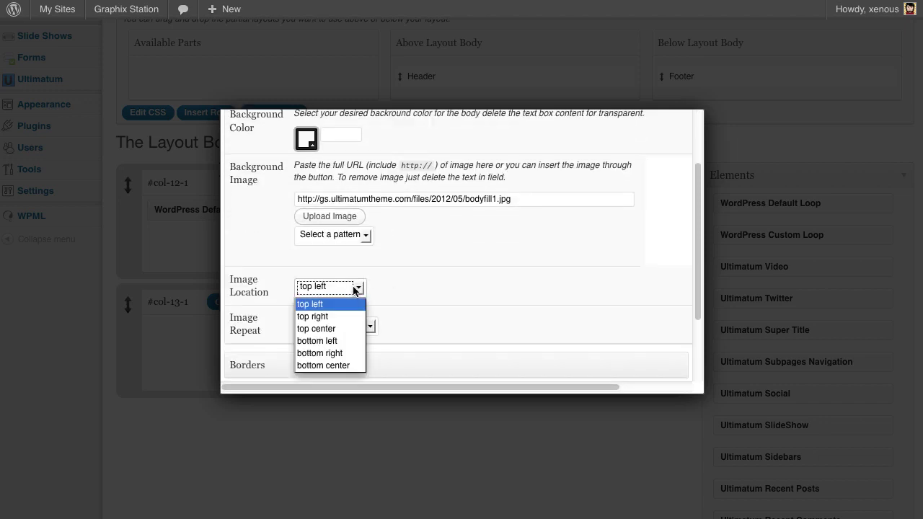
click(332, 341)
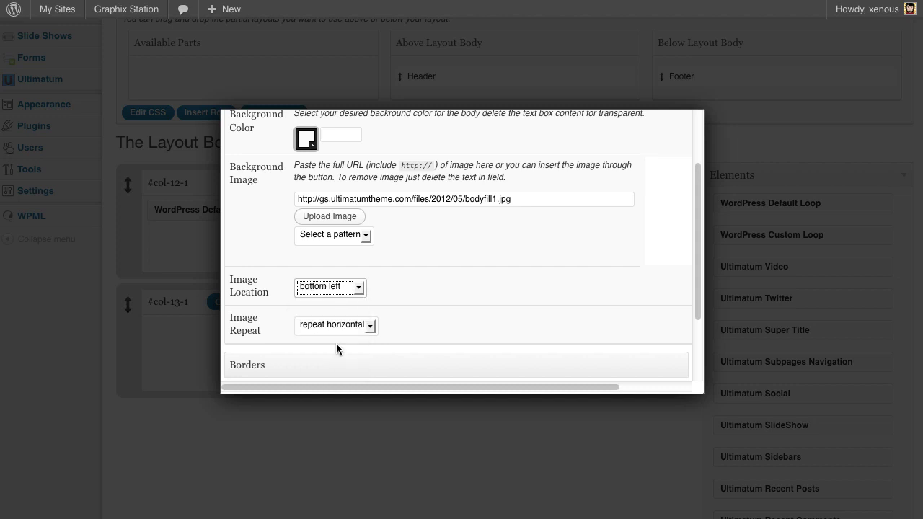
scroll(336, 349, down, 3)
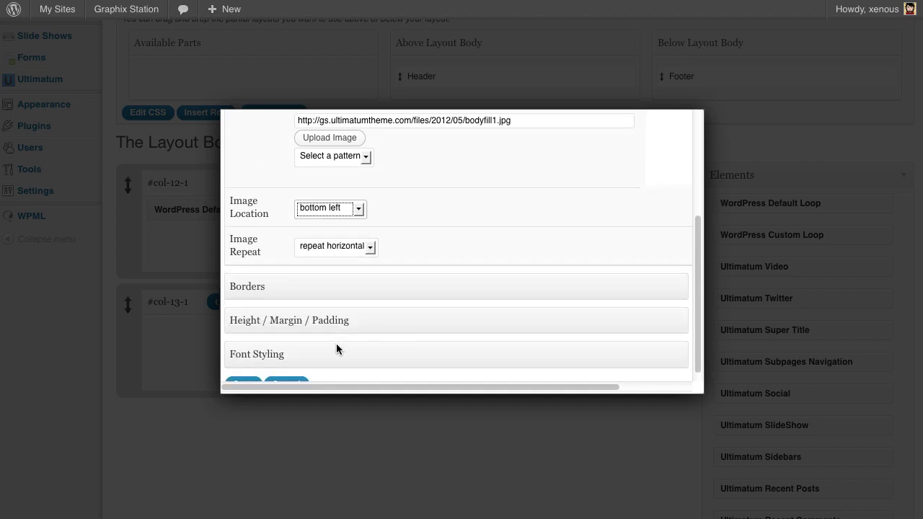
click(243, 373)
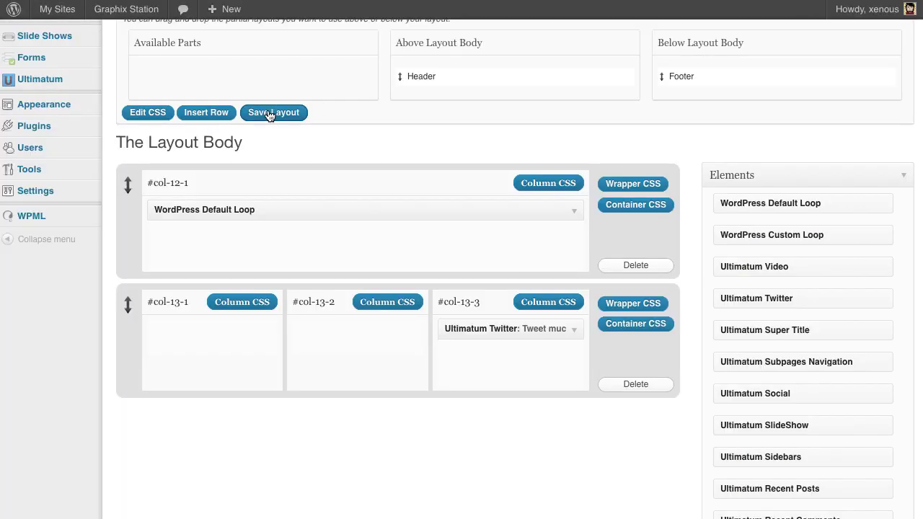
click(276, 113)
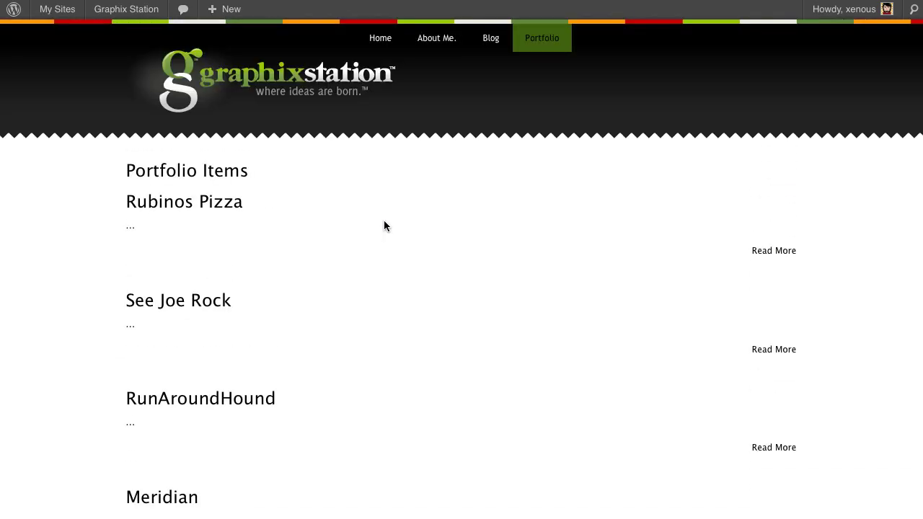
scroll(379, 288, down, 1)
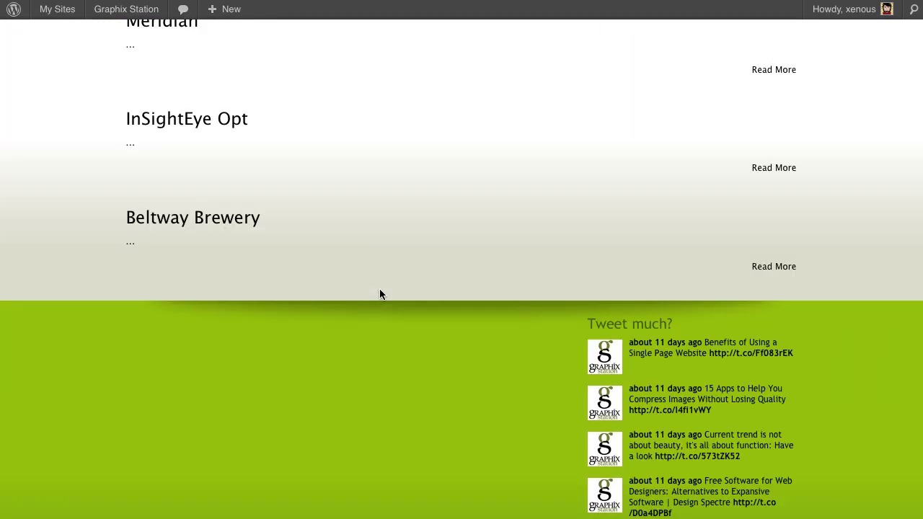
scroll(379, 288, up, 7)
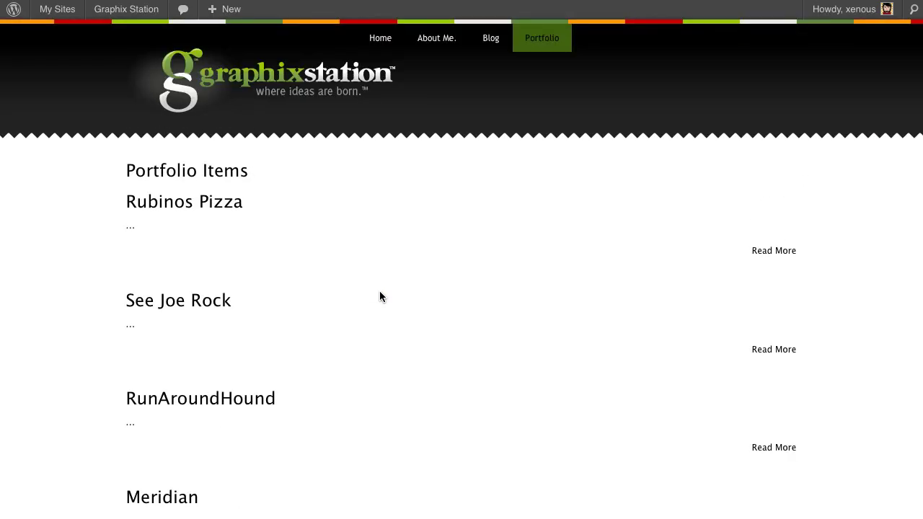
scroll(380, 296, down, 7)
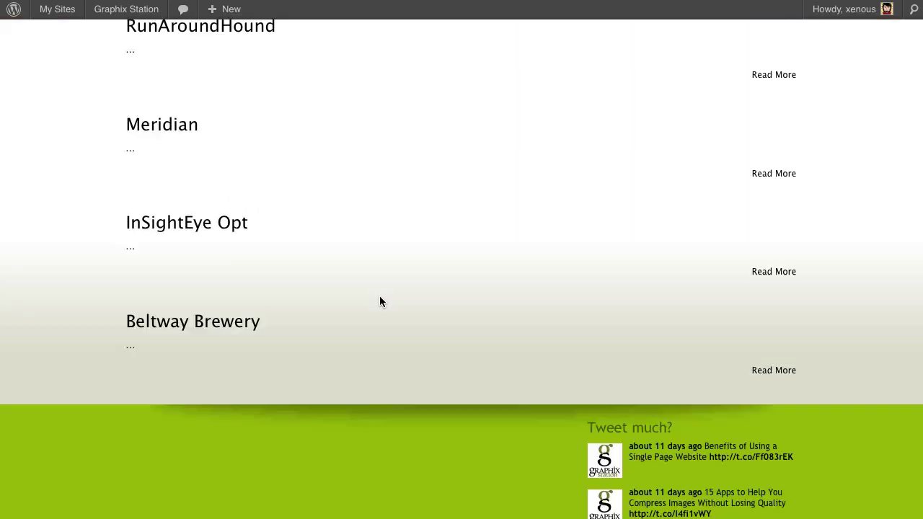
scroll(380, 296, down, 5)
scroll(380, 296, up, 3)
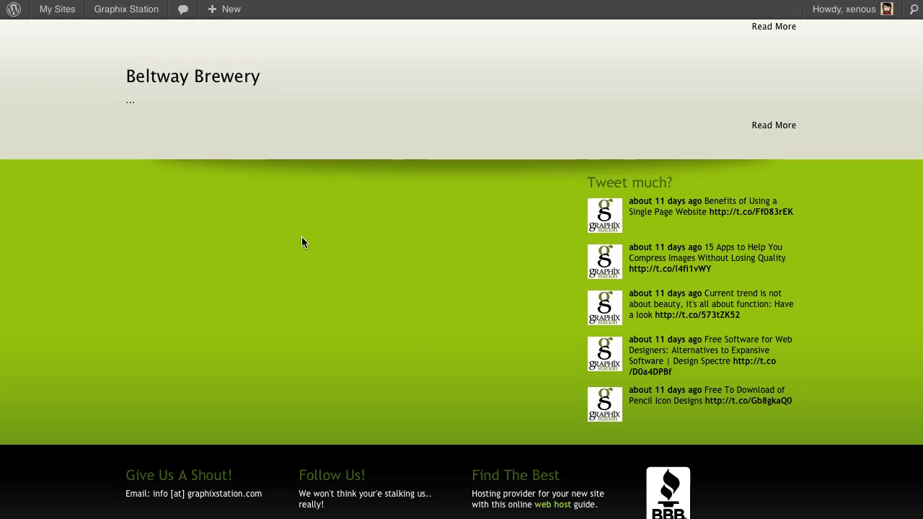
scroll(302, 241, up, 3)
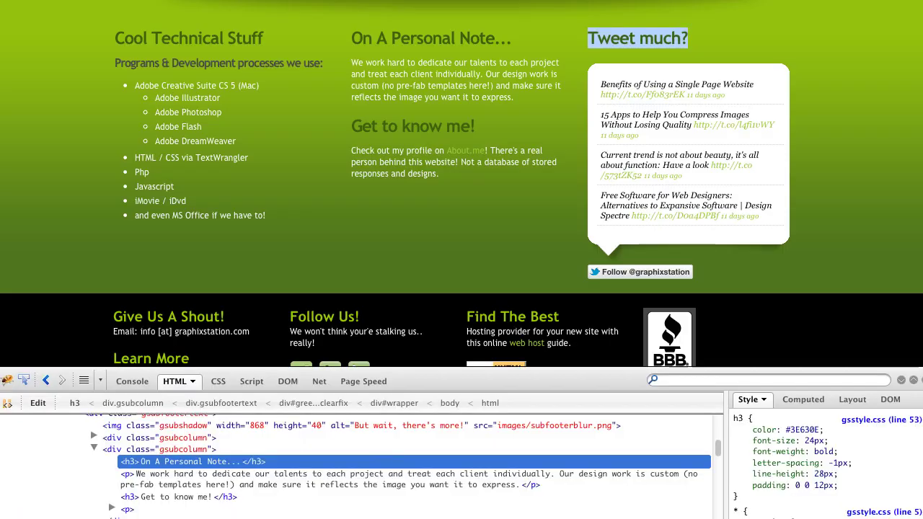
- View the HTML source of the selected Cool Technical Stuff footer text
drag(113, 34, 451, 176)
right_click(426, 153)
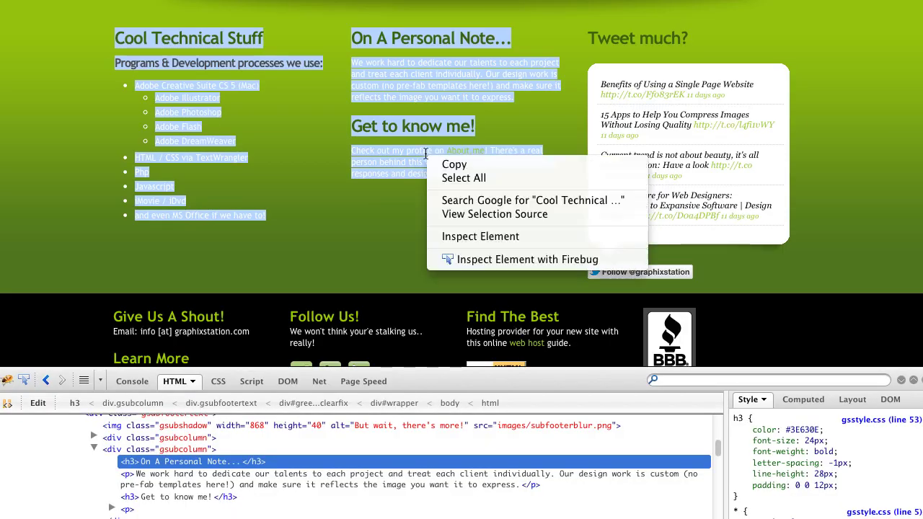
click(461, 214)
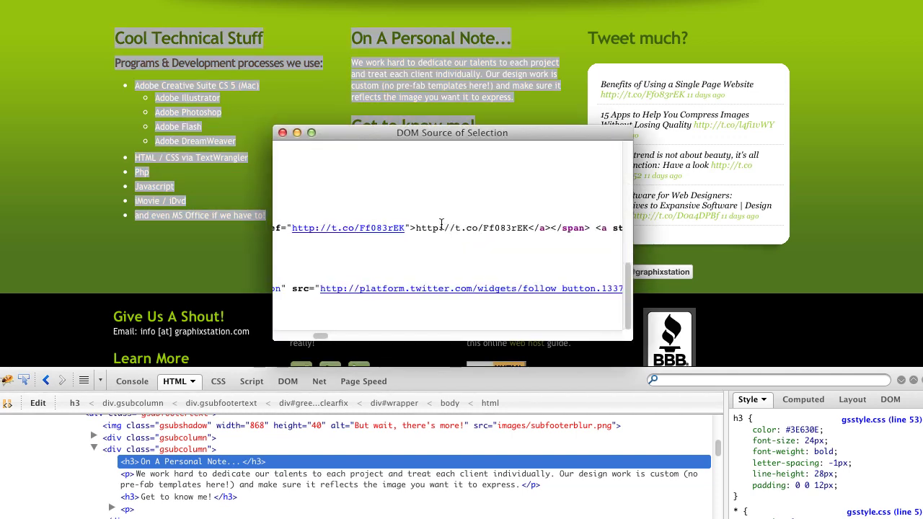
scroll(418, 224, left, 5)
scroll(418, 224, left, 5)
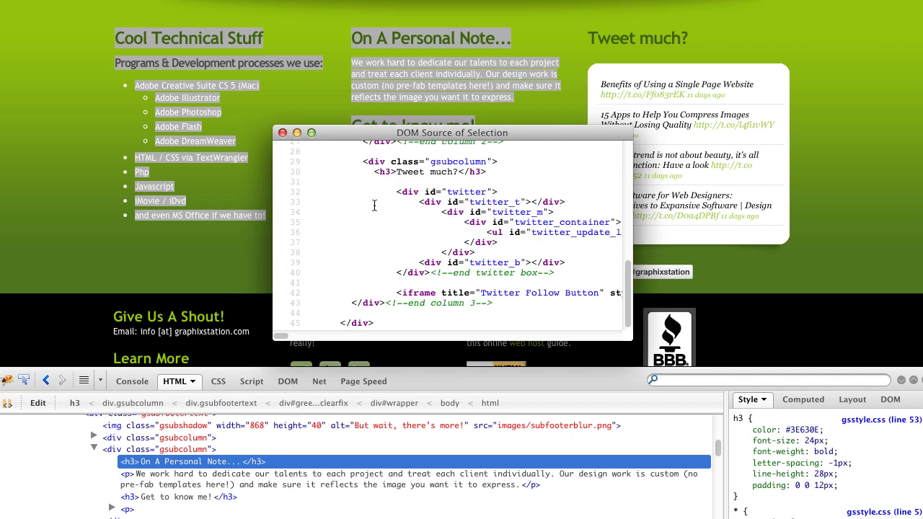
click(281, 134)
- Select the entire Cool Technical Stuff column and view its HTML source
drag(271, 218, 106, 41)
right_click(153, 43)
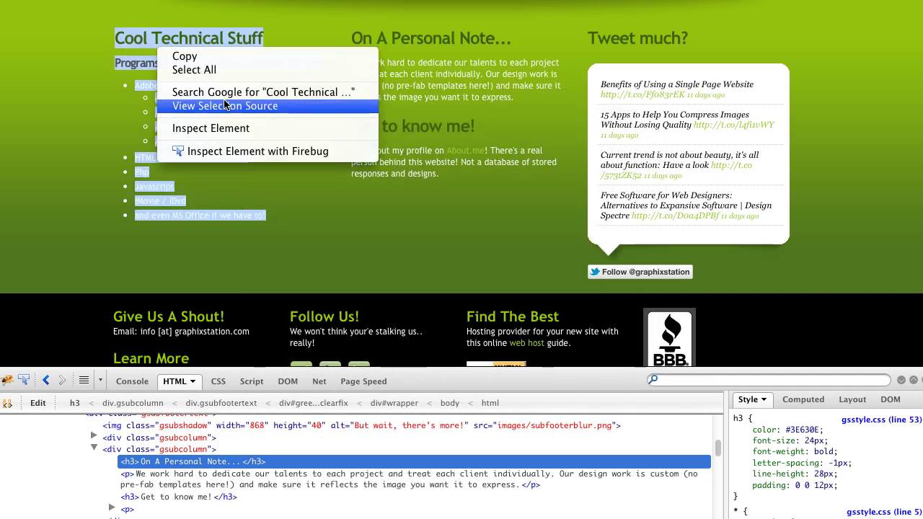
click(216, 102)
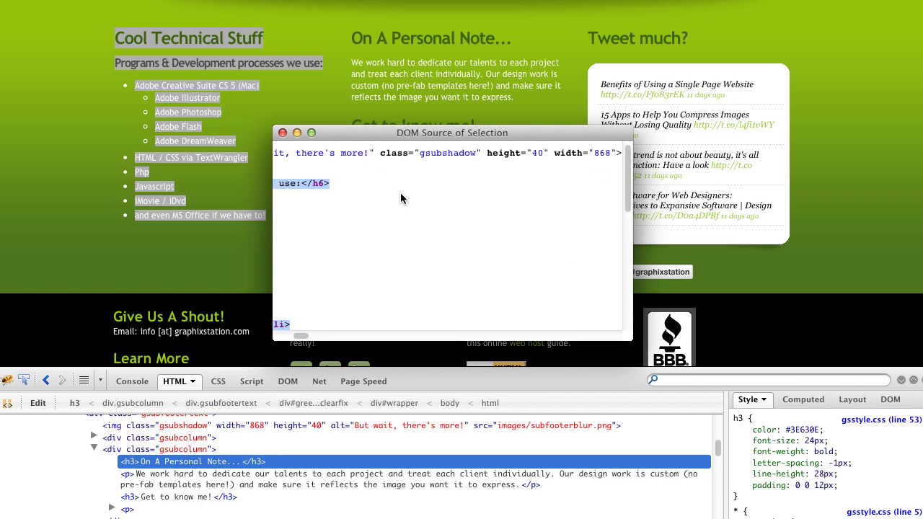
scroll(375, 189, left, 5)
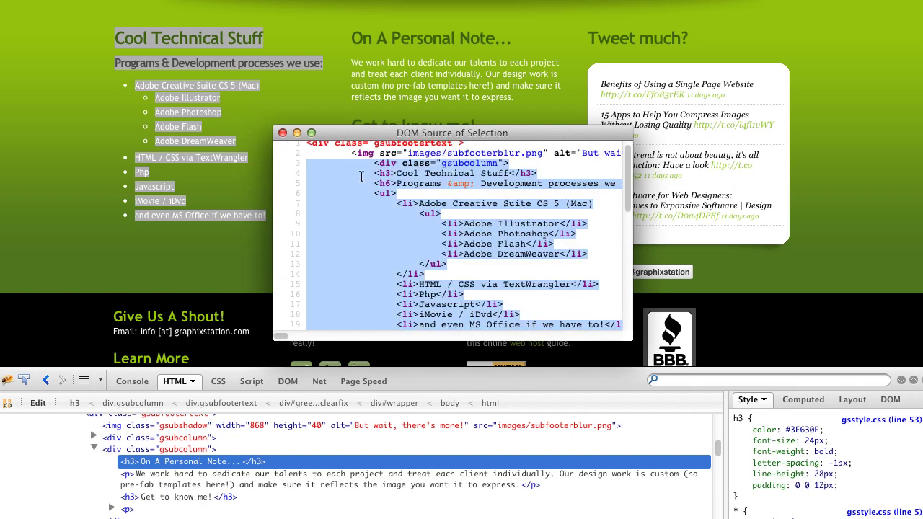
click(280, 133)
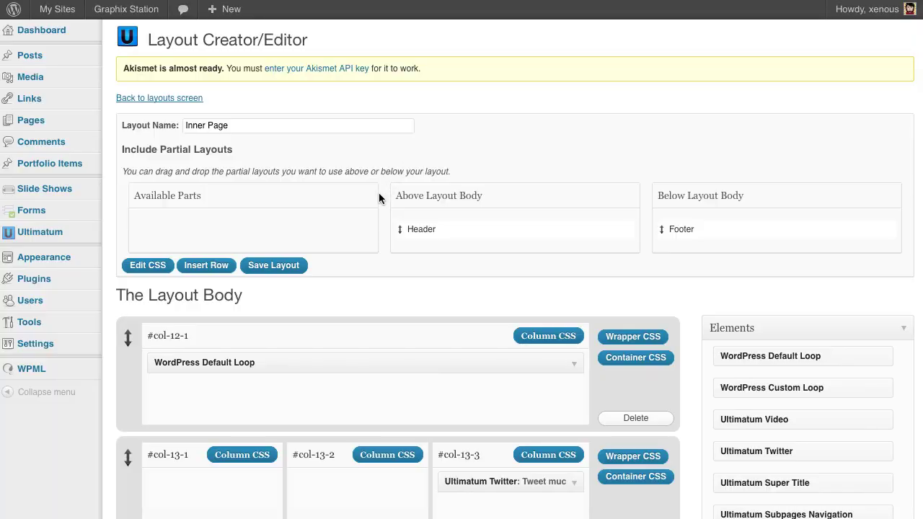
scroll(380, 199, down, 3)
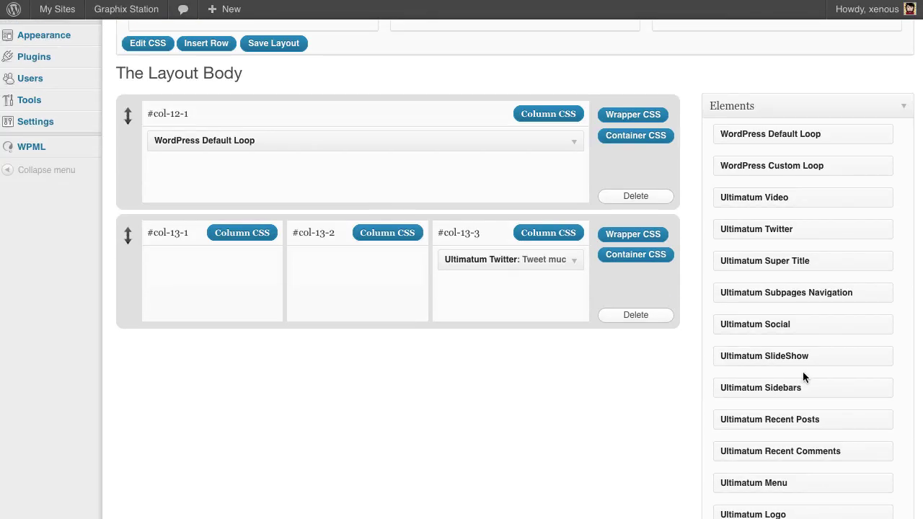
- Add a Text widget to column #col-13-1, paste the footer HTML, and remove the wrapper div line
scroll(794, 366, down, 3)
scroll(791, 397, down, 3)
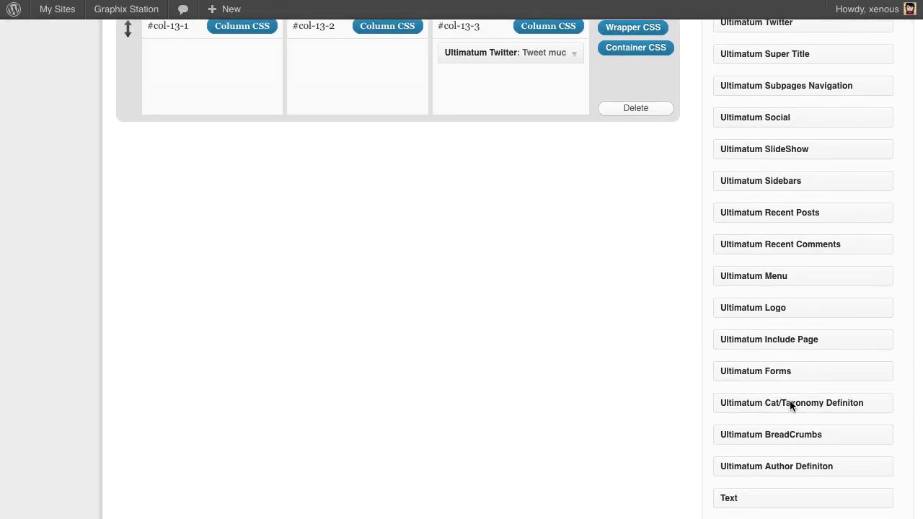
drag(761, 501, 191, 82)
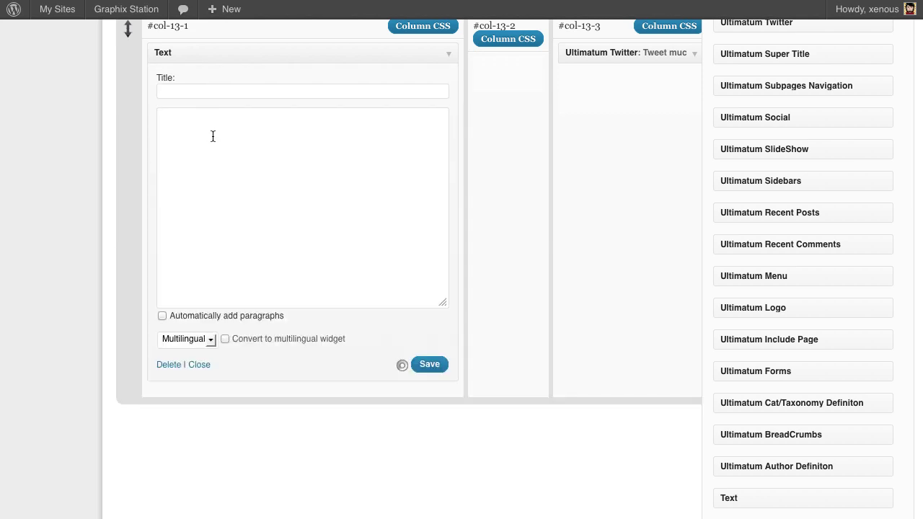
click(213, 136)
key(ctrl+v)
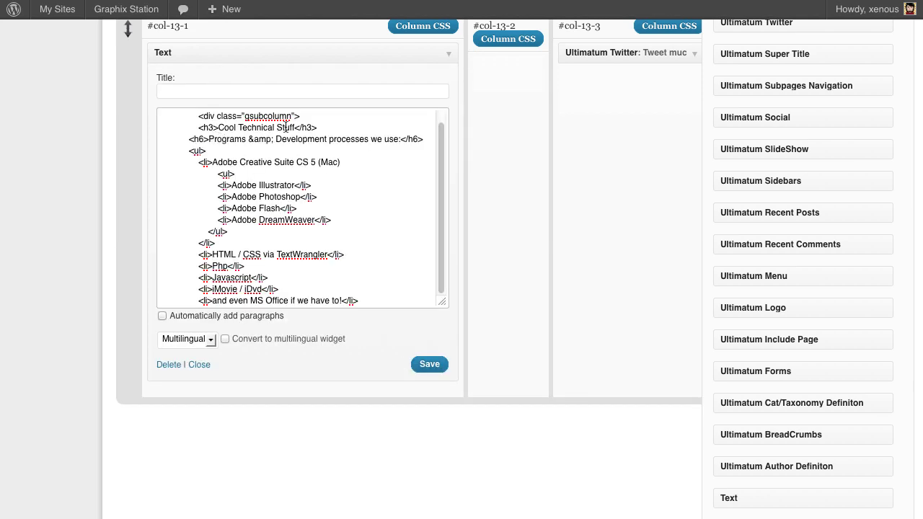
drag(304, 117, 39, 92)
key(BackSpace)
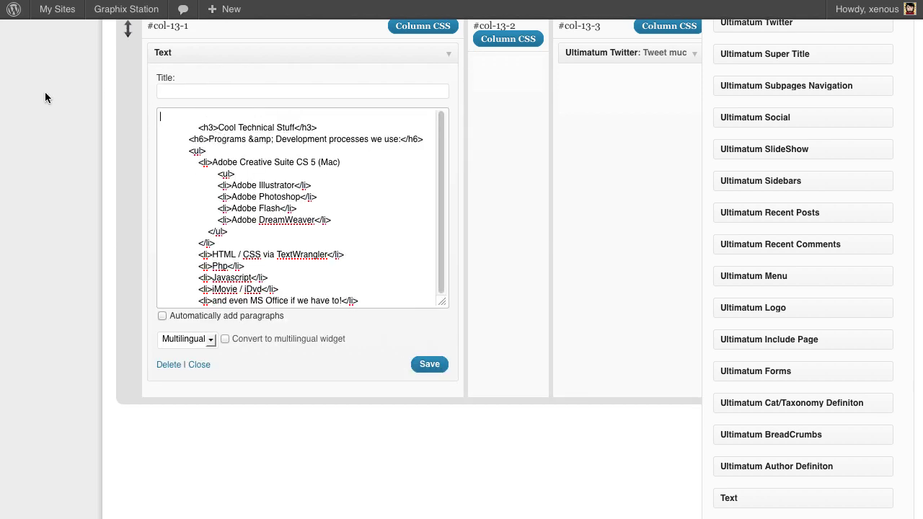
key(Delete)
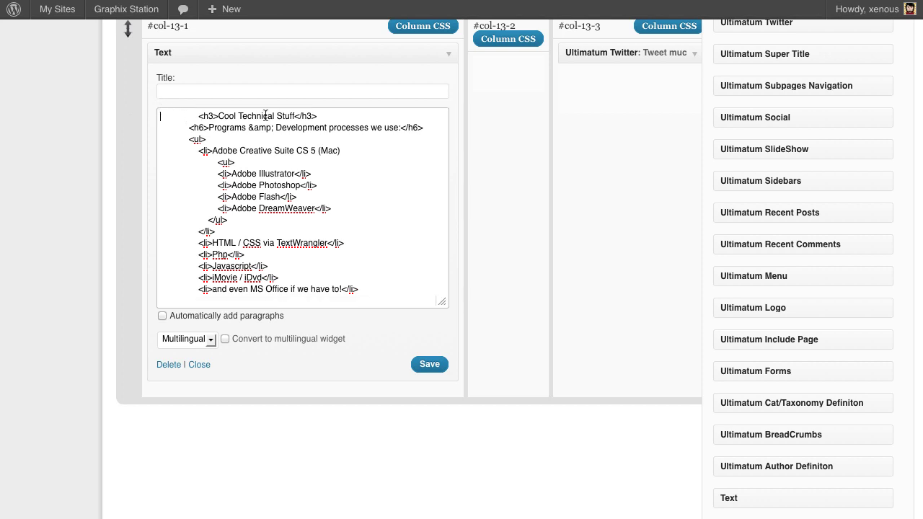
- Move 'Cool Technical Stuff' from the h3 into the widget title, delete the empty h3, and save
drag(294, 116, 219, 115)
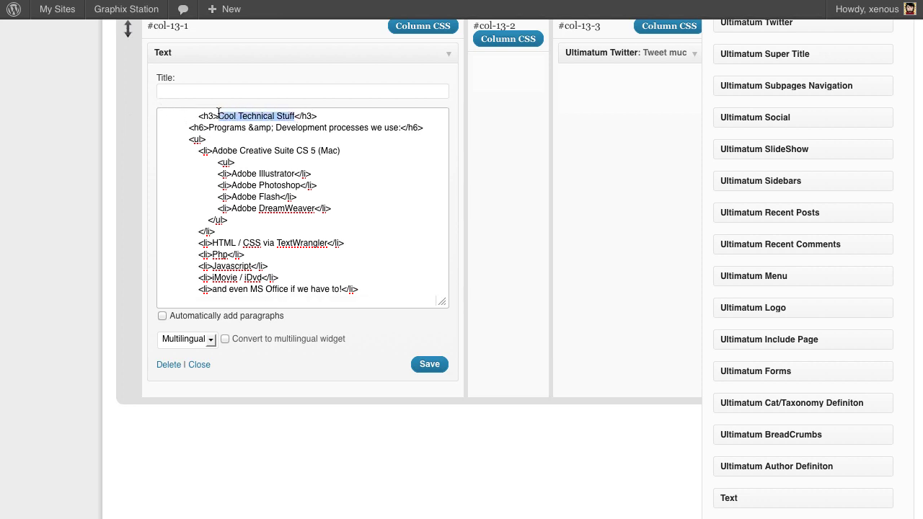
key(ctrl+x)
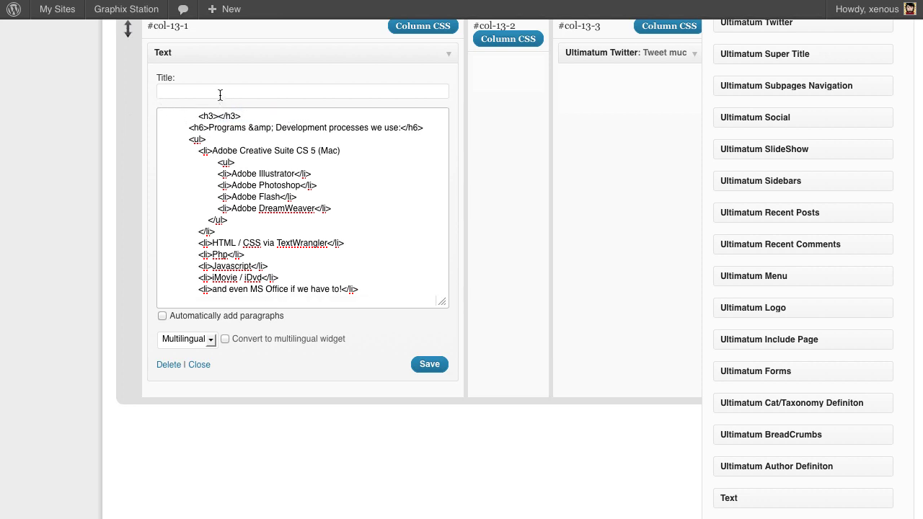
click(221, 91)
key(ctrl+v)
drag(249, 116, 177, 111)
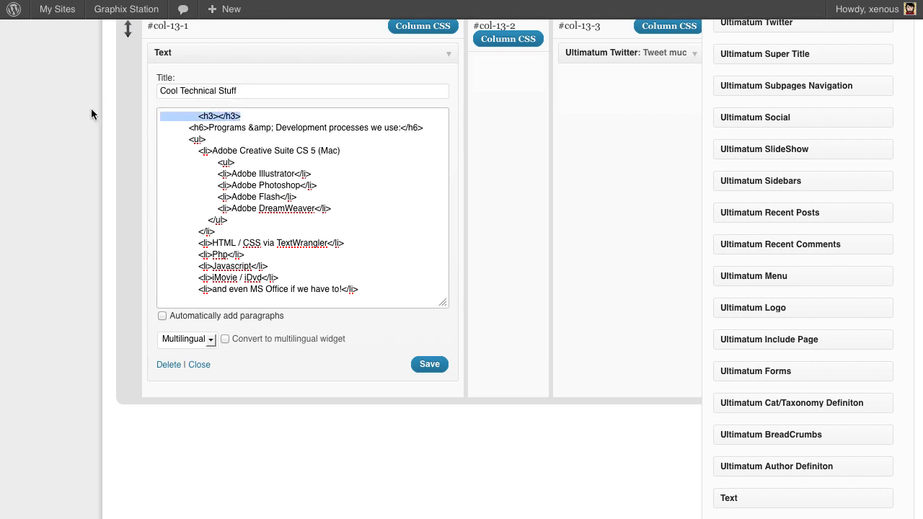
key(Delete)
key(Delete)
key(Delete)
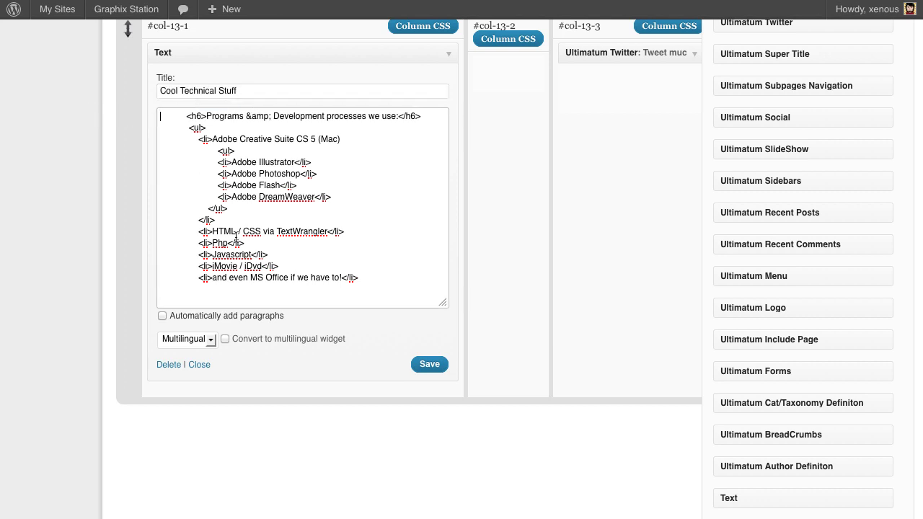
click(431, 365)
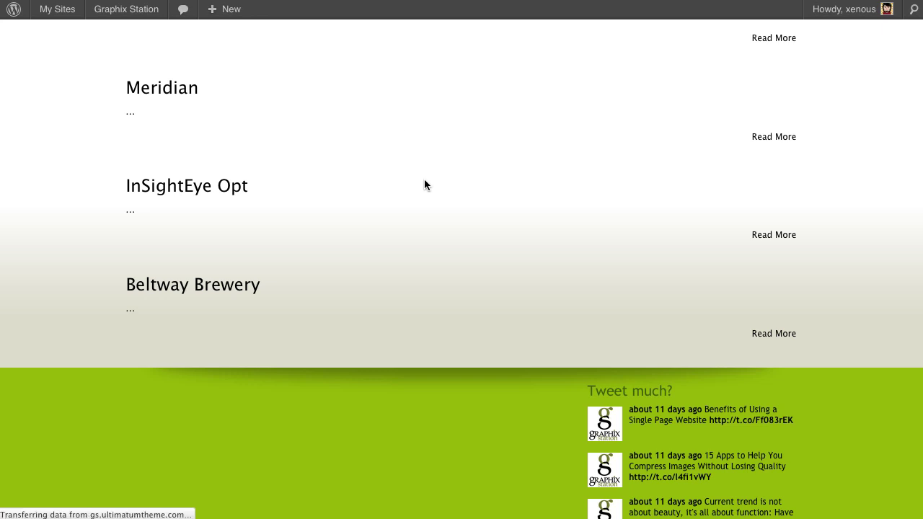
- Scroll the live page down to the green footer's Cool Technical Stuff column
scroll(424, 184, down, 4)
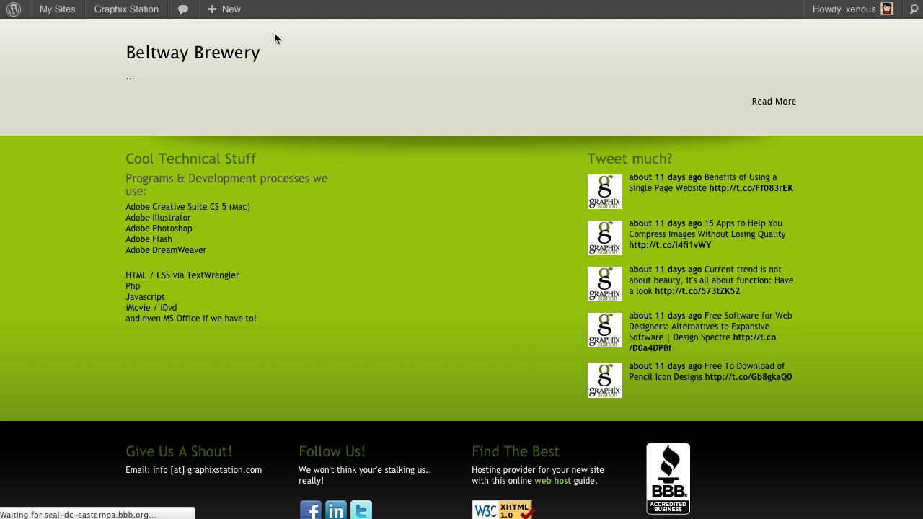
- Copy the On A Personal Note... and Get to know me! markup, then add a Text widget to #col-13-2
key(F12)
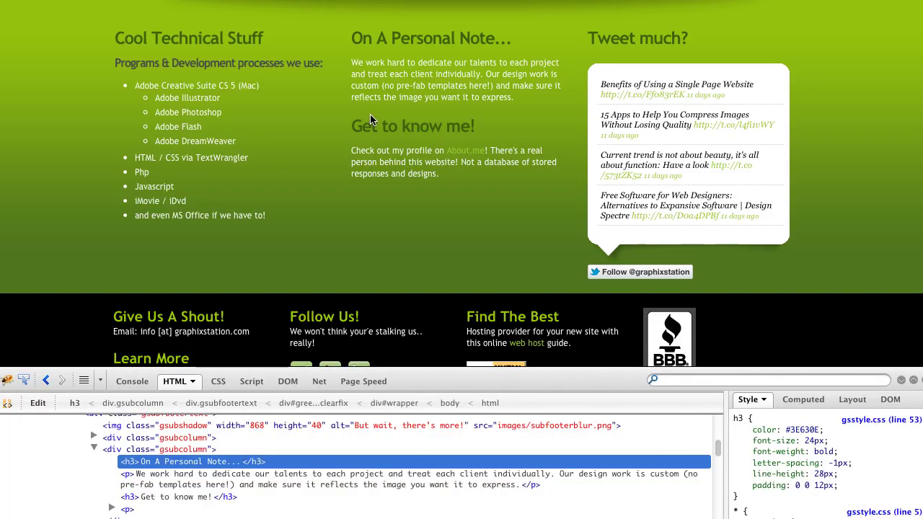
drag(354, 38, 461, 172)
right_click(461, 172)
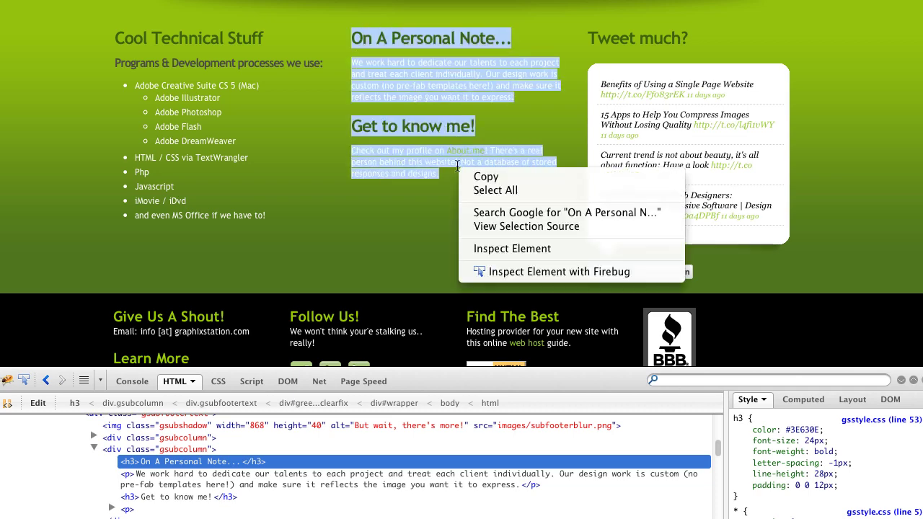
click(490, 226)
right_click(390, 180)
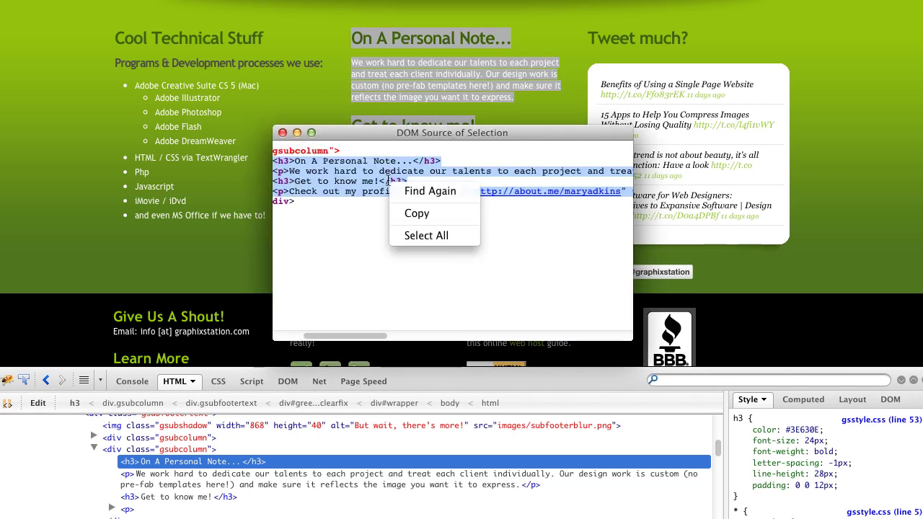
click(437, 212)
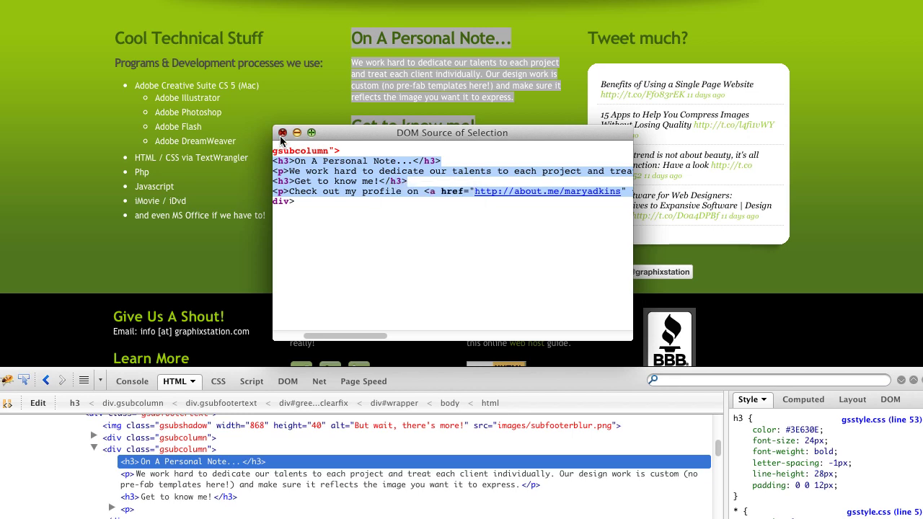
click(282, 132)
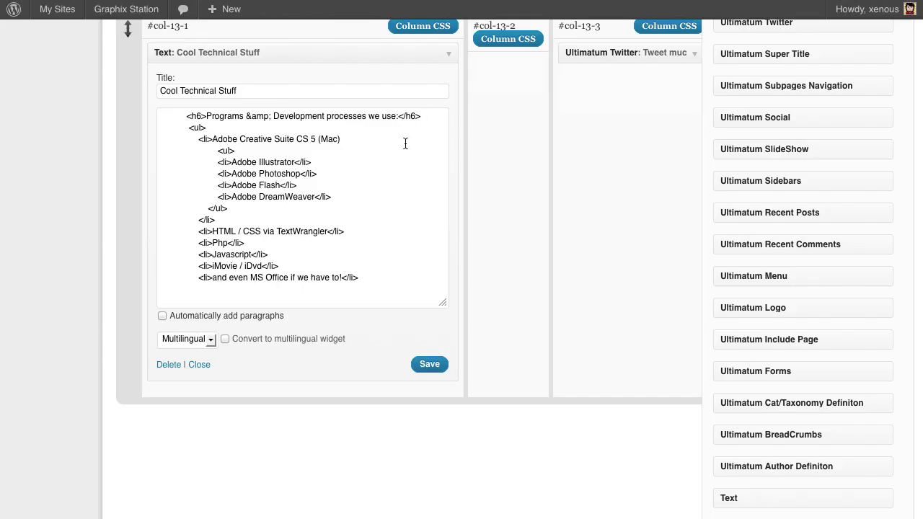
click(450, 55)
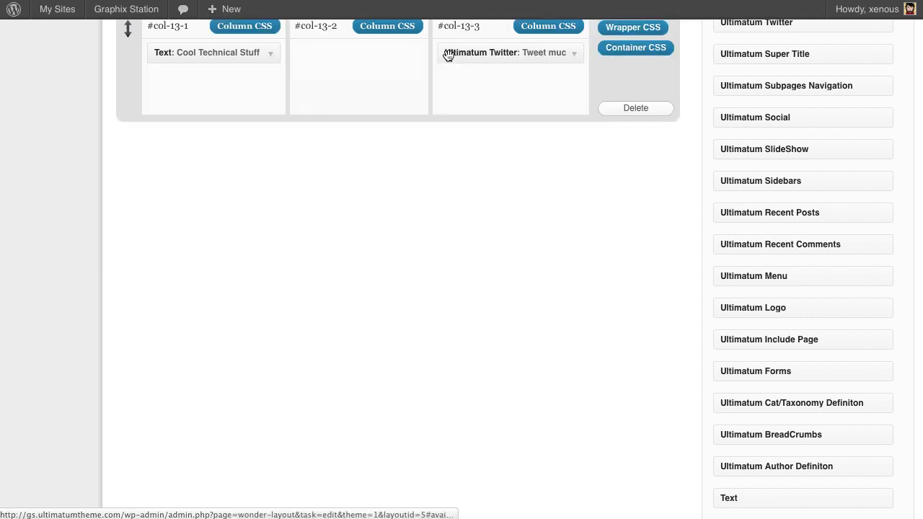
drag(749, 497, 358, 61)
- Add a second Text widget, paste the markup, and title the first widget 'On A Personal Note...'
drag(780, 498, 359, 393)
click(393, 240)
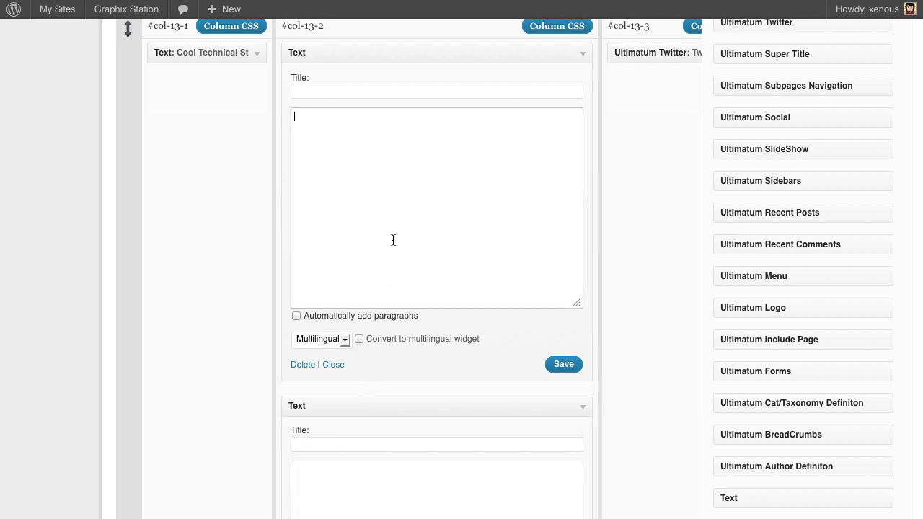
key(ctrl+v)
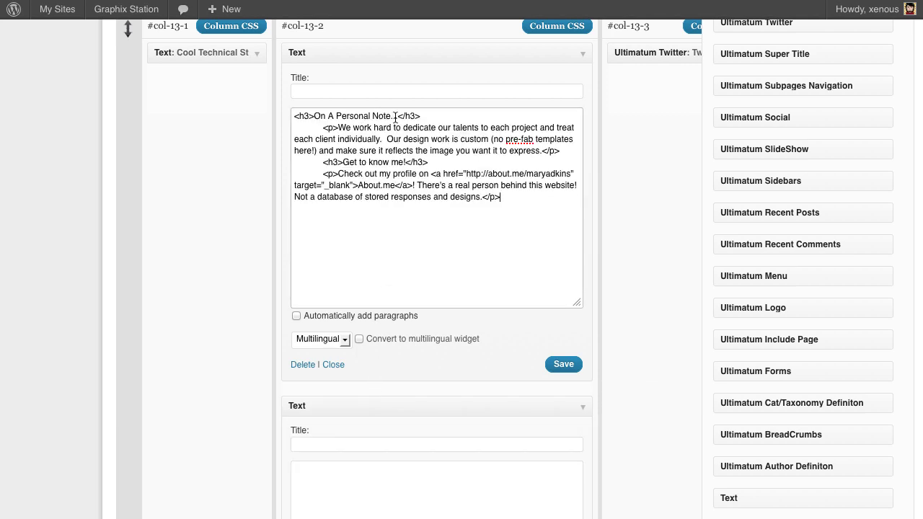
drag(396, 116, 315, 117)
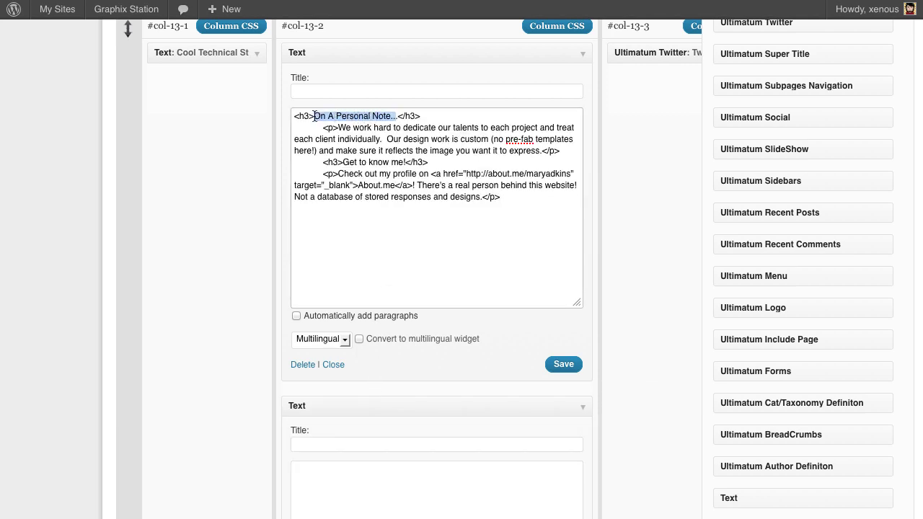
key(BackSpace)
click(338, 91)
key(ctrl+v)
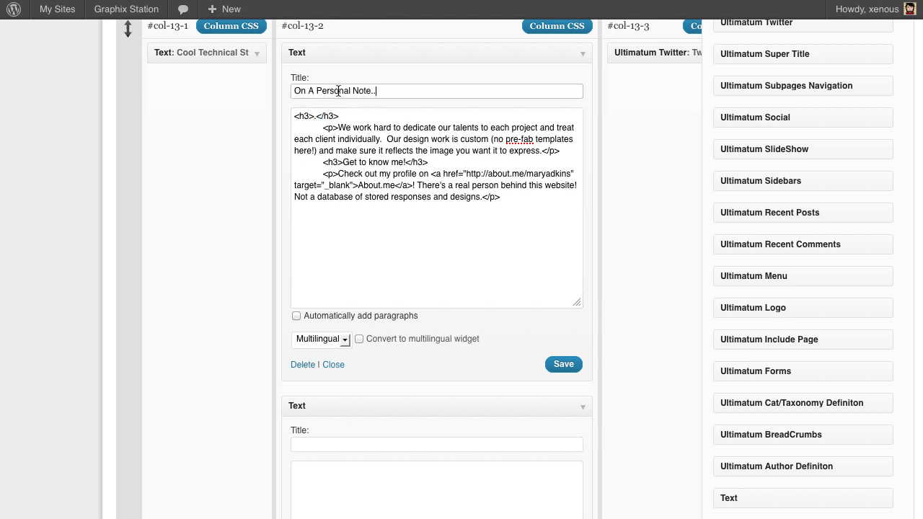
drag(360, 116, 272, 115)
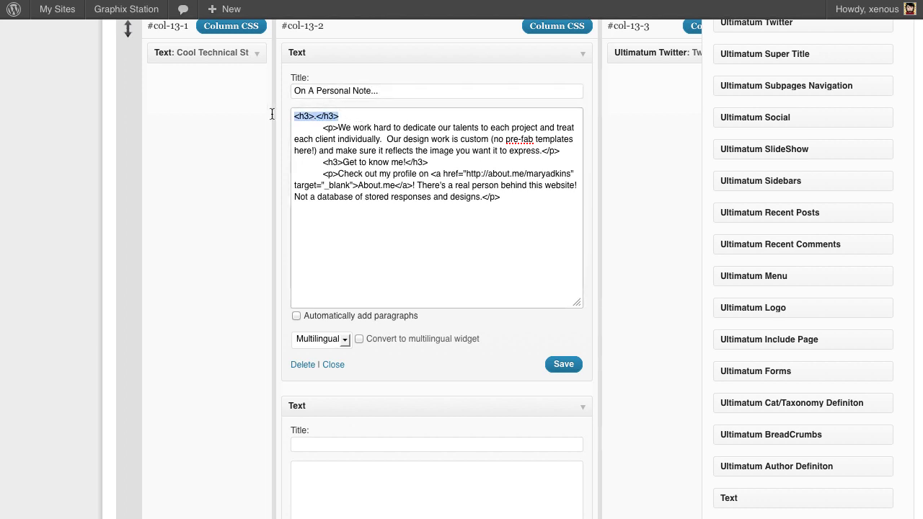
key(BackSpace)
key(Delete)
key(Delete)
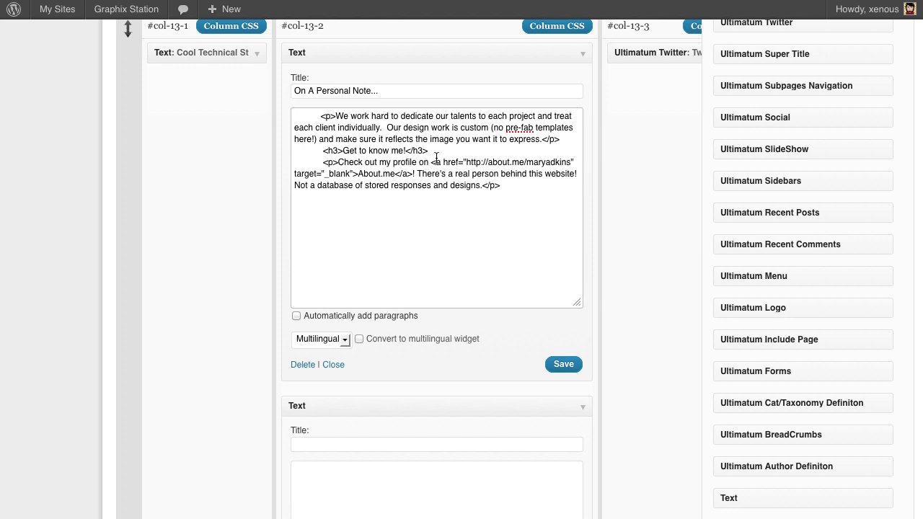
- Move the Get to know me! section into the second widget, title it 'Get to know me!', and save
drag(507, 189, 215, 153)
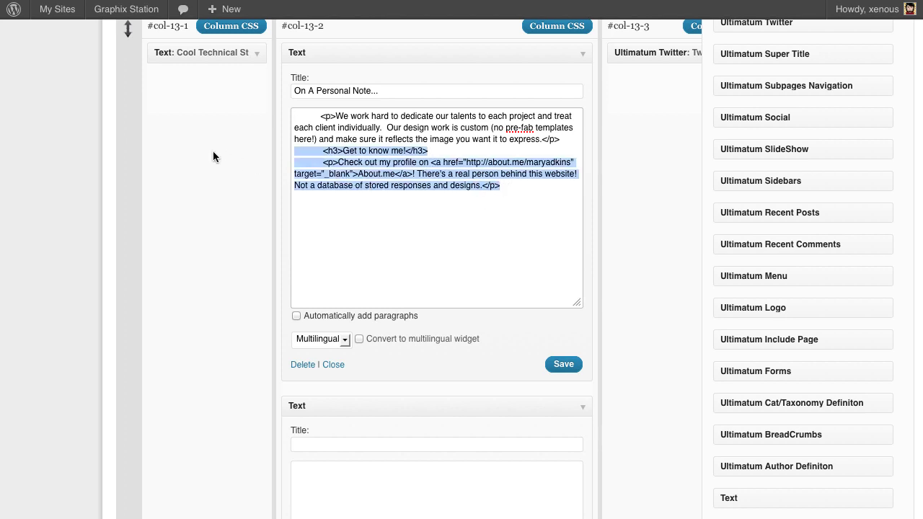
key(BackSpace)
click(359, 472)
key(ctrl+v)
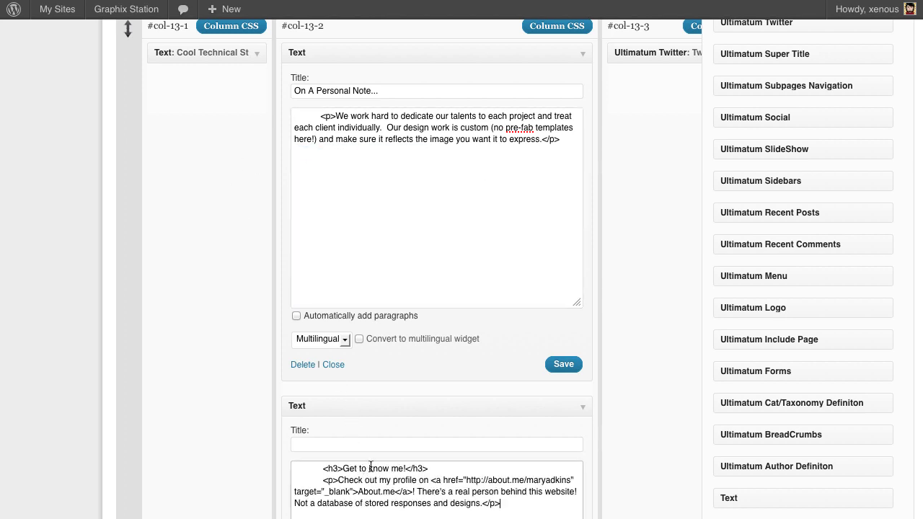
drag(406, 468, 340, 465)
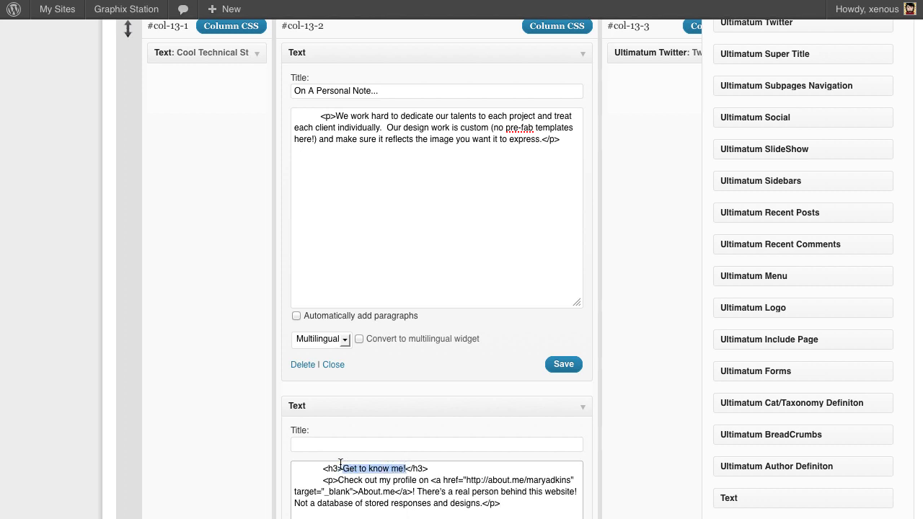
key(ctrl+x)
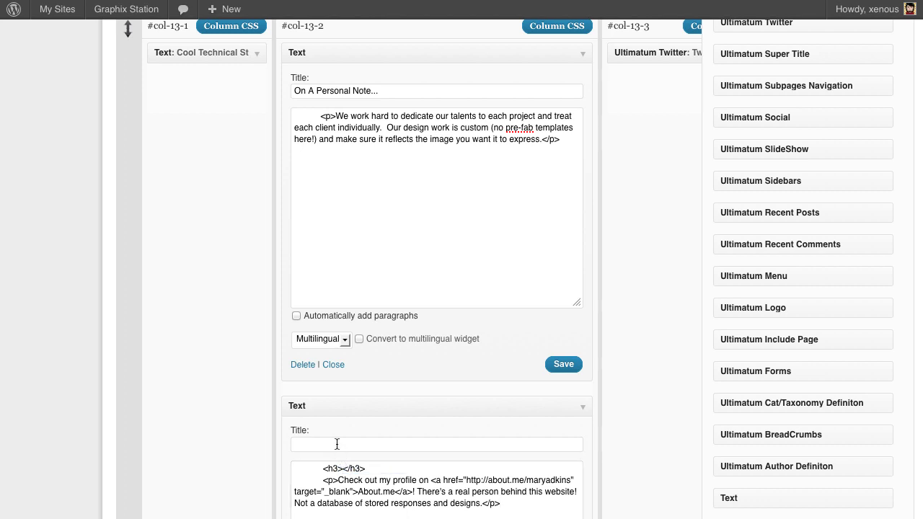
click(334, 443)
key(ctrl+v)
drag(412, 468, 214, 460)
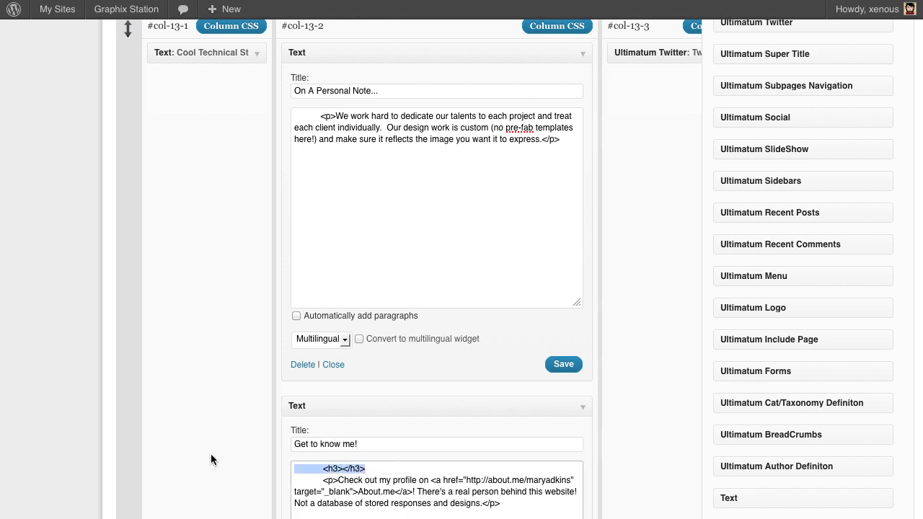
key(BackSpace)
key(Delete)
click(563, 364)
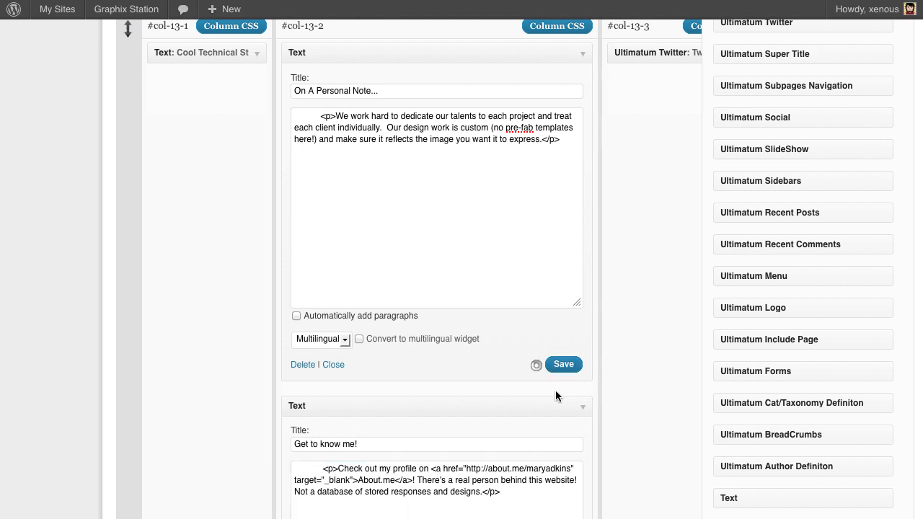
scroll(556, 396, down, 2)
scroll(556, 396, down, 1)
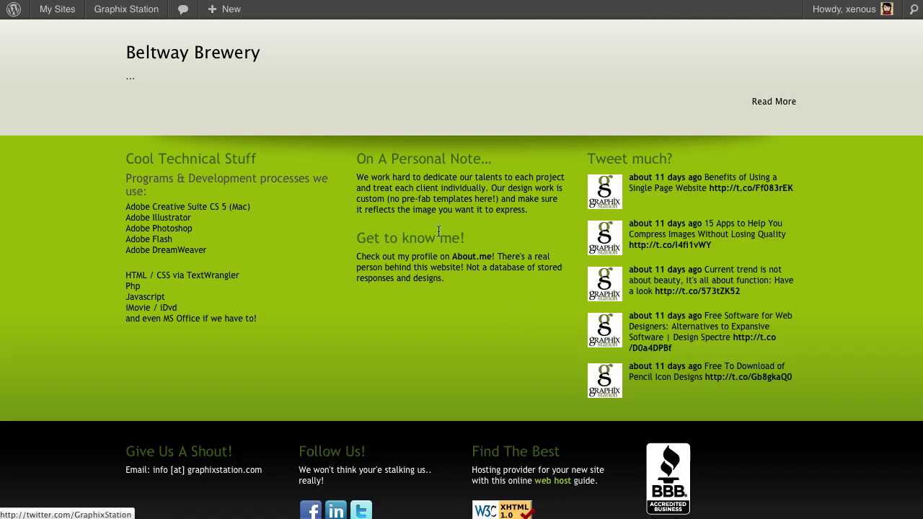
scroll(552, 382, up, 15)
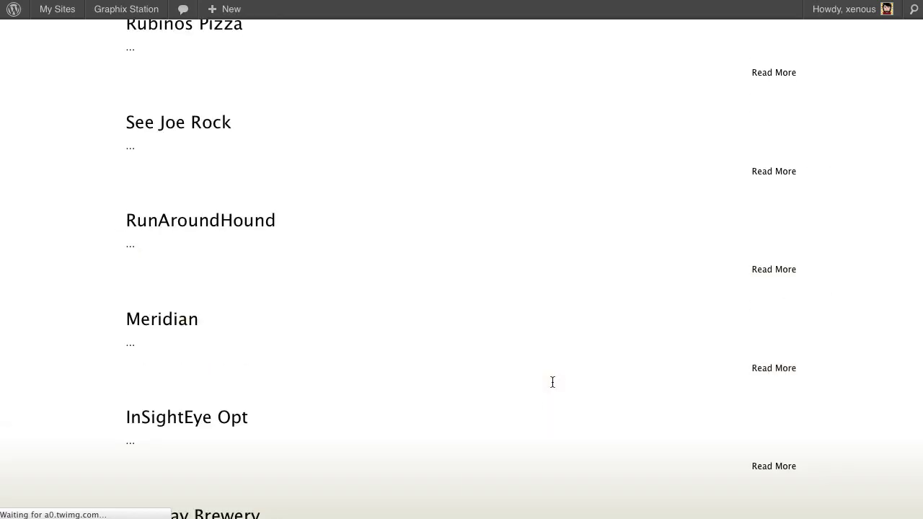
click(448, 50)
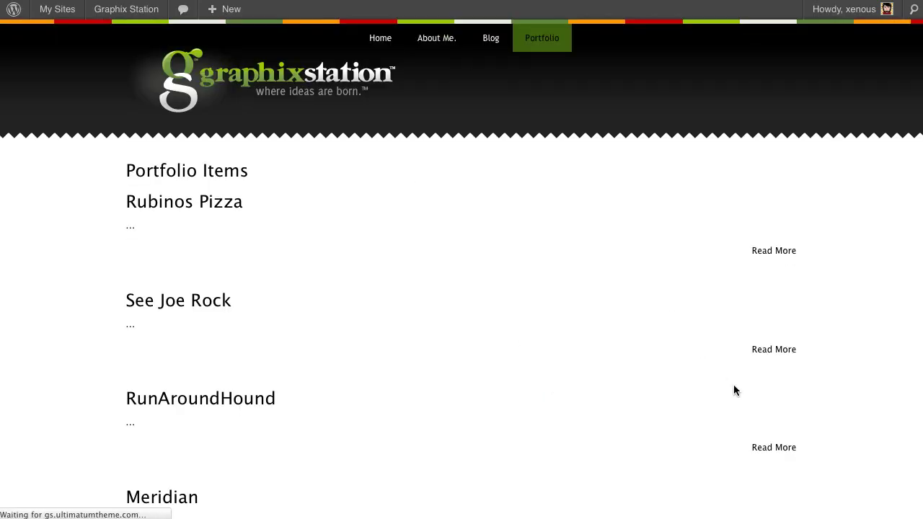
scroll(735, 390, down, 10)
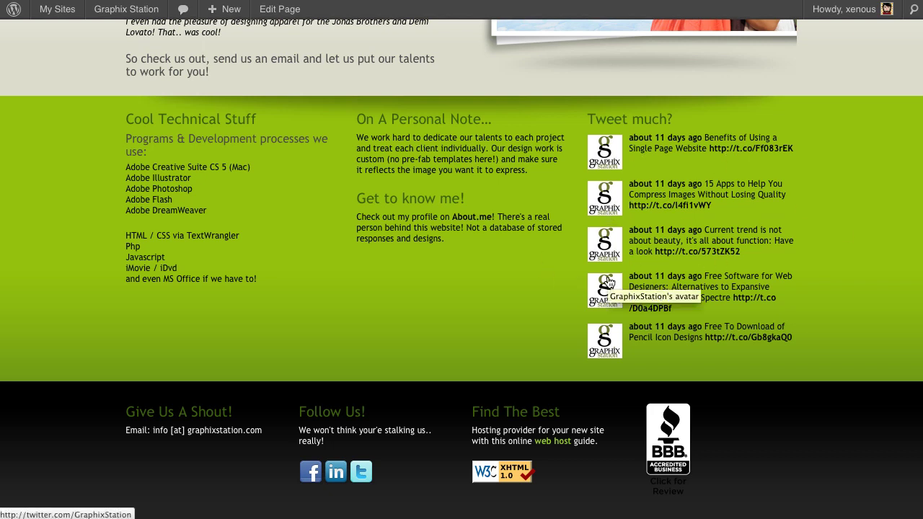
scroll(607, 283, down, 2)
scroll(572, 268, up, 10)
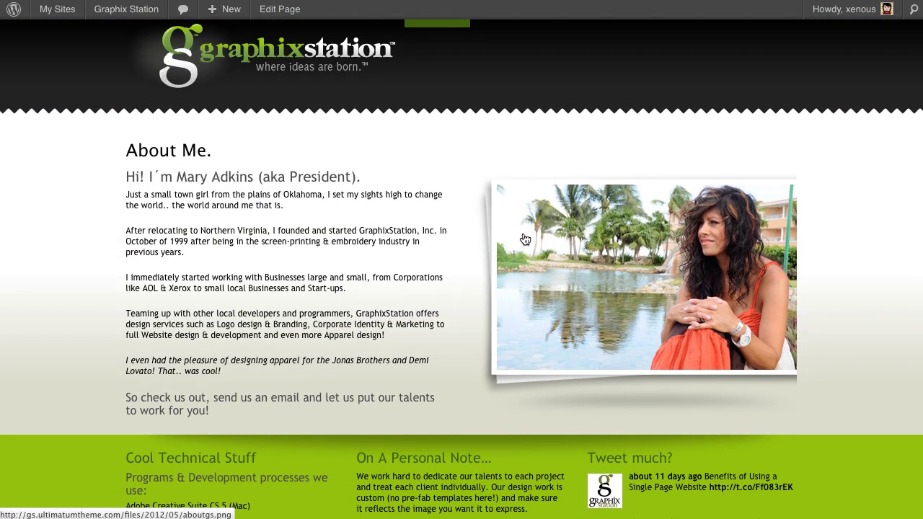
scroll(524, 239, up, 1)
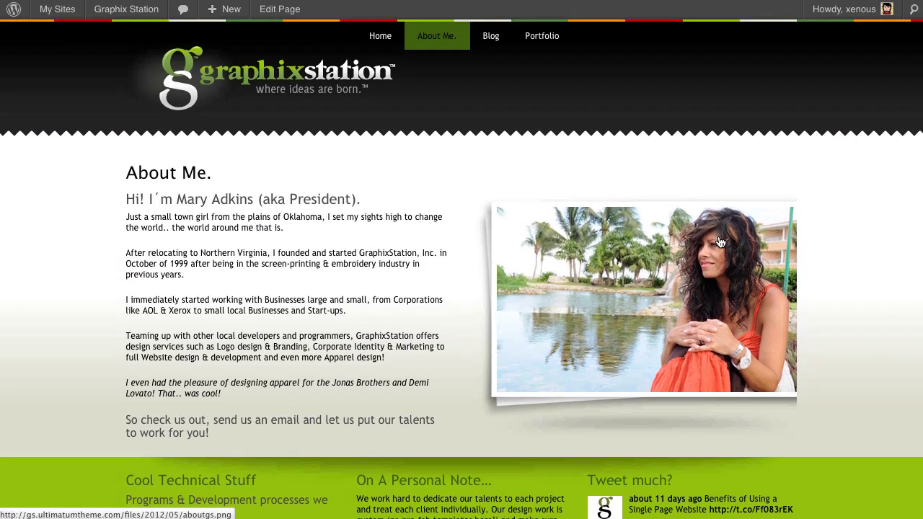
scroll(719, 242, down, 5)
scroll(752, 281, up, 5)
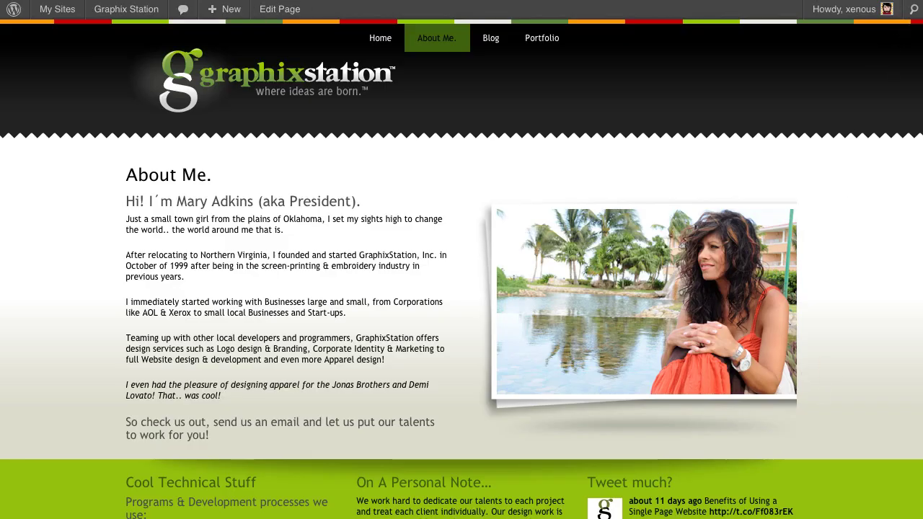
- Inspect the Home menu link's markup in Firebug and edit the menu container's id attribute
key(F12)
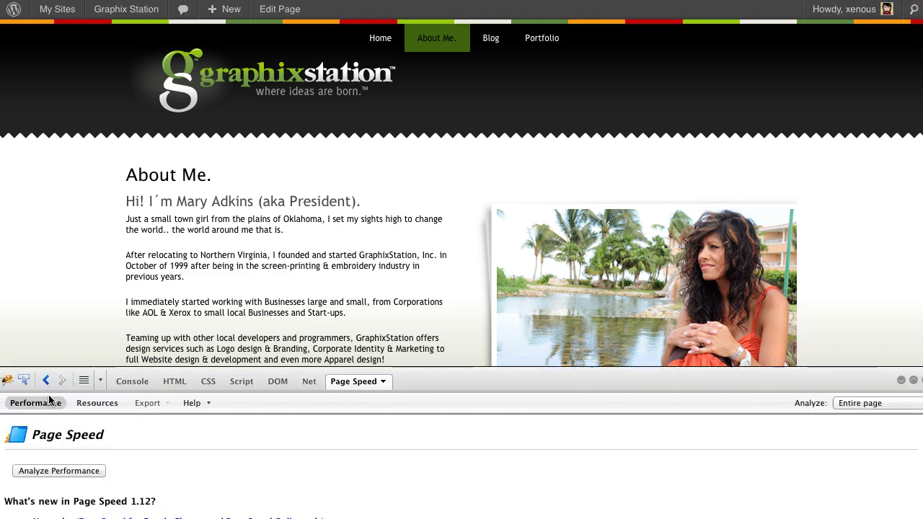
click(24, 380)
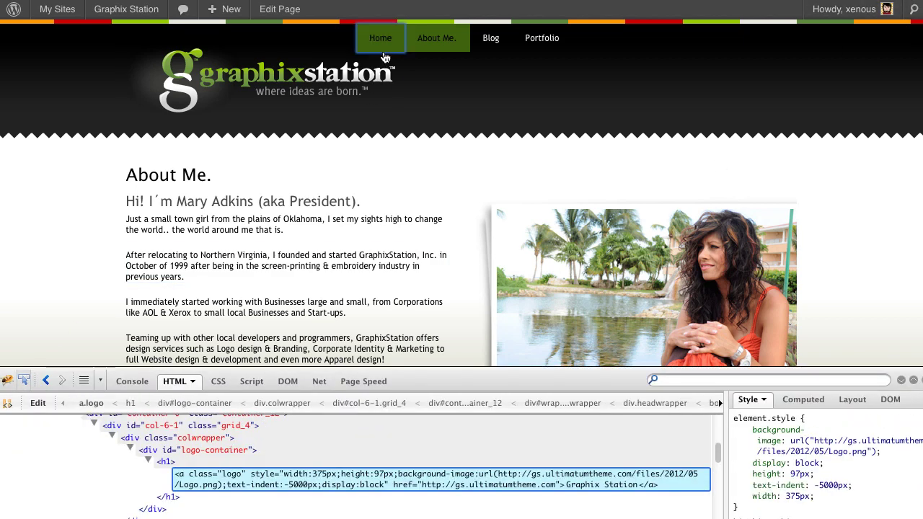
click(376, 45)
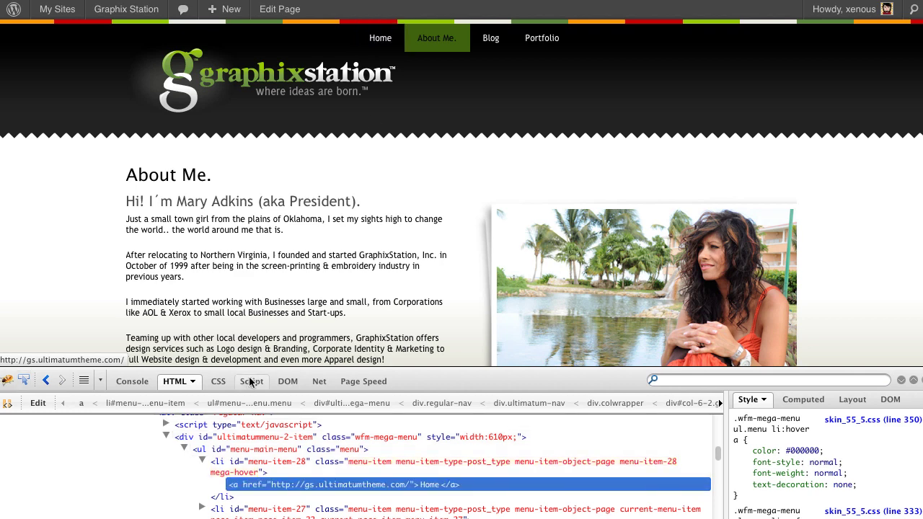
drag(218, 437, 304, 438)
click(313, 437)
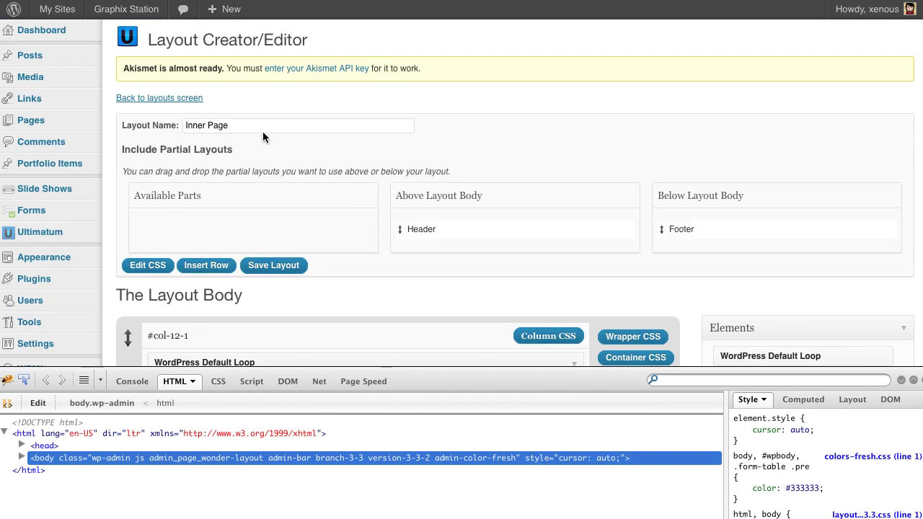
- Go back from the Inner Page CSS settings to the layouts list and open the Header layout
click(149, 269)
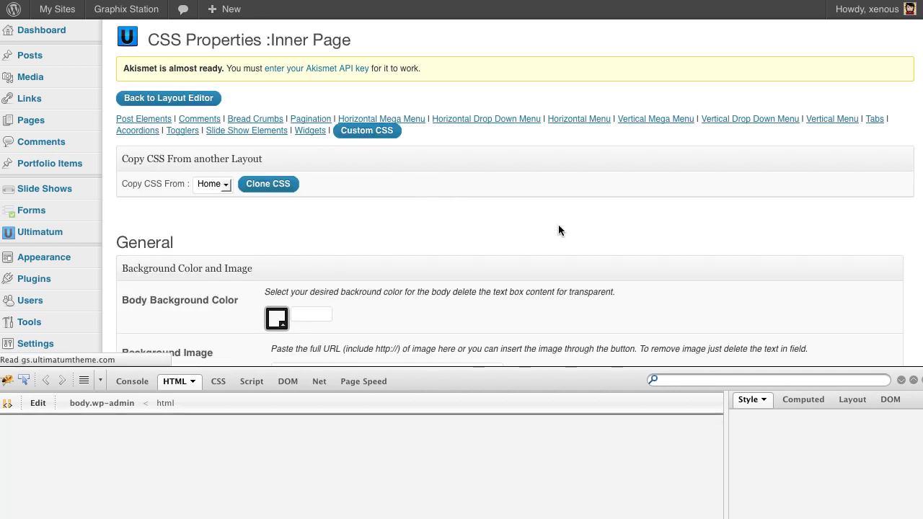
key(alt+Left)
scroll(551, 222, down, 5)
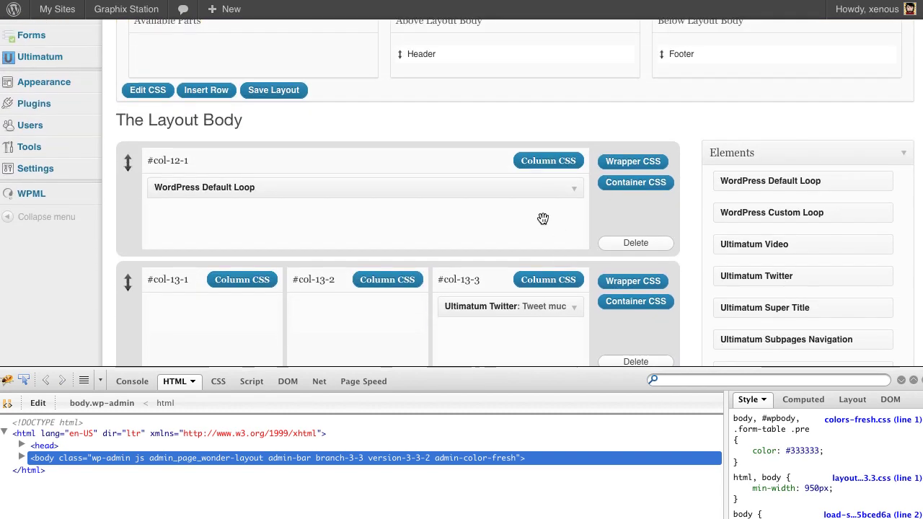
scroll(244, 127, up, 5)
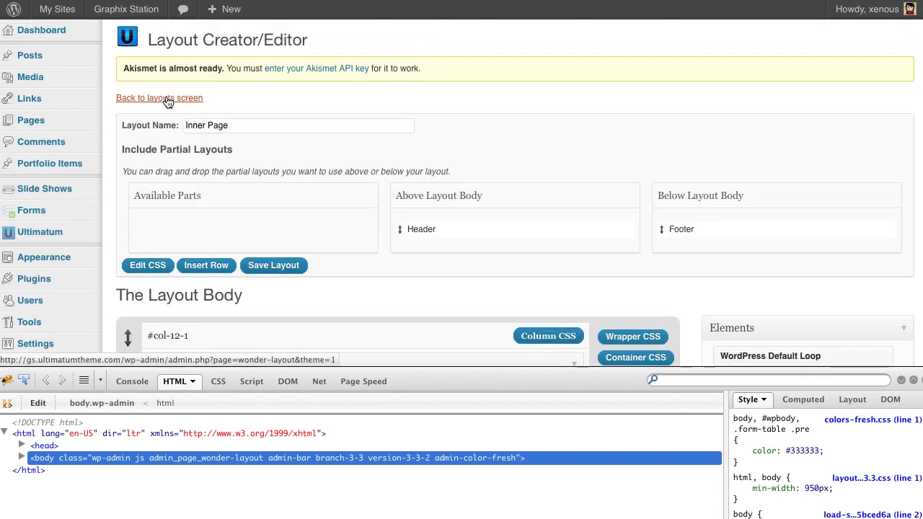
click(167, 101)
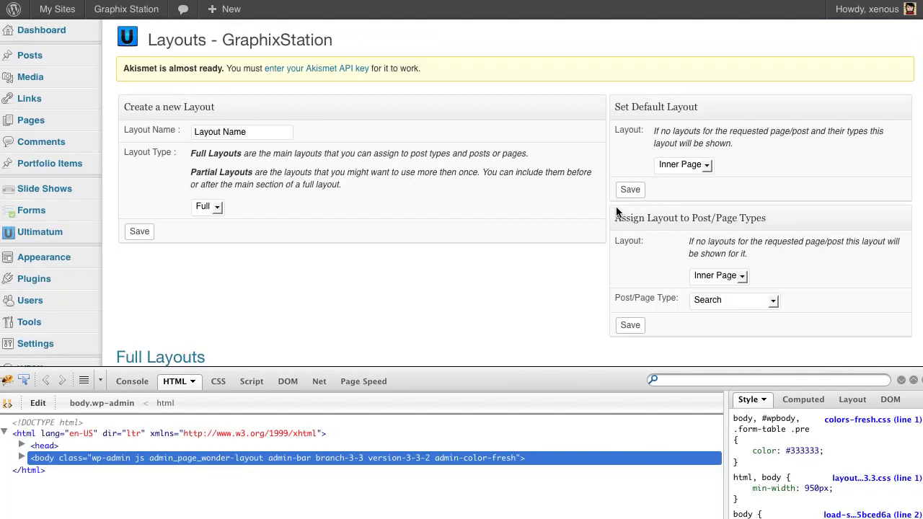
scroll(616, 211, down, 5)
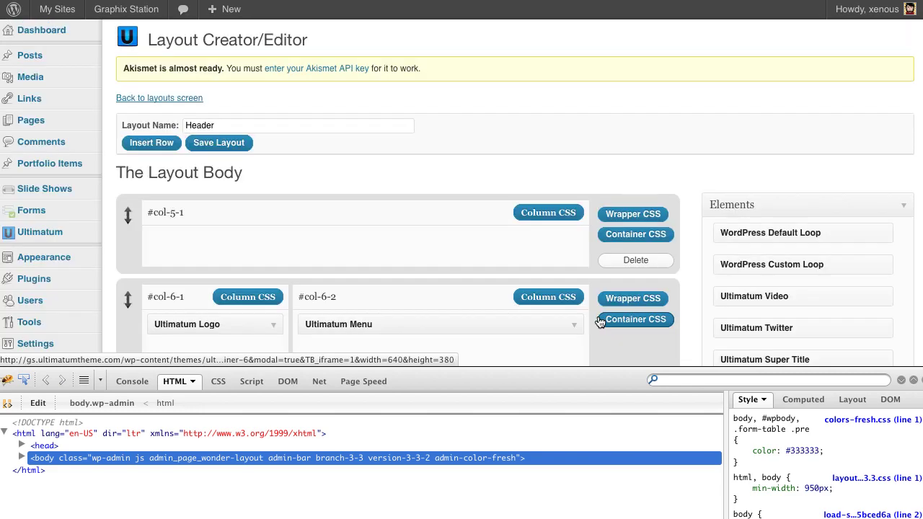
scroll(598, 322, down, 3)
- Give menu column #col-6-2 a left padding of 50 px
click(565, 118)
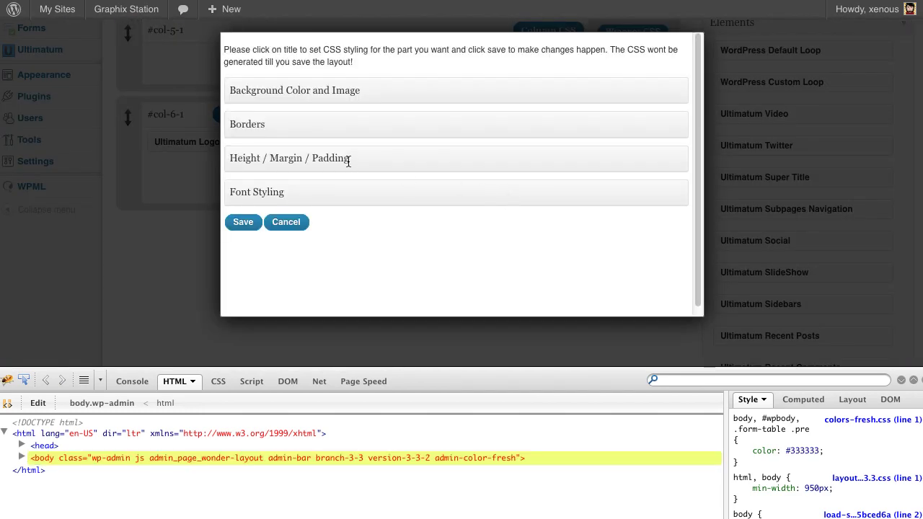
click(345, 159)
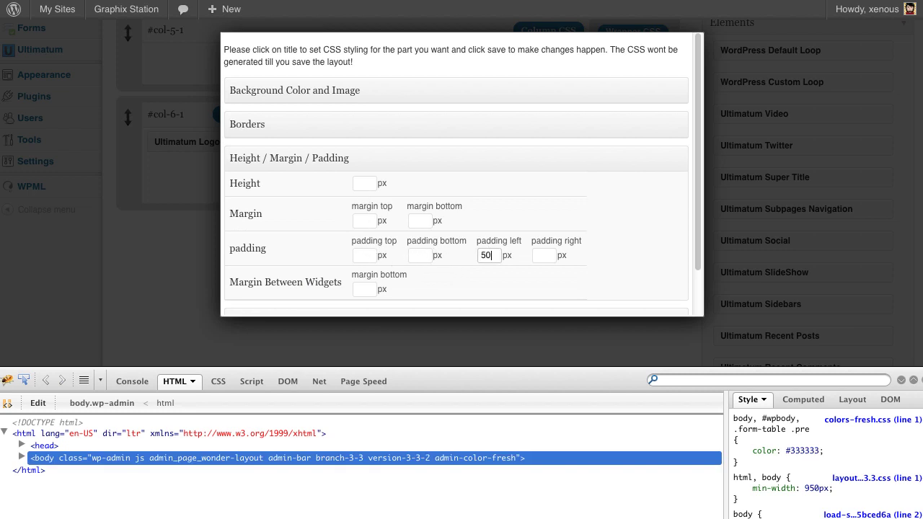
scroll(396, 244, down, 2)
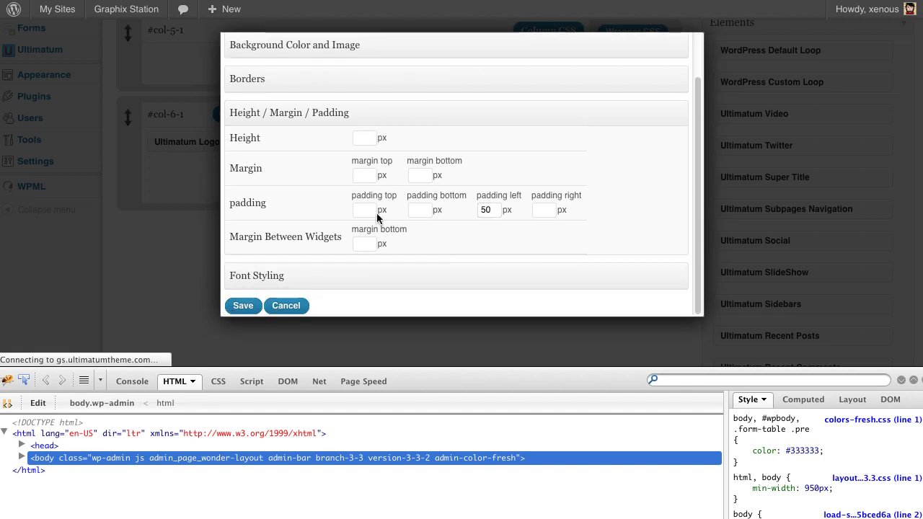
key(Escape)
scroll(346, 144, up, 5)
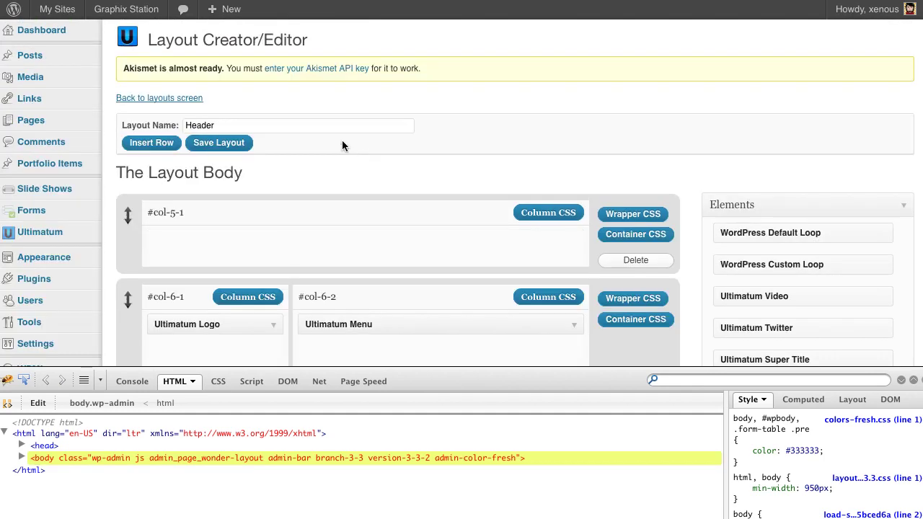
- Save the Header layout, close Firebug, and check the live Blog page
click(222, 142)
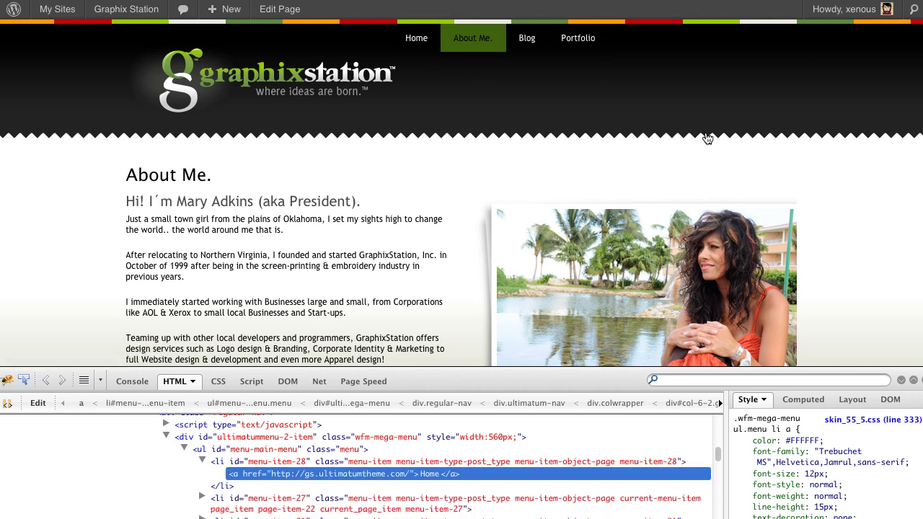
key(F12)
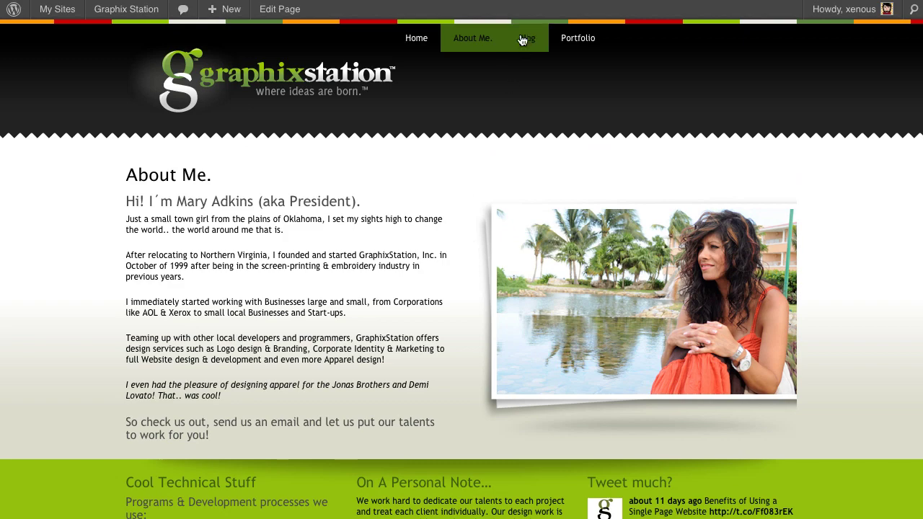
click(473, 264)
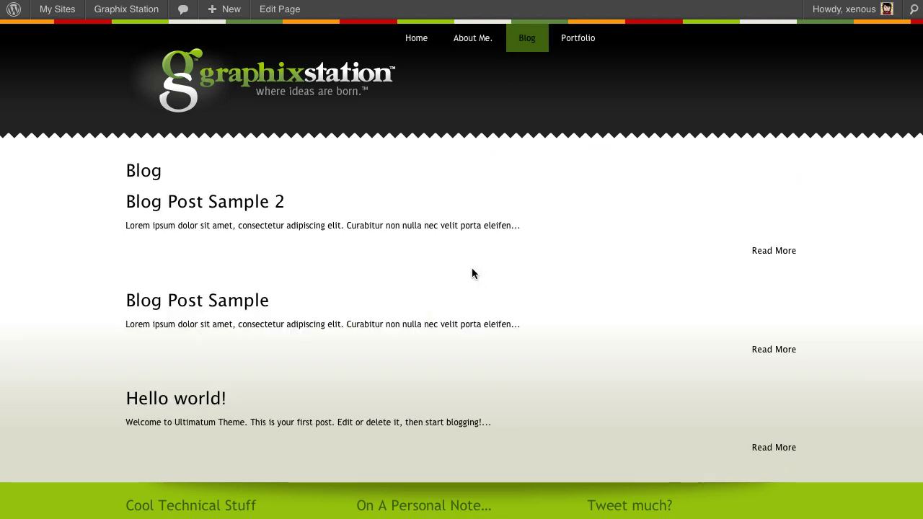
scroll(472, 267, down, 5)
scroll(505, 188, up, 5)
- Review the live Portfolio page, then return to the Blog page
click(577, 39)
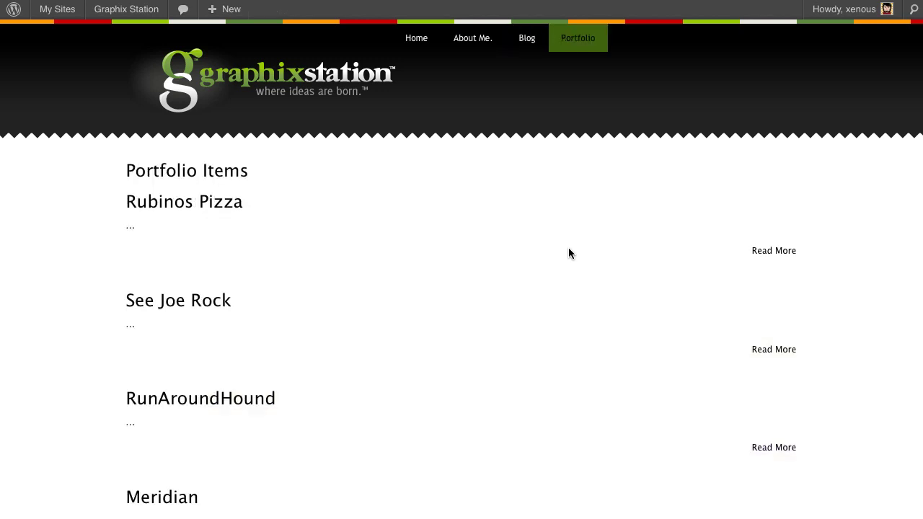
scroll(397, 302, down, 10)
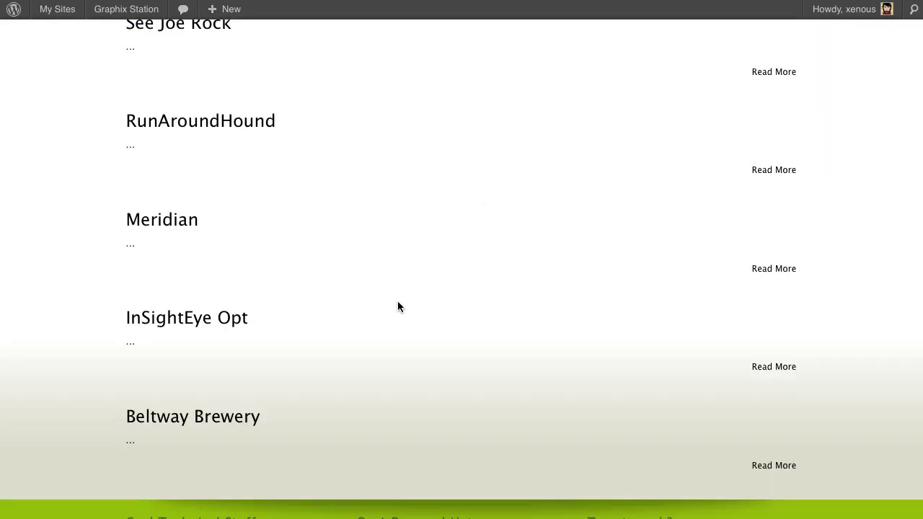
scroll(397, 301, up, 8)
scroll(397, 302, up, 2)
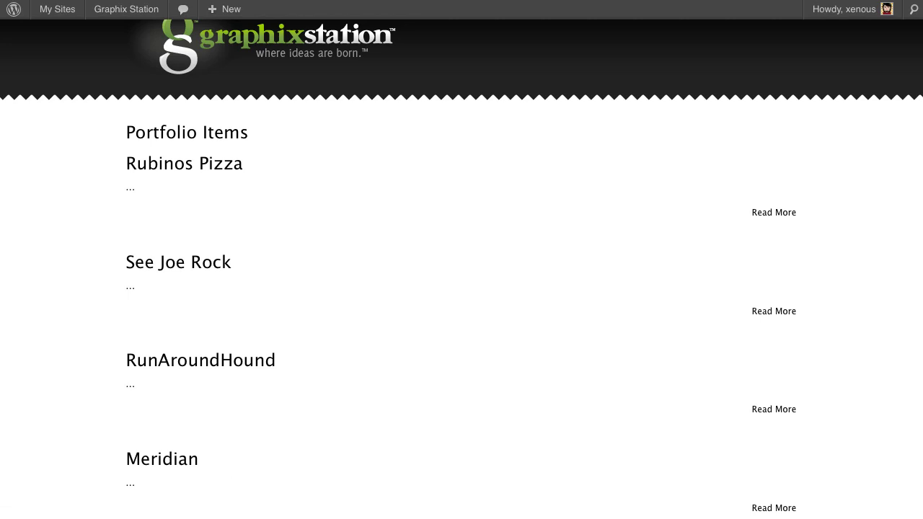
scroll(525, 79, up, 1)
click(527, 40)
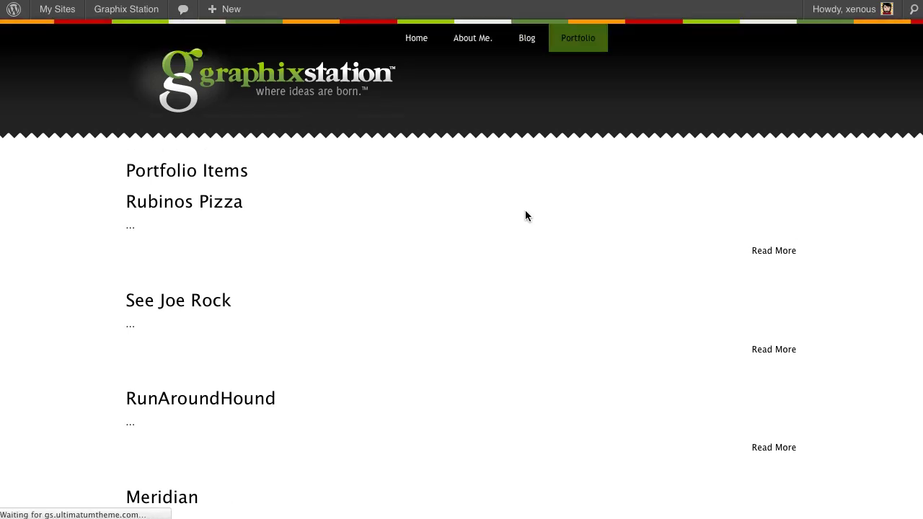
scroll(525, 216, down, 4)
scroll(525, 216, down, 4)
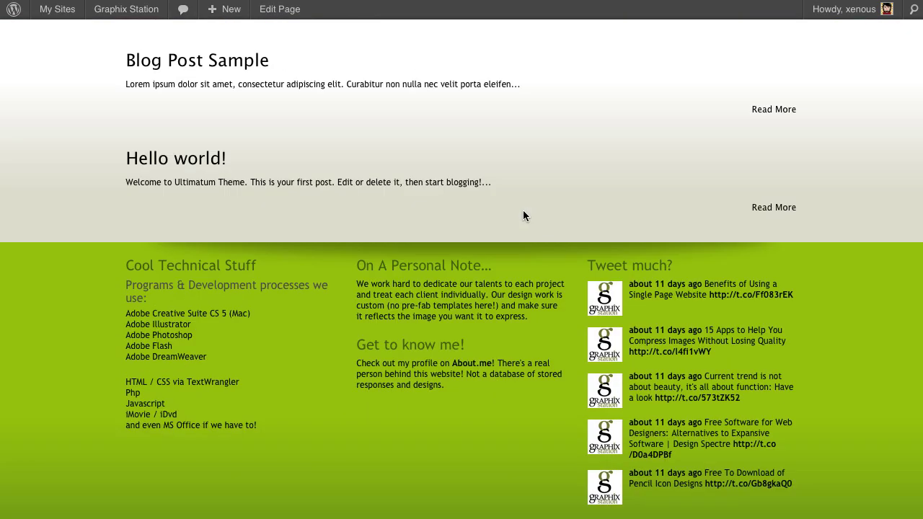
scroll(394, 181, up, 5)
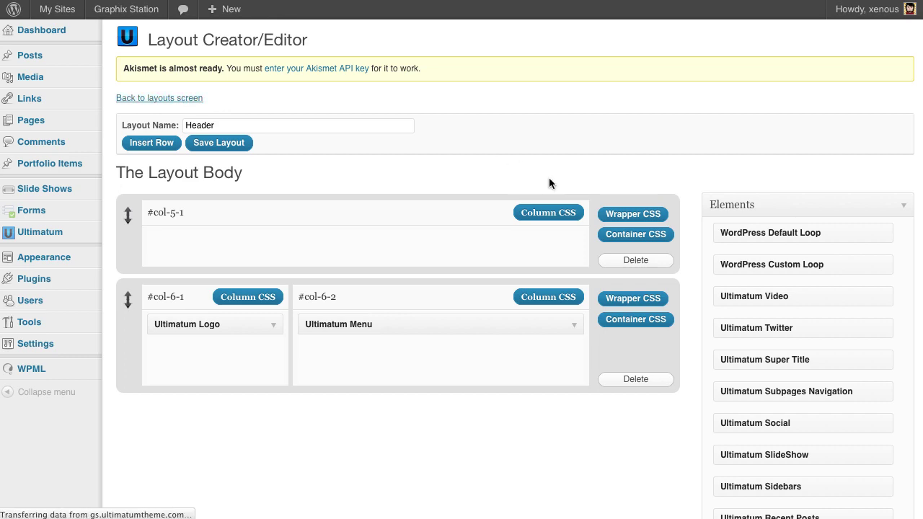
- Clone the Inner Page layout and open the new Inner Page(copy) for editing
scroll(548, 195, down, 5)
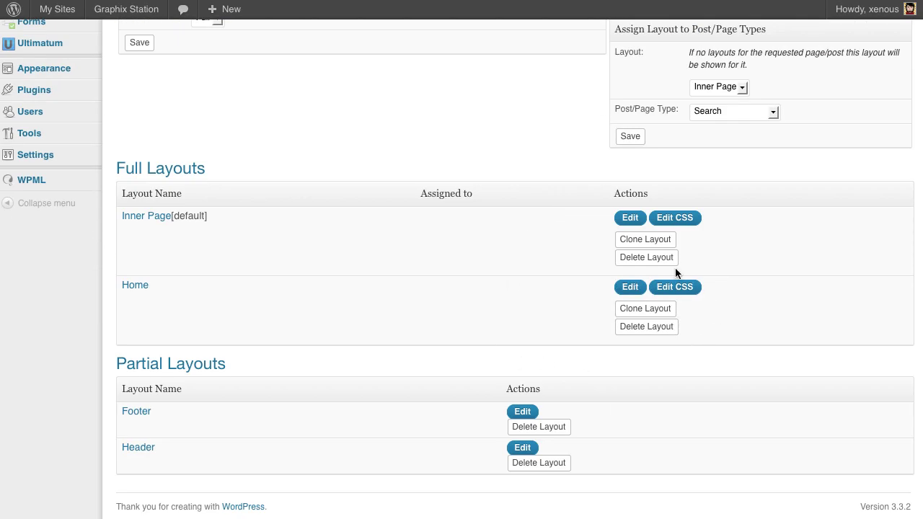
click(642, 240)
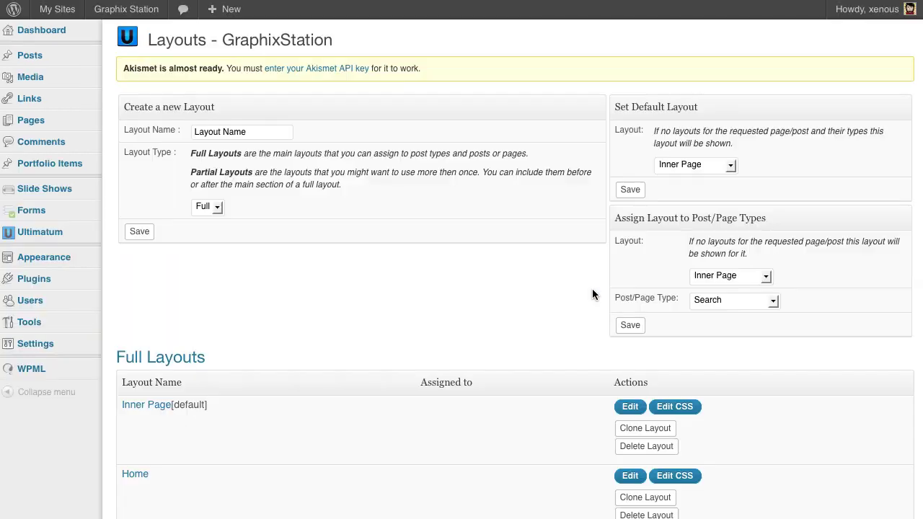
scroll(419, 307, down, 5)
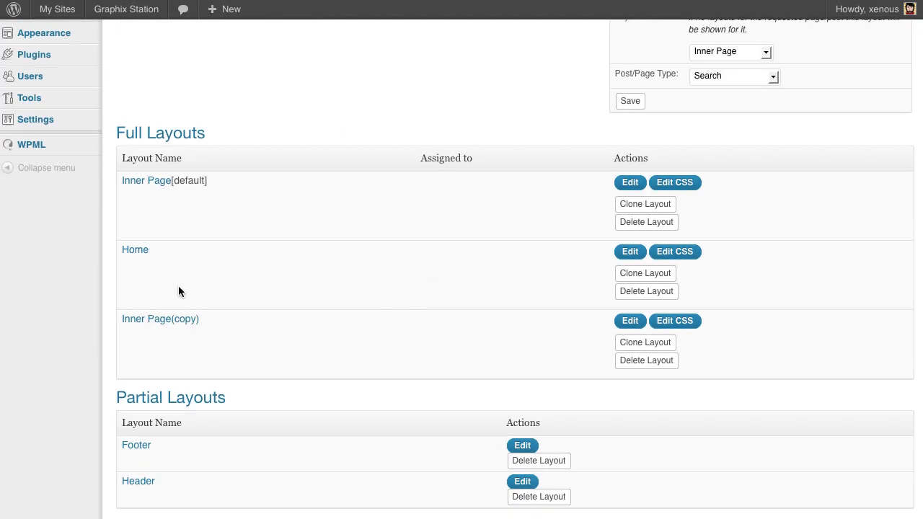
click(176, 329)
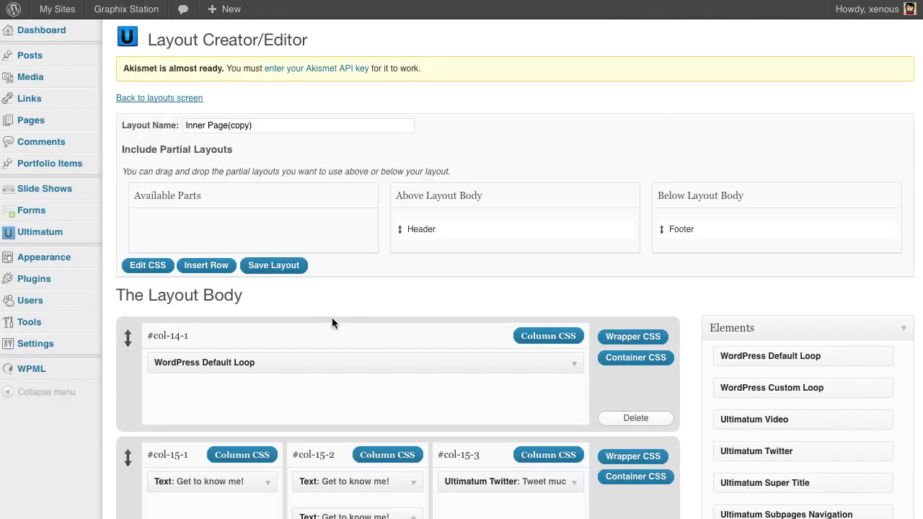
- Rename the cloned layout to Portfolio
drag(267, 119, 64, 113)
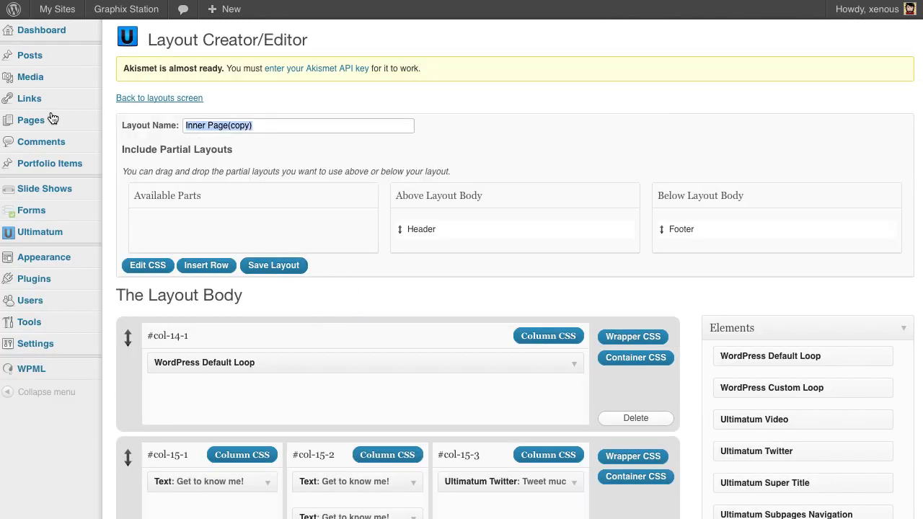
text(Portfolio)
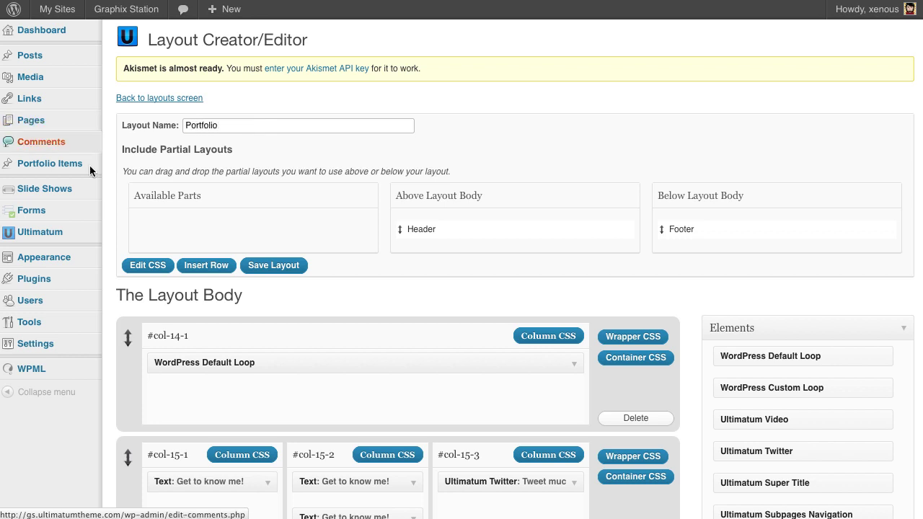
click(575, 370)
- In the Default Loop, set single posts to Image On Left with No Image OFF and save
click(575, 370)
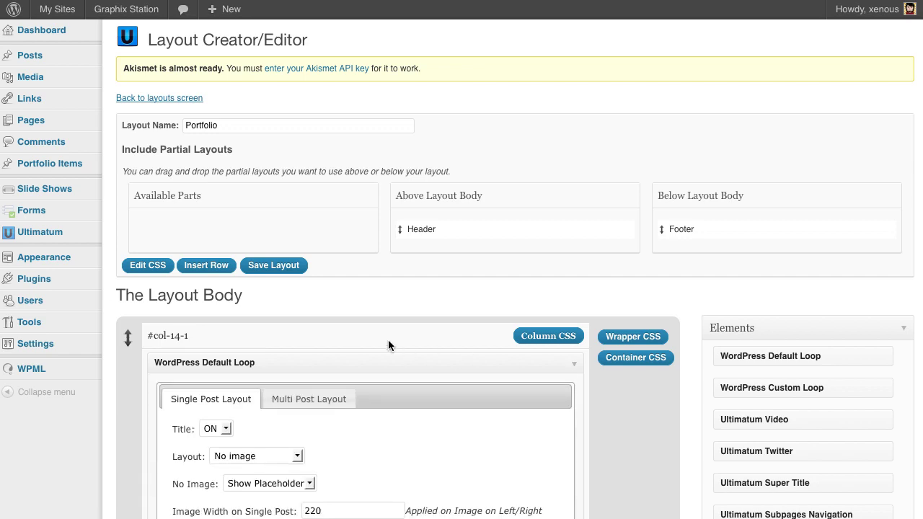
scroll(388, 340, down, 5)
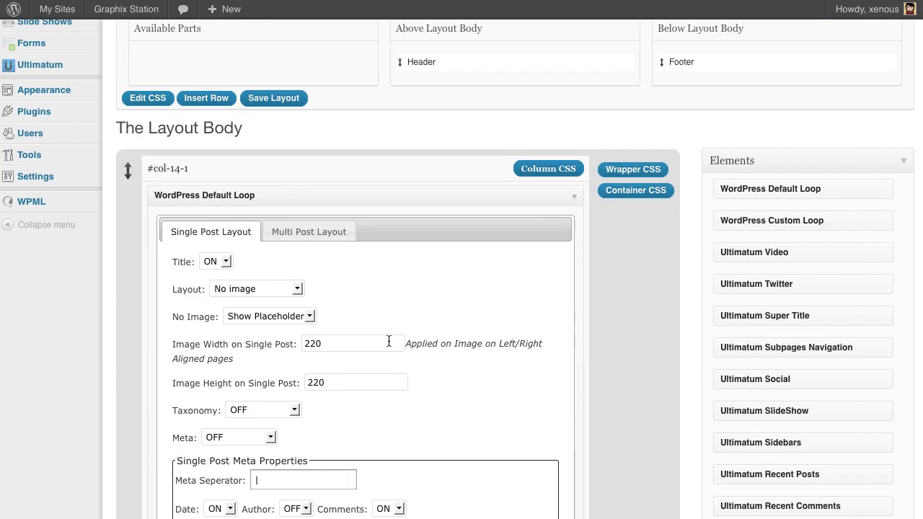
click(292, 291)
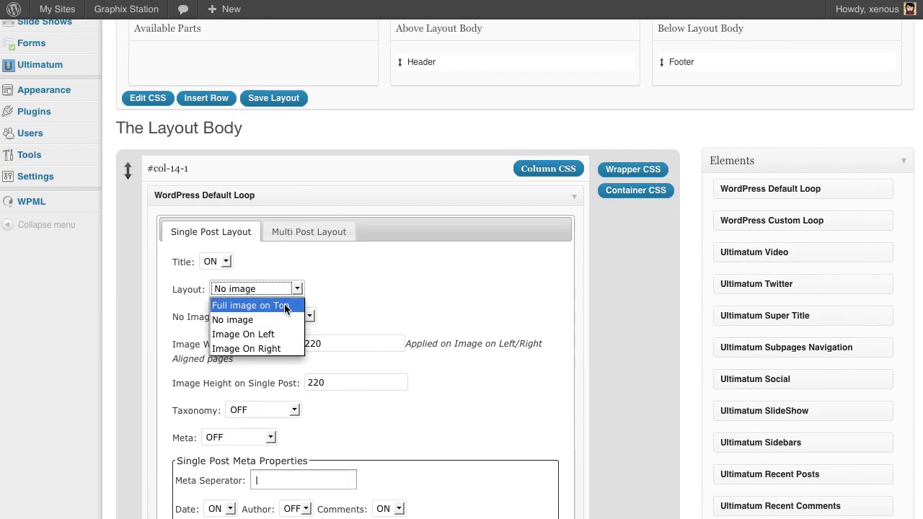
click(278, 334)
scroll(374, 321, down, 2)
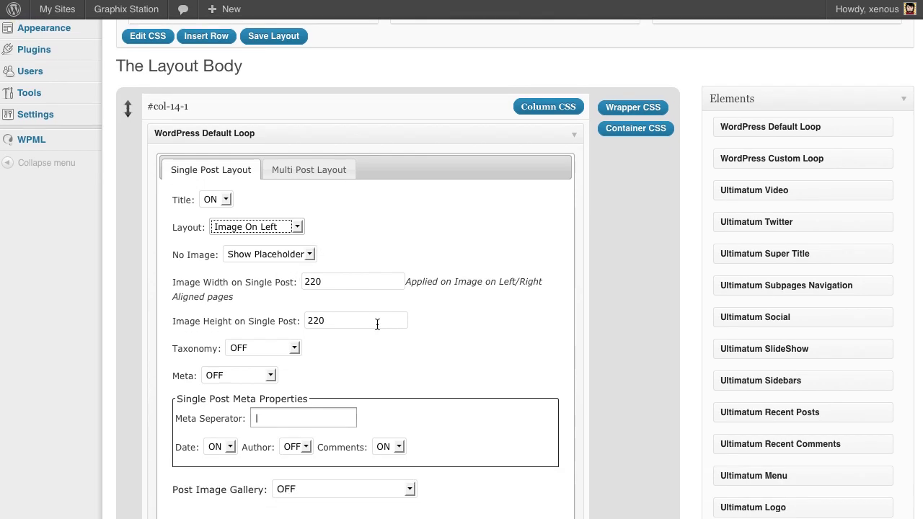
scroll(377, 322, down, 3)
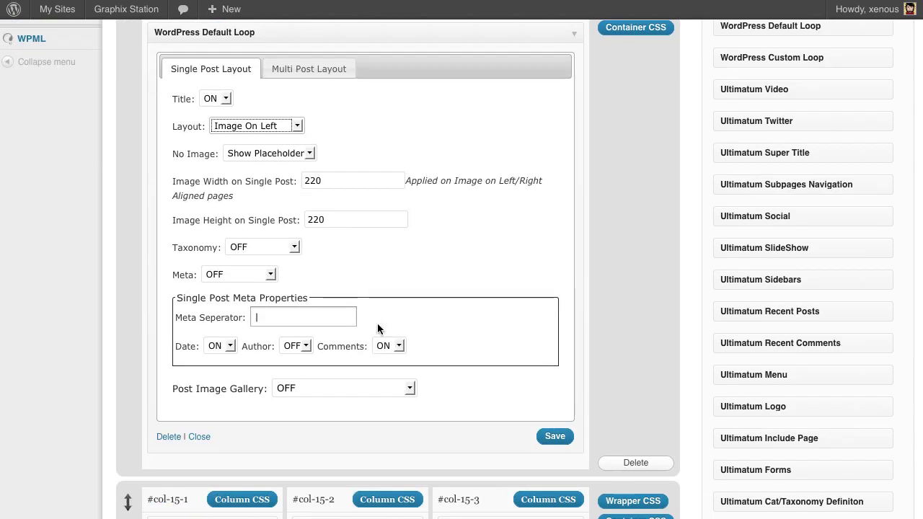
click(303, 152)
click(285, 181)
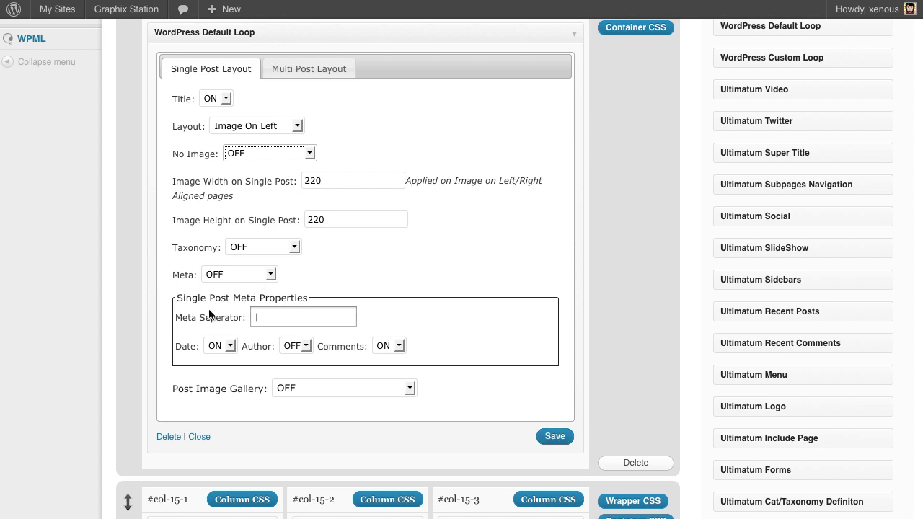
click(554, 437)
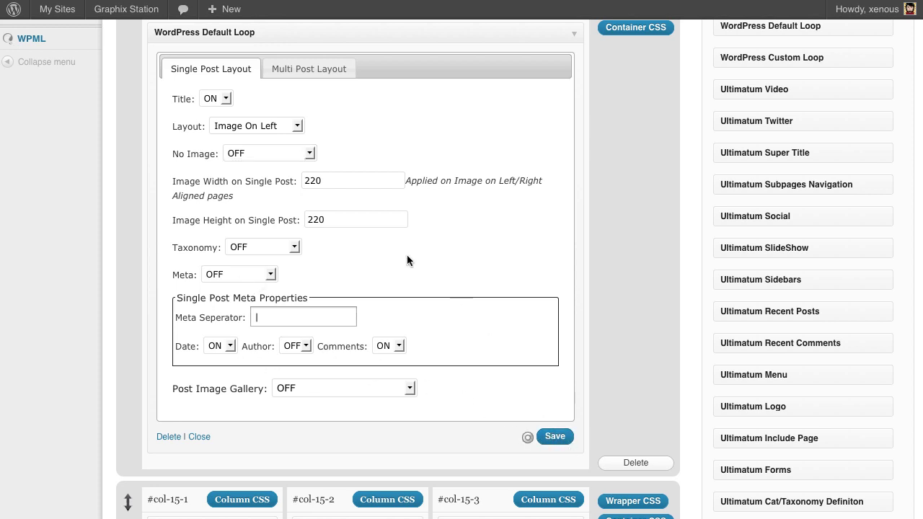
- Set multi-post pages to a Four Columns Gallery with Meta OFF and save the loop settings
click(308, 69)
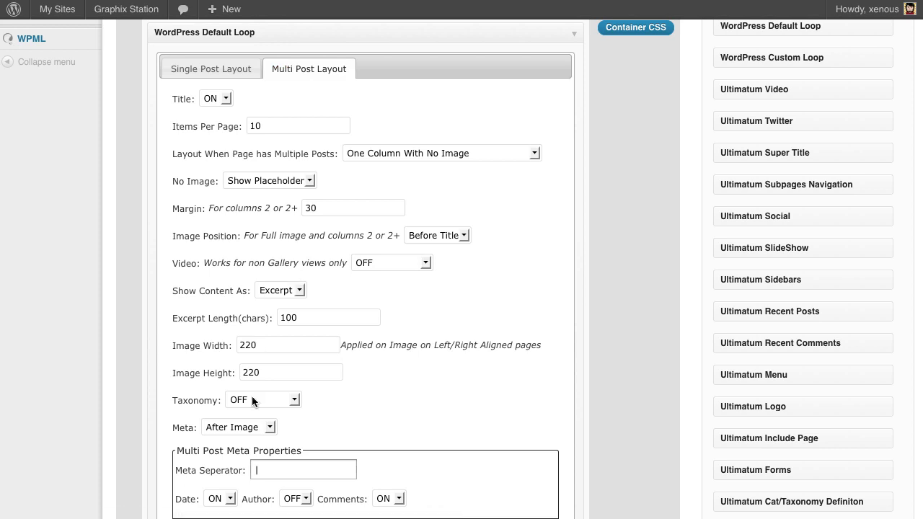
click(244, 426)
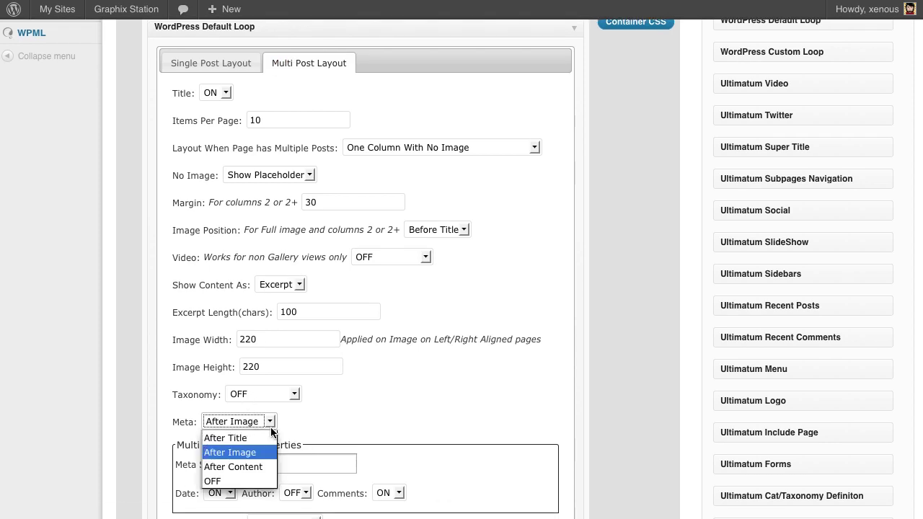
click(244, 480)
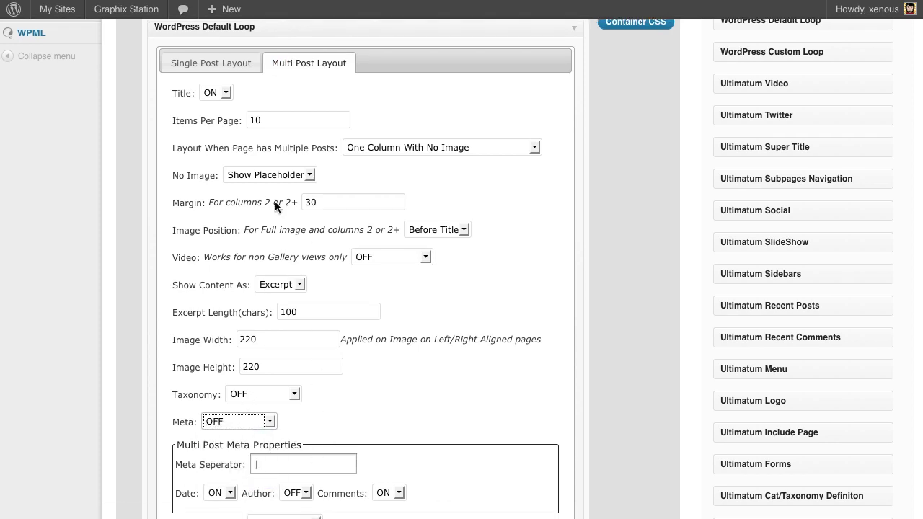
click(349, 150)
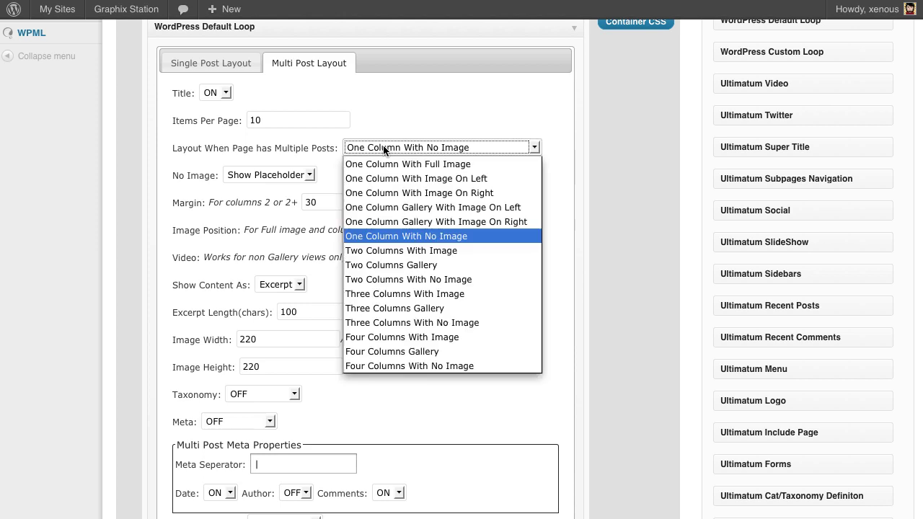
click(435, 351)
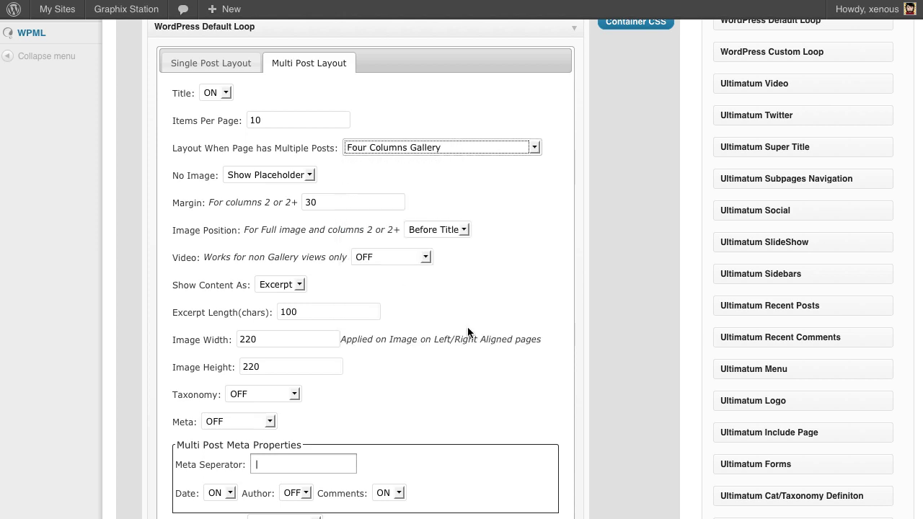
scroll(468, 333, down, 3)
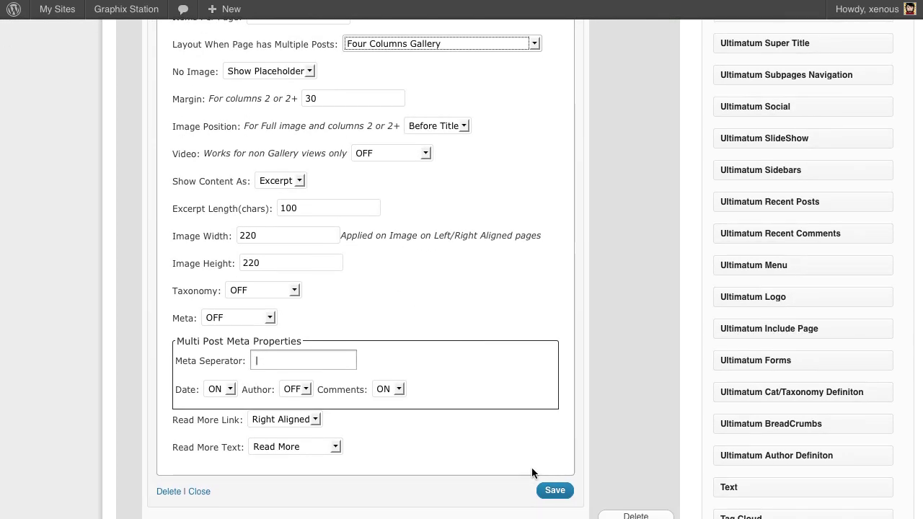
click(556, 493)
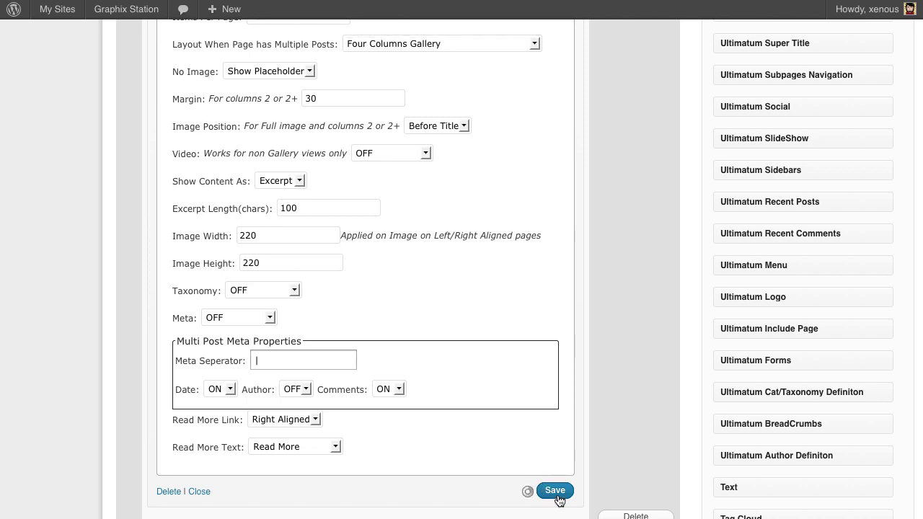
- Save the Portfolio layout and go back to the list of layouts
scroll(470, 292, up, 12)
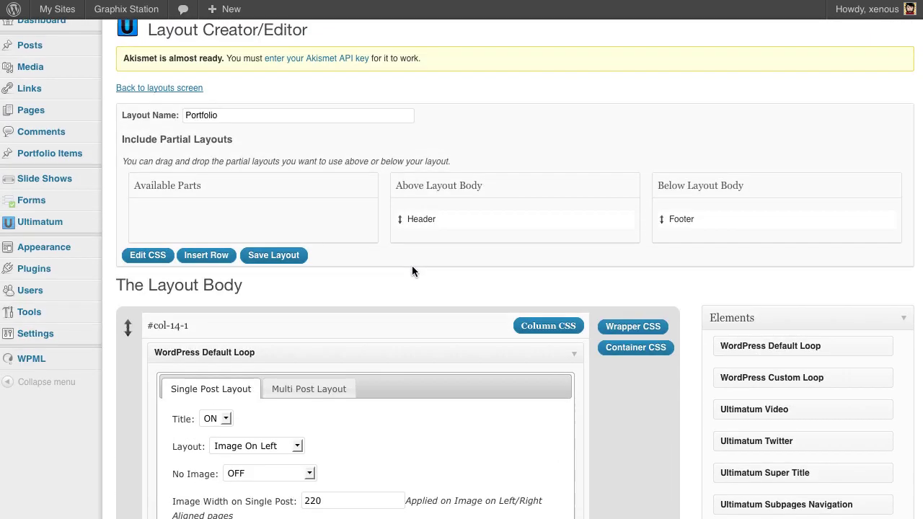
click(275, 269)
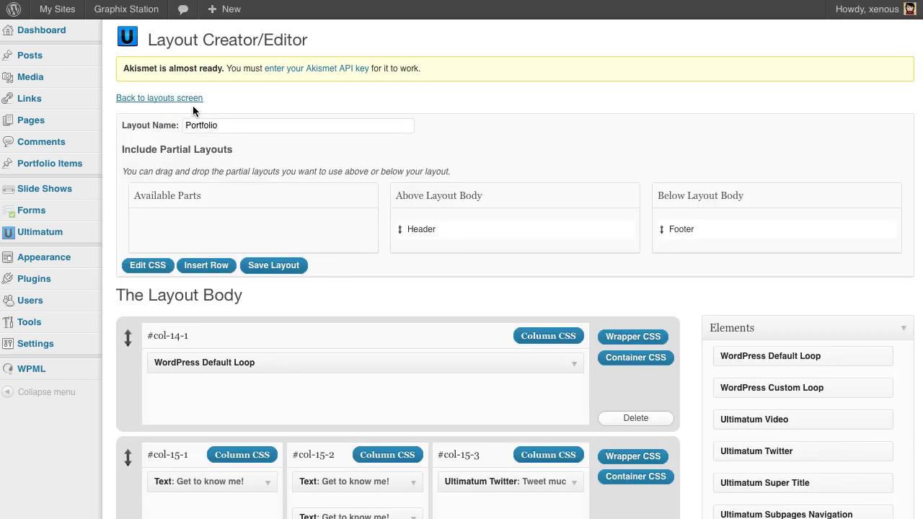
click(191, 99)
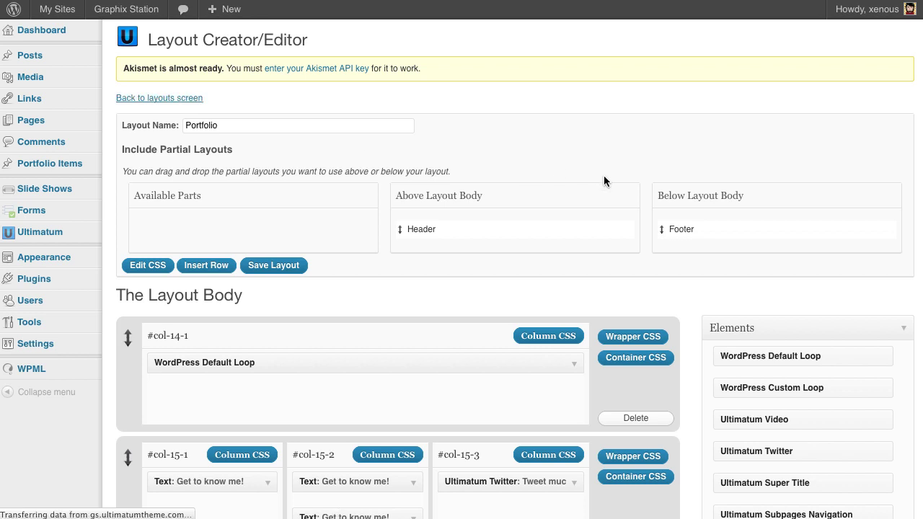
- Assign the Portfolio layout to the portfolio post type and save the assignment
click(717, 275)
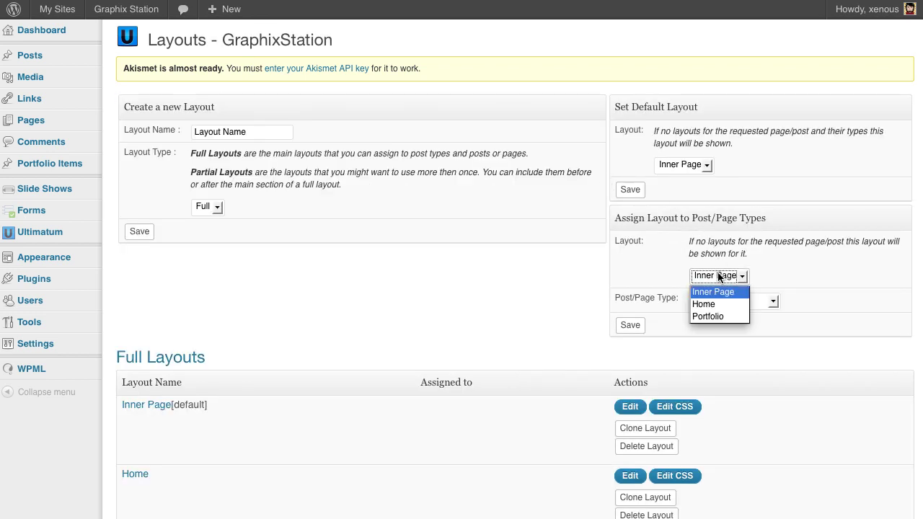
click(709, 314)
click(725, 303)
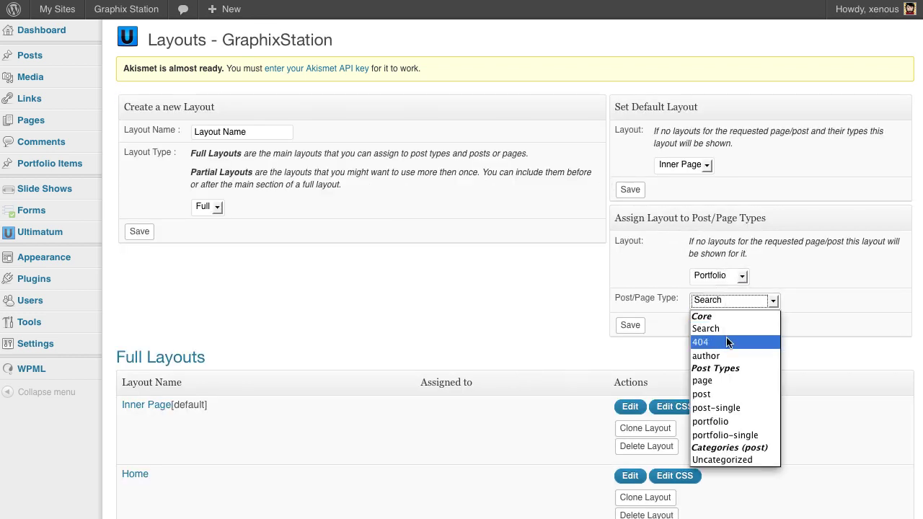
click(724, 421)
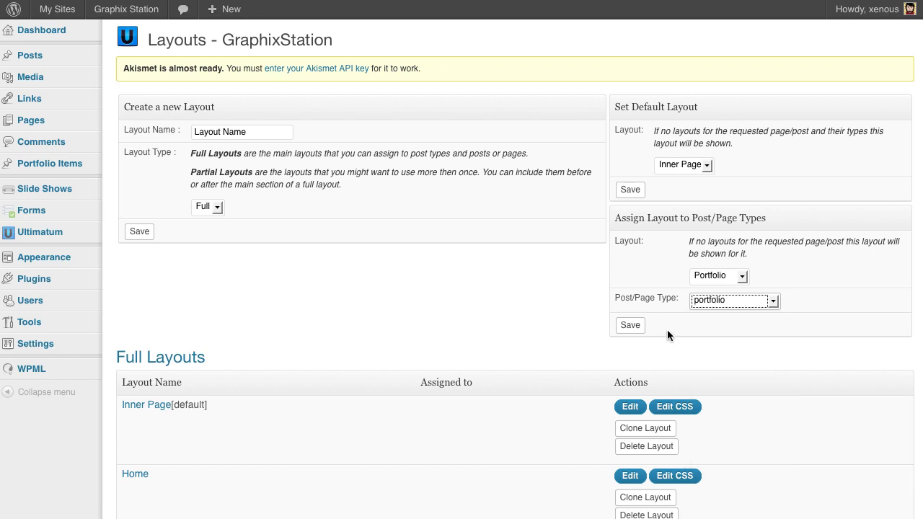
click(638, 326)
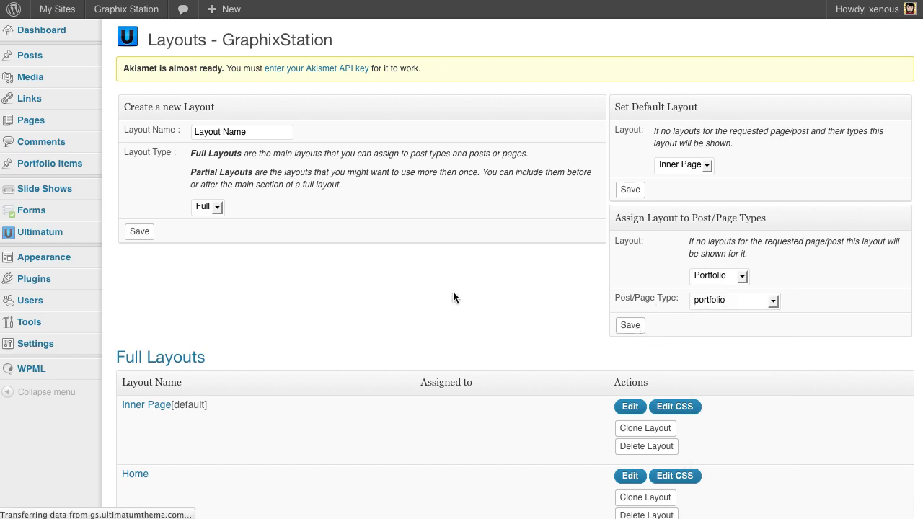
scroll(402, 306, down, 4)
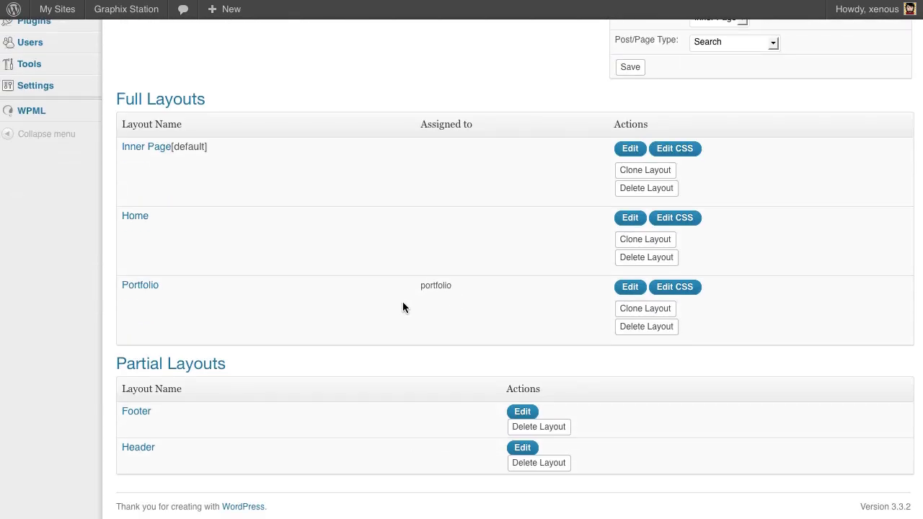
scroll(462, 209, up, 4)
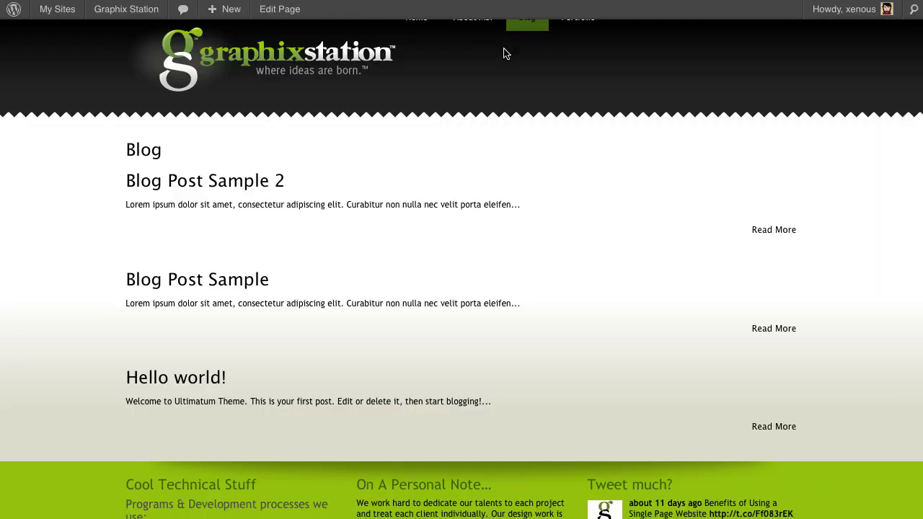
scroll(504, 56, up, 1)
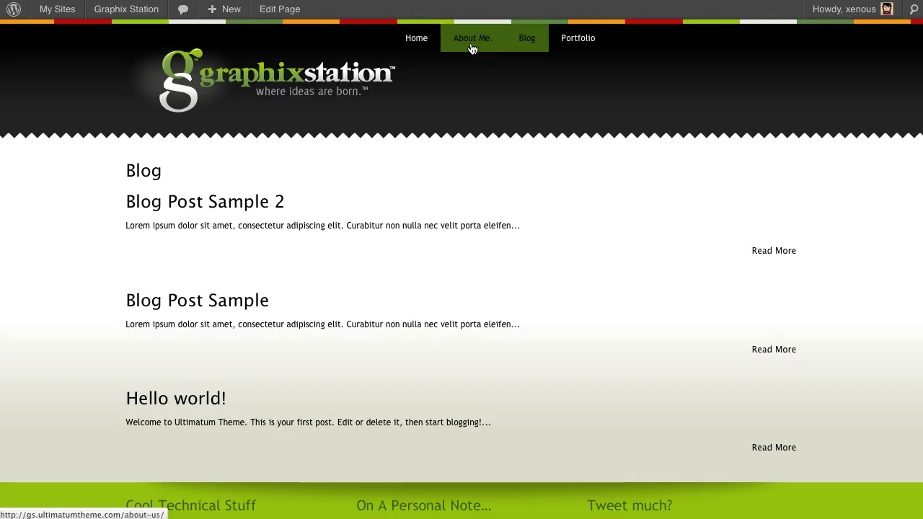
- Open the live Portfolio page and scroll through it to review the gallery
click(472, 49)
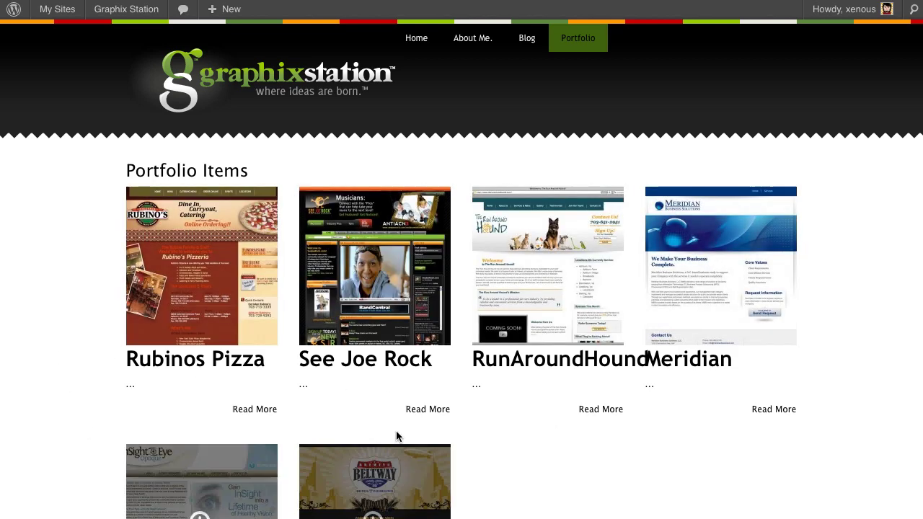
scroll(397, 435, down, 3)
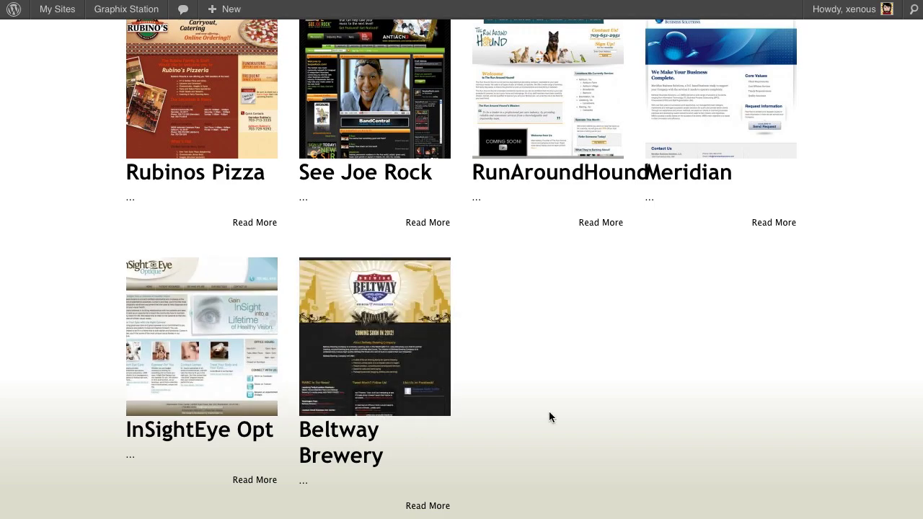
scroll(548, 414, down, 5)
scroll(549, 414, up, 10)
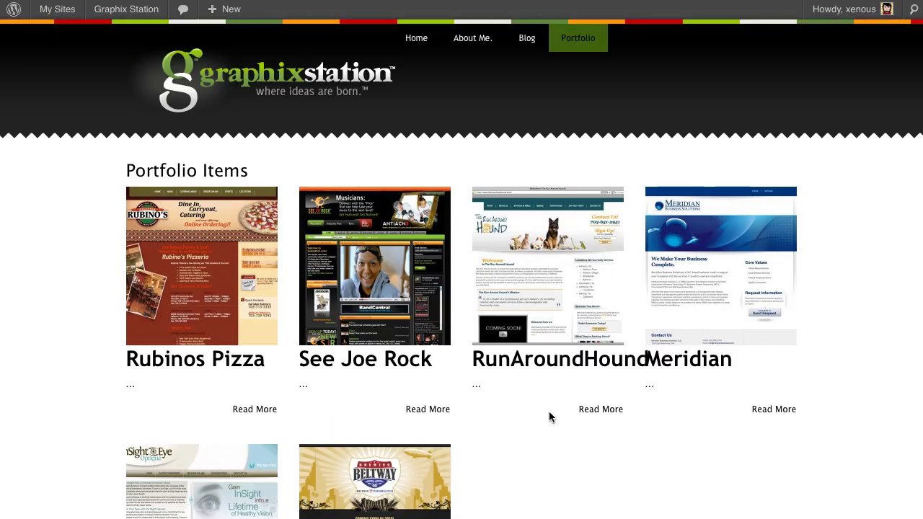
scroll(549, 415, down, 8)
scroll(548, 416, up, 5)
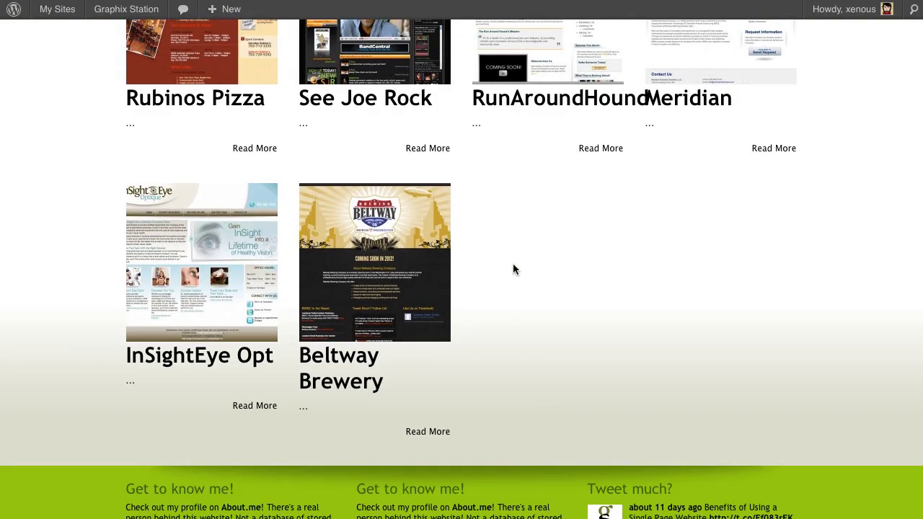
scroll(512, 269, up, 5)
- Open the live Blog page and scroll through its posts
click(520, 38)
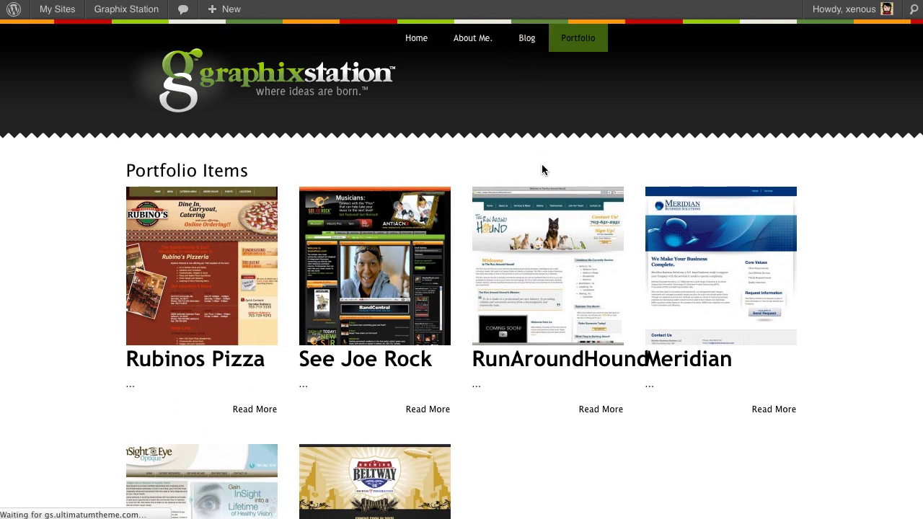
scroll(507, 209, down, 4)
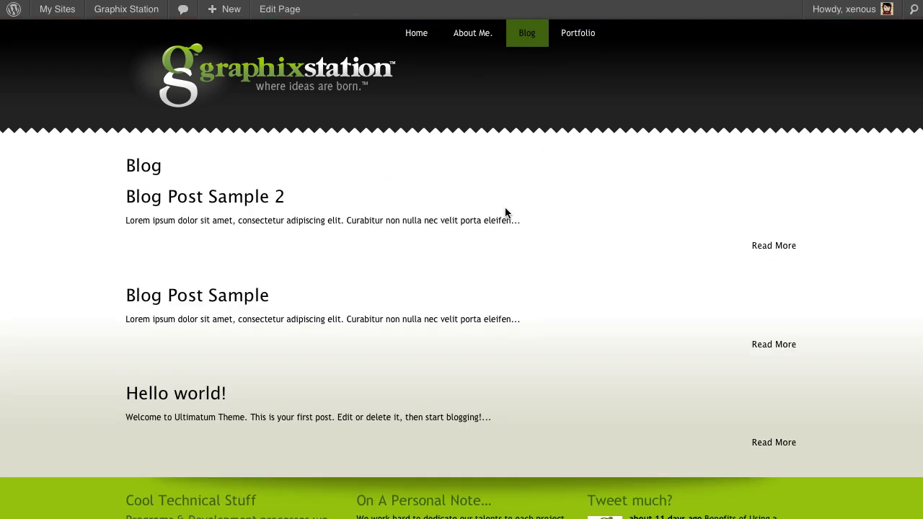
scroll(505, 213, down, 2)
scroll(505, 199, down, 2)
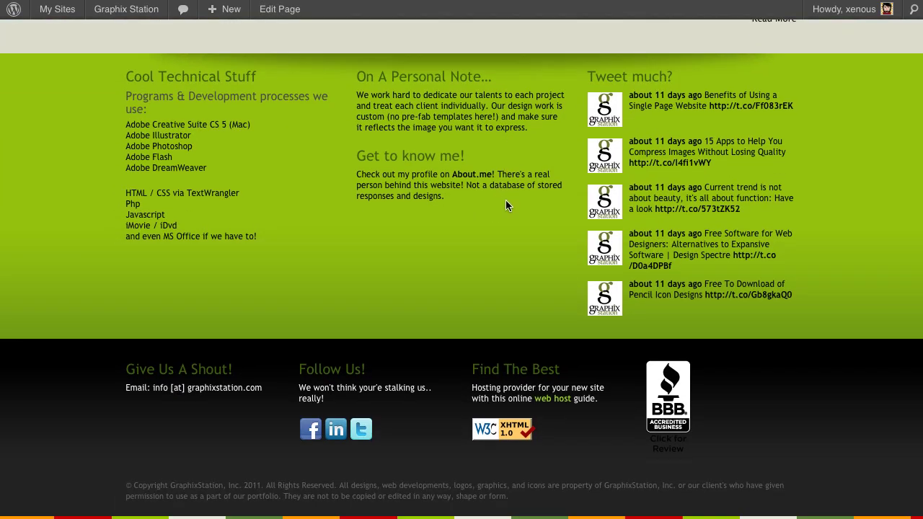
scroll(505, 200, up, 8)
scroll(506, 202, down, 5)
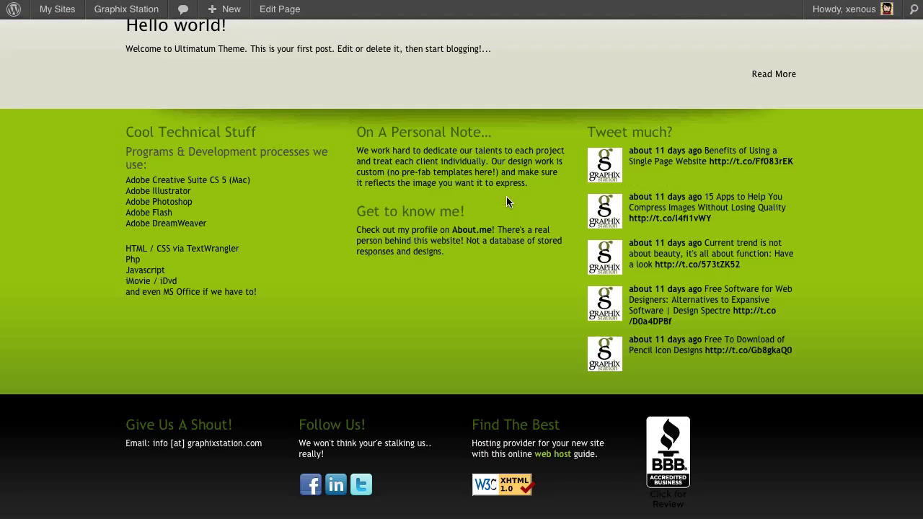
scroll(506, 203, up, 3)
scroll(507, 197, up, 2)
scroll(507, 198, down, 6)
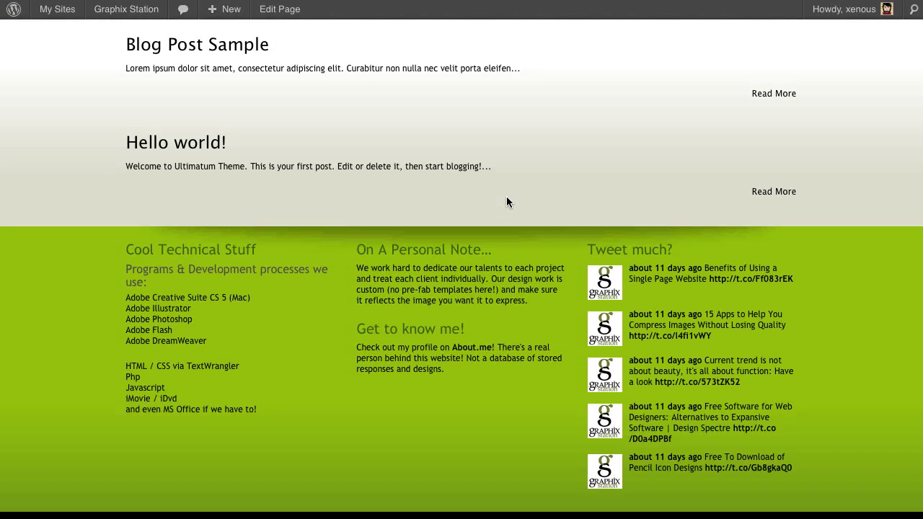
scroll(506, 197, down, 1)
scroll(506, 197, up, 6)
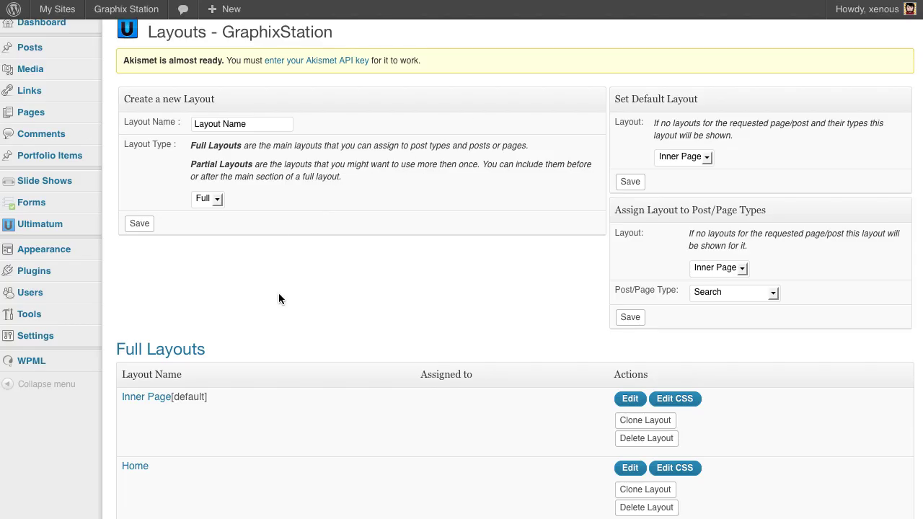
scroll(279, 294, down, 3)
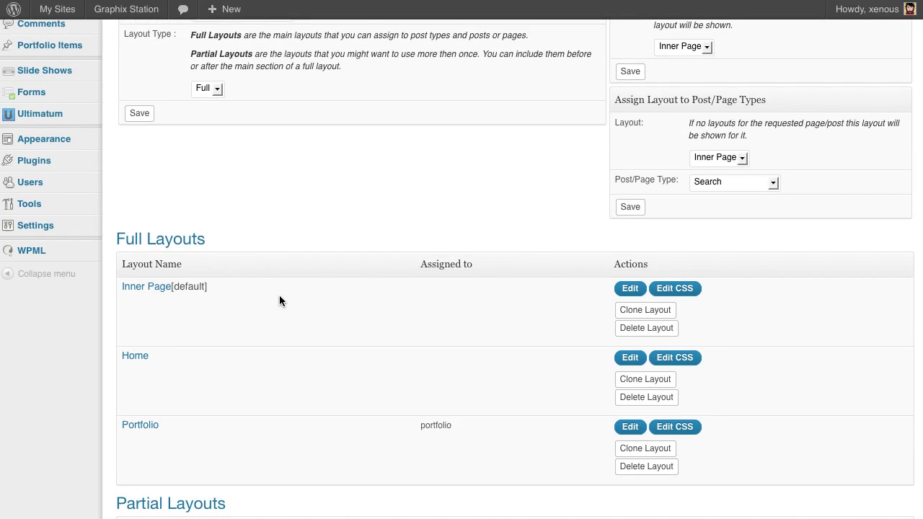
- In Inner Page, add a Recent Posts block to #col-12-1 listing portfolio items, titled 'Our Latest Work'
click(149, 290)
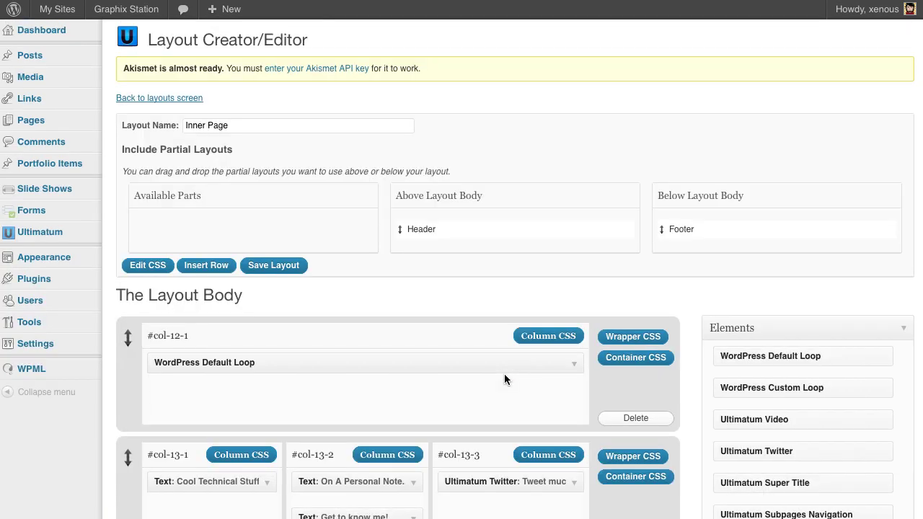
scroll(504, 375, down, 5)
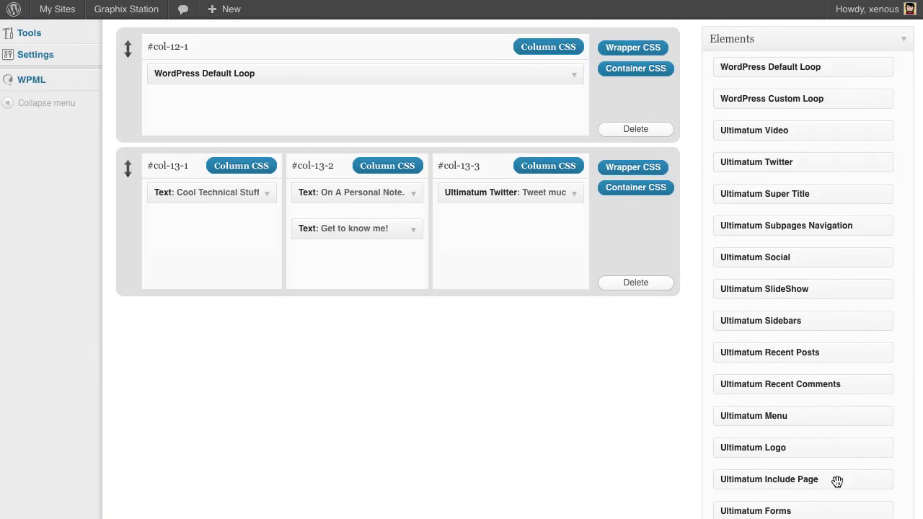
drag(792, 353, 253, 101)
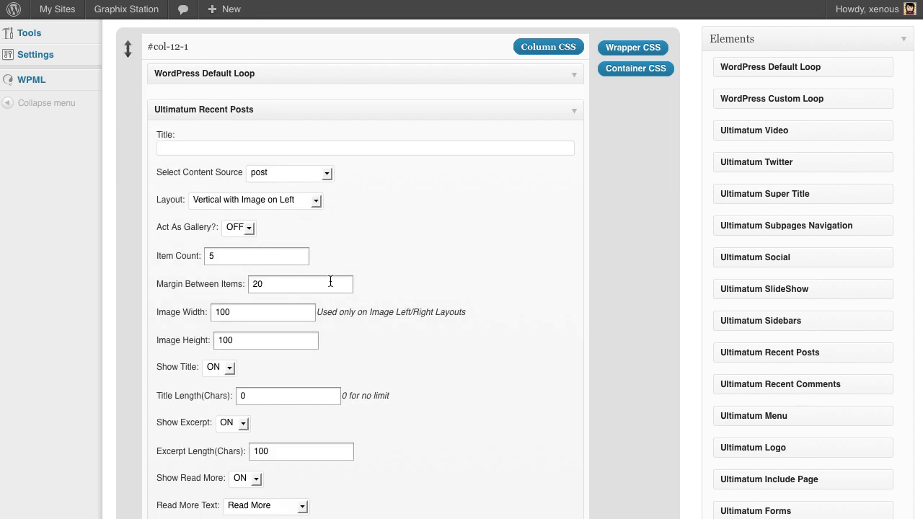
click(307, 173)
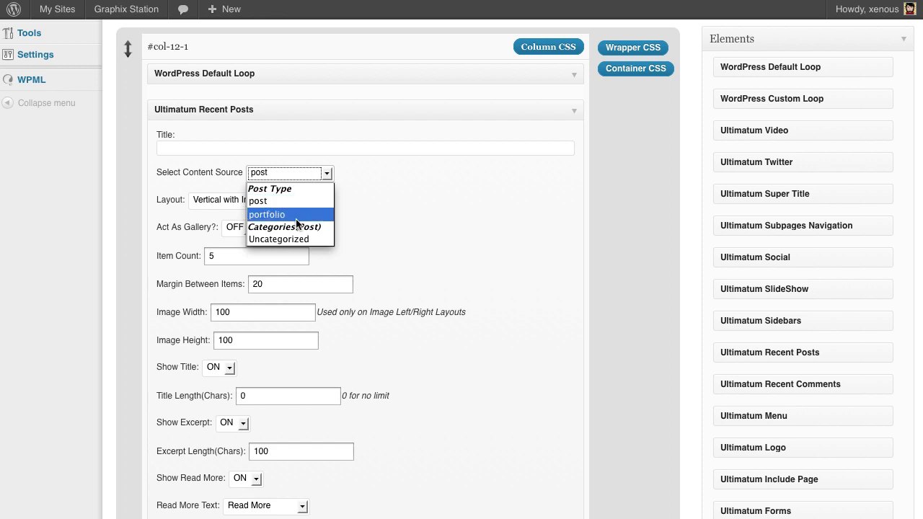
click(297, 214)
click(315, 144)
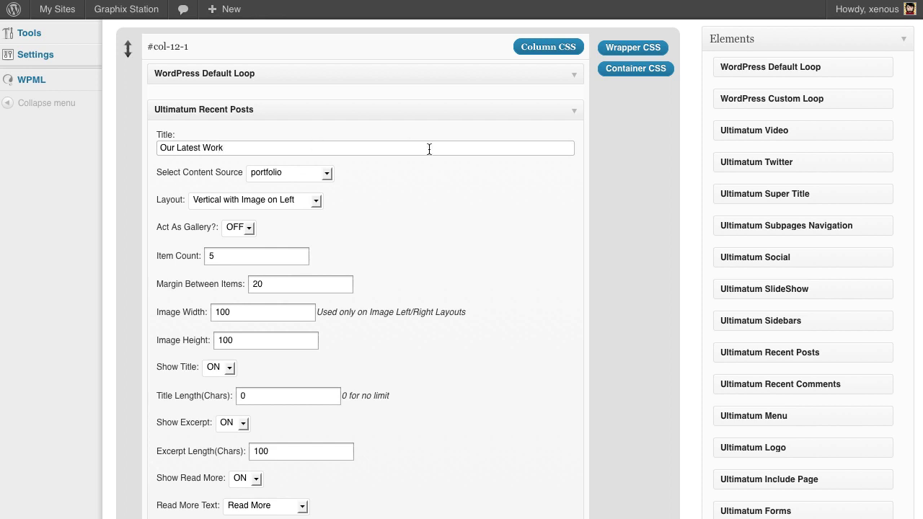
scroll(429, 149, down, 3)
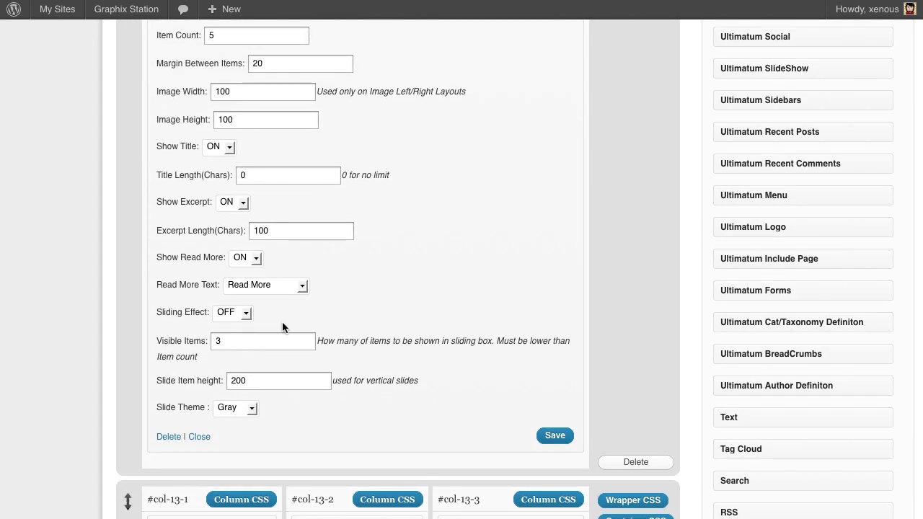
- Set the sliding effect to Ticker, turn gallery mode ON, and choose Horizontal with Full Image
click(236, 313)
click(235, 341)
click(248, 312)
click(227, 353)
click(303, 286)
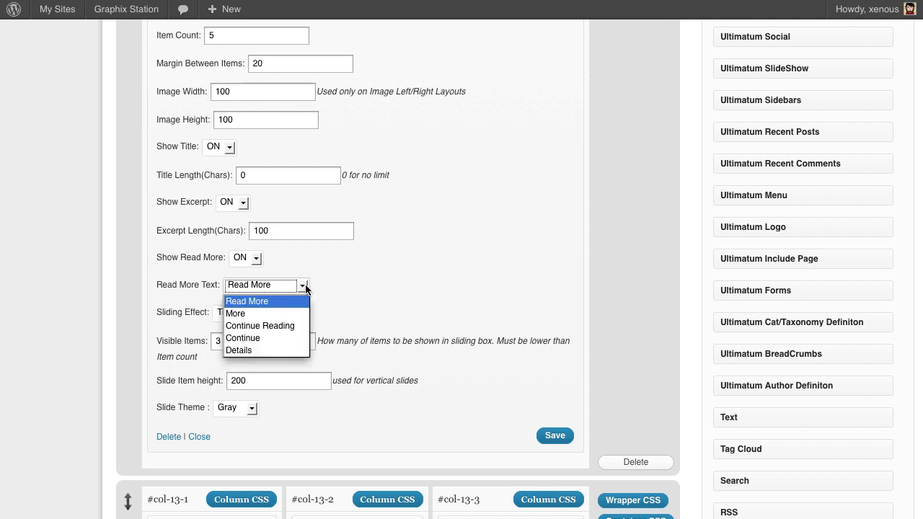
click(303, 285)
scroll(375, 261, up, 2)
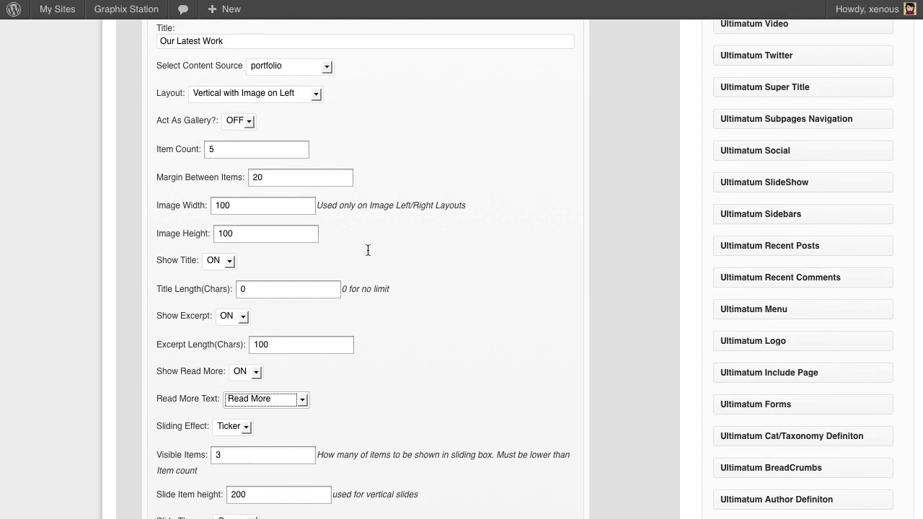
click(245, 121)
click(234, 136)
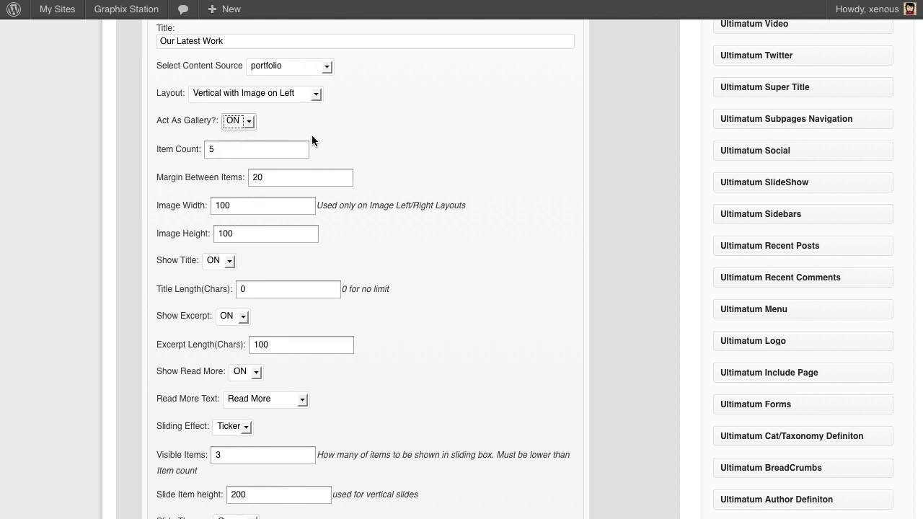
click(316, 95)
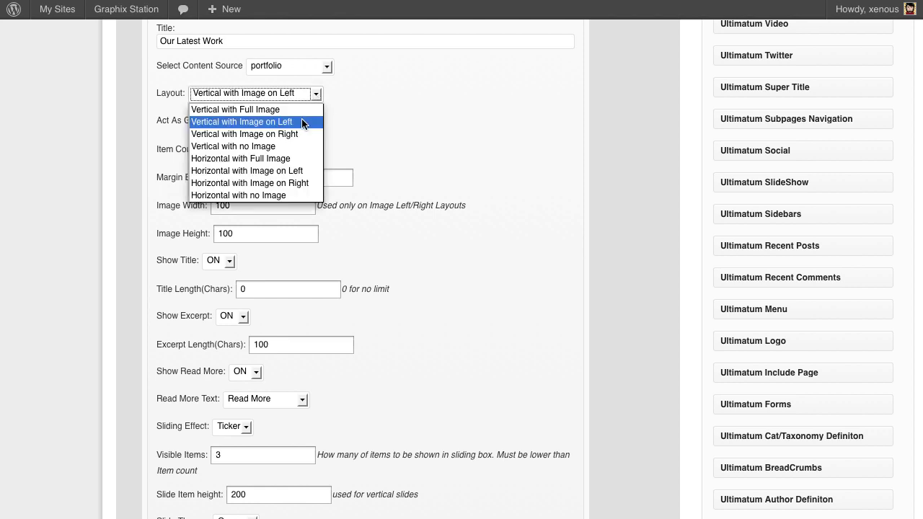
click(292, 159)
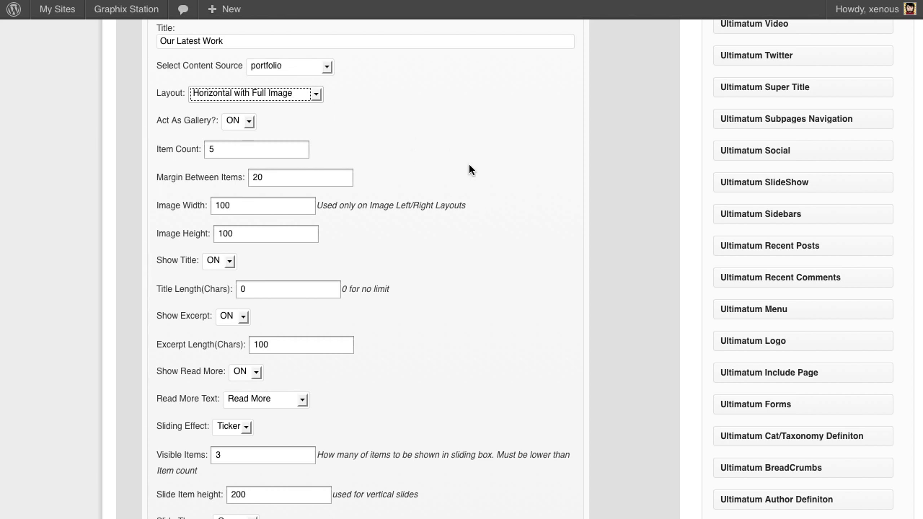
- Keep Ticker, switch the slide theme to Green, and save the block settings
scroll(469, 169, down, 2)
scroll(407, 260, down, 3)
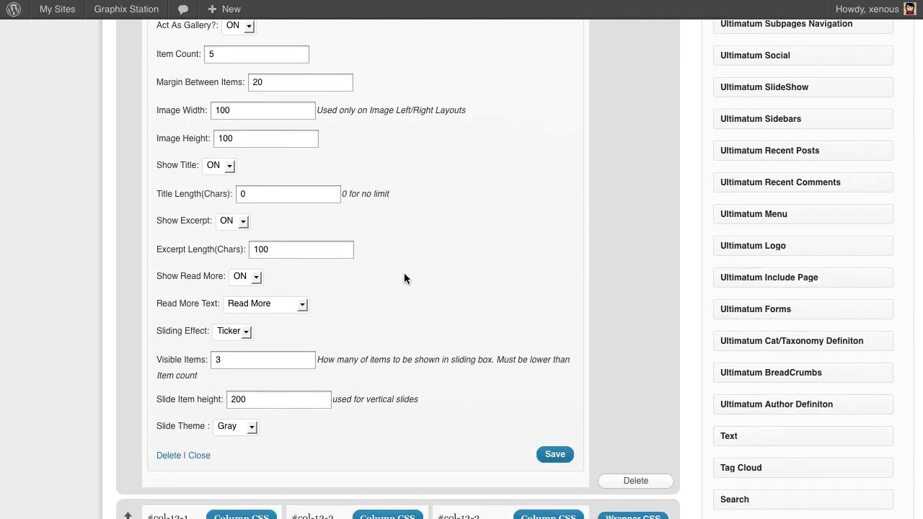
click(227, 270)
click(227, 271)
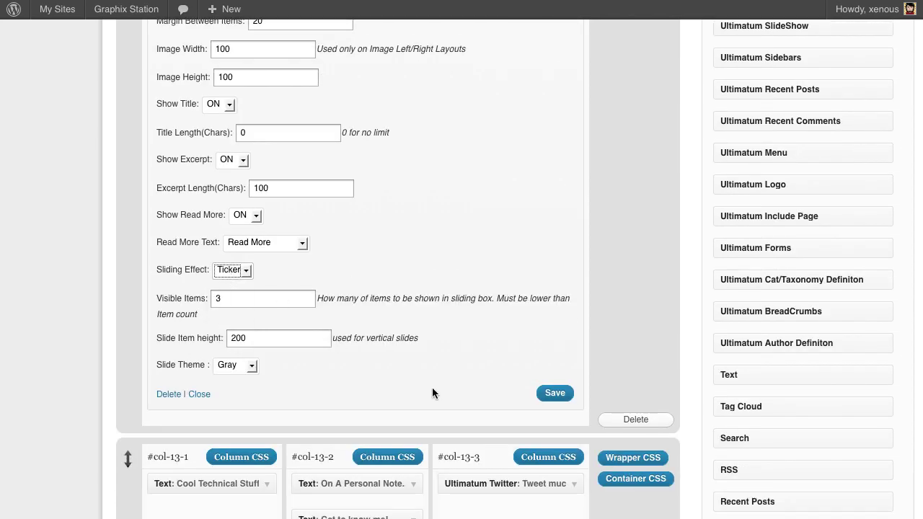
click(250, 364)
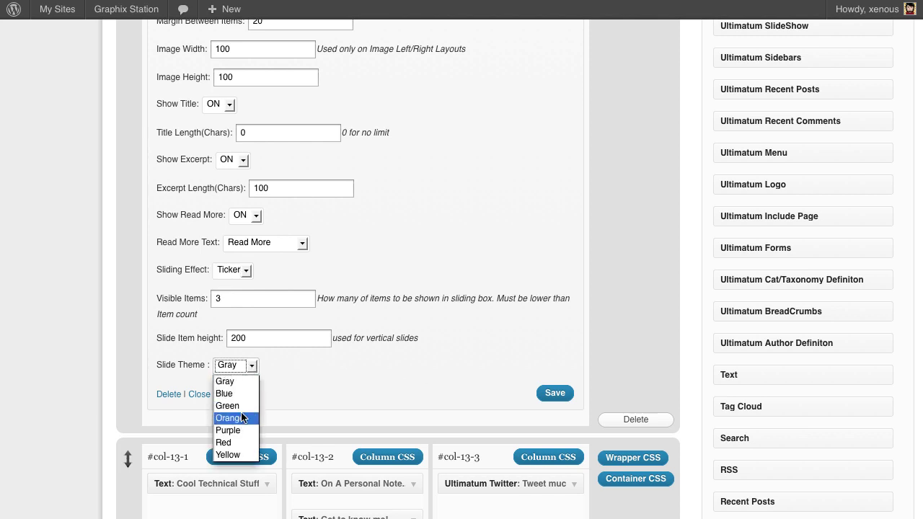
click(242, 408)
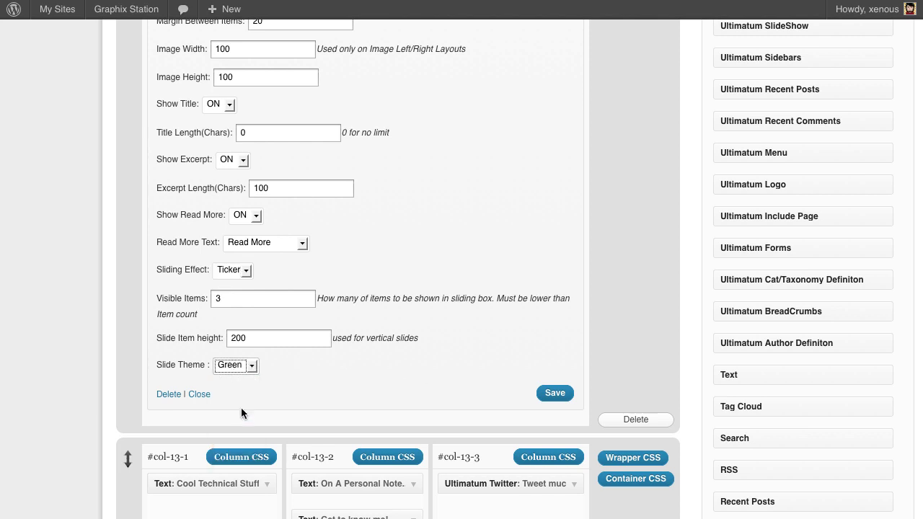
click(552, 395)
key(Home)
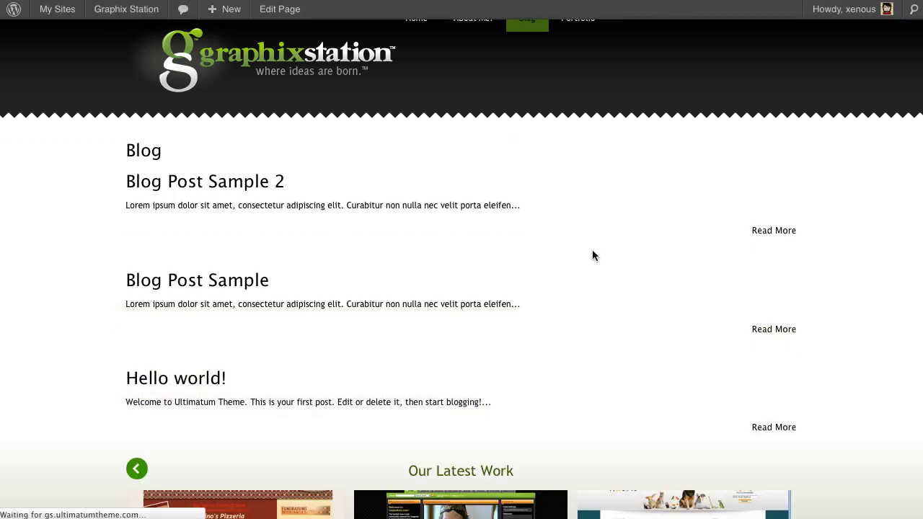
scroll(593, 256, down, 5)
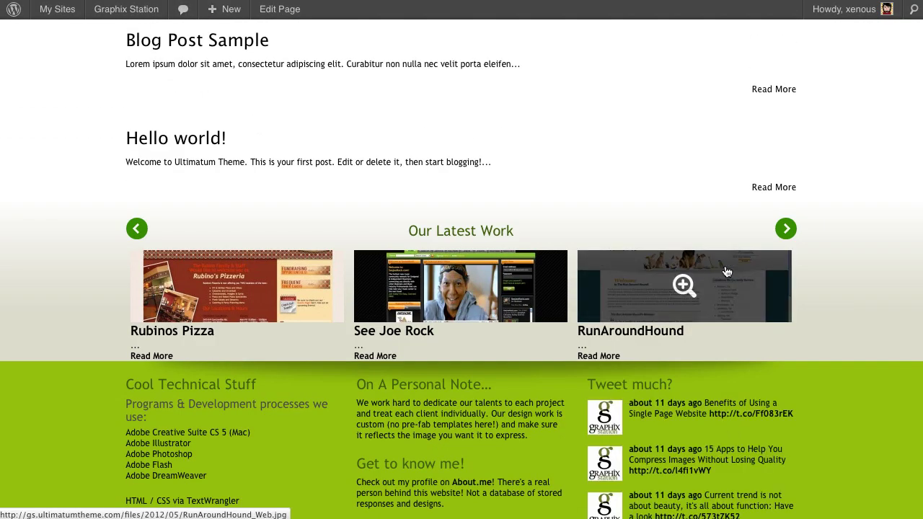
click(786, 228)
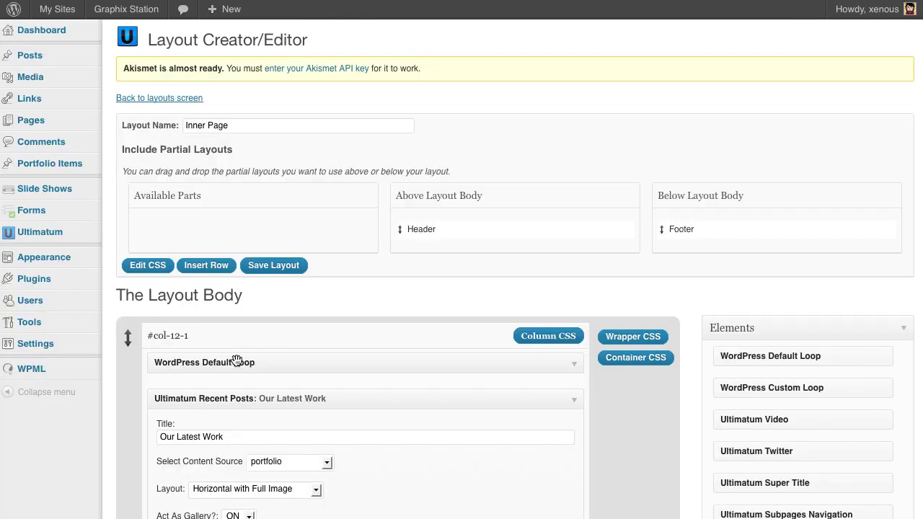
scroll(237, 361, down, 3)
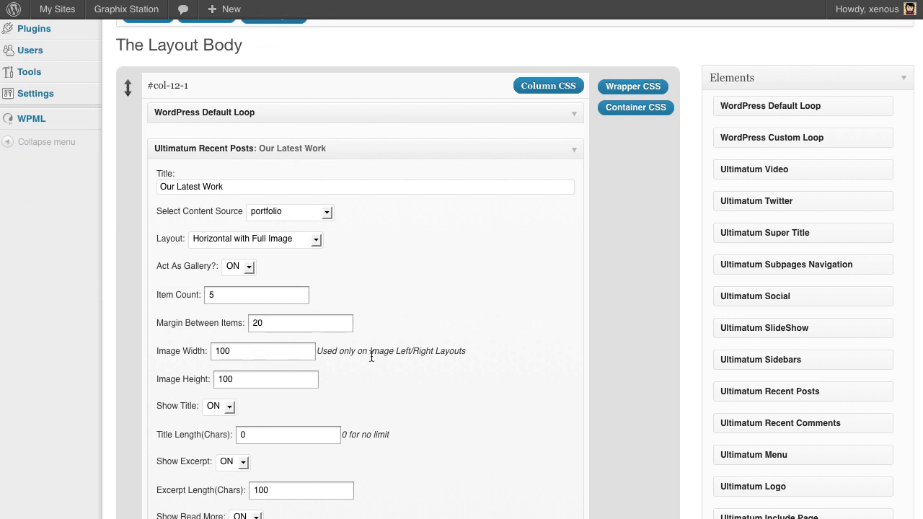
- Switch Show Title, Show Excerpt and Show Read More to OFF and save the Recent Posts block
scroll(371, 356, down, 2)
click(228, 245)
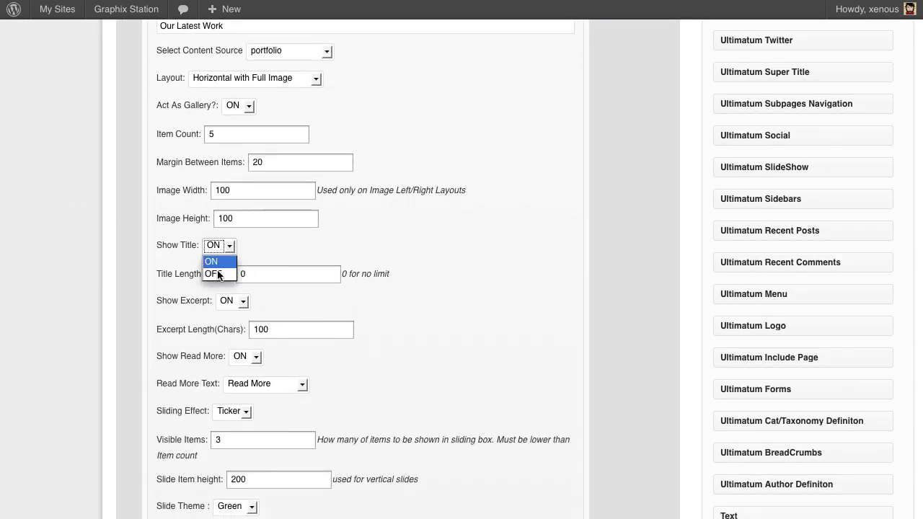
click(220, 271)
click(240, 303)
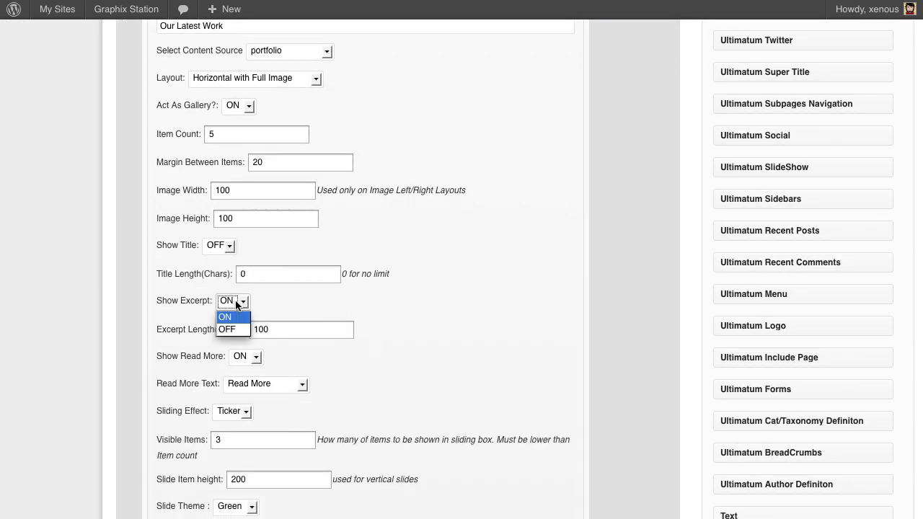
scroll(472, 371, down, 2)
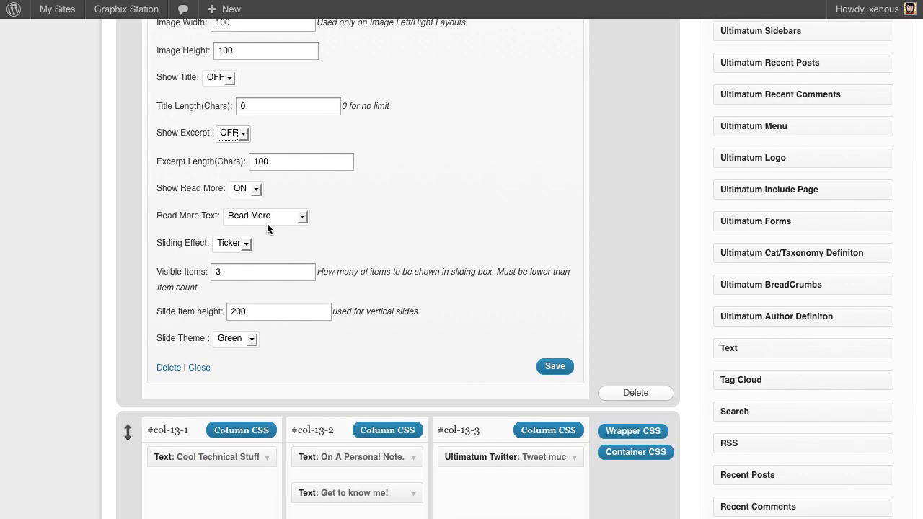
click(252, 191)
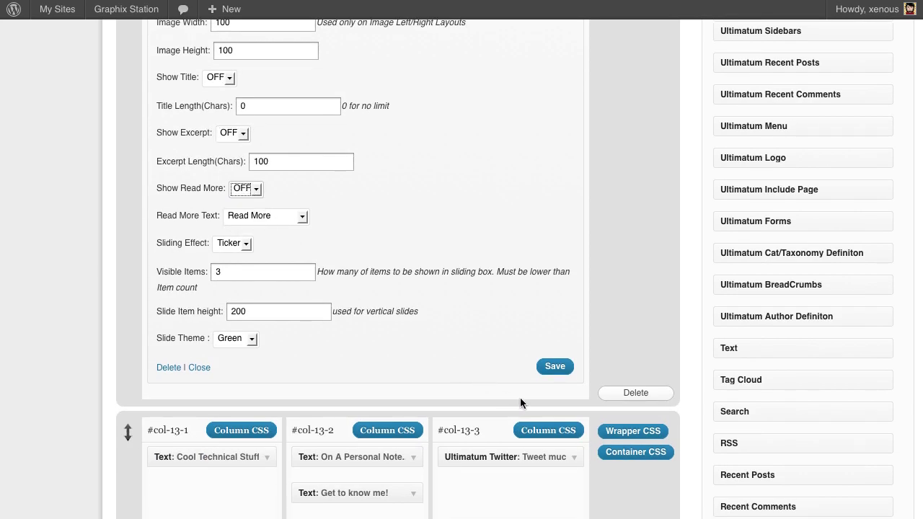
click(557, 370)
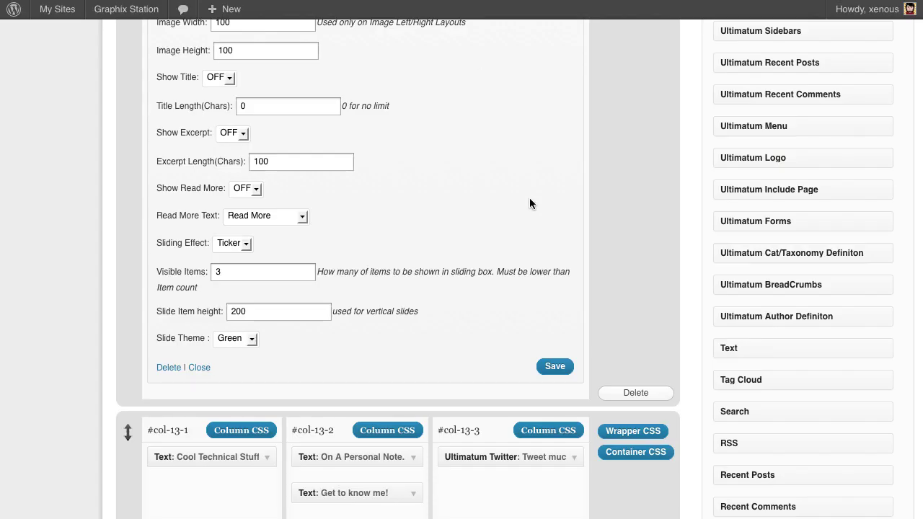
scroll(529, 202, up, 5)
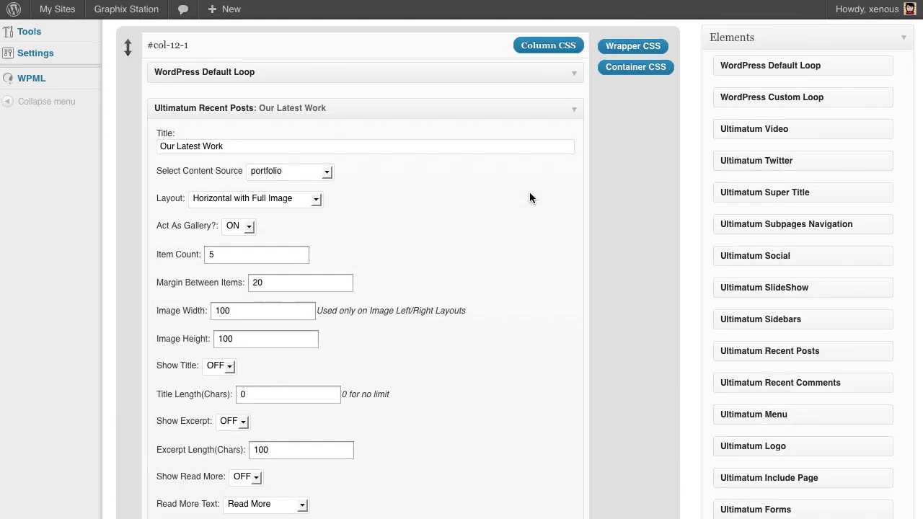
- Edit the container's bottom padding under Container CSS, save it, then save the layout
click(634, 181)
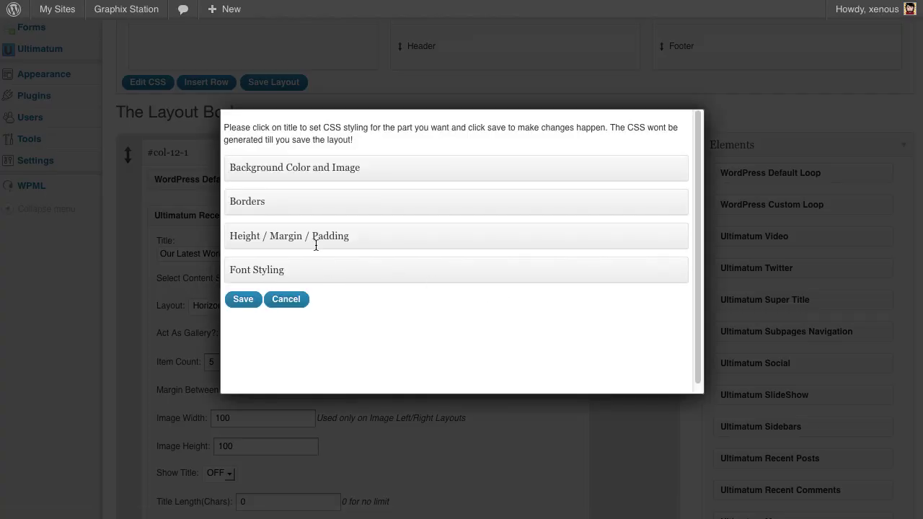
click(314, 236)
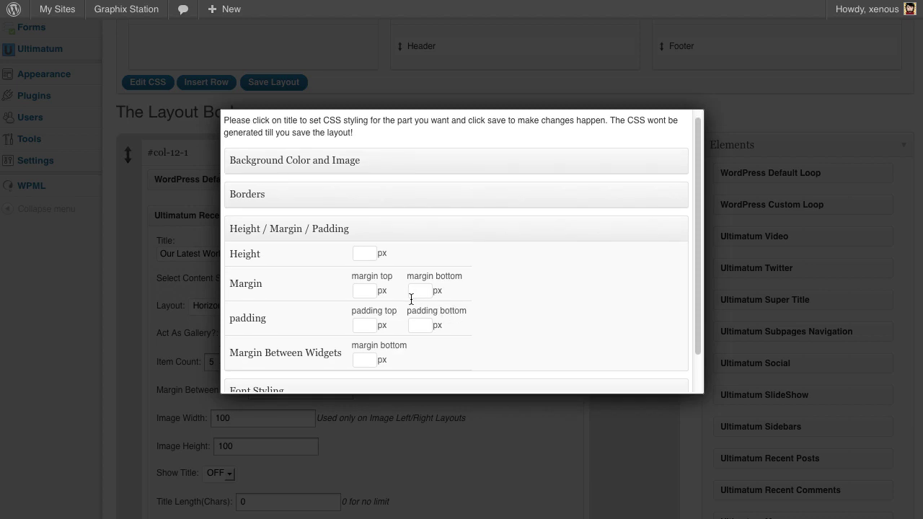
click(421, 322)
scroll(344, 335, down, 1)
click(245, 383)
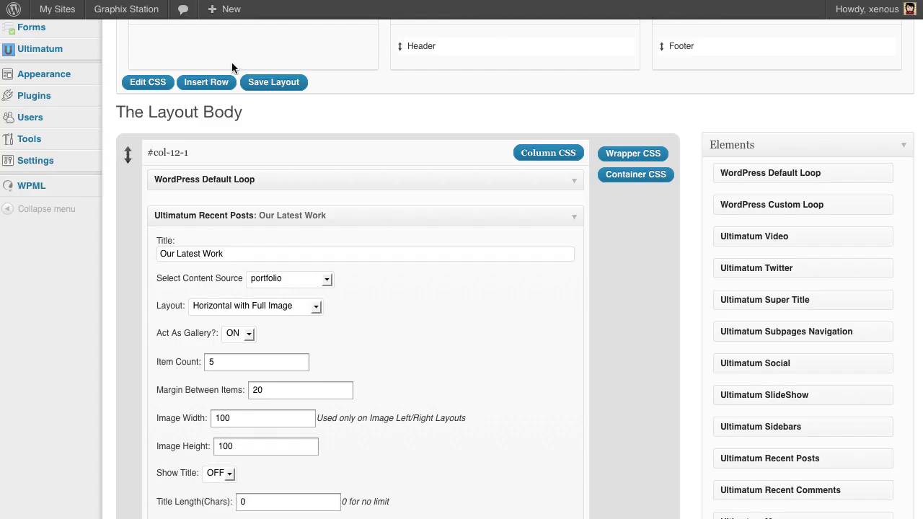
click(285, 82)
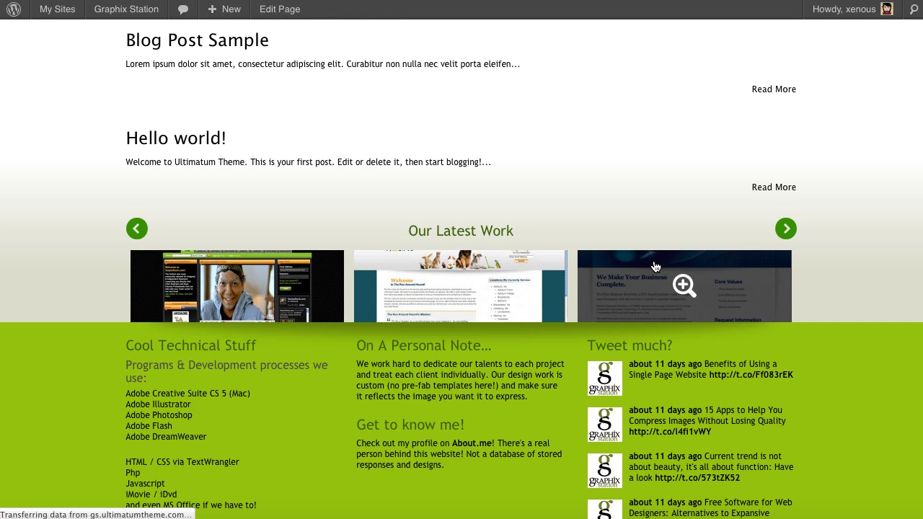
scroll(351, 190, up, 5)
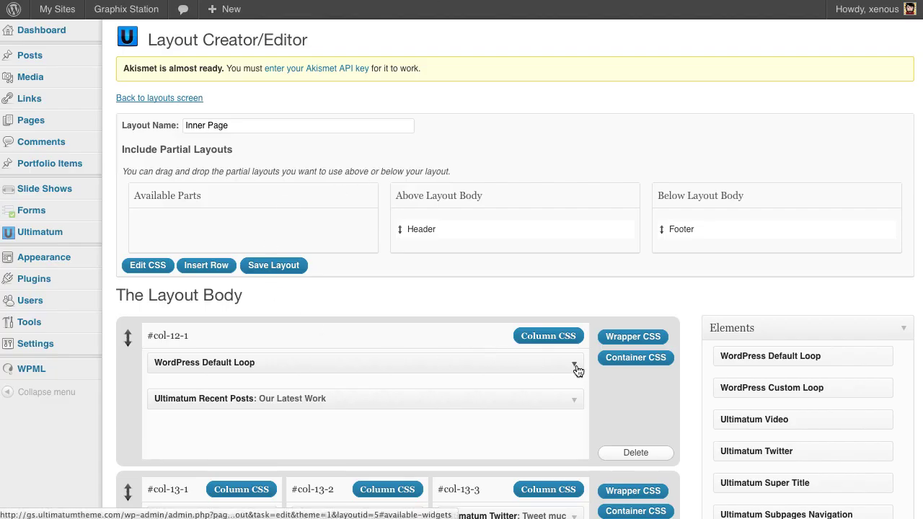
- Expand the WordPress Default Loop and try Image On Left for single posts
click(575, 367)
scroll(371, 354, down, 5)
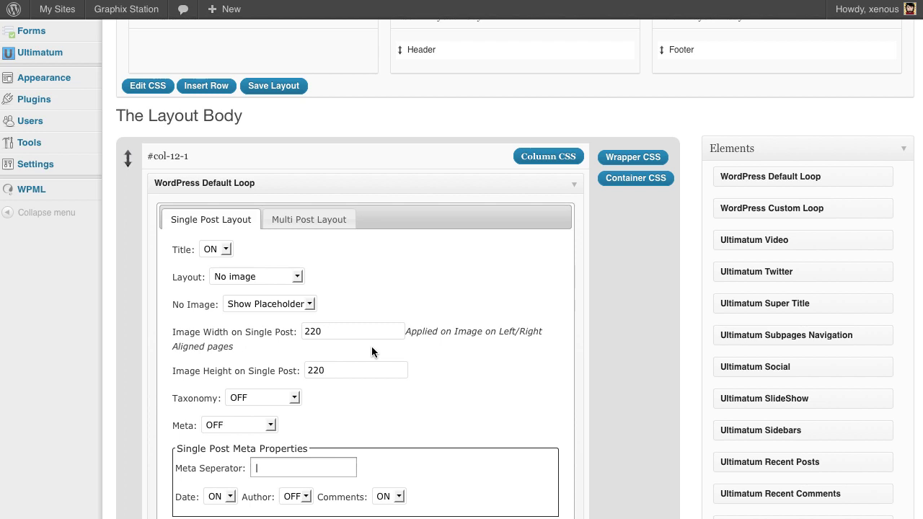
scroll(371, 351, down, 2)
click(238, 216)
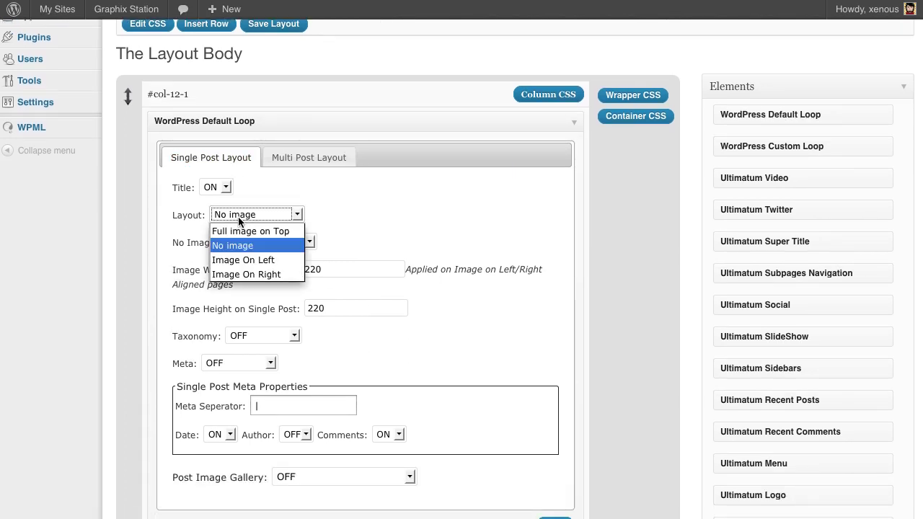
click(234, 259)
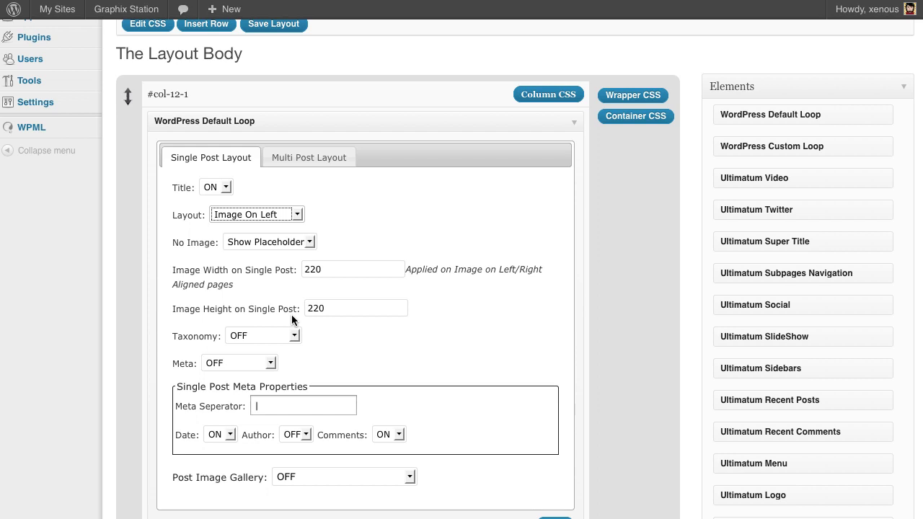
click(285, 242)
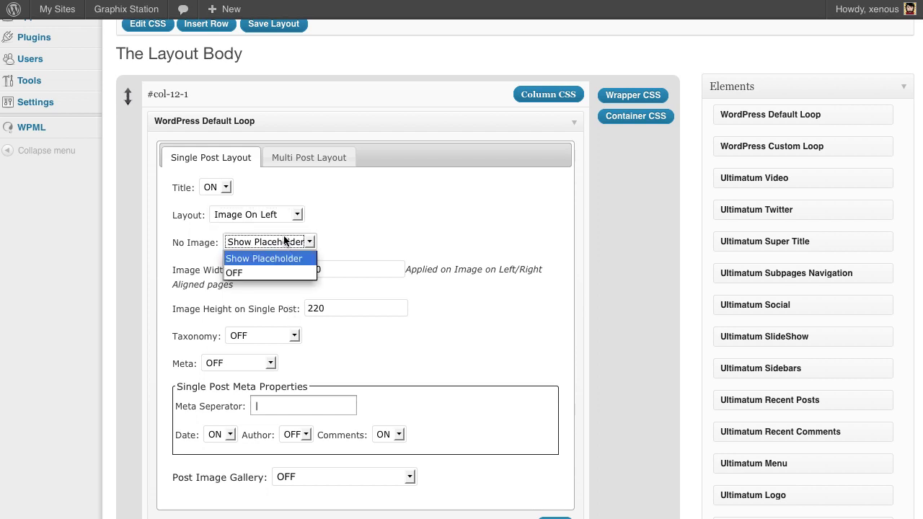
click(268, 258)
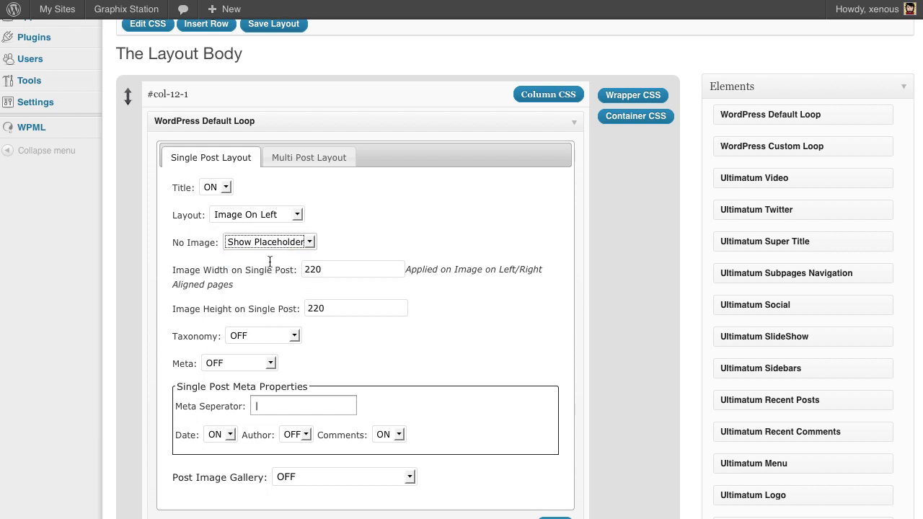
scroll(469, 290, down, 3)
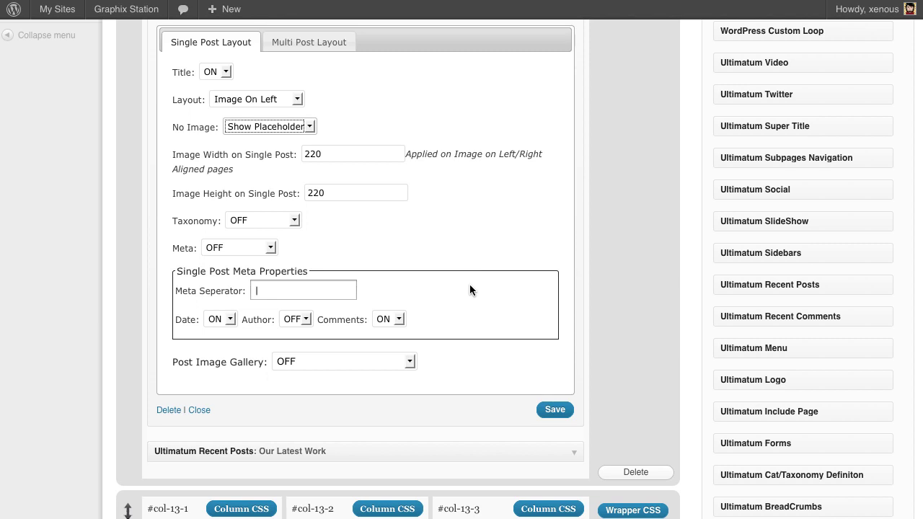
- Change the single-post layout to No image and turn the No Image placeholder OFF
click(255, 97)
click(269, 127)
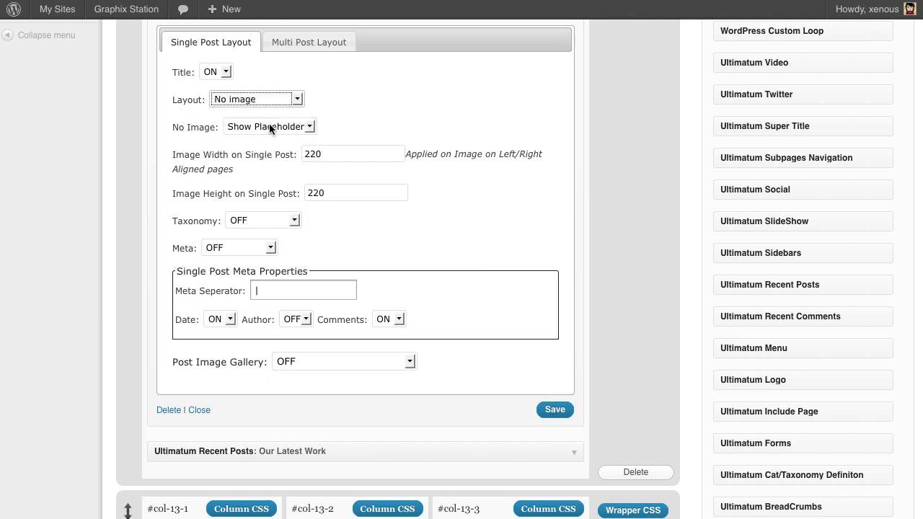
click(269, 127)
click(264, 143)
middle_click(263, 155)
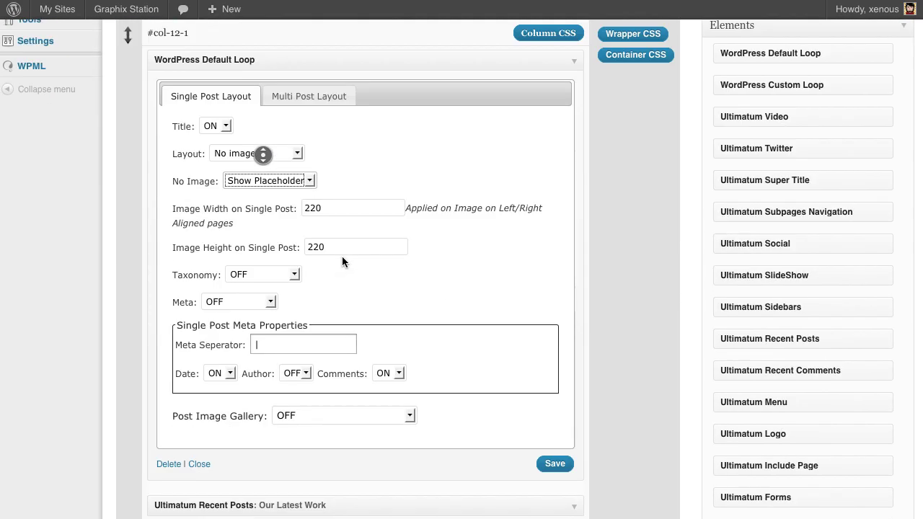
click(396, 206)
scroll(395, 206, up, 10)
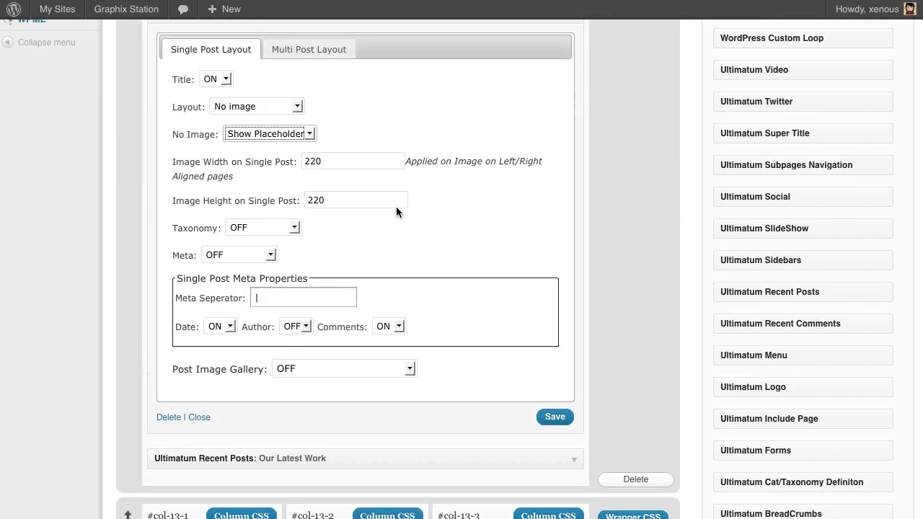
scroll(396, 206, up, 3)
click(289, 245)
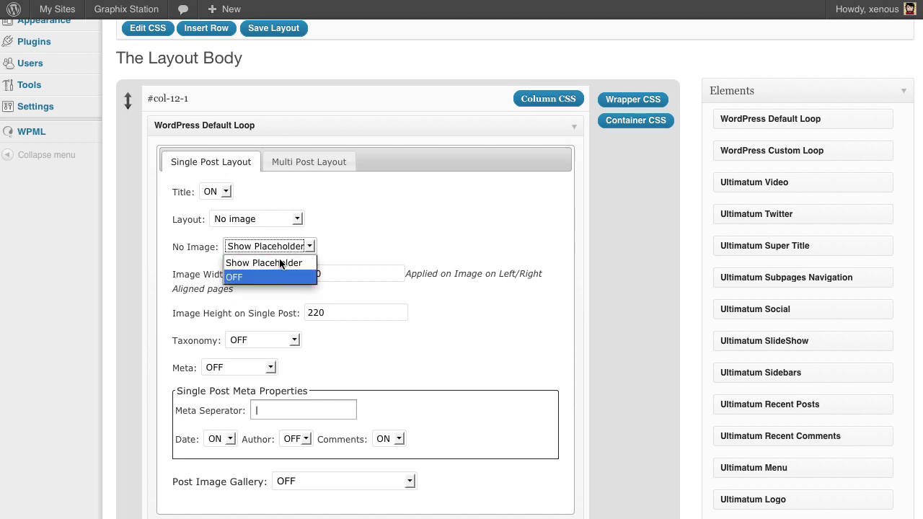
click(266, 277)
click(319, 160)
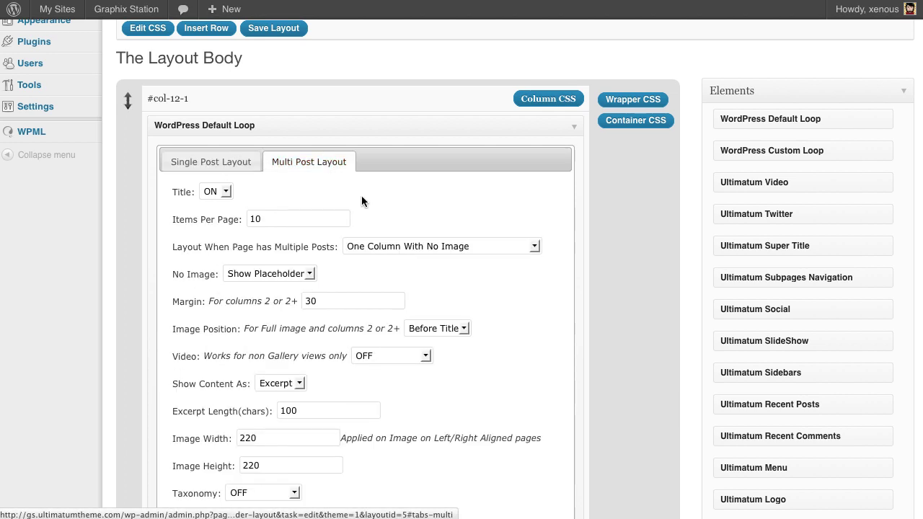
- List posts as One Column With Image On Left with 250-character excerpts, save, and view the Blog page
click(402, 249)
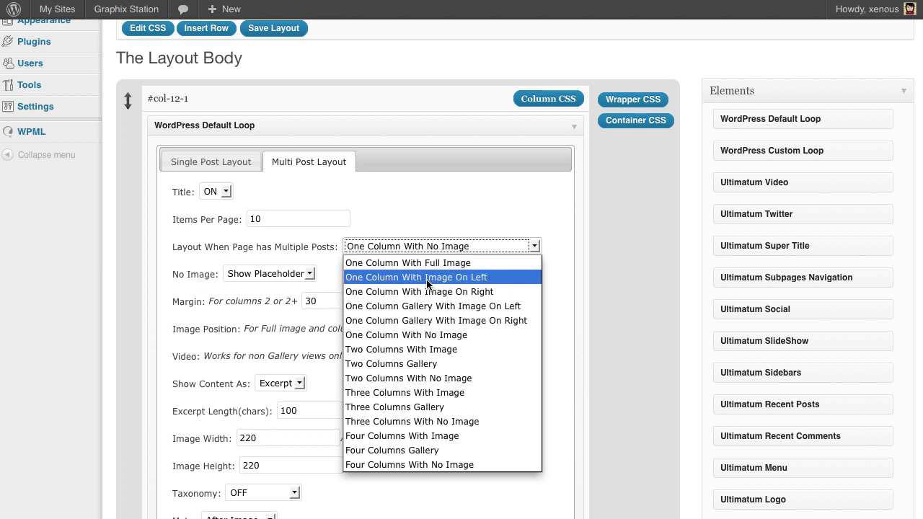
click(427, 278)
click(272, 274)
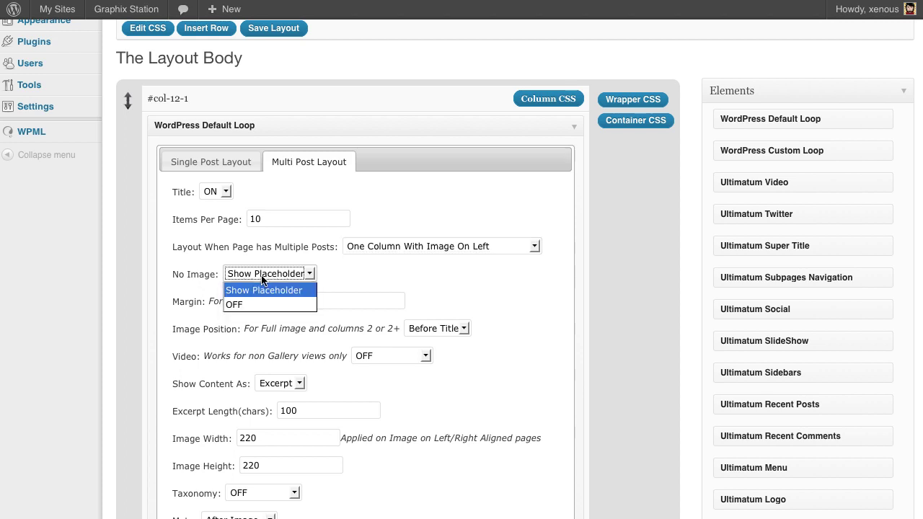
click(280, 273)
scroll(450, 364, down, 3)
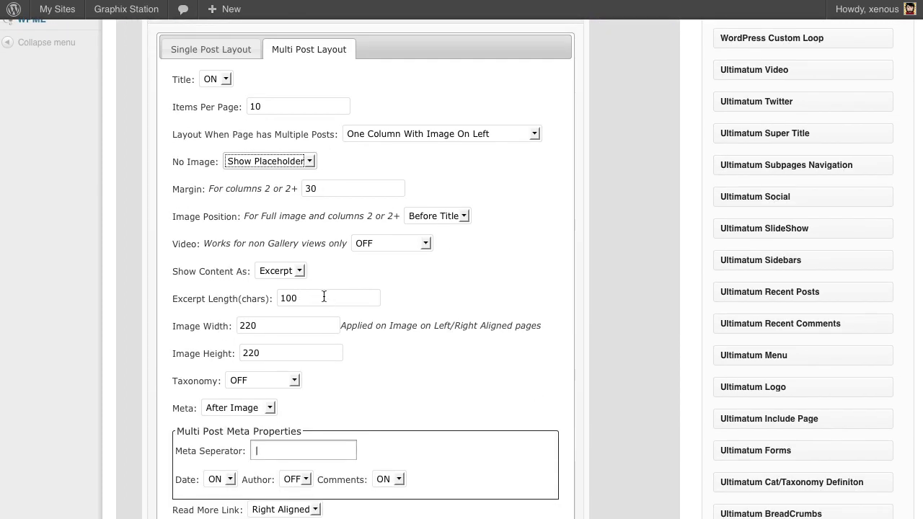
drag(324, 297, 228, 291)
text(250)
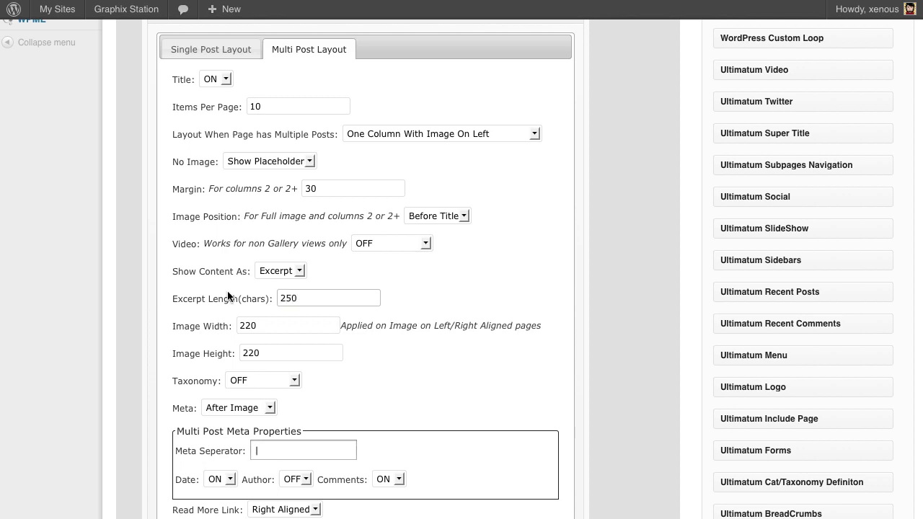
scroll(413, 321, down, 5)
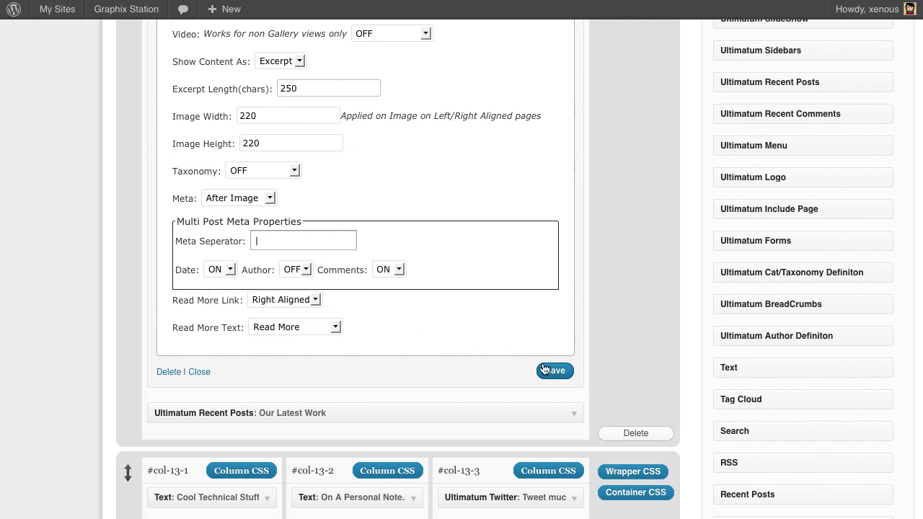
click(544, 369)
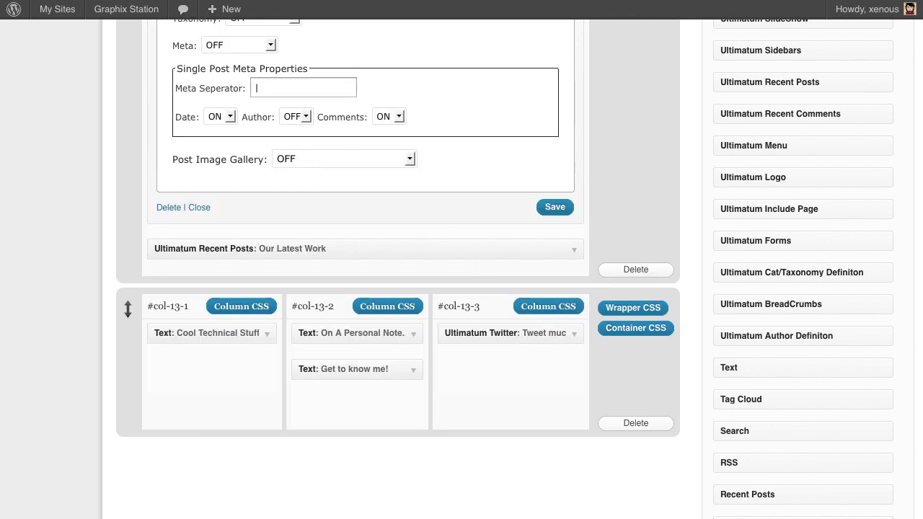
key(ctrl+Tab)
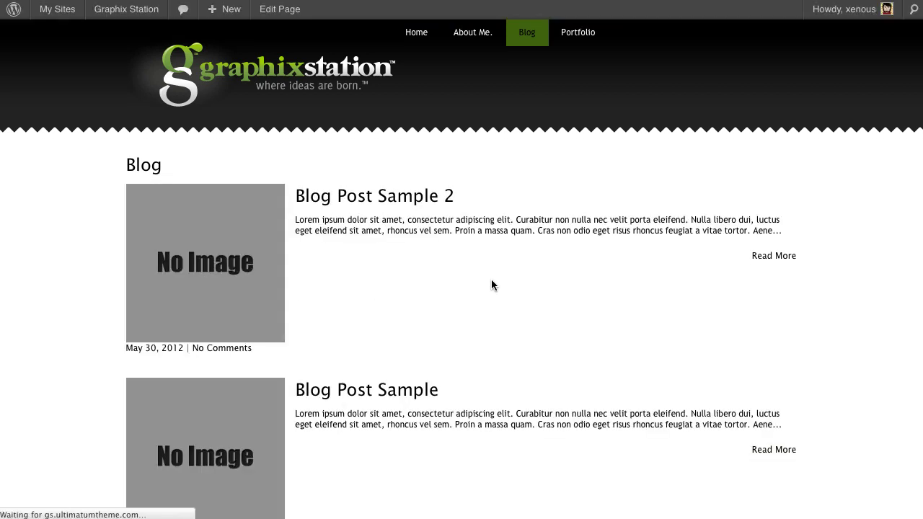
- Scroll through the Blog page and return to its top
scroll(299, 303, down, 5)
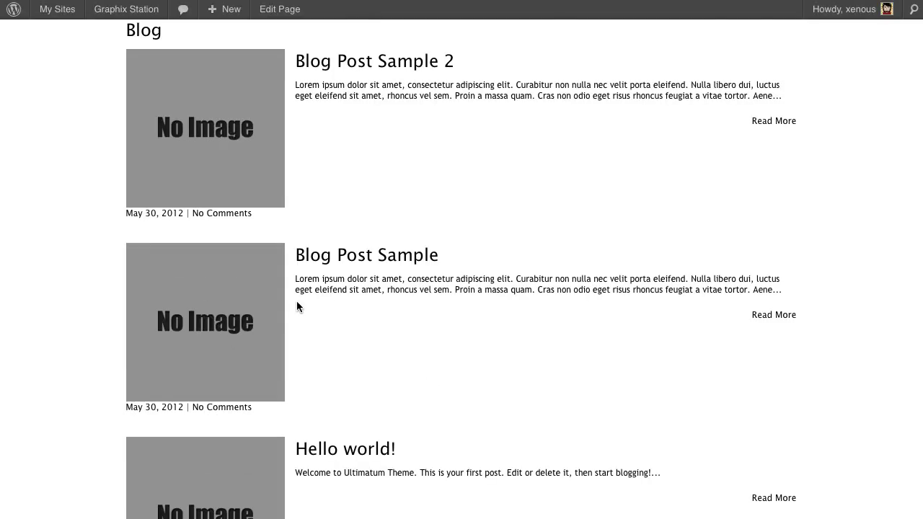
scroll(404, 371, down, 4)
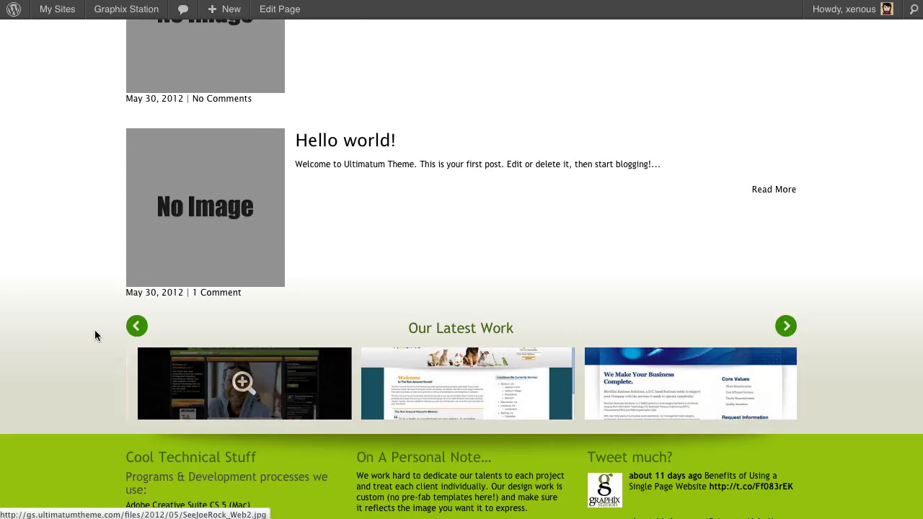
scroll(421, 364, down, 8)
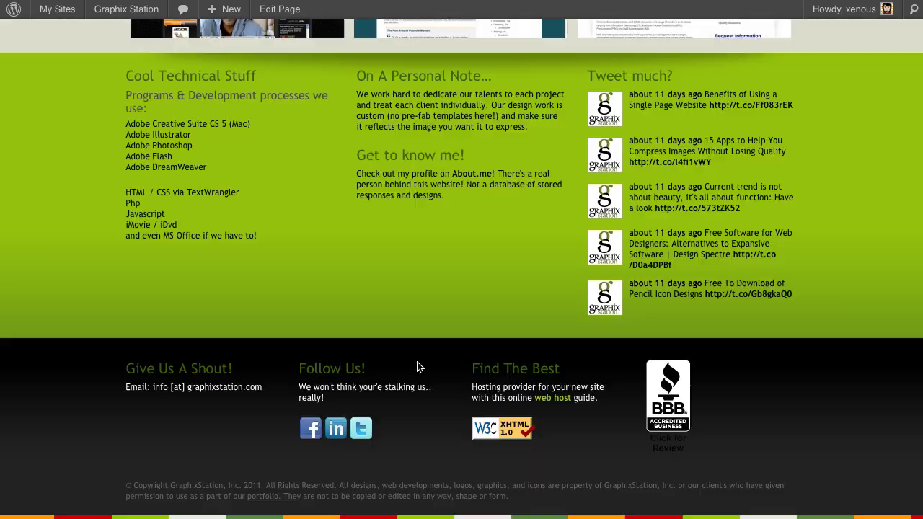
key(Home)
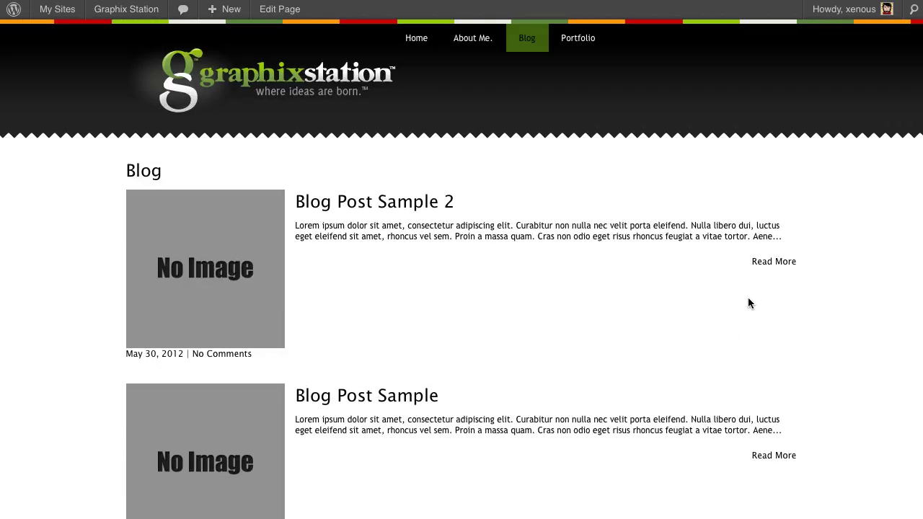
- Open the Portfolio page and scroll through its four-column thumbnail gallery
click(577, 37)
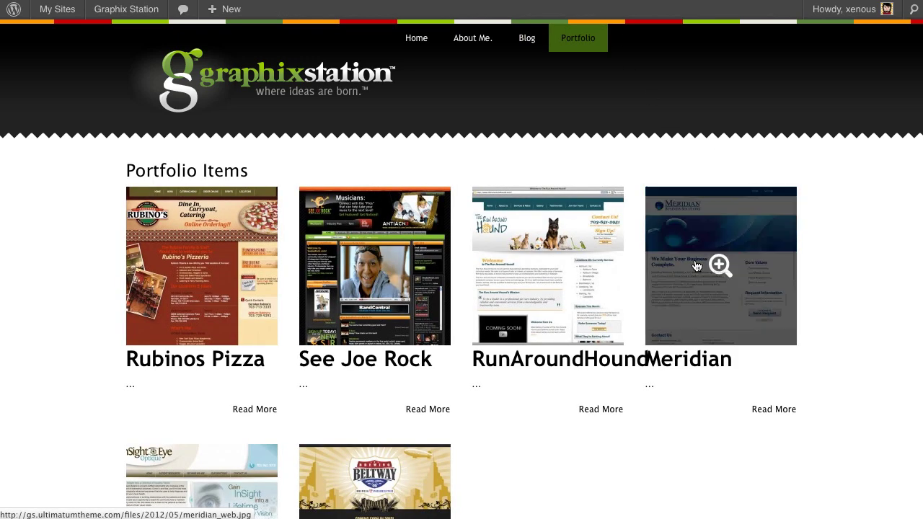
scroll(636, 332, down, 5)
scroll(636, 331, up, 5)
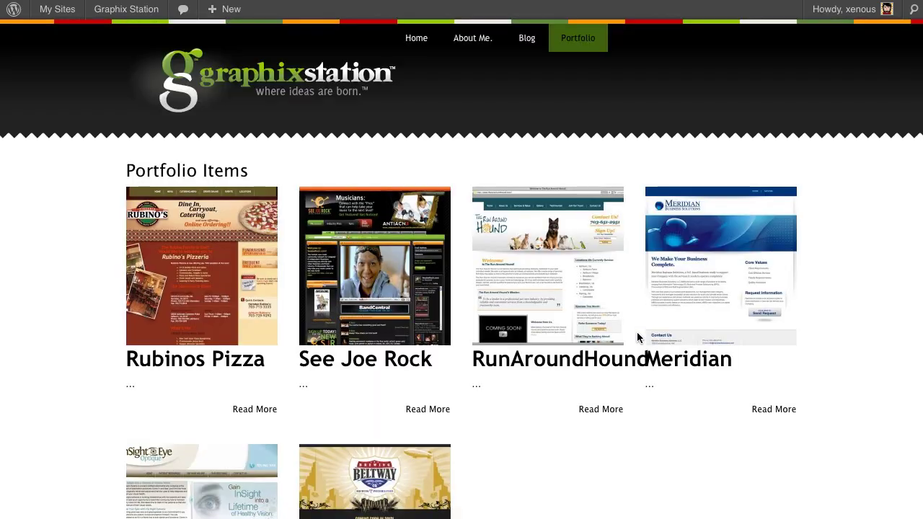
scroll(637, 332, down, 1)
scroll(636, 331, down, 5)
scroll(636, 331, up, 5)
scroll(637, 332, down, 3)
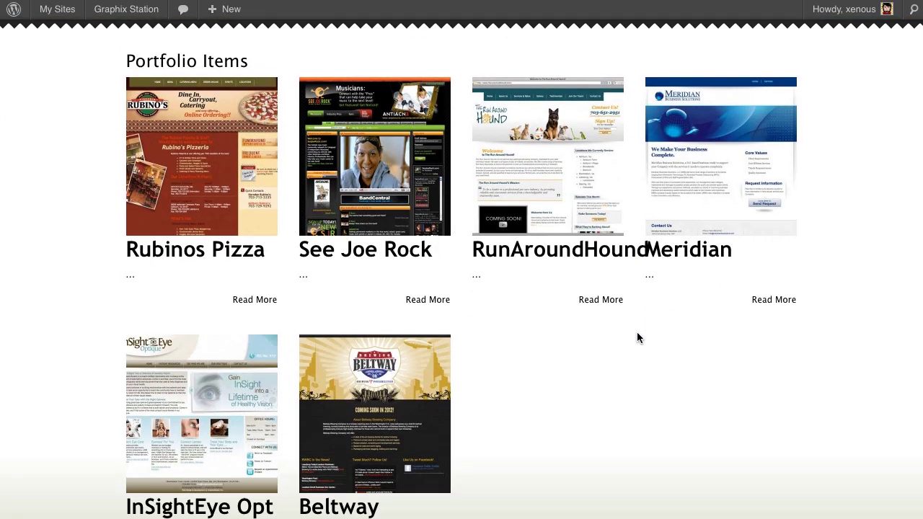
scroll(213, 238, up, 3)
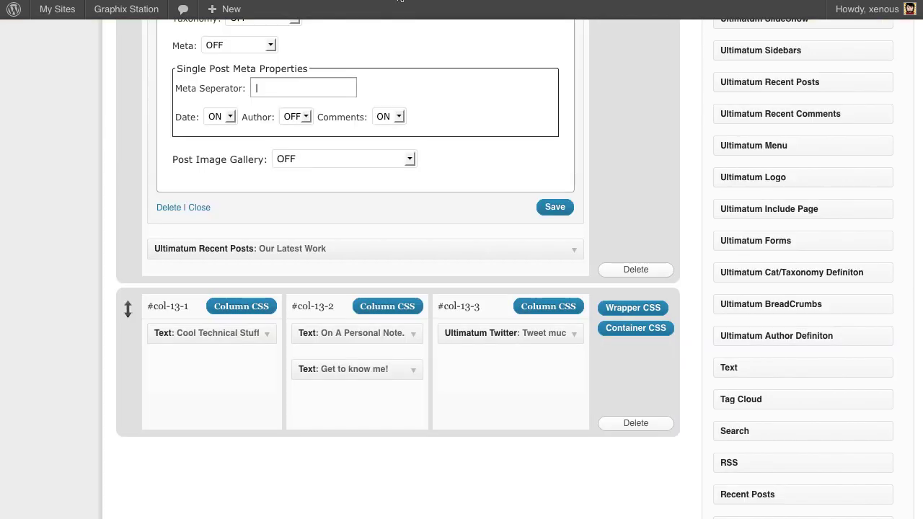
- Open the Portfolio layout's Default Loop multi-post settings from the layouts list
scroll(176, 140, up, 5)
scroll(177, 140, up, 4)
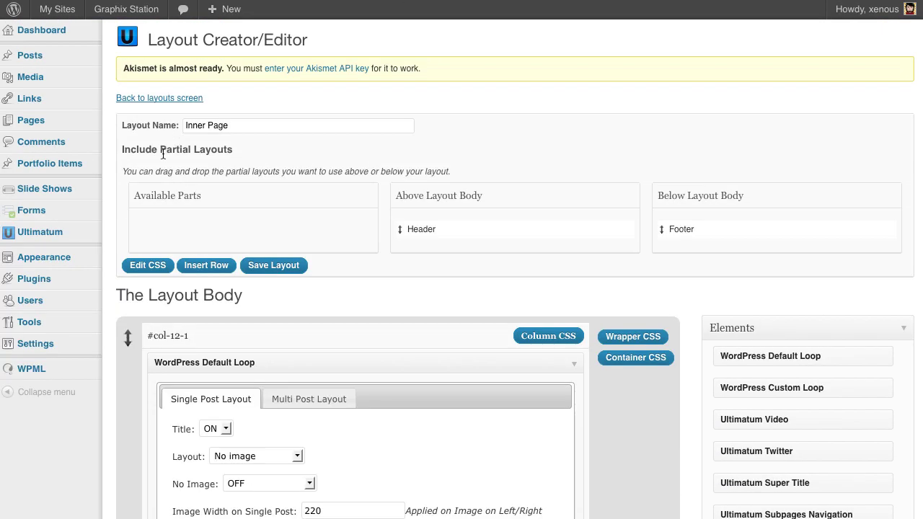
click(152, 99)
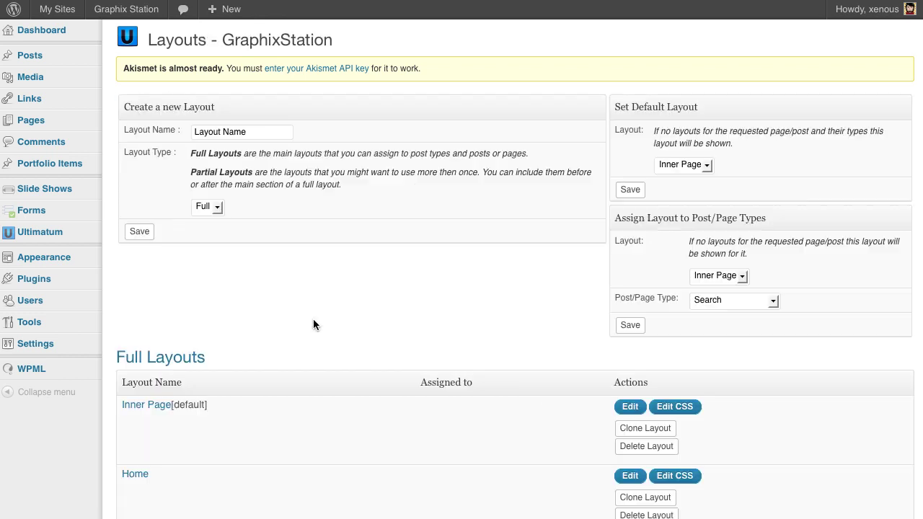
scroll(149, 449, down, 3)
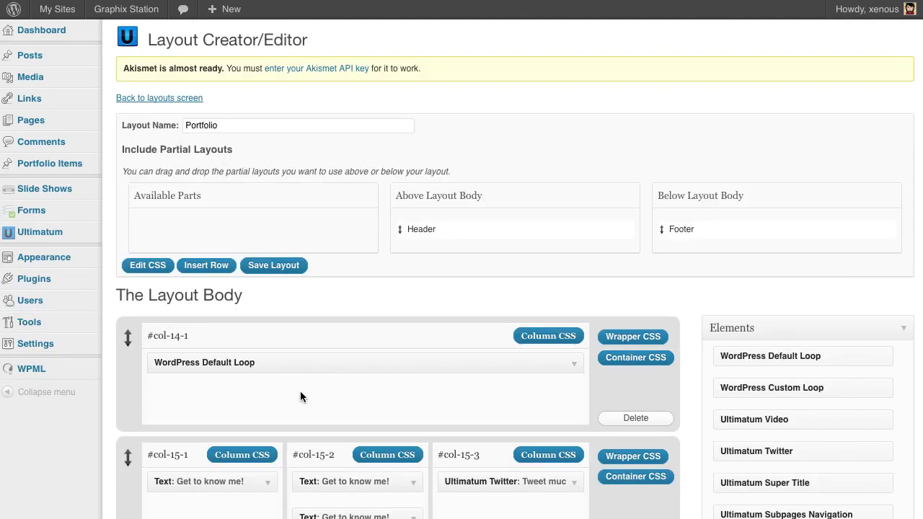
scroll(300, 393, down, 5)
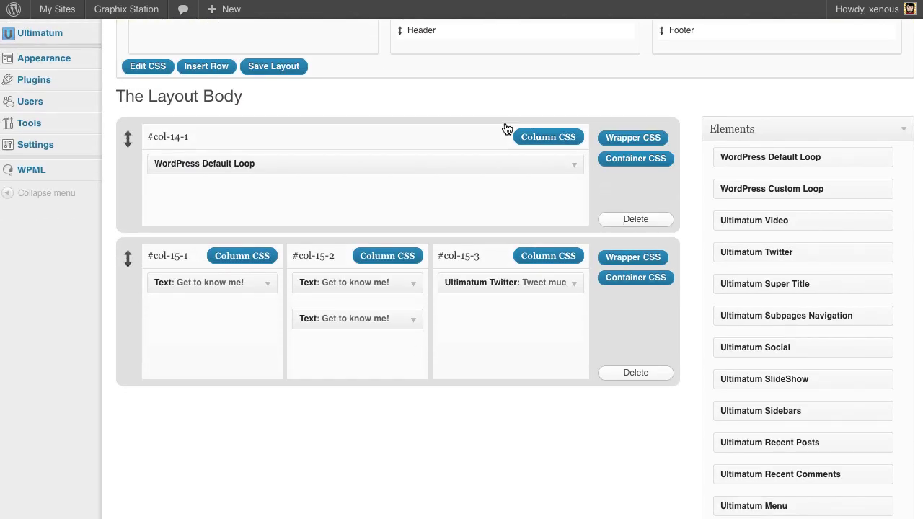
click(575, 168)
click(306, 200)
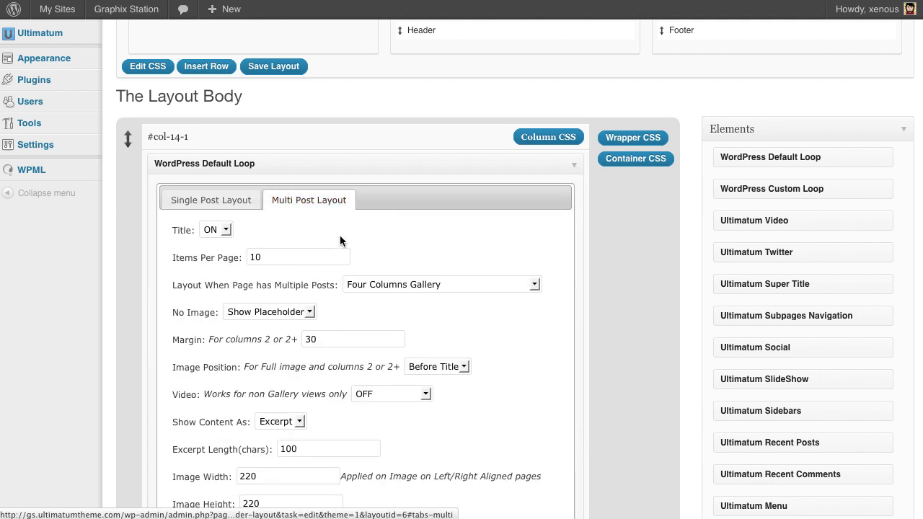
- Set Show Content As and Read More Link to OFF and save the loop settings
scroll(400, 282, down, 1)
scroll(400, 281, down, 3)
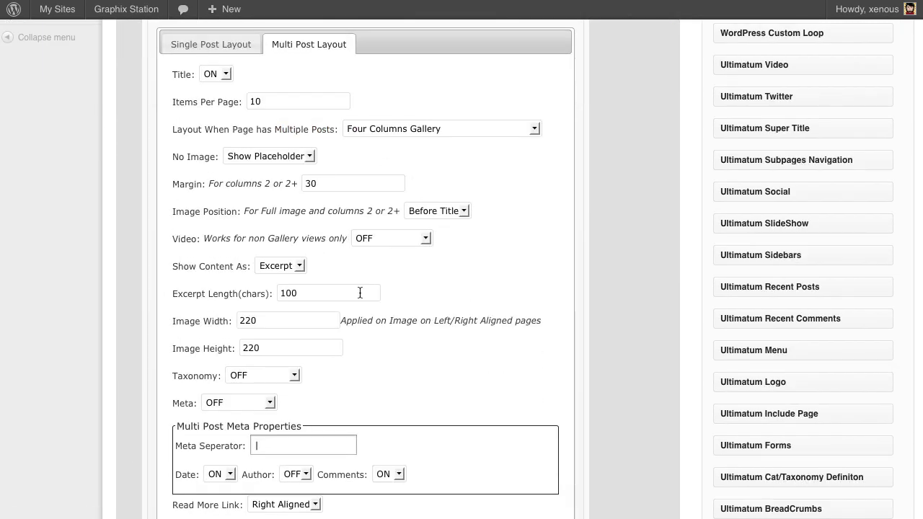
click(292, 272)
click(280, 308)
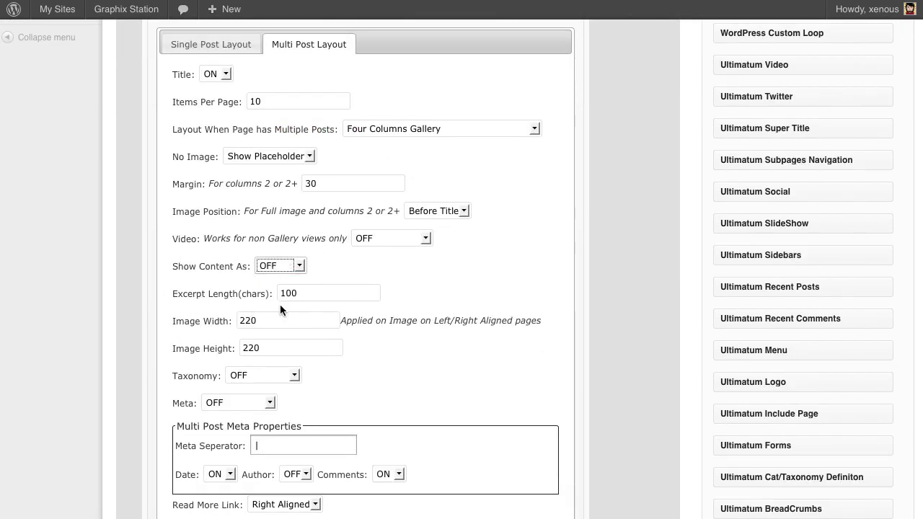
scroll(347, 357, down, 1)
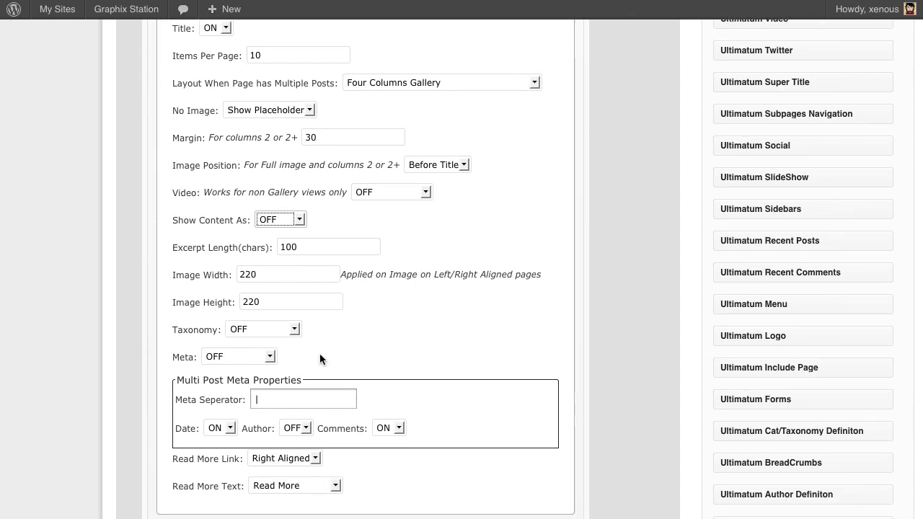
click(290, 463)
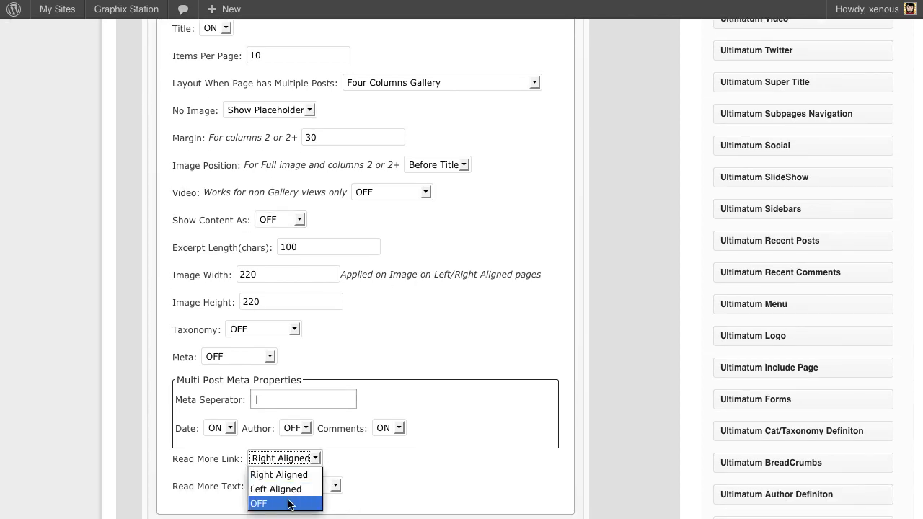
click(290, 501)
scroll(459, 477, down, 2)
click(554, 442)
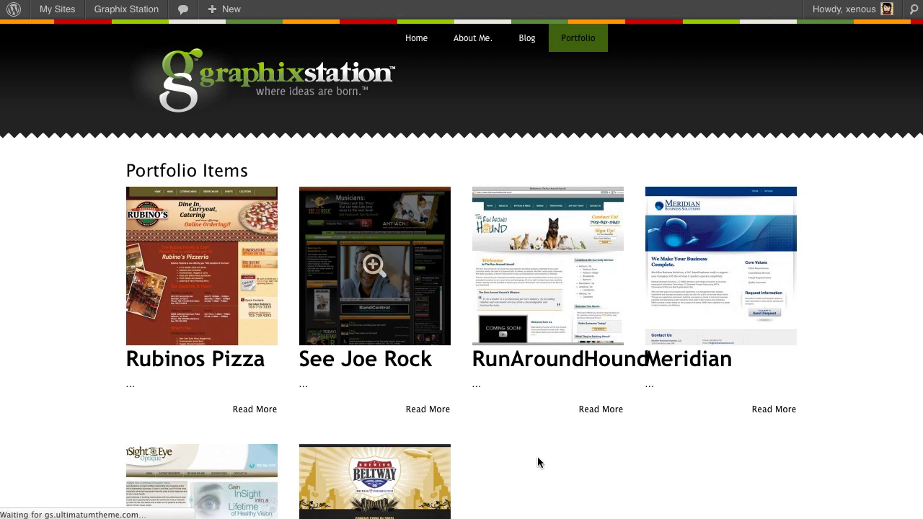
- Check the refreshed Portfolio gallery, now showing titles only without excerpts or Read More links
scroll(597, 461, down, 3)
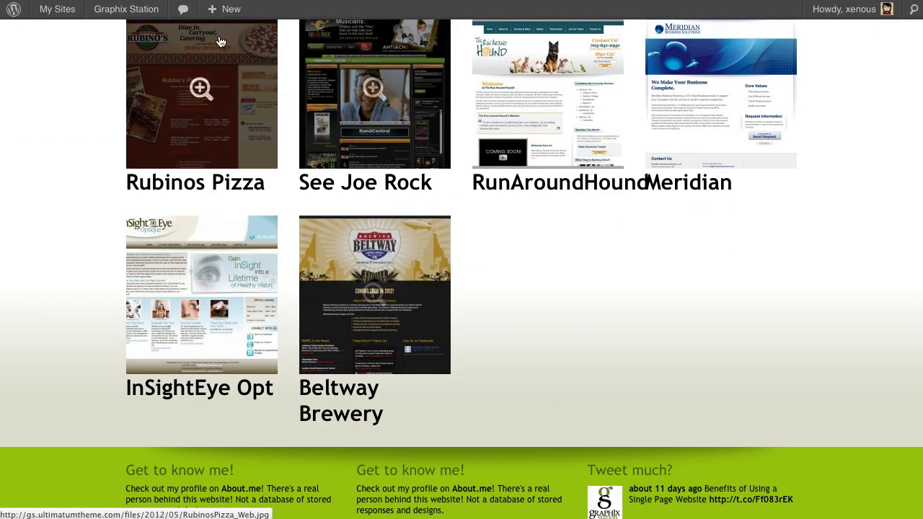
scroll(232, 83, up, 3)
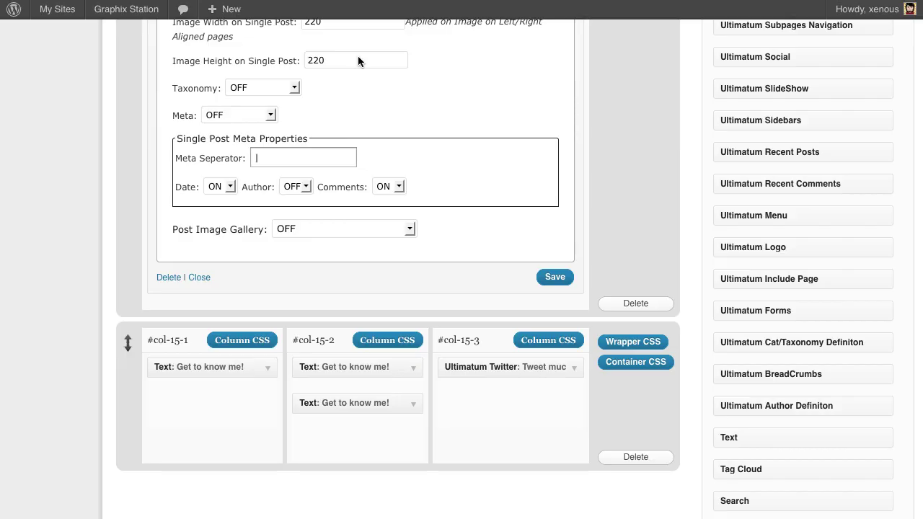
scroll(250, 105, up, 6)
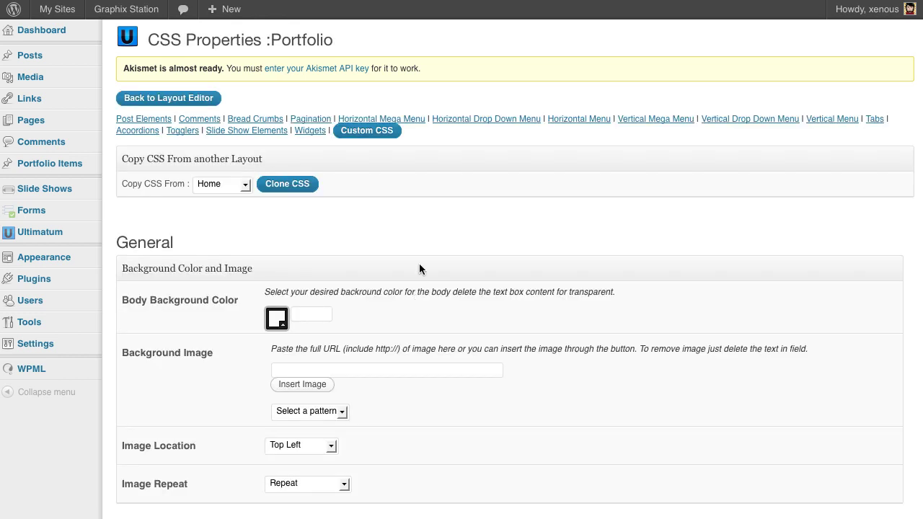
- Under Post Elements, set the Entry Title font family to Trebuchet MS and save changes
click(154, 119)
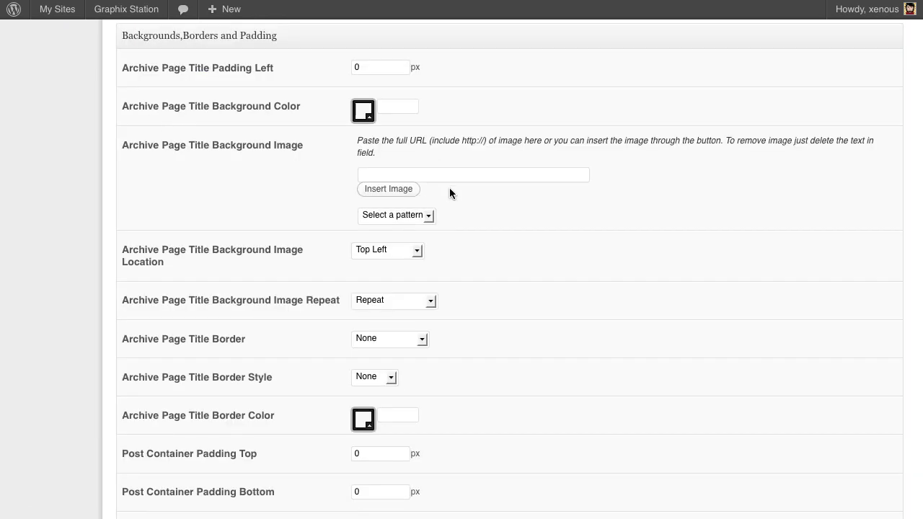
scroll(443, 259, down, 14)
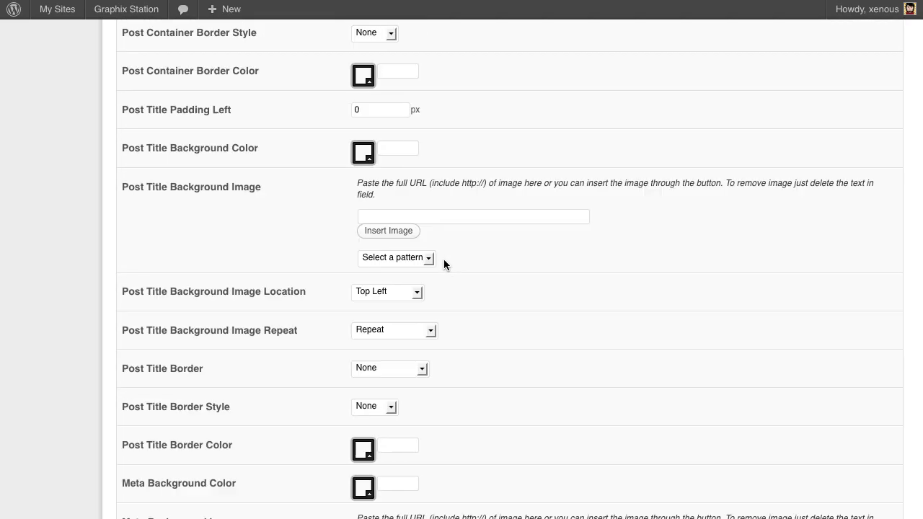
scroll(444, 260, down, 7)
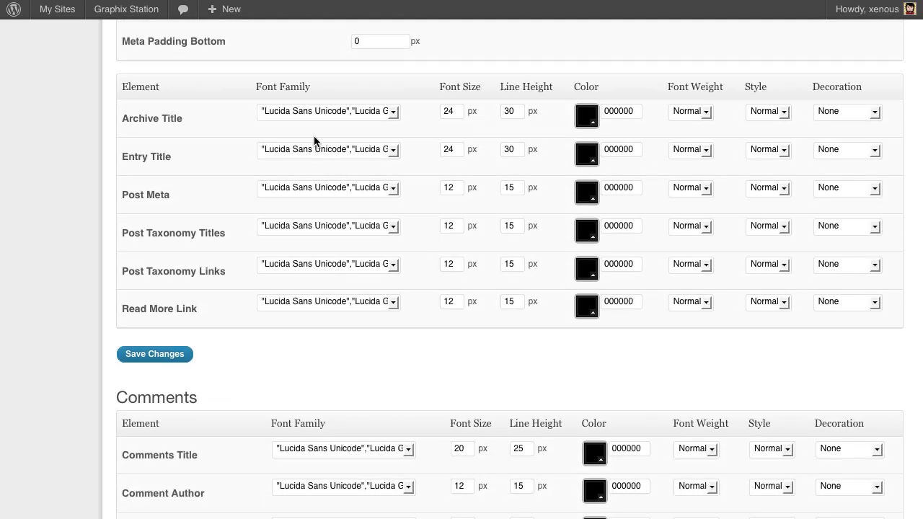
click(318, 150)
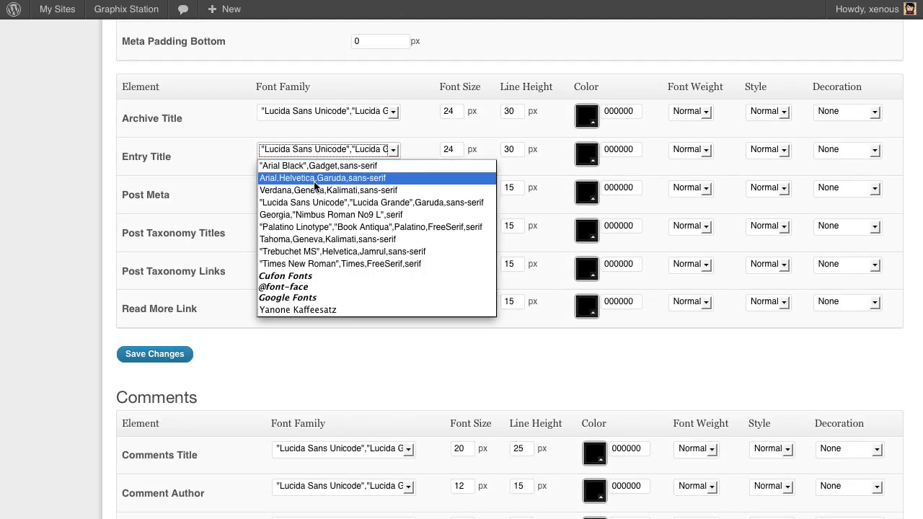
click(322, 252)
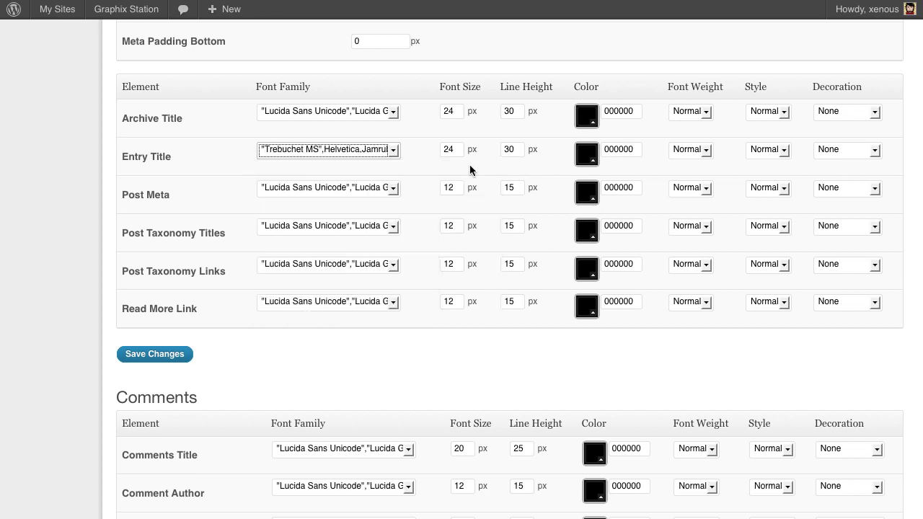
click(190, 352)
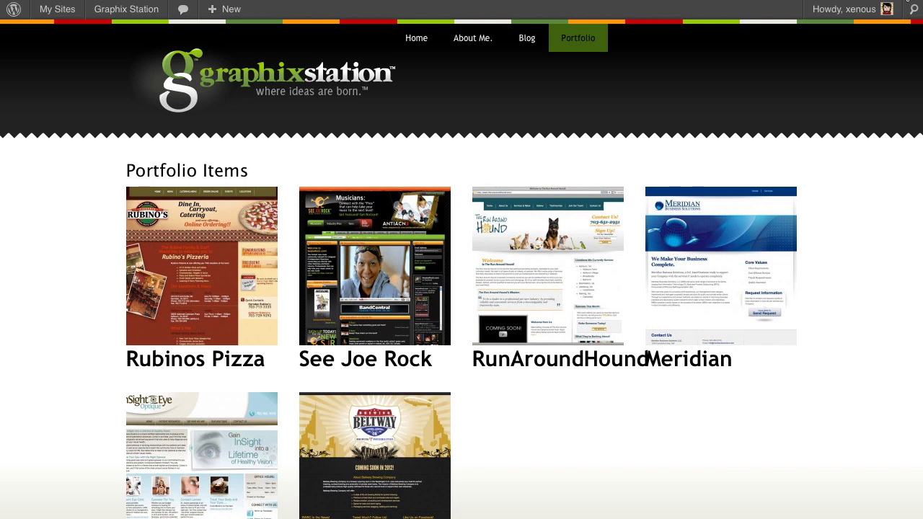
- Inspect the Rubinos Pizza title as an h2 post-header, then return to CSS Properties
key(F12)
scroll(659, 291, down, 3)
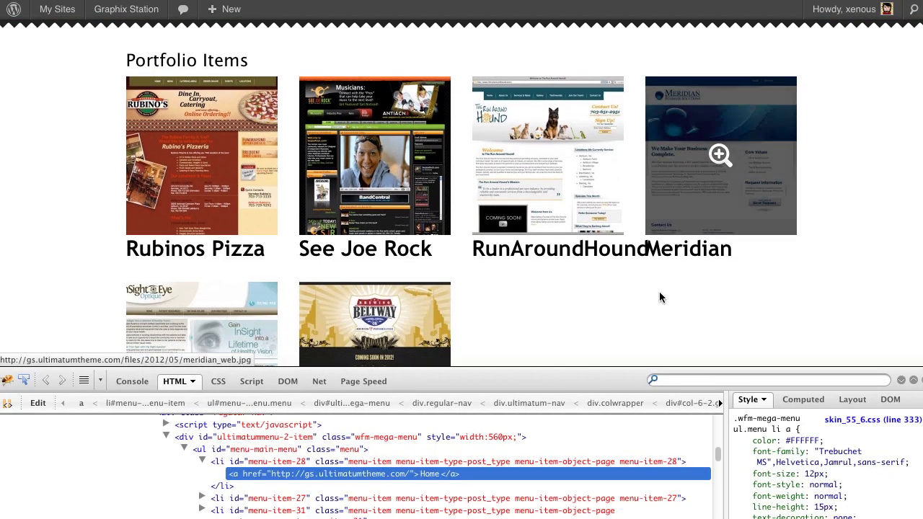
click(24, 379)
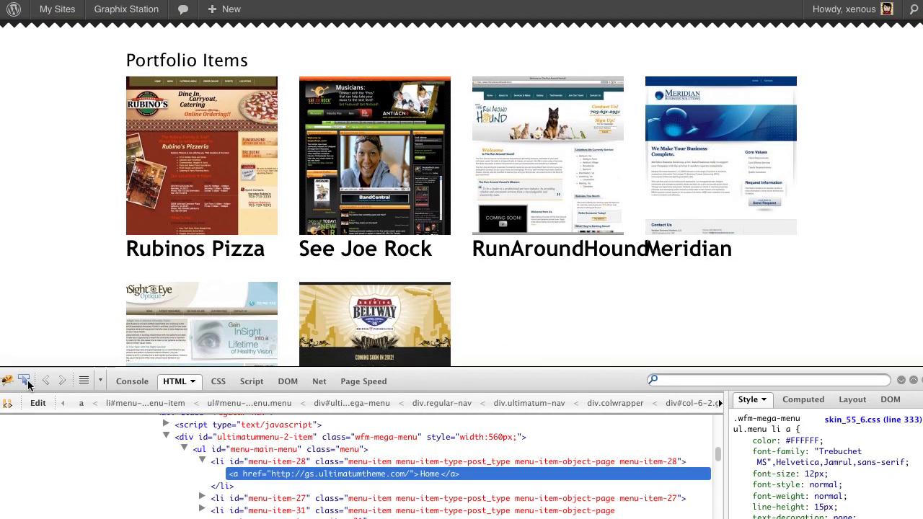
click(178, 254)
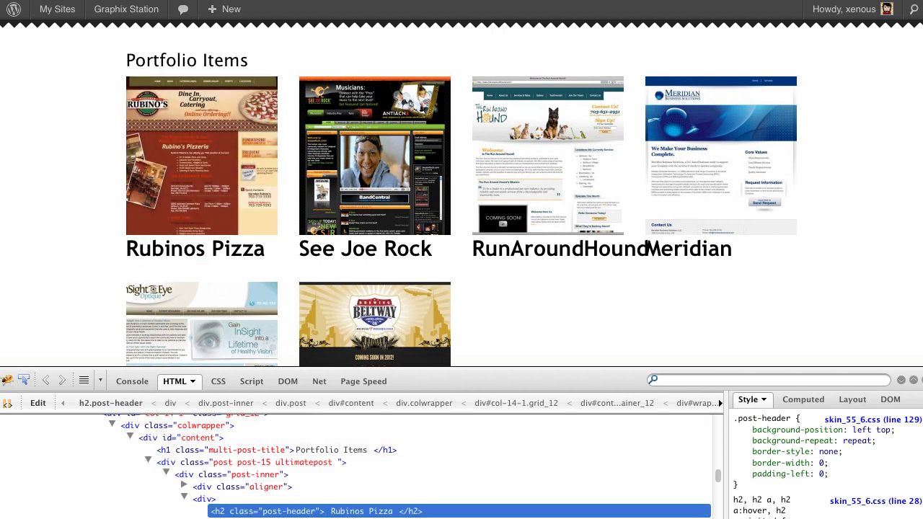
key(ctrl+Tab)
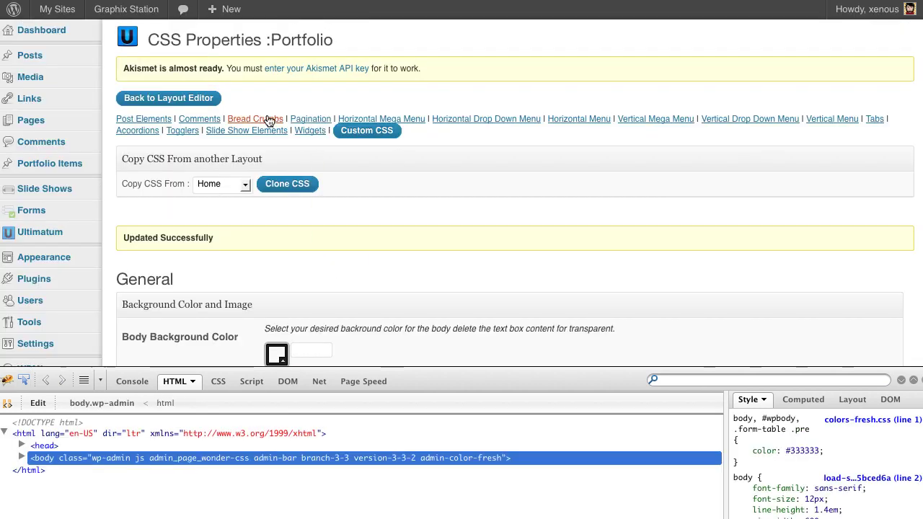
- Set both Entry Title and Archive Title font families to Trebuchet MS and save
click(167, 120)
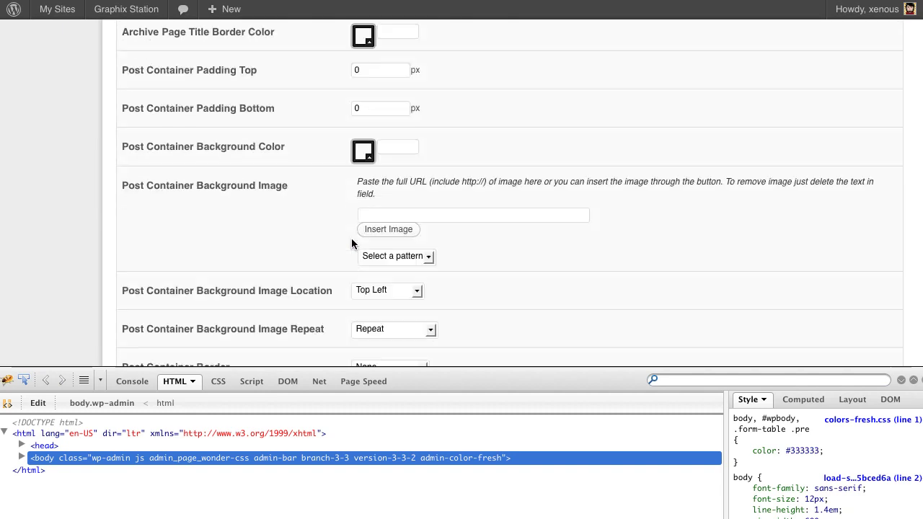
scroll(351, 245, down, 10)
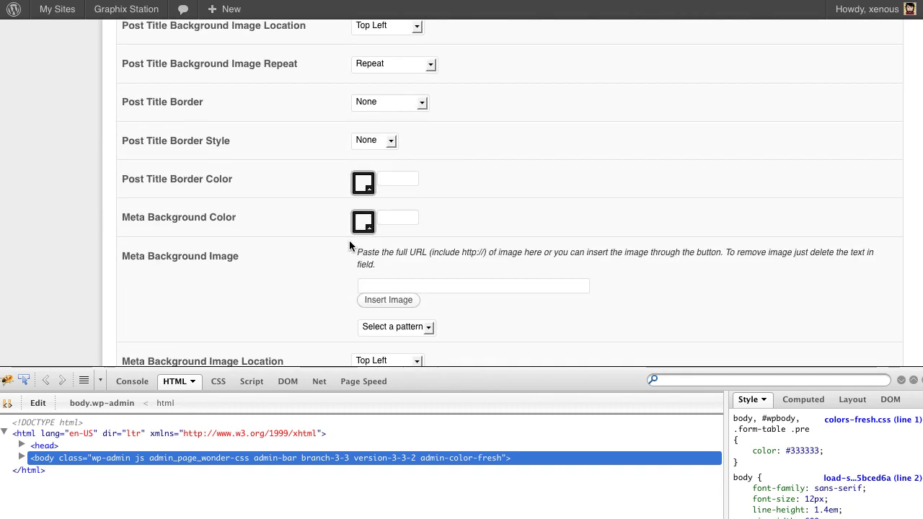
scroll(345, 246, down, 5)
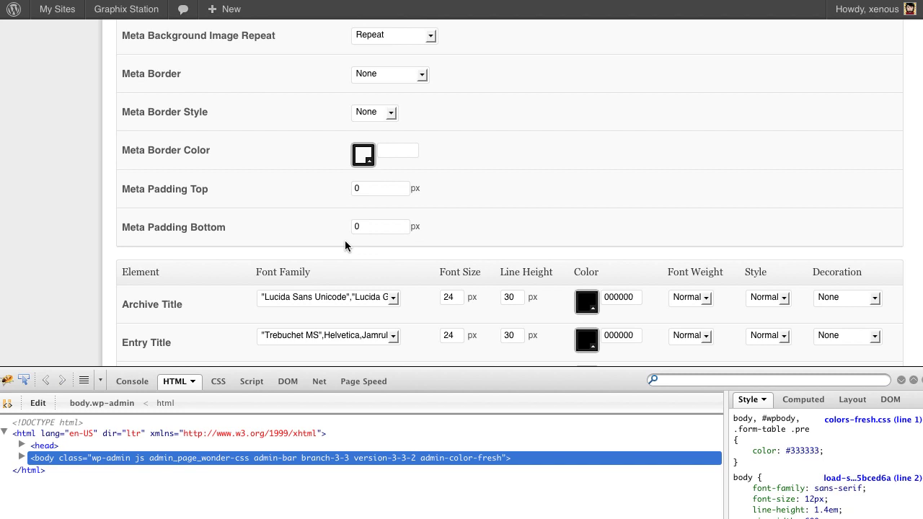
scroll(346, 246, down, 4)
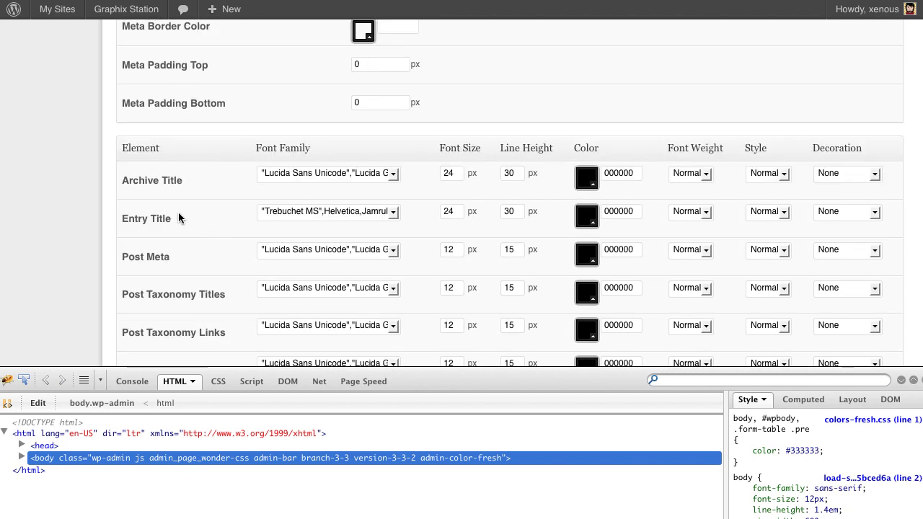
click(303, 179)
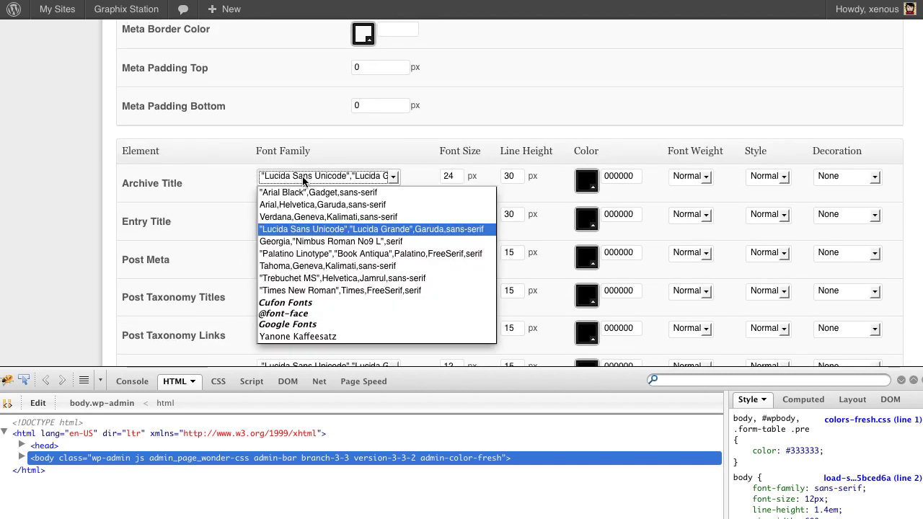
click(301, 277)
scroll(422, 266, down, 2)
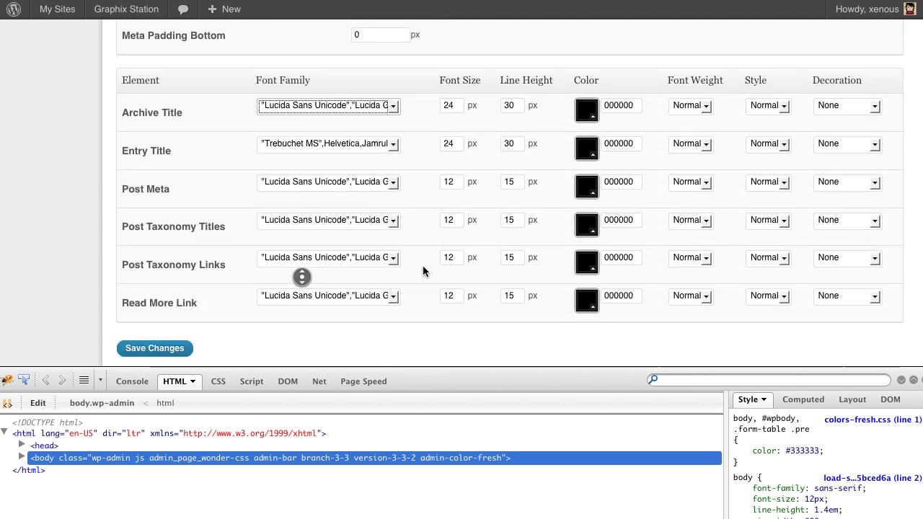
click(325, 106)
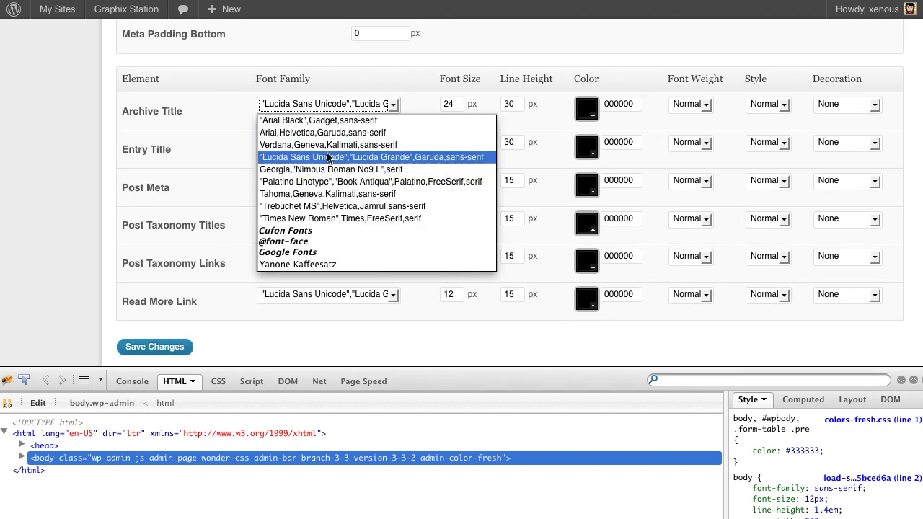
click(300, 207)
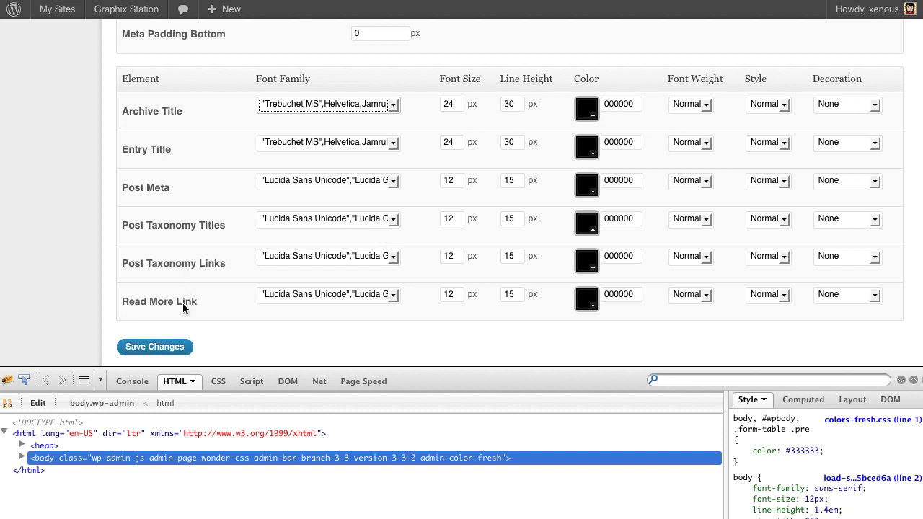
click(170, 347)
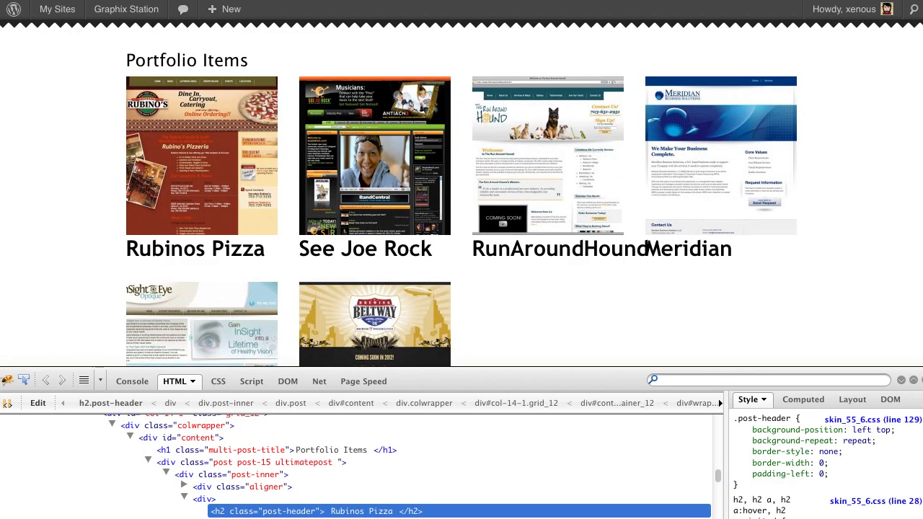
- Scroll through the live Portfolio gallery to check its Trebuchet MS titles
click(524, 185)
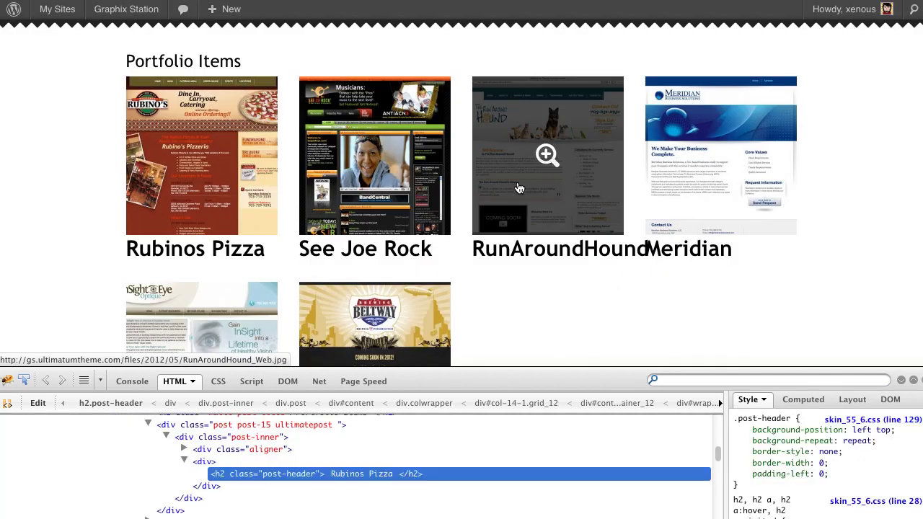
scroll(643, 274, down, 8)
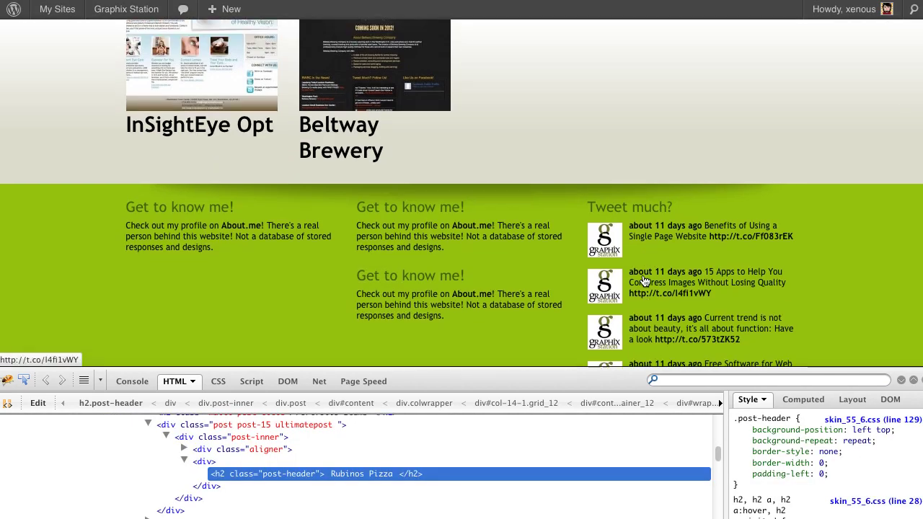
scroll(642, 279, up, 5)
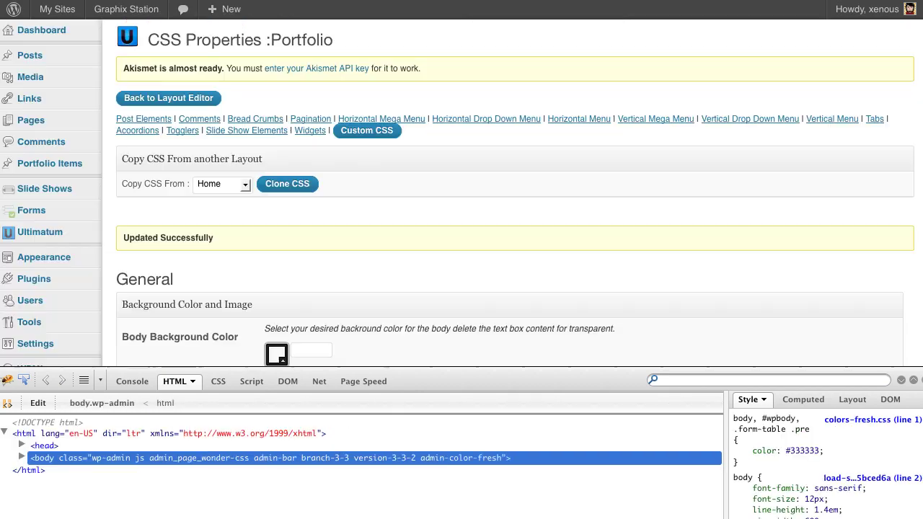
- Scroll through the Basic Fonts settings, then go back to the Portfolio layout editor
scroll(380, 208, down, 20)
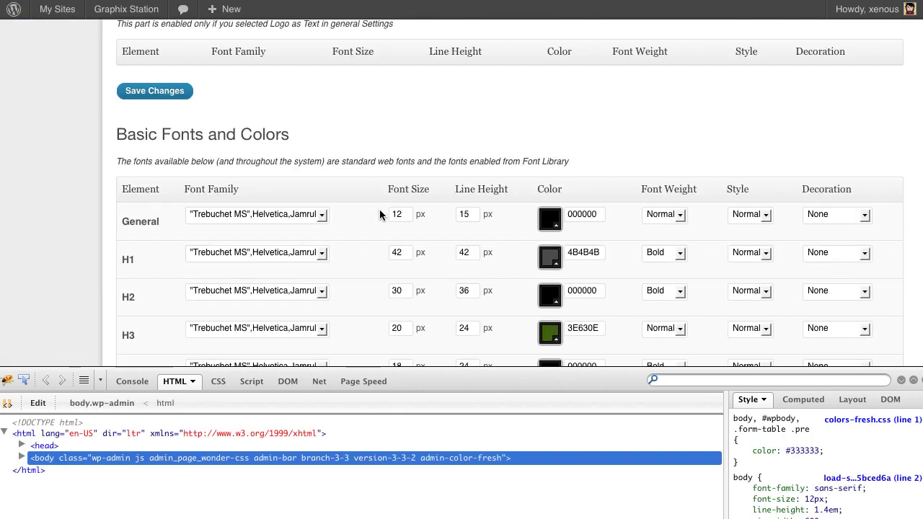
scroll(380, 216, up, 4)
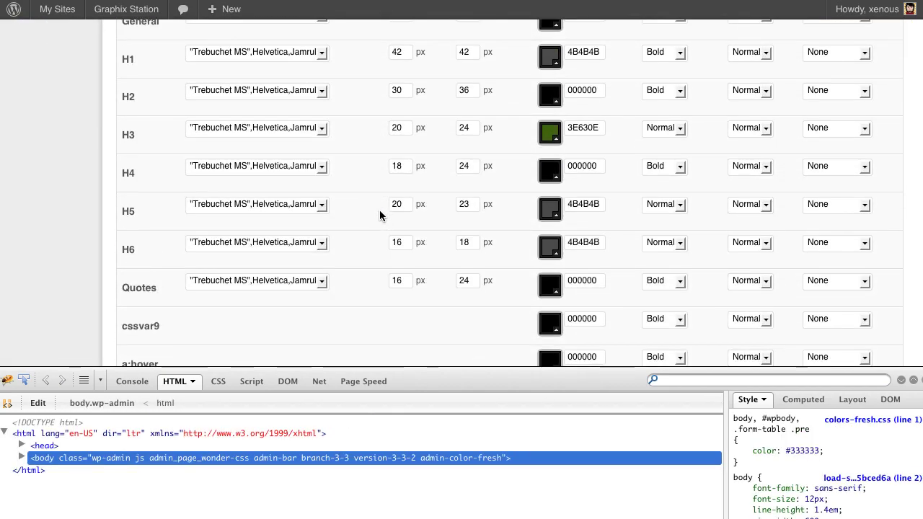
scroll(381, 216, up, 16)
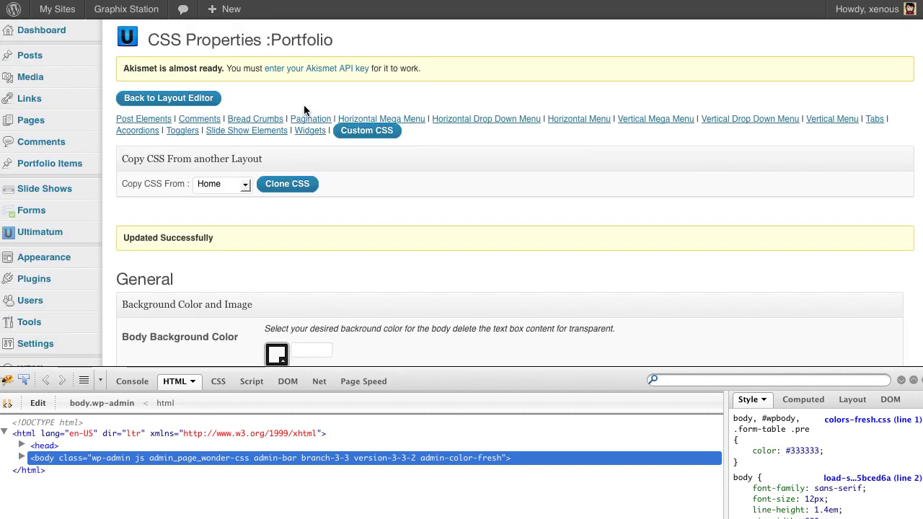
click(158, 99)
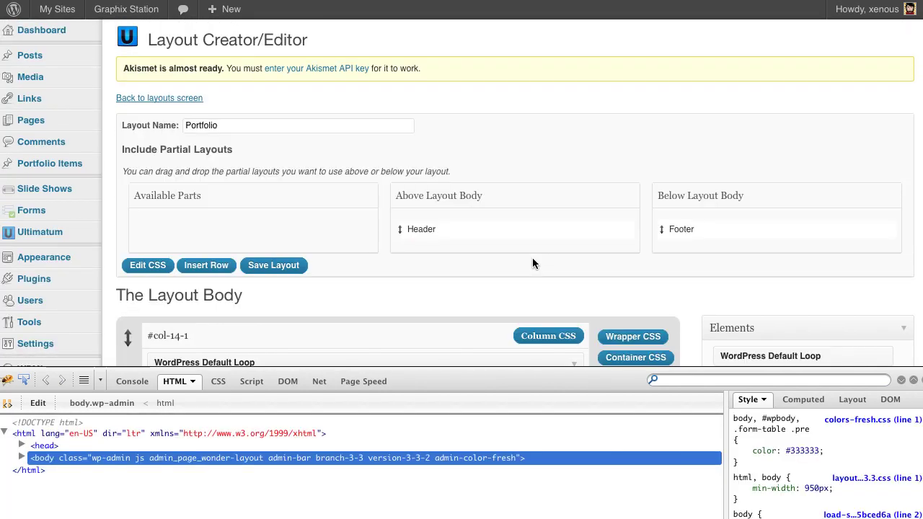
- In Portfolio CSS Post Elements, change the Entry Title font size to 22 px and save
click(143, 268)
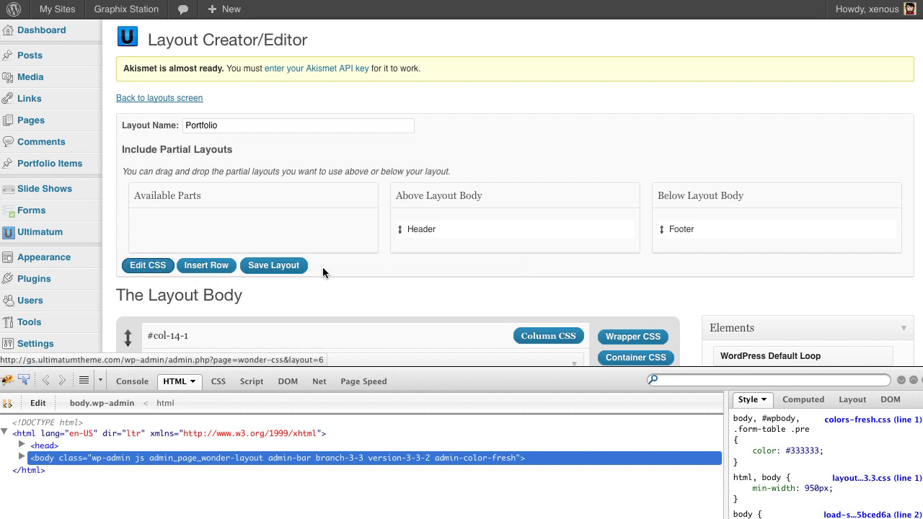
scroll(511, 271, down, 10)
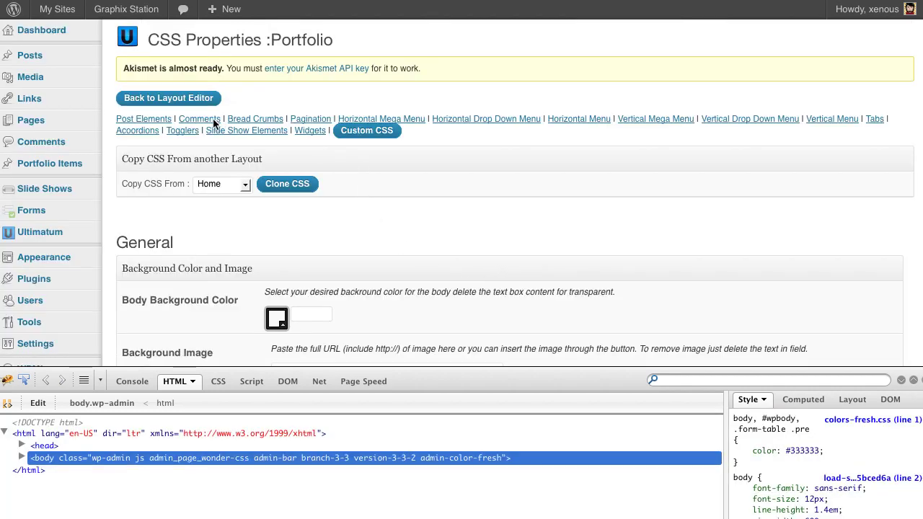
click(156, 121)
scroll(528, 271, down, 3)
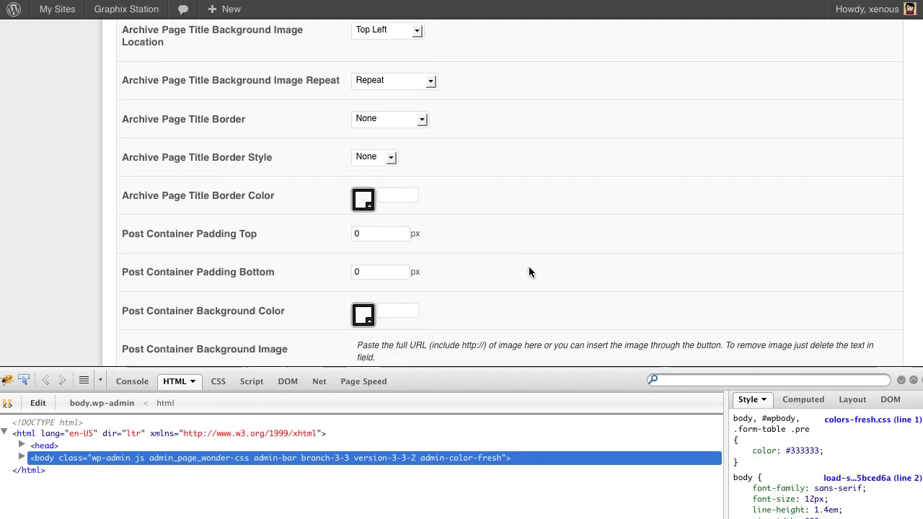
scroll(529, 266, down, 2)
scroll(527, 271, down, 20)
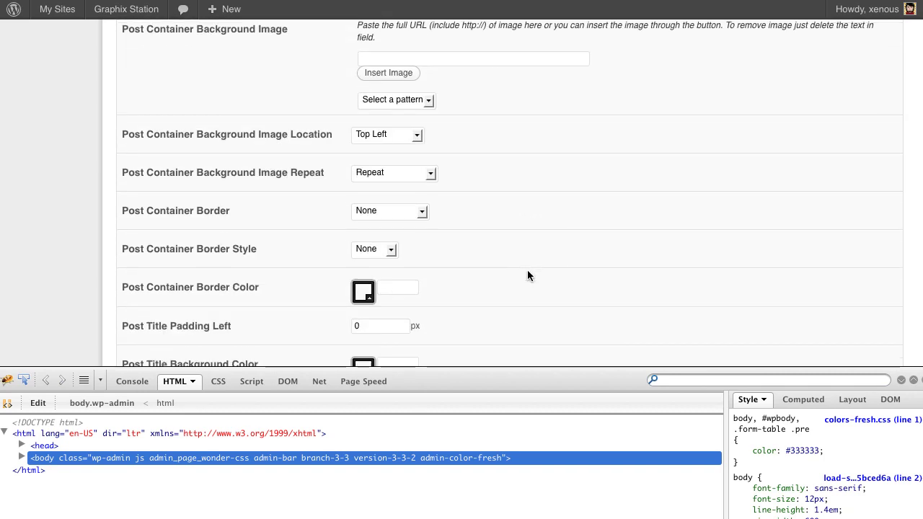
scroll(526, 275, down, 15)
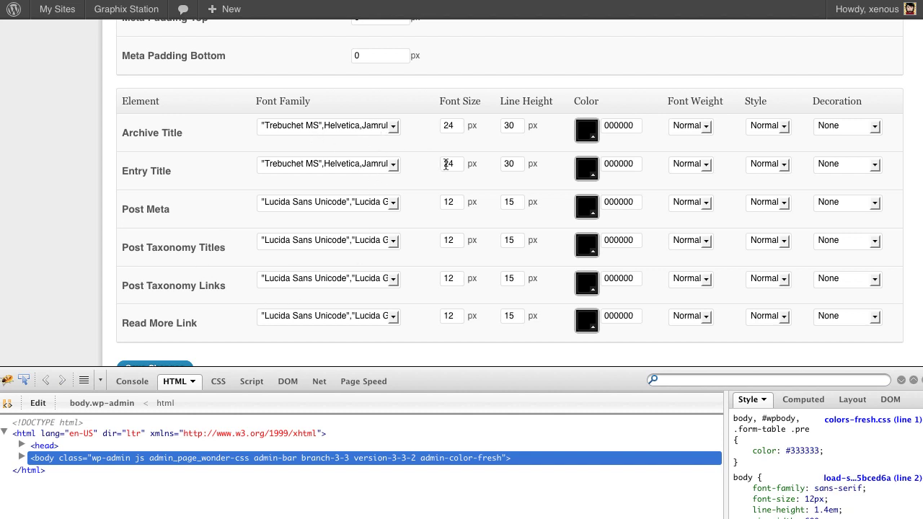
text(22)
scroll(285, 276, down, 1)
click(160, 336)
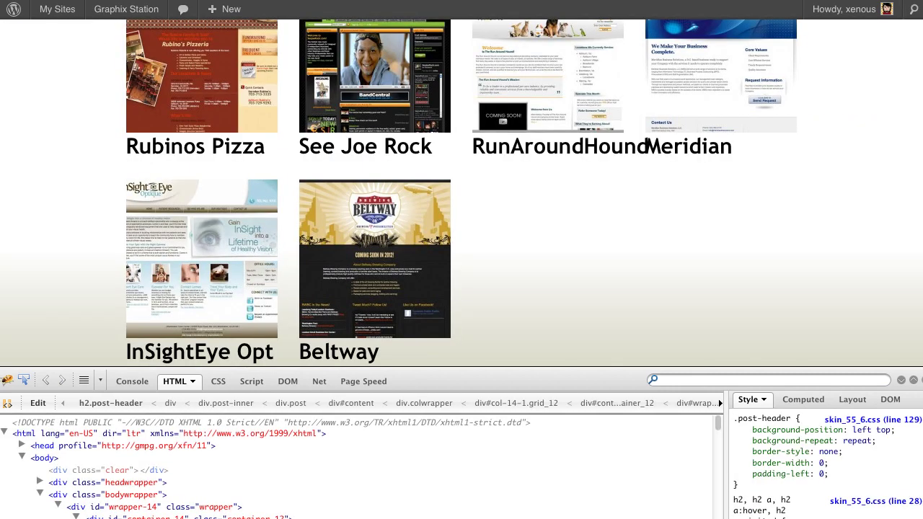
key(super+r)
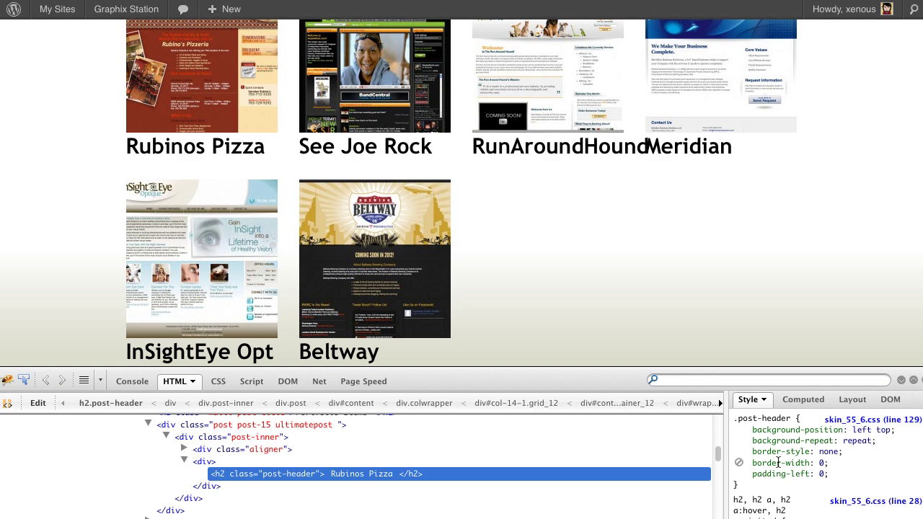
scroll(798, 462, down, 3)
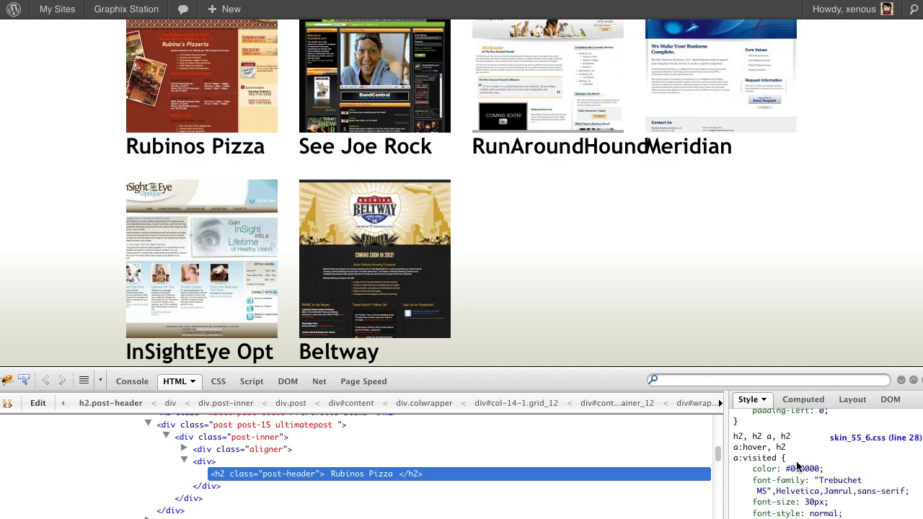
mouse_move(839, 488)
scroll(862, 479, down, 2)
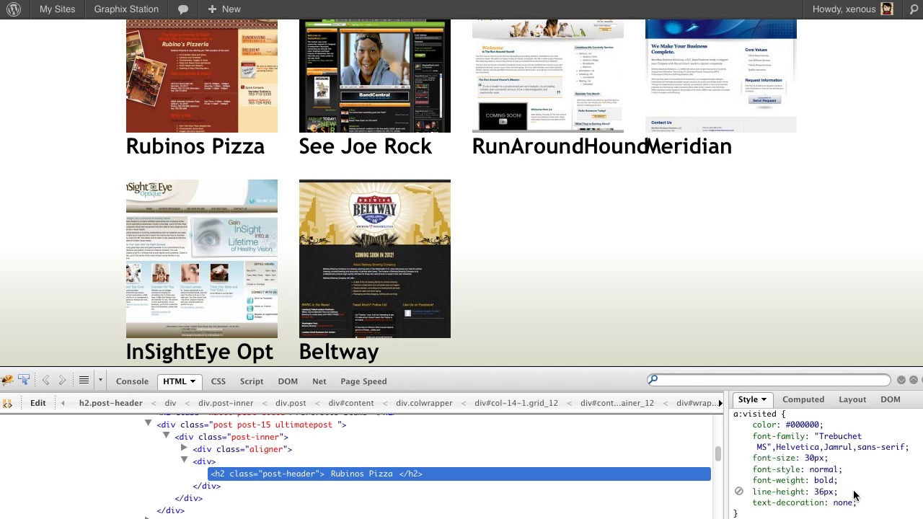
scroll(855, 495, down, 2)
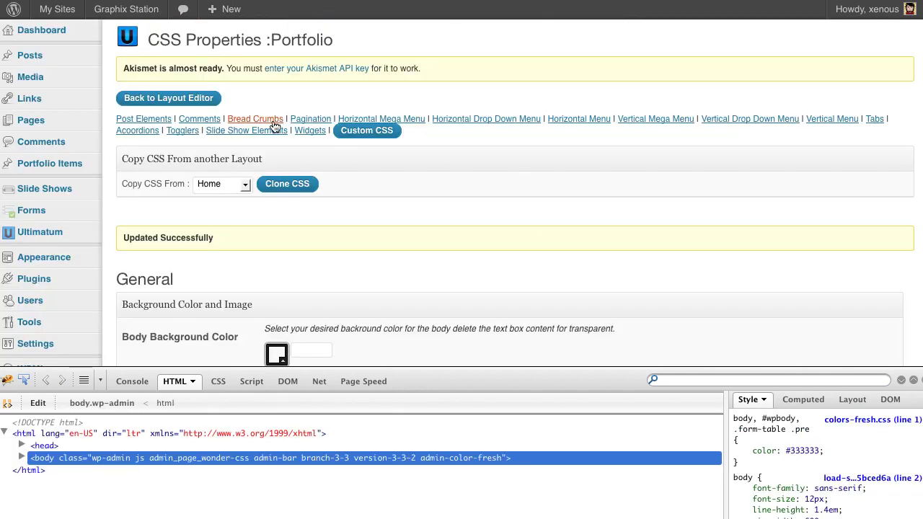
- Change the Entry Title colour to 232323 by typing 23, then save the Portfolio CSS
scroll(573, 242, down, 15)
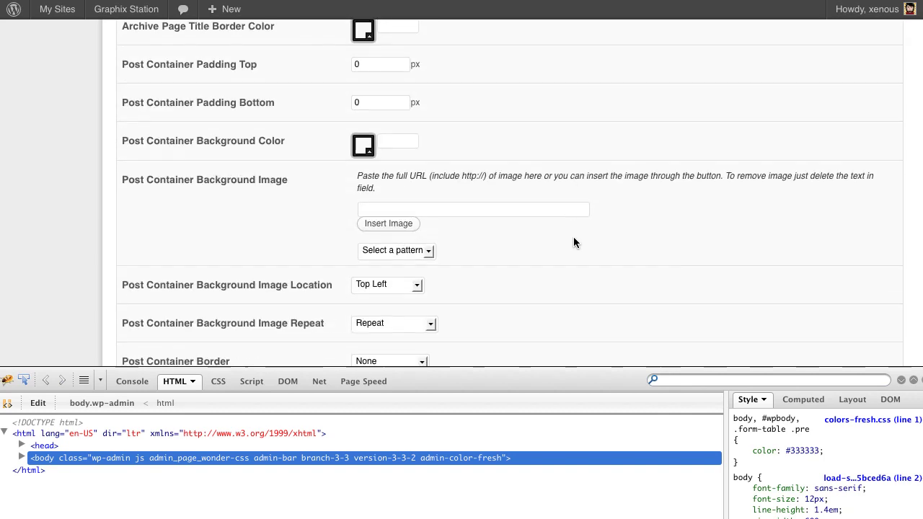
scroll(574, 242, down, 15)
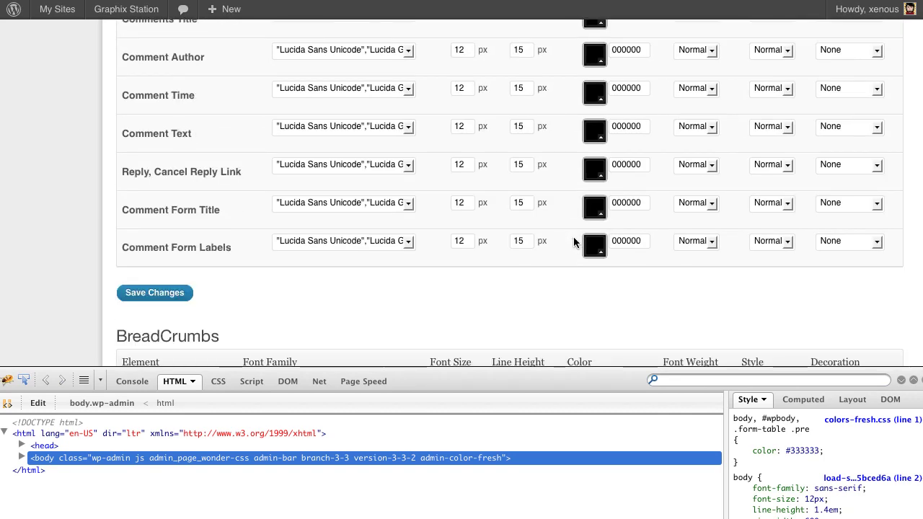
scroll(573, 237, up, 3)
scroll(573, 236, down, 4)
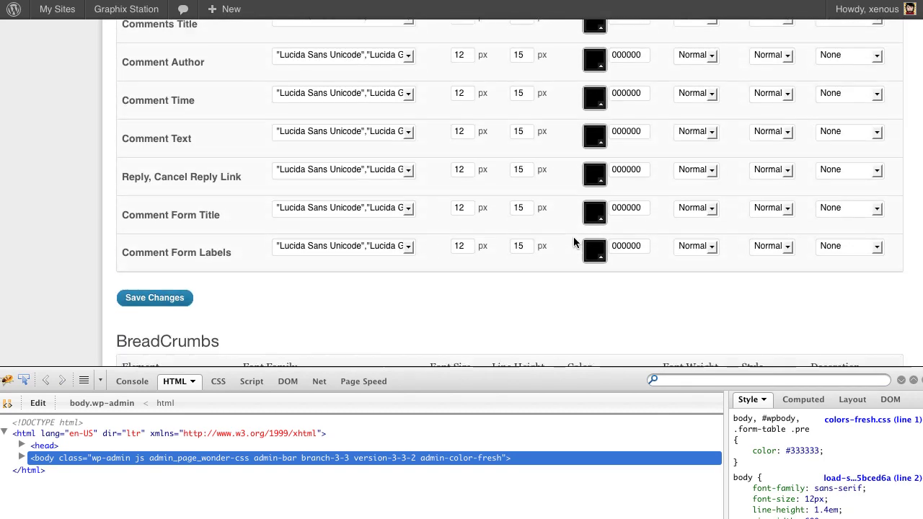
scroll(573, 243, up, 8)
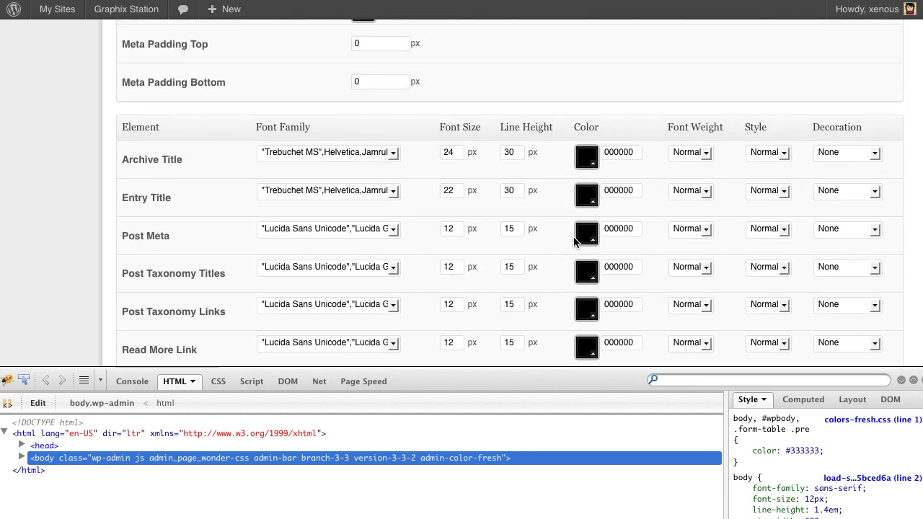
scroll(574, 242, up, 4)
scroll(577, 243, down, 2)
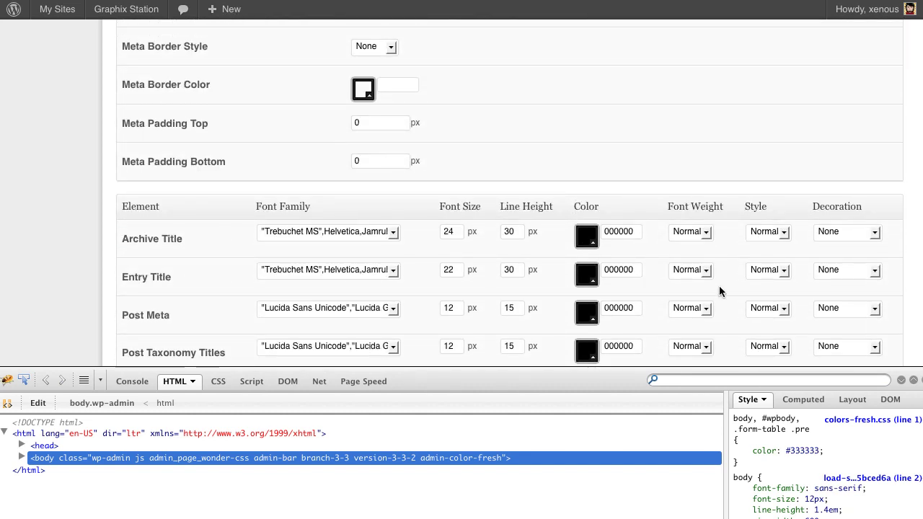
double_click(629, 269)
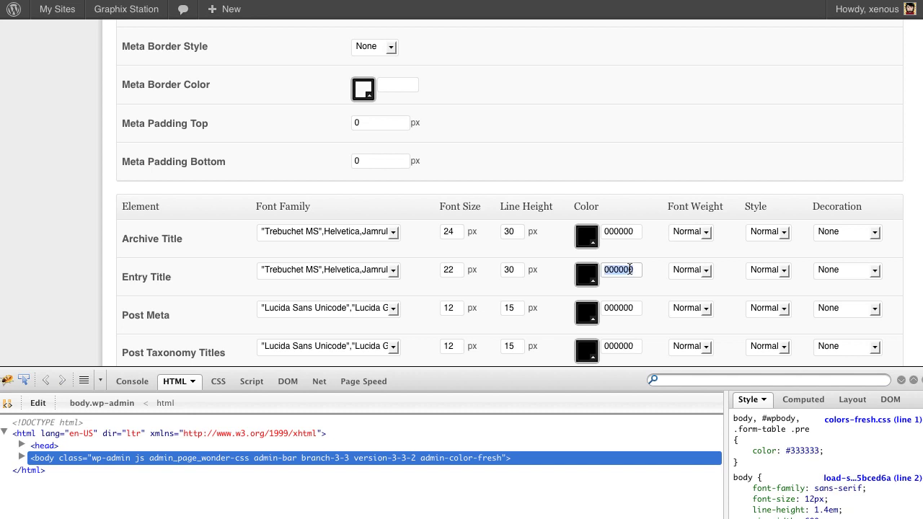
text(232323)
key(Return)
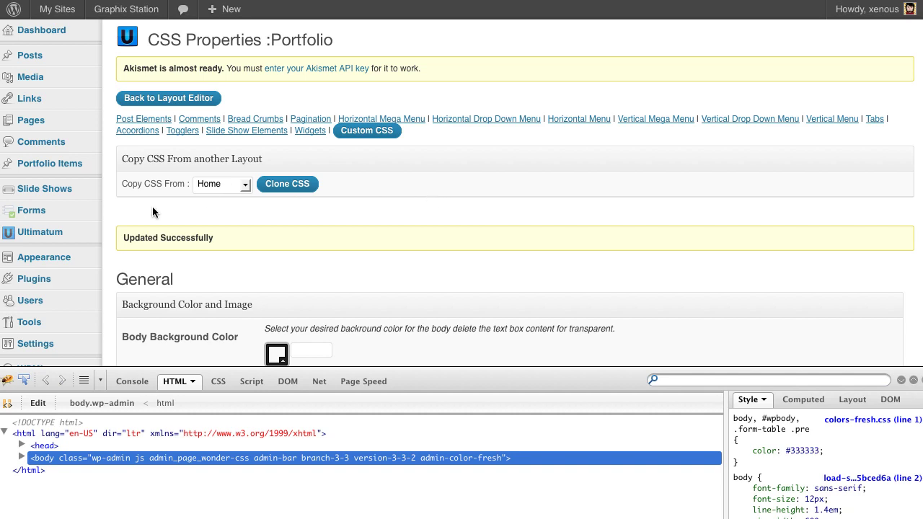
scroll(295, 214, down, 10)
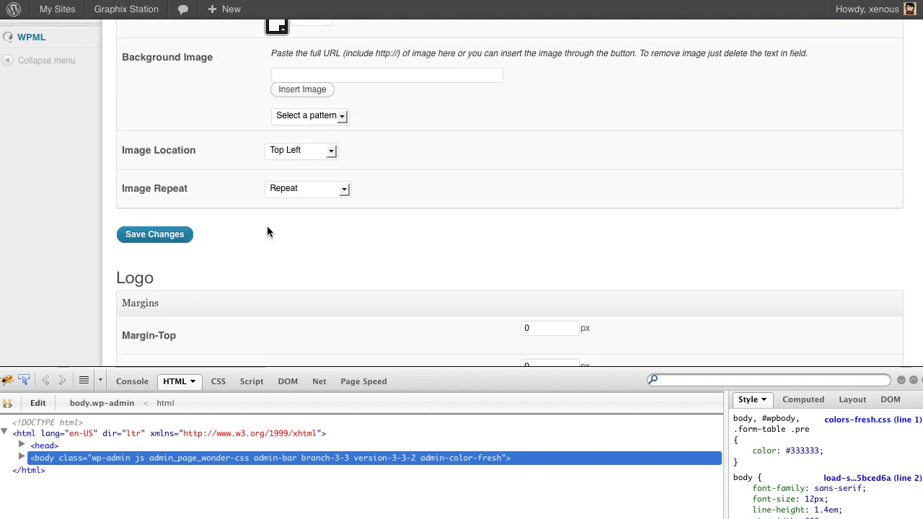
click(180, 185)
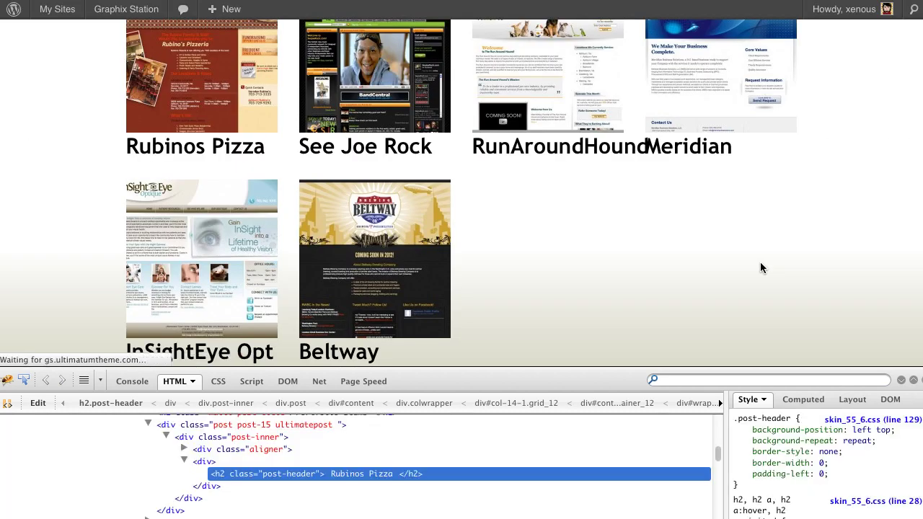
- Inspect the portfolio title's h2.post-header class, then return to the Portfolio CSS Properties page
scroll(707, 292, down, 5)
scroll(707, 296, up, 2)
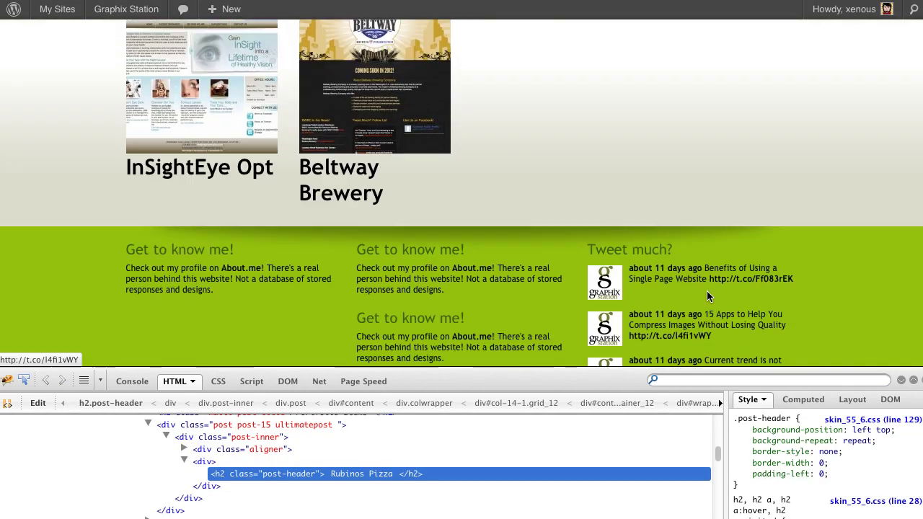
scroll(706, 296, up, 1)
scroll(707, 290, up, 1)
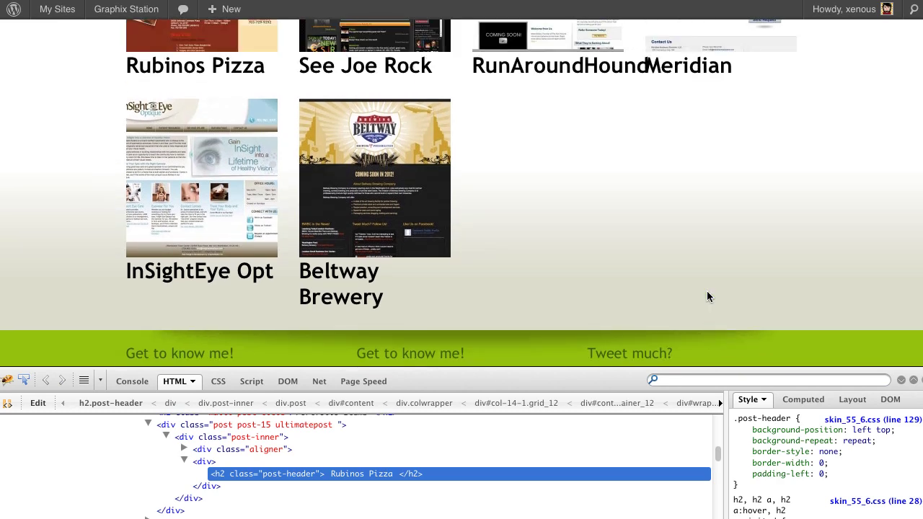
scroll(706, 291, up, 3)
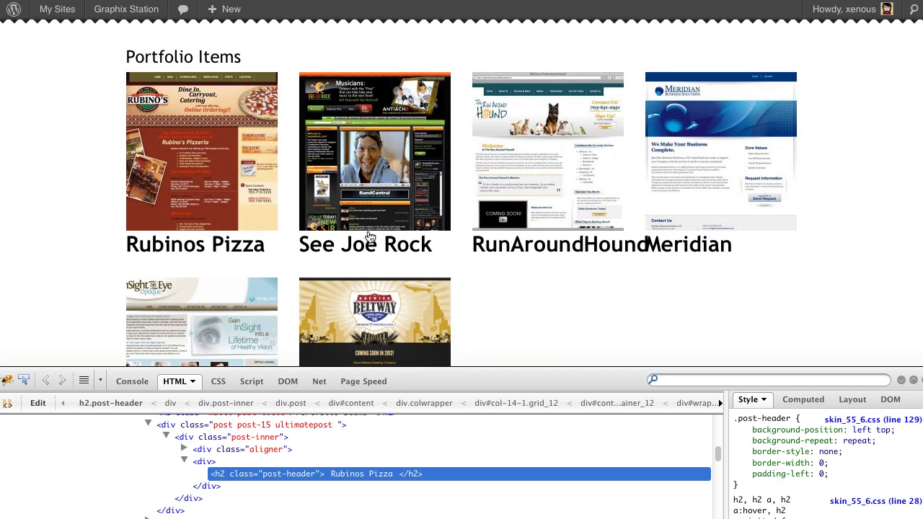
click(301, 474)
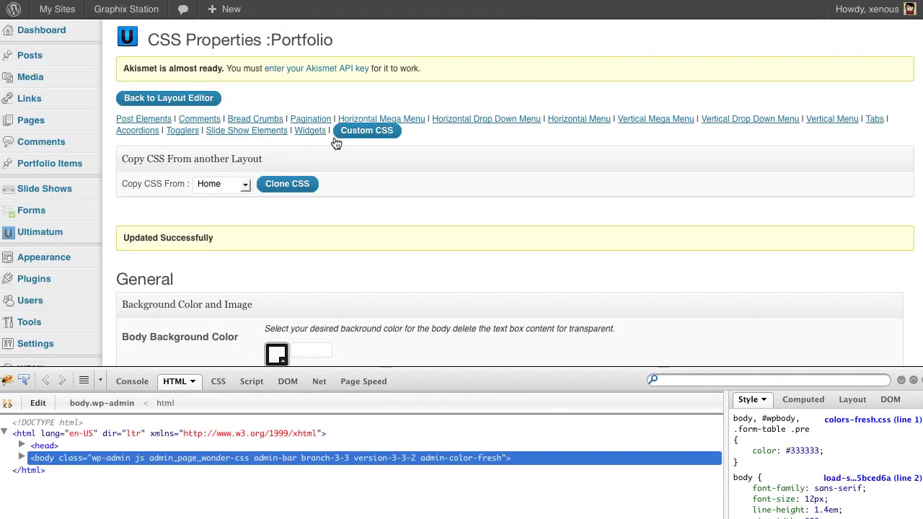
- Add the rule .post-header{font-size:18px;} to the Portfolio custom CSS and save it
click(349, 131)
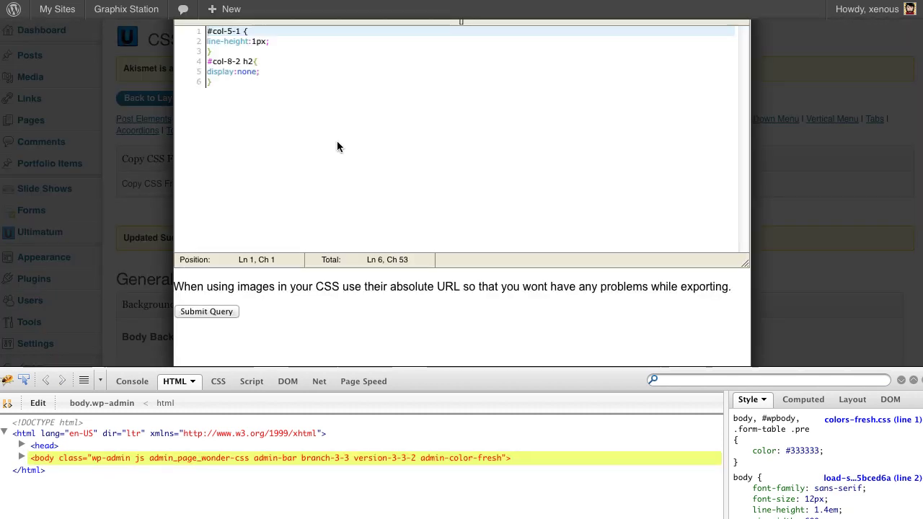
click(218, 79)
key(Return)
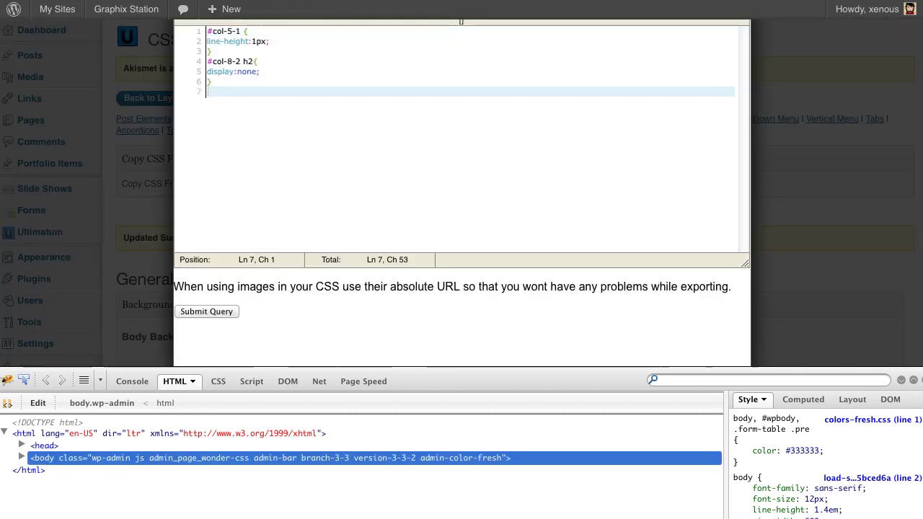
text(.post-header)
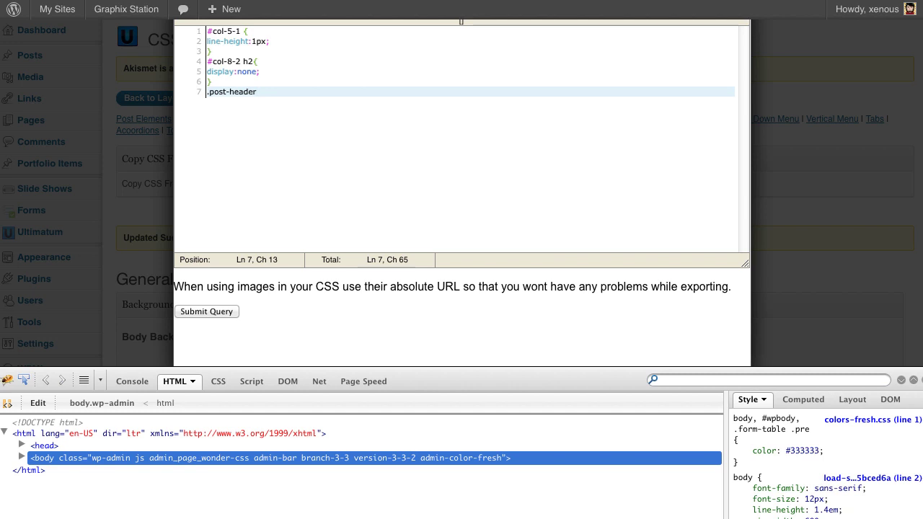
text({)
key(Return)
text(f)
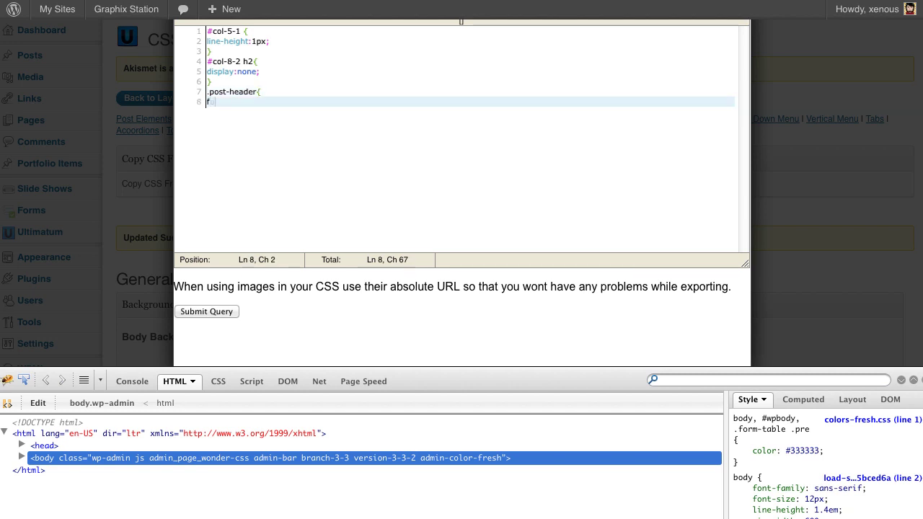
text(ont-size:18px)
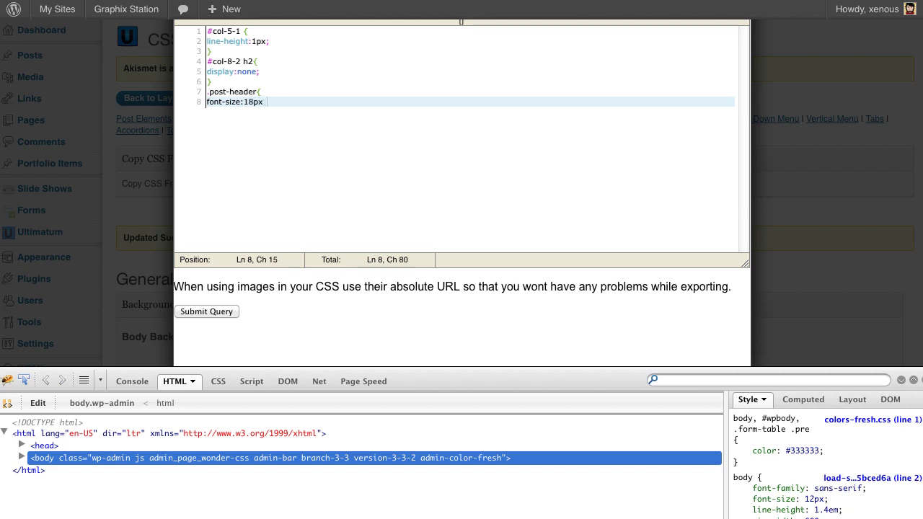
text(;)
key(Return)
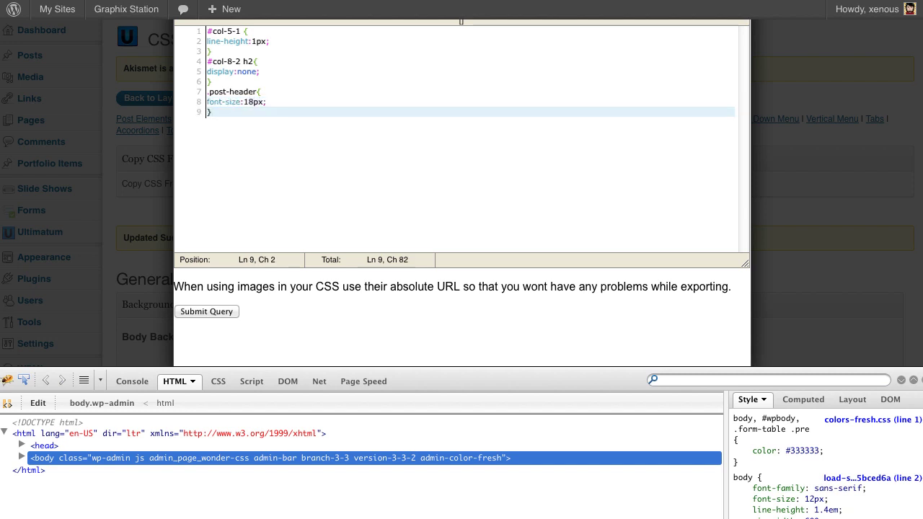
click(191, 311)
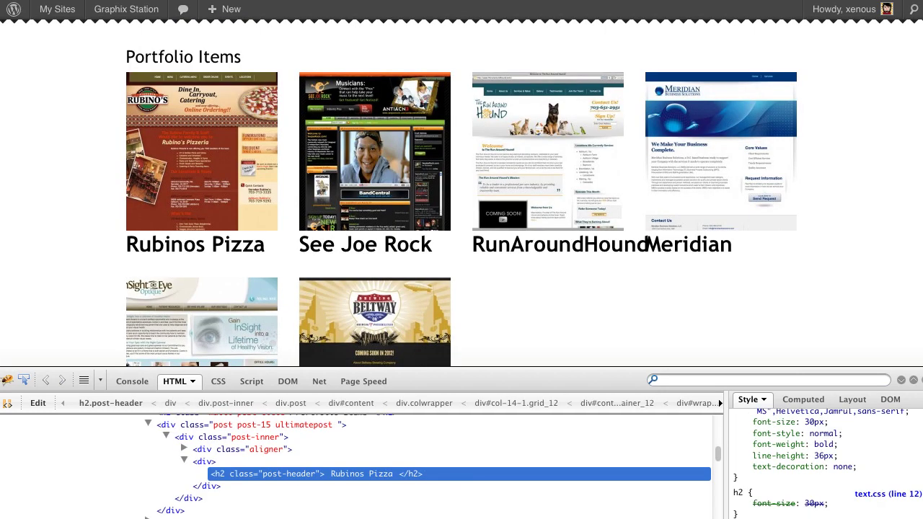
- Reload the portfolio page to check the 18px titles, with the Firebug inspector closed
key(super+r)
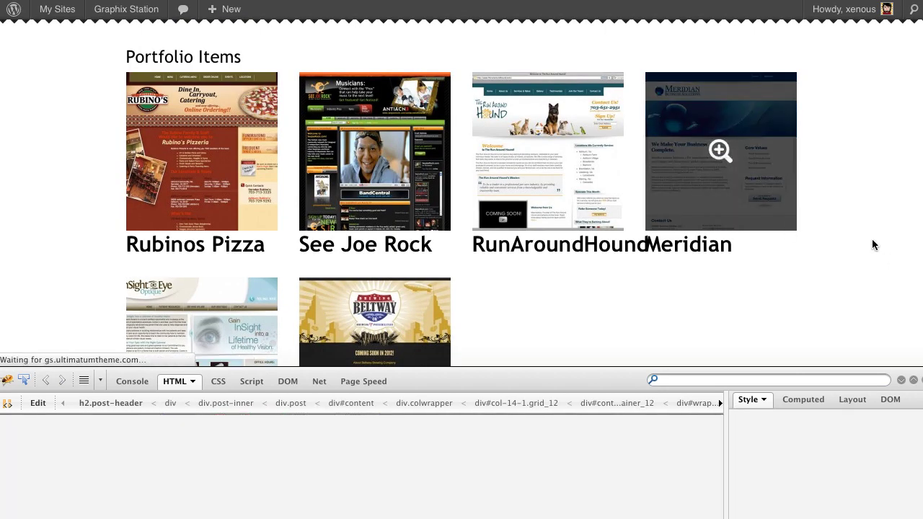
scroll(865, 252, down, 6)
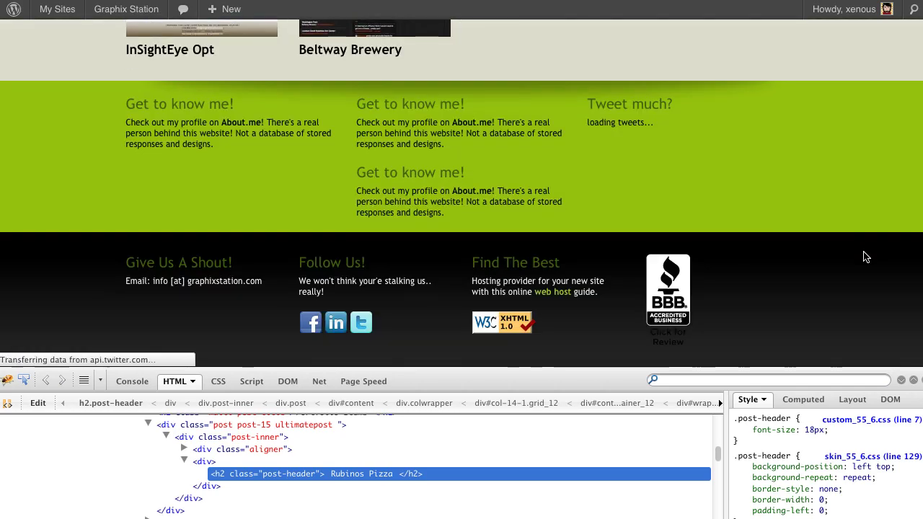
scroll(865, 257, up, 5)
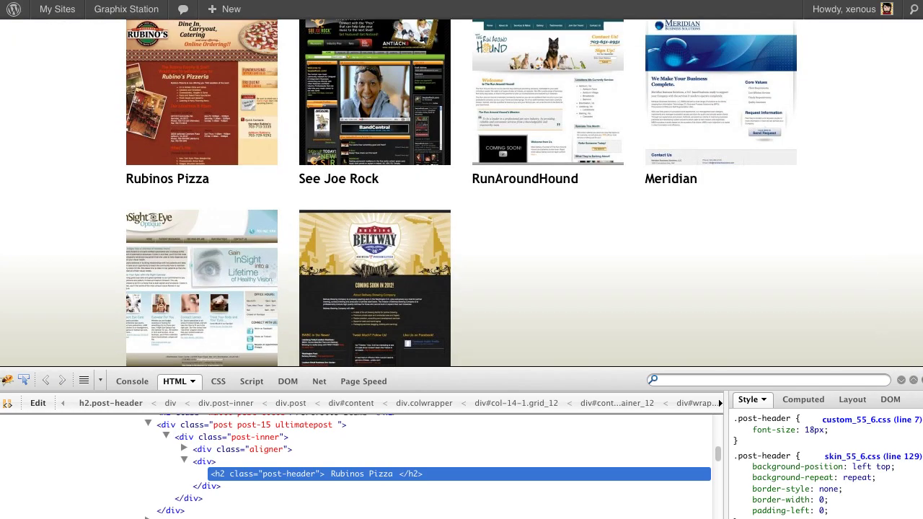
key(F12)
scroll(792, 330, down, 5)
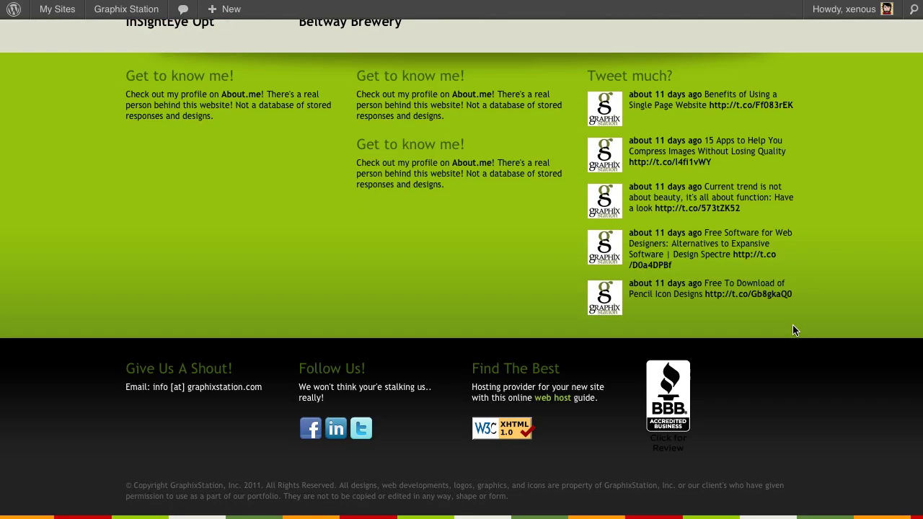
scroll(792, 330, up, 7)
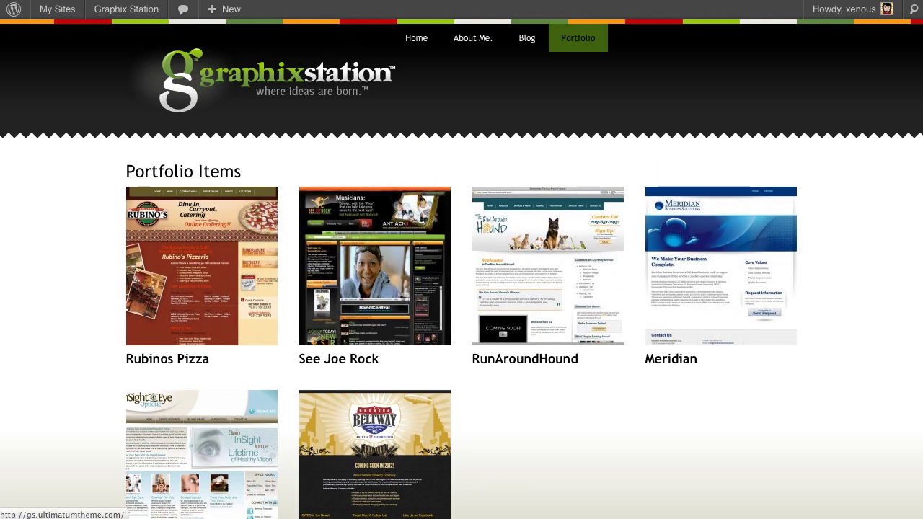
- Enlarge and close the Rubinos Pizza screenshot lightbox, then go to the Home page
click(220, 284)
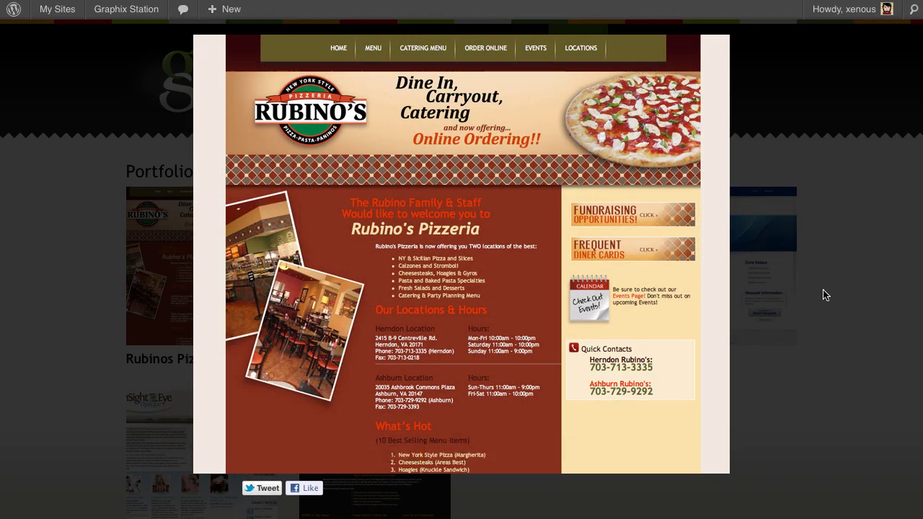
click(821, 294)
click(421, 50)
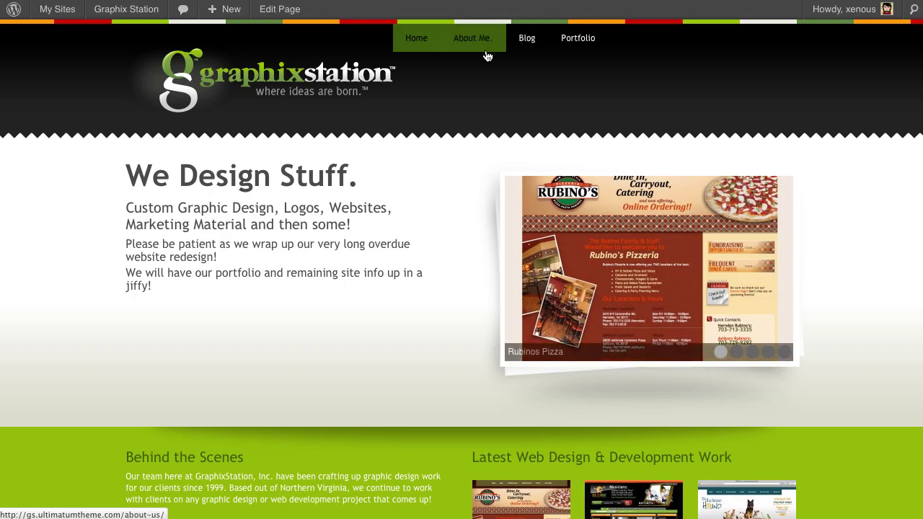
- Scroll through the home page's Rubinos Pizza slider and Latest Web Design & Development Work thumbnails
scroll(517, 273, down, 5)
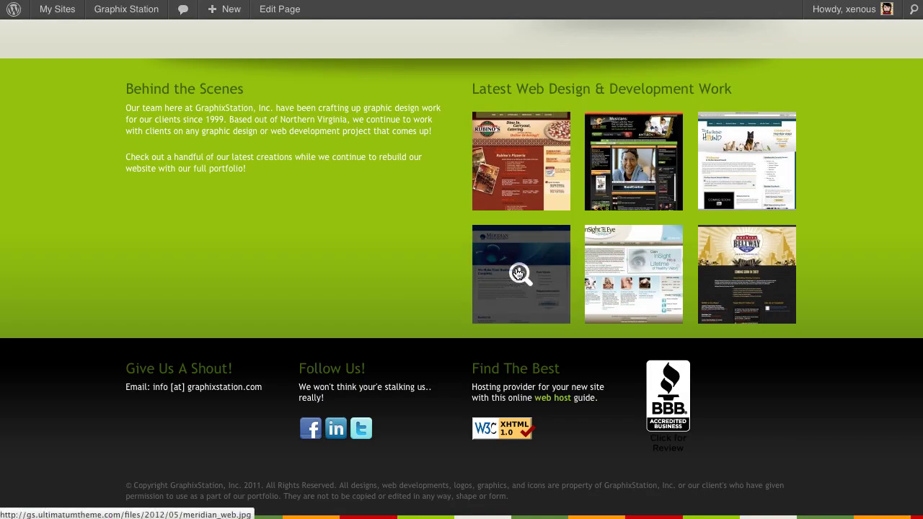
scroll(516, 273, up, 5)
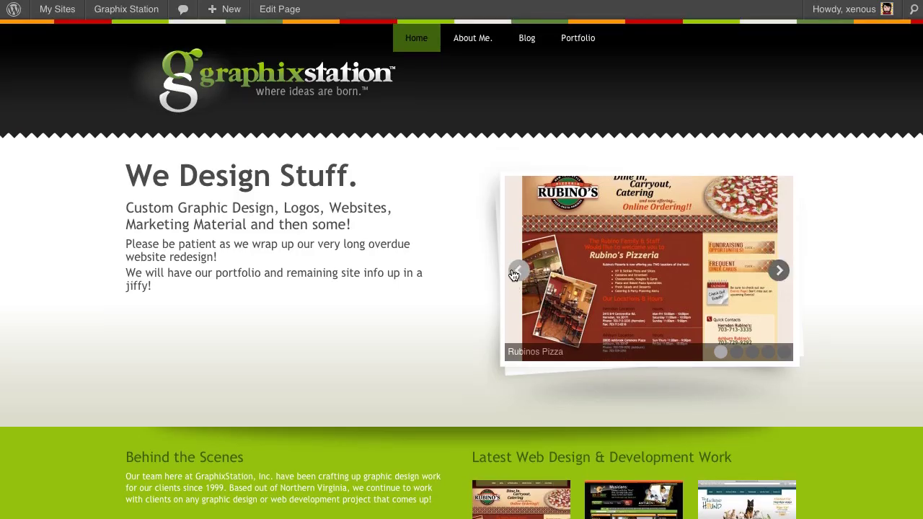
scroll(513, 275, down, 5)
scroll(514, 275, up, 5)
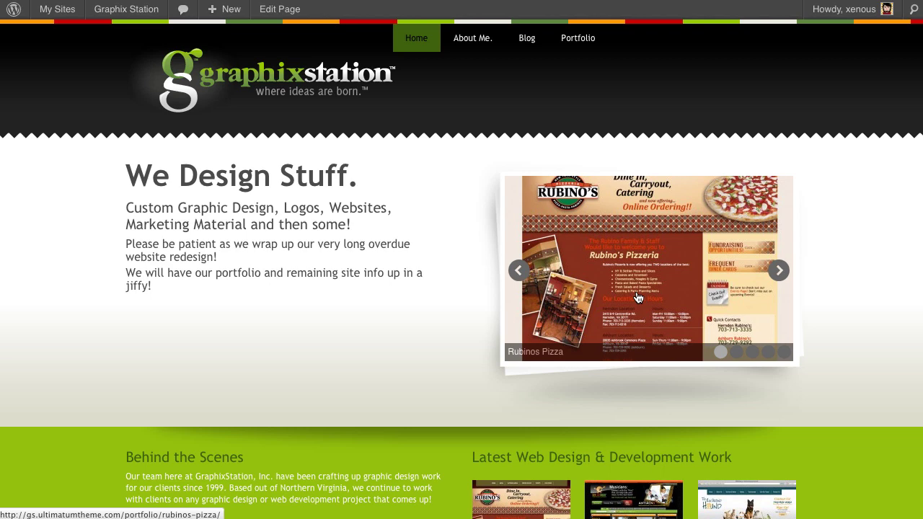
scroll(415, 350, down, 5)
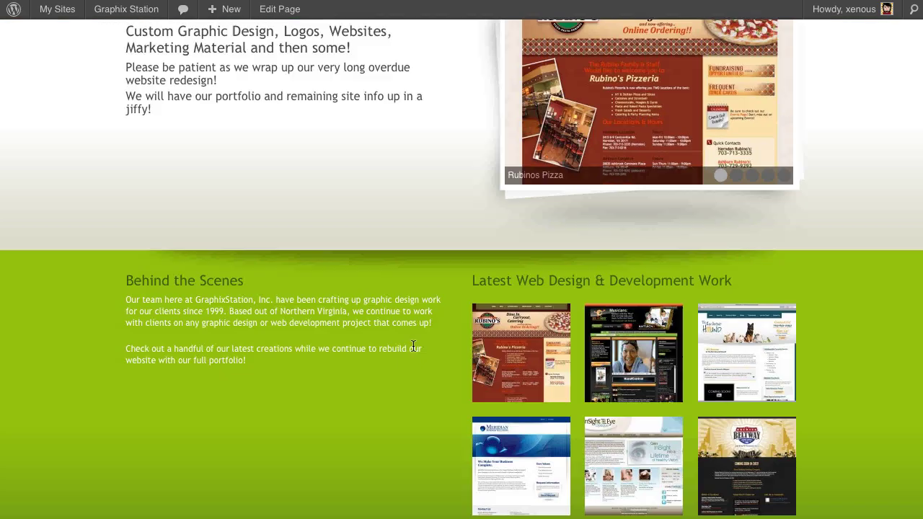
scroll(415, 348, up, 5)
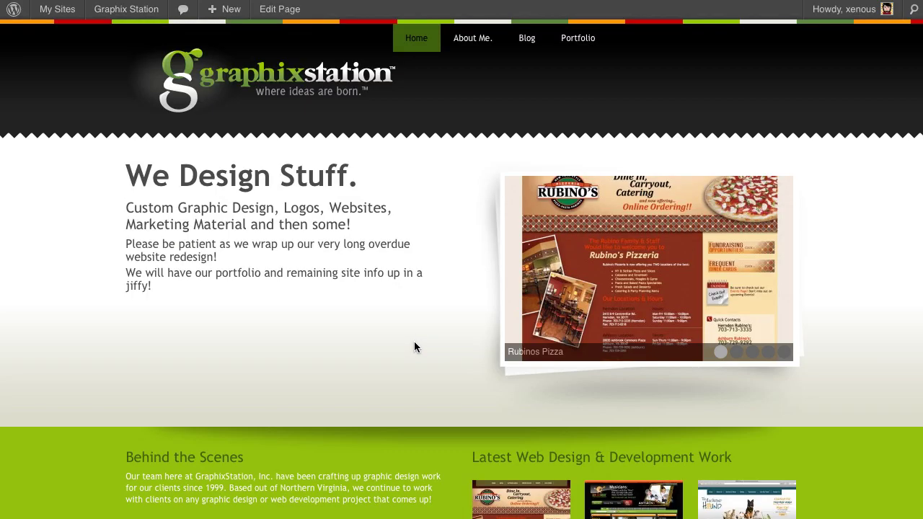